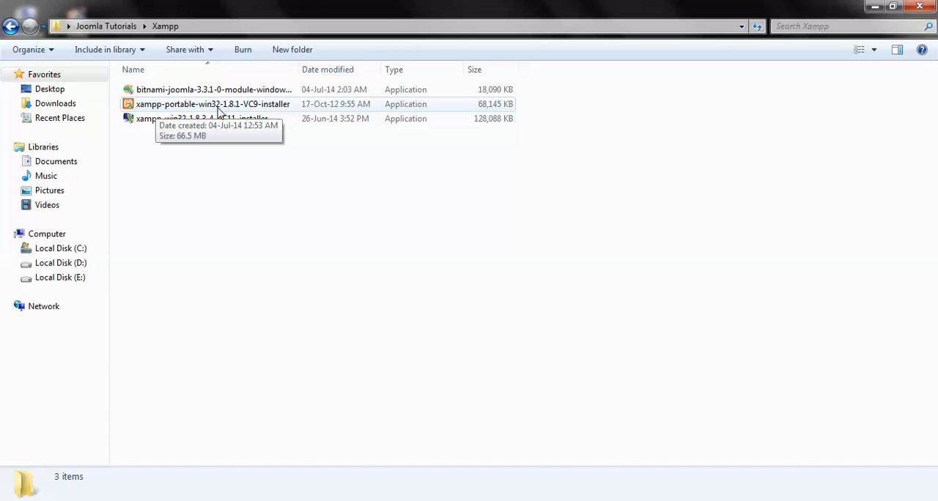
Step: Launch the xampp-portable-win32-1.8.1-VC9 installer in English and advance to choosing the install location
left_click(218, 111)
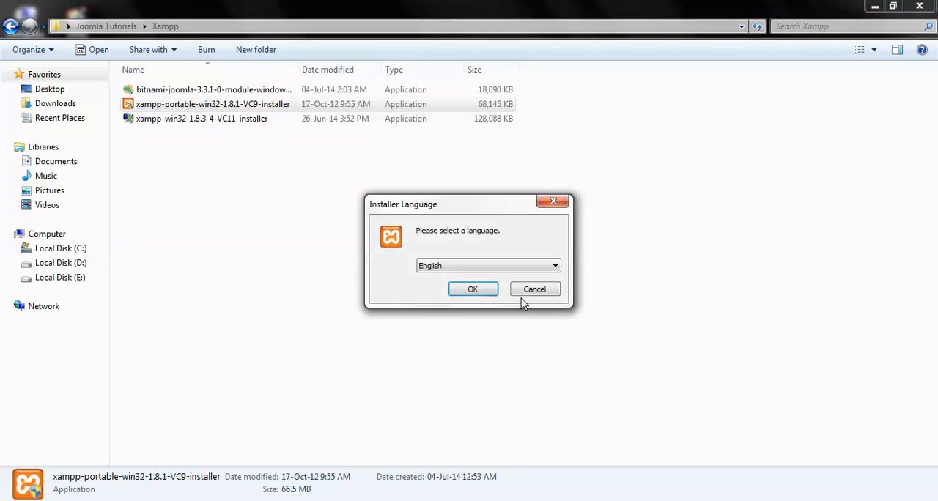
left_click(470, 293)
left_click(600, 305)
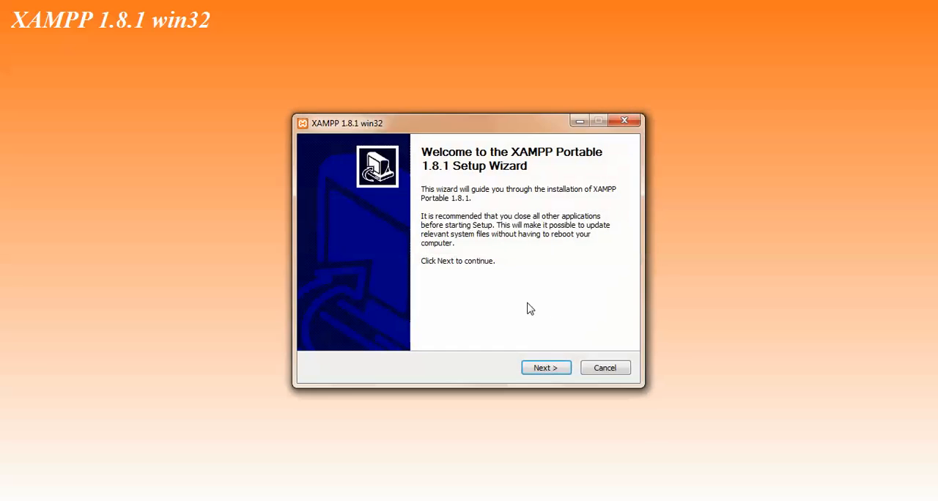
left_click(549, 367)
left_click(547, 368)
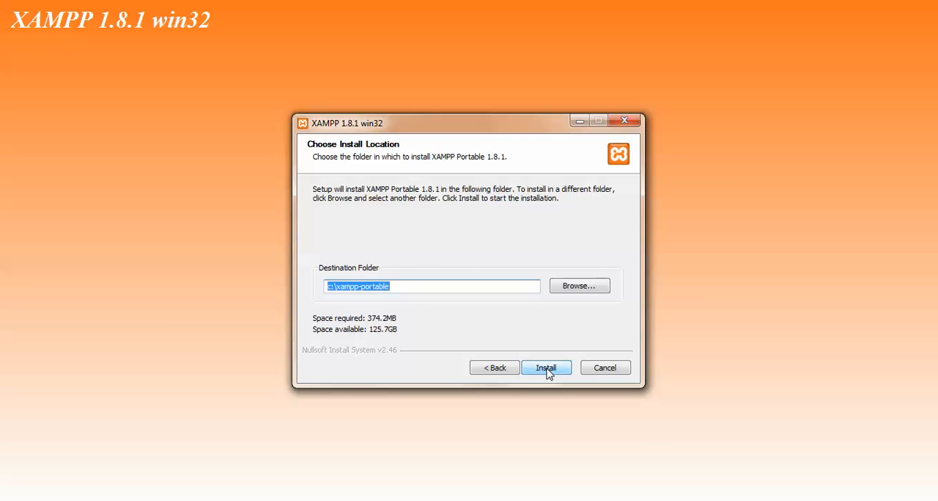
Step: Set the destination folder to E:\xampp and start the XAMPP installation
left_click(330, 287)
left_click(579, 286)
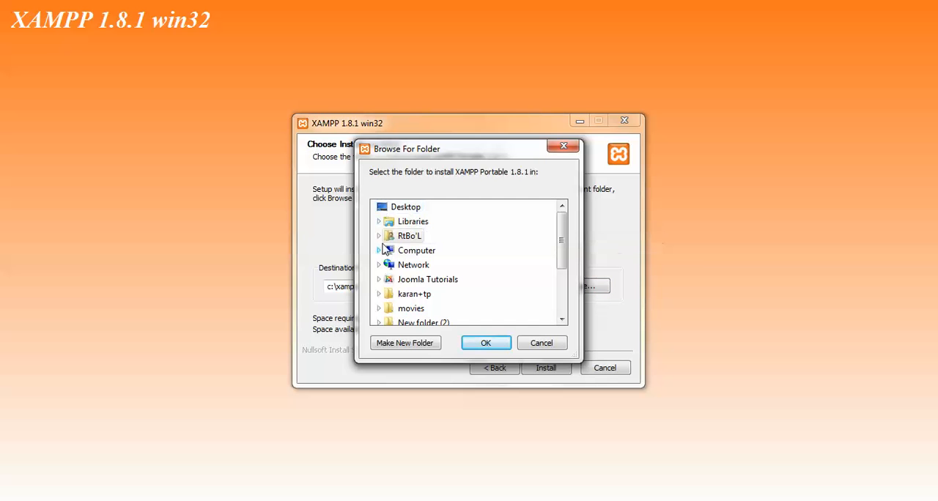
left_click(381, 251)
scroll(414, 249, "down", 2)
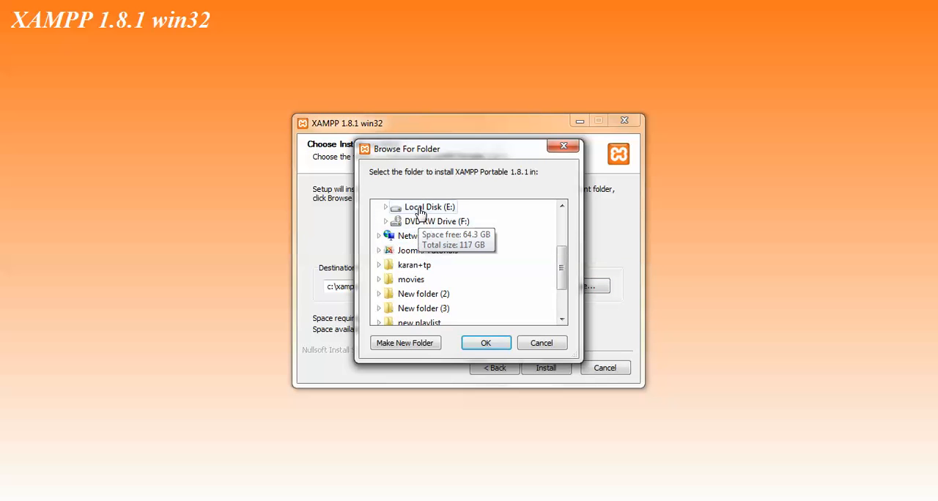
left_click(399, 220)
left_click(482, 342)
left_click_drag(360, 289, 444, 291)
key("BackSpace")
left_click(546, 368)
left_click(547, 368)
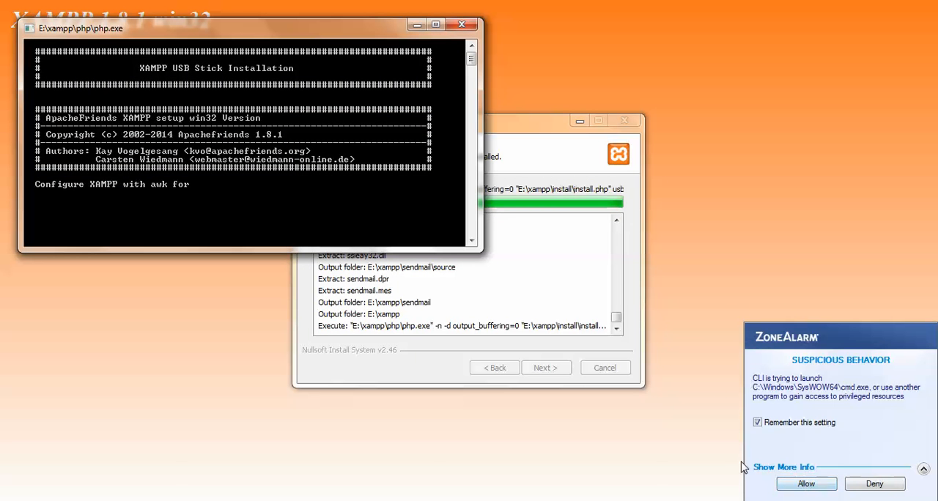
Step: Allow the ZoneAlarm request for the XAMPP setup script and finish the setup wizard
left_click(803, 483)
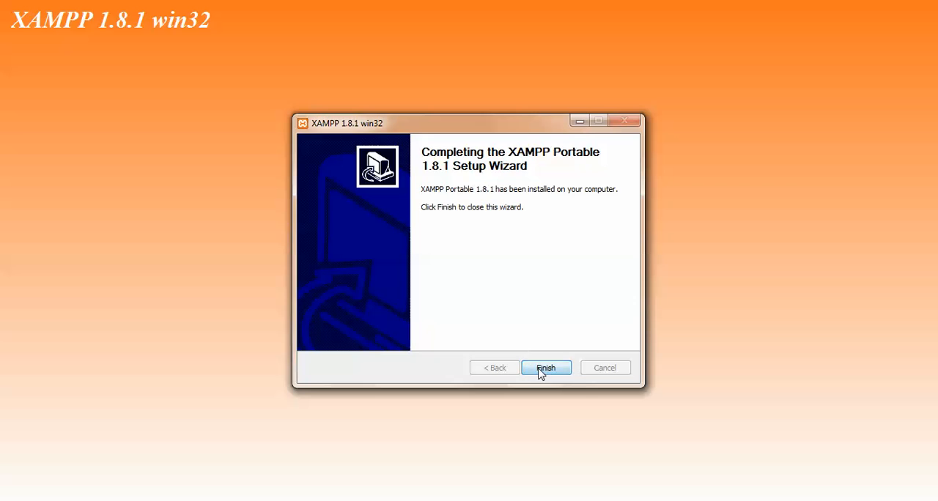
left_click(541, 372)
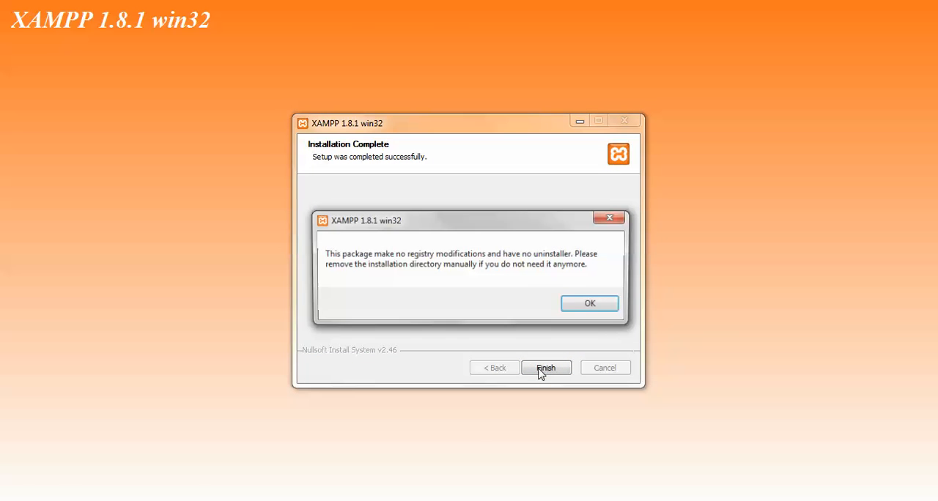
left_click(594, 312)
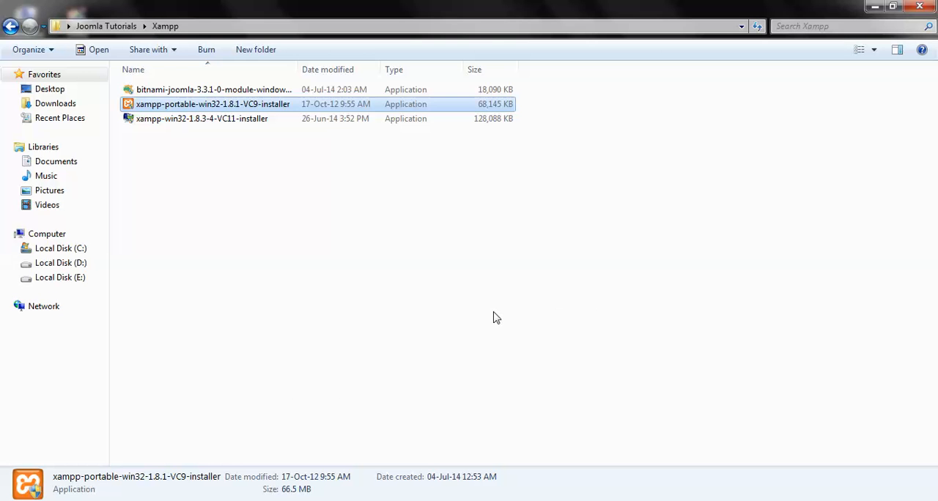
Step: Examine the contents of the newly installed xampp folder on drive E
right_click(464, 292)
left_click(505, 340)
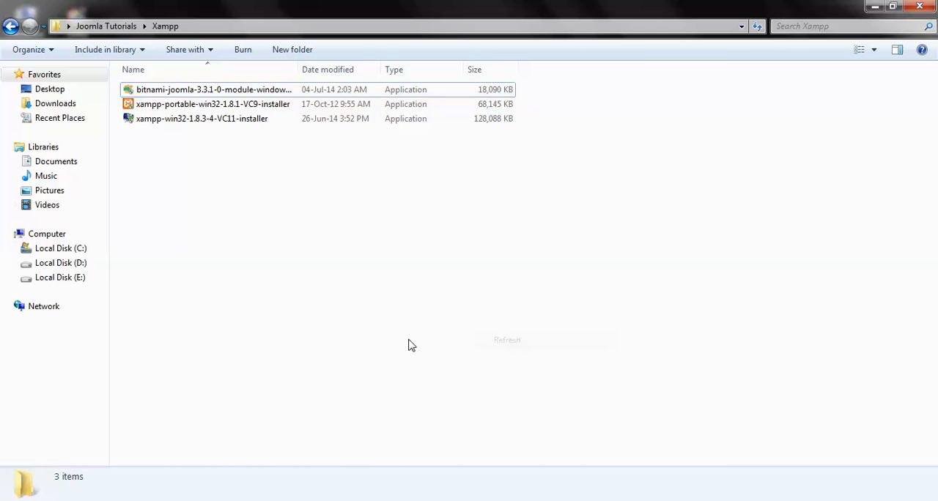
left_click(76, 279)
double_click(157, 139)
scroll(176, 345, "down", 3)
scroll(176, 344, "up", 3)
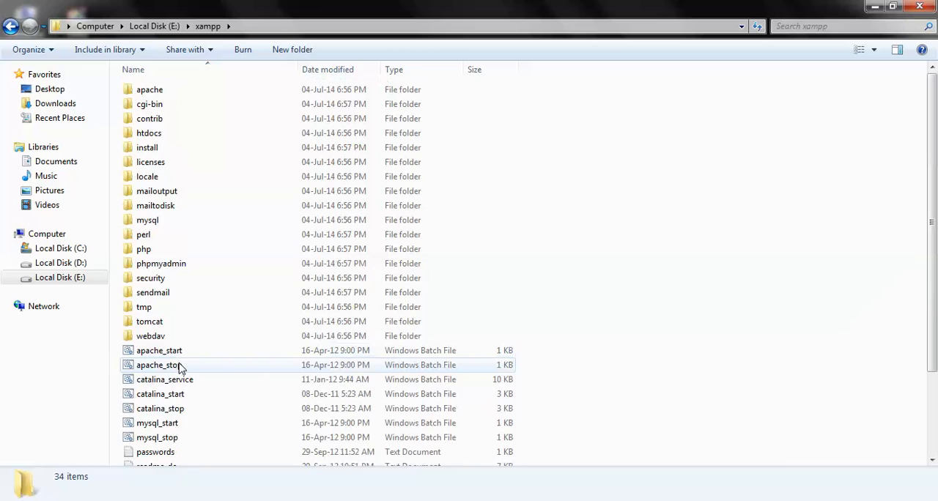
key("BackSpace")
left_click(224, 291)
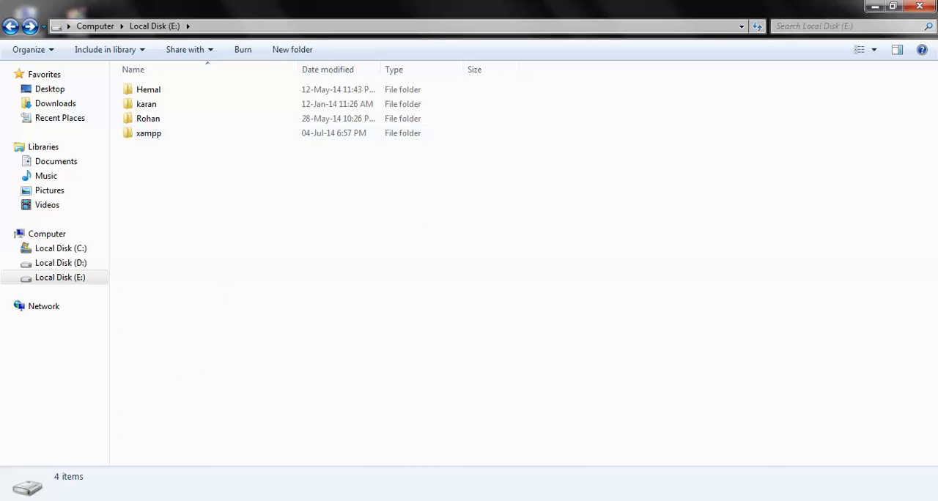
Step: Copy the Joomla_3.3.1-Stable-Full_Package archive from Joomla Tutorials > Joomla Package > Joomla Setup File on the desktop
left_click(874, 6)
right_click(459, 311)
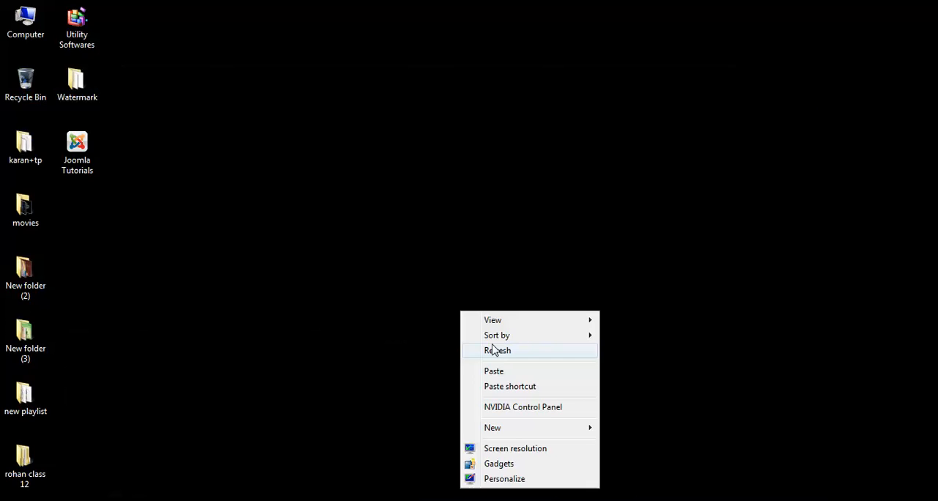
left_click(490, 350)
double_click(92, 158)
double_click(184, 93)
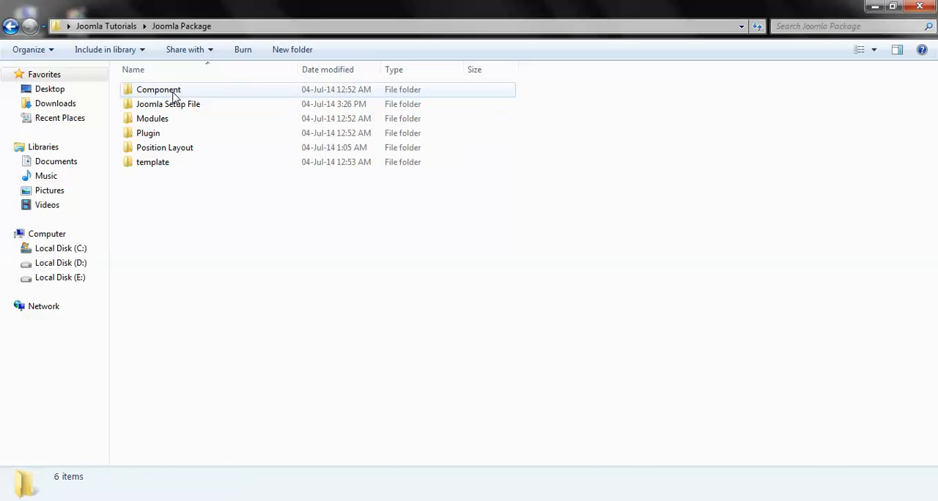
double_click(213, 110)
left_click(189, 109)
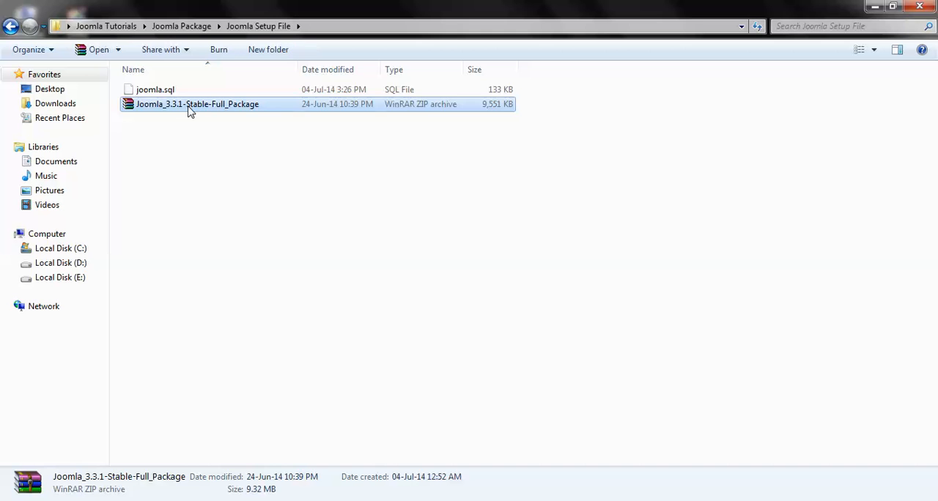
right_click(189, 110)
left_click(242, 297)
Step: Create a folder named tut inside E:\xampp\htdocs
left_click(80, 284)
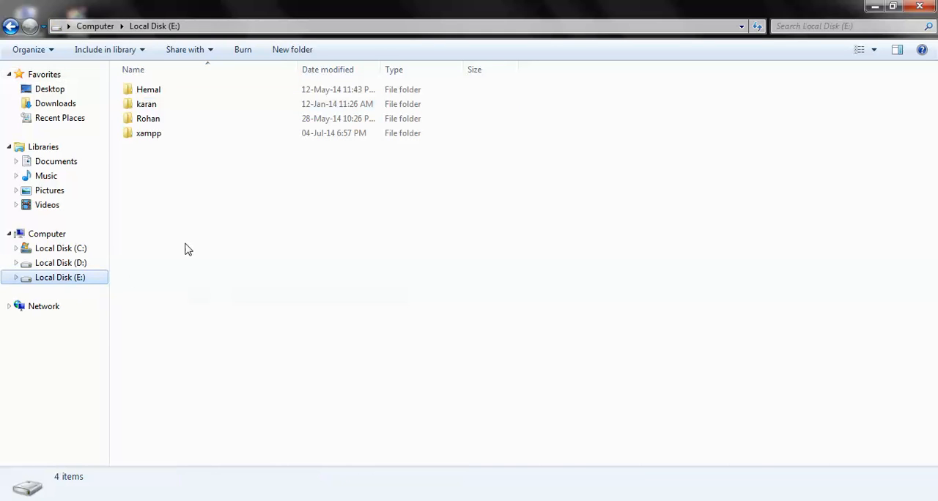
double_click(148, 134)
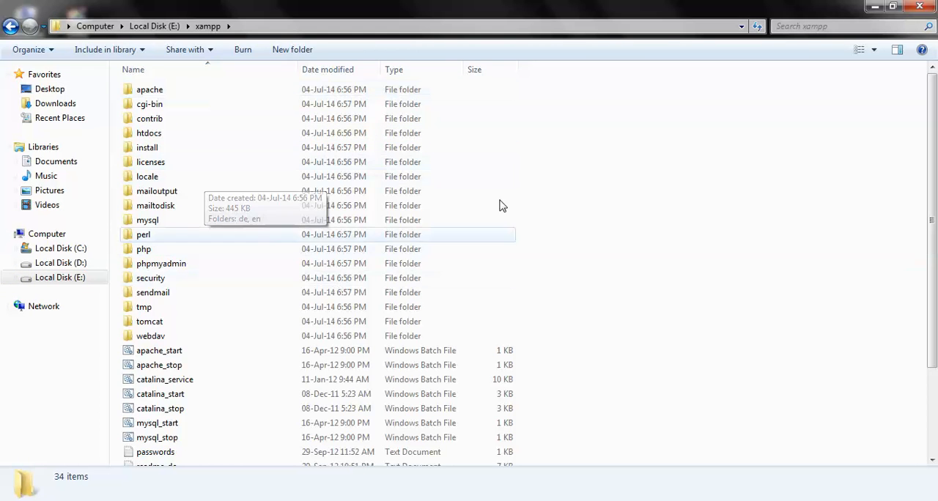
double_click(168, 139)
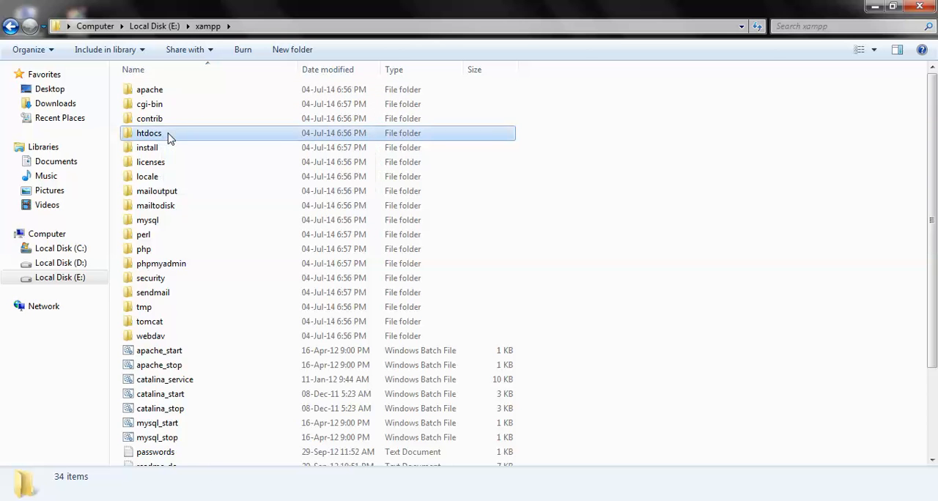
left_click(292, 49)
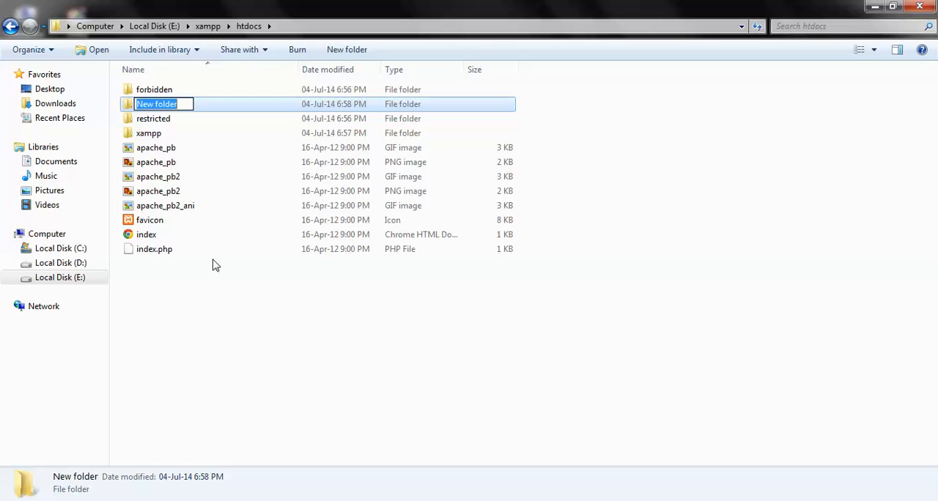
type("t")
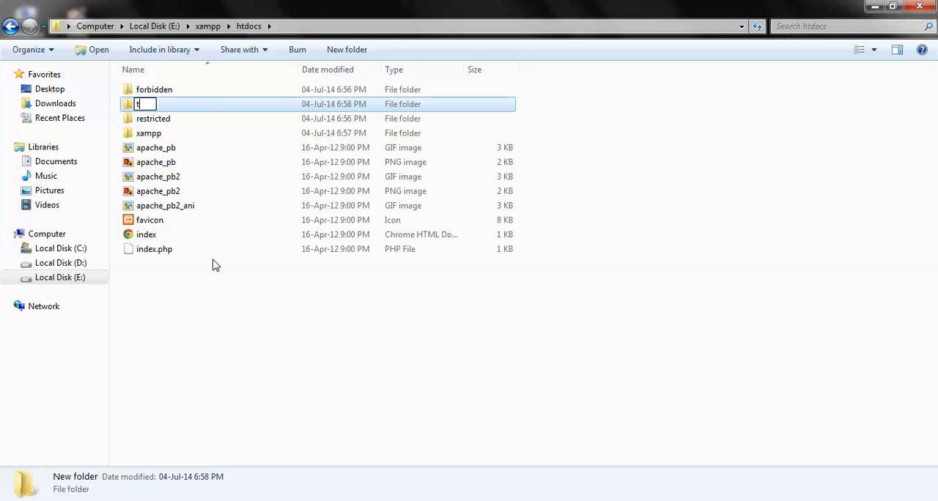
type("ut")
key("Return")
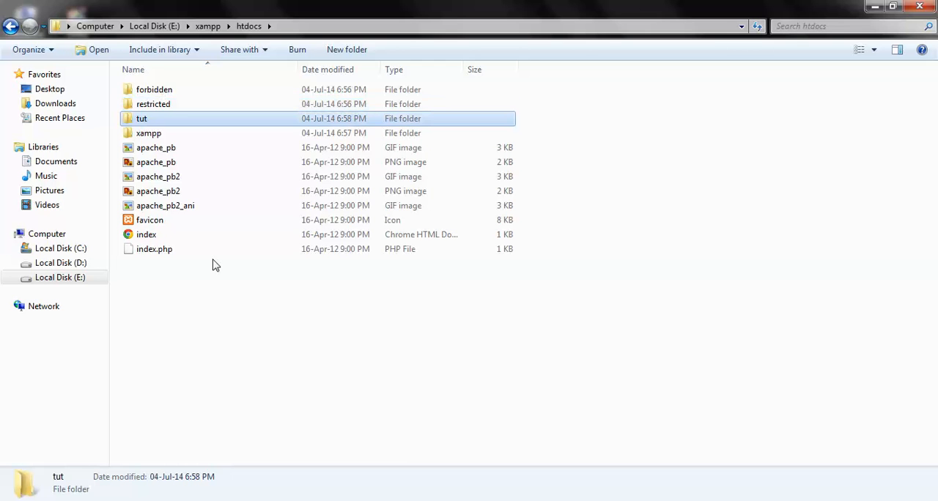
Step: Paste the Joomla 3.3.1 archive into the tut folder and extract its contents there
key("Return")
right_click(215, 265)
left_click(250, 356)
right_click(196, 88)
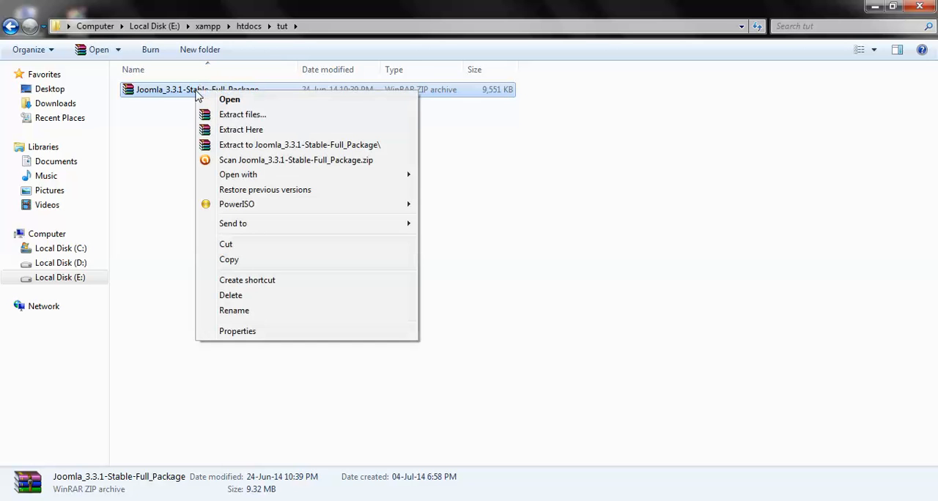
left_click(241, 131)
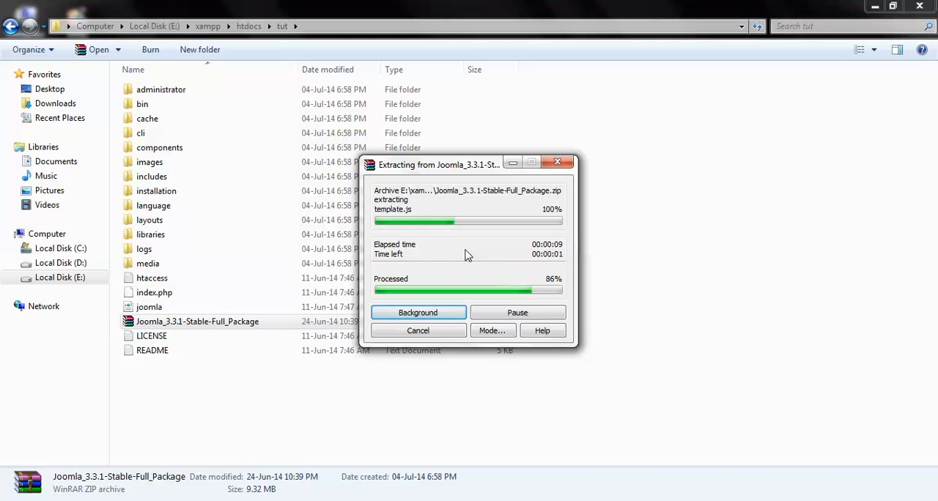
left_click(662, 288)
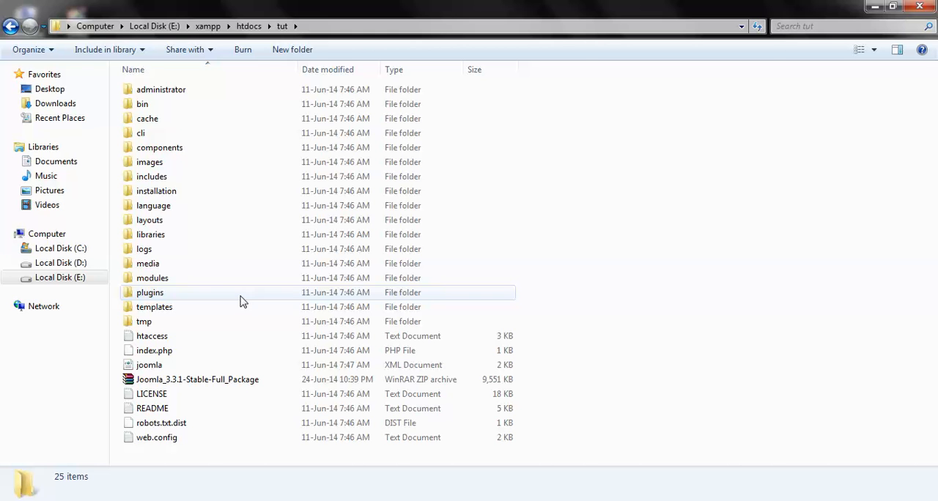
Step: Switch to Chrome and try to open localhost/tut
left_click(166, 352)
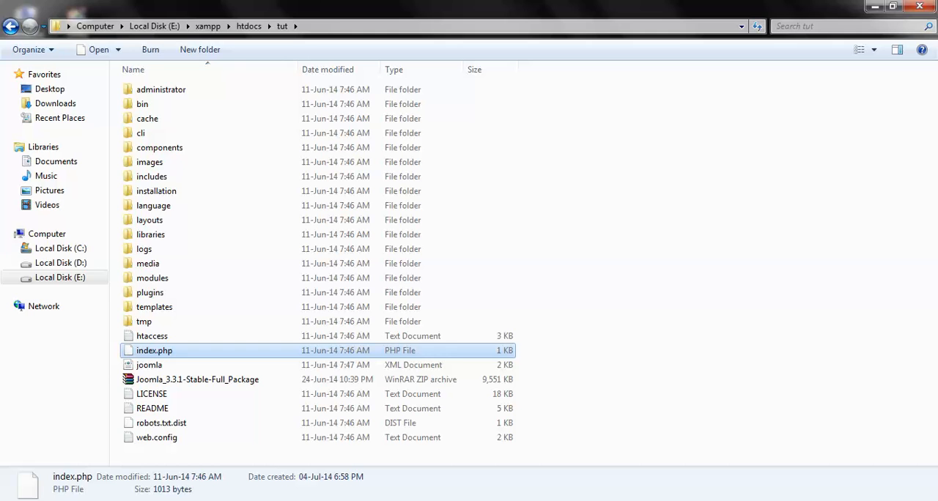
key("alt+Tab")
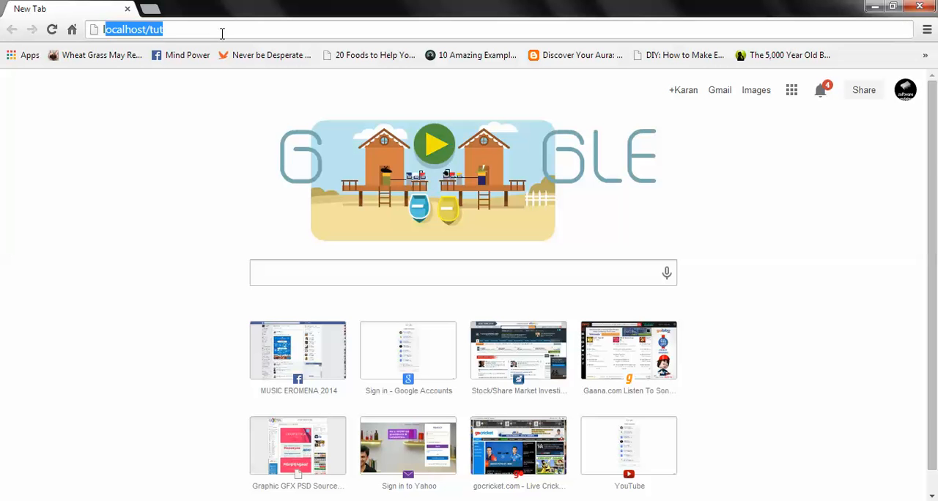
type("localhost")
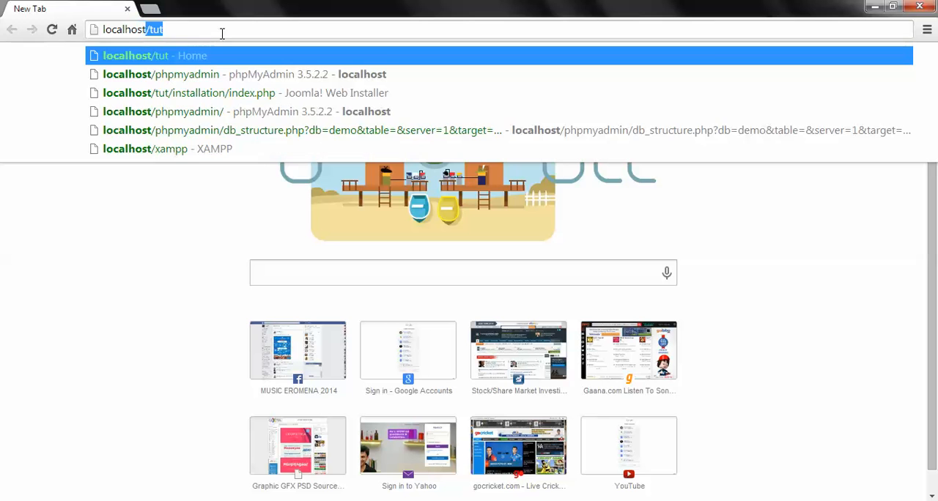
type("/")
type("tut")
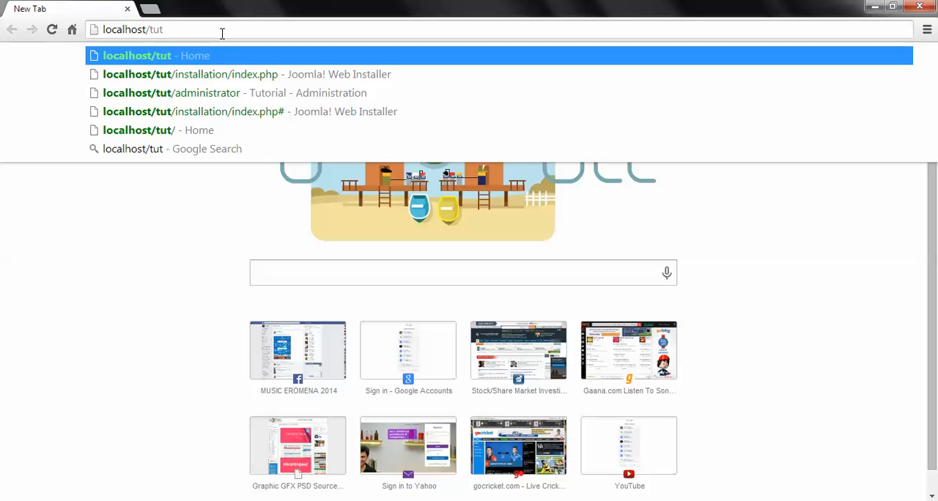
key("Return")
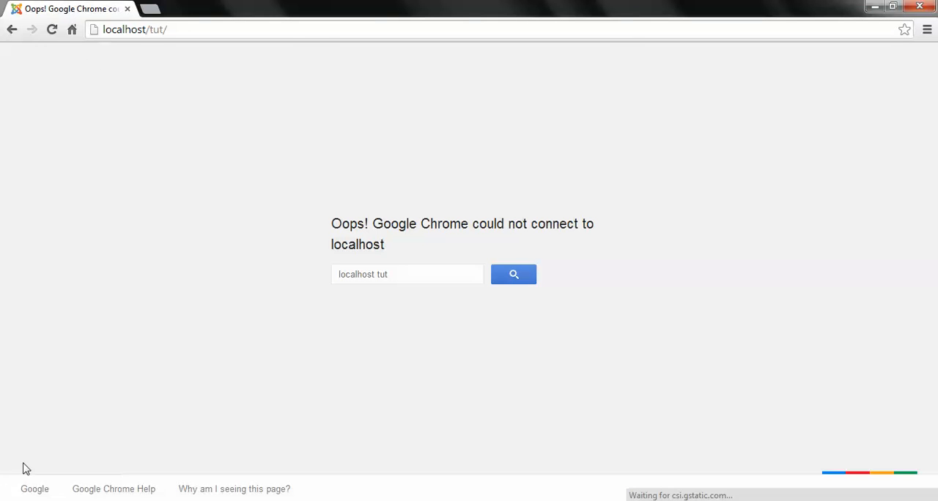
Step: Return to E:\xampp in Windows Explorer, pin xampp_start to the taskbar and run it
left_click(877, 9)
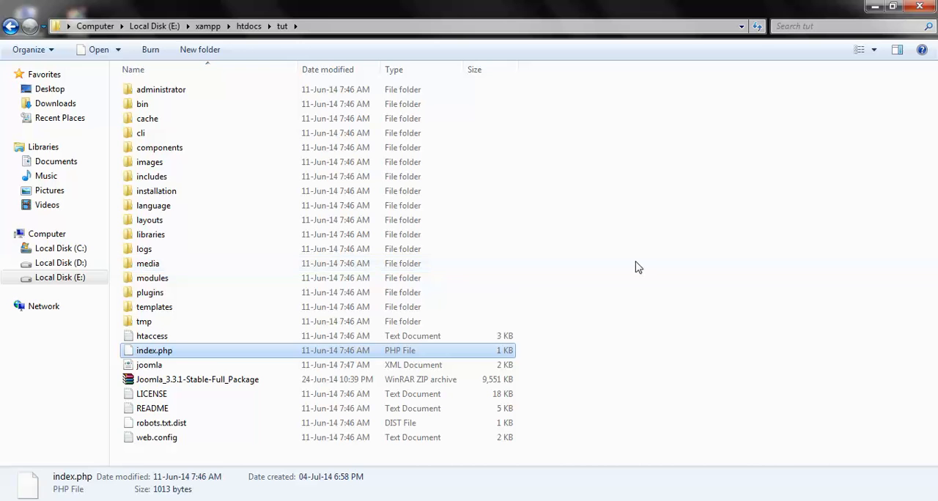
left_click(73, 277)
double_click(132, 132)
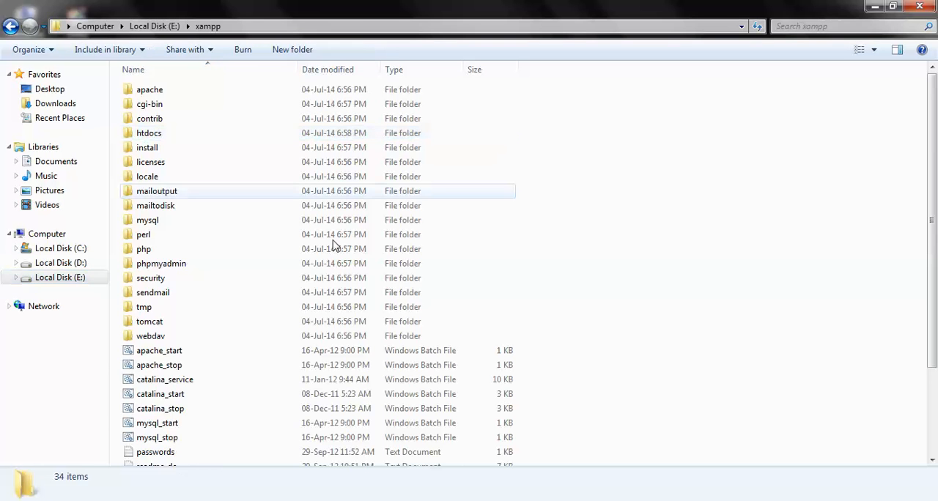
scroll(350, 268, "down", 3)
left_click(232, 422)
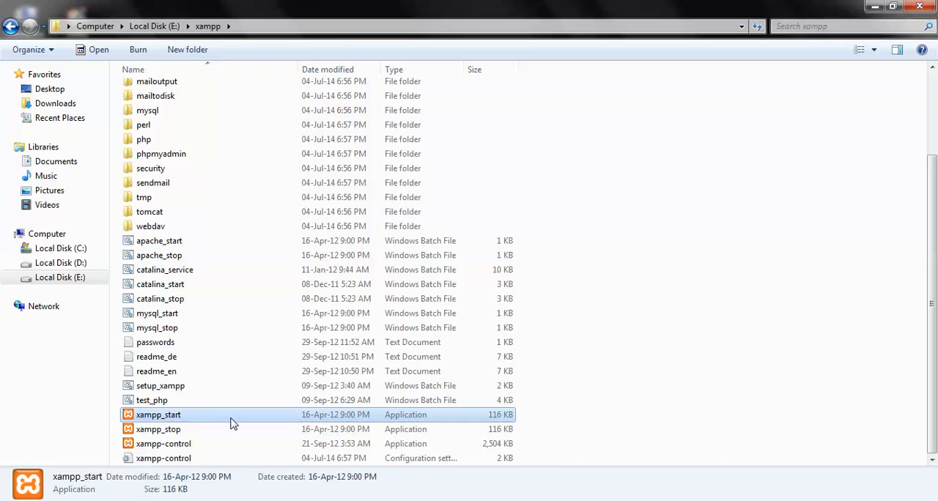
right_click(177, 417)
mouse_move(340, 284)
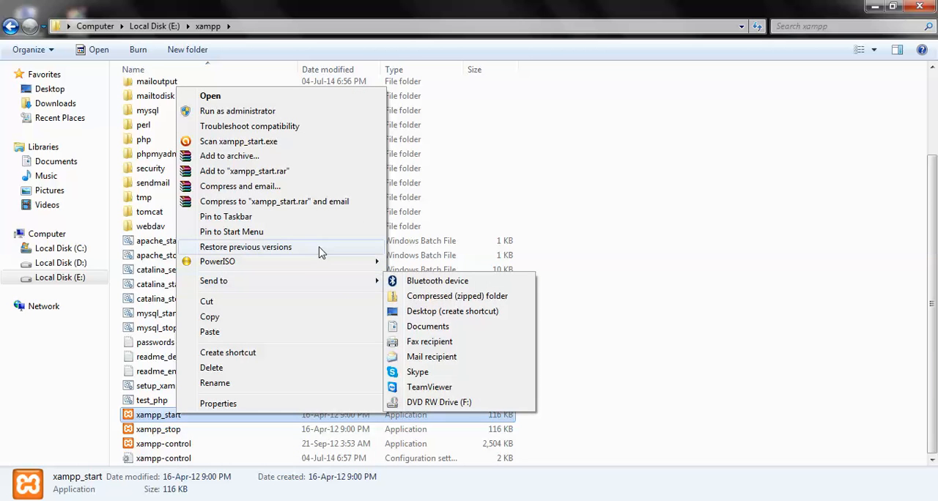
left_click(302, 219)
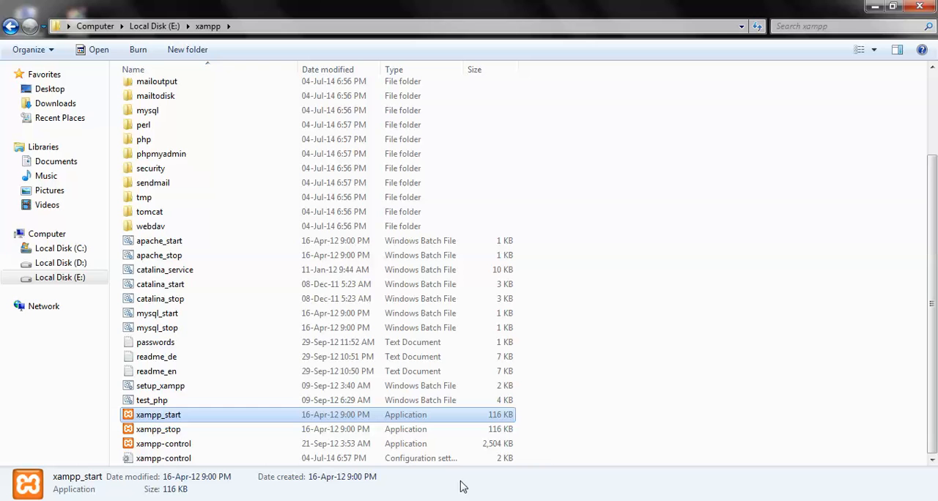
right_click(449, 499)
left_click(449, 500)
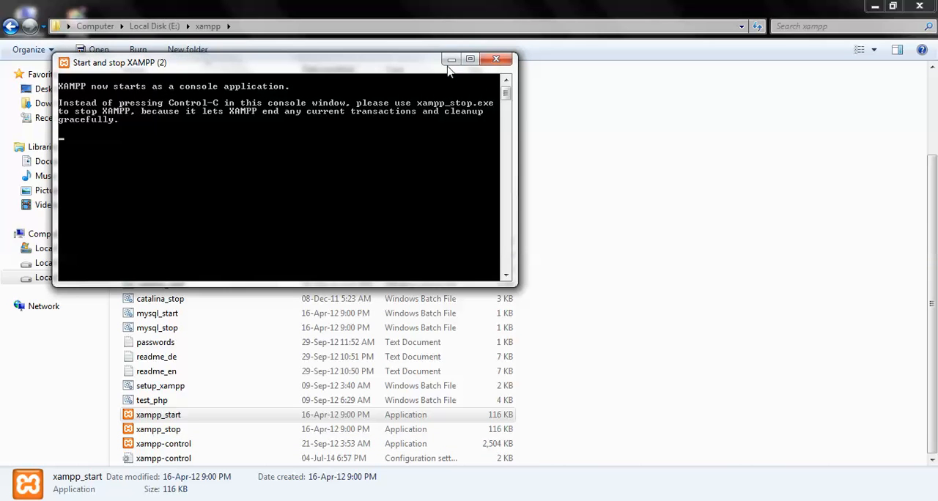
Step: Switch back to Chrome, load localhost/tut again and allow the Apache HTTP Server through the ZoneAlarm firewall
left_click(449, 60)
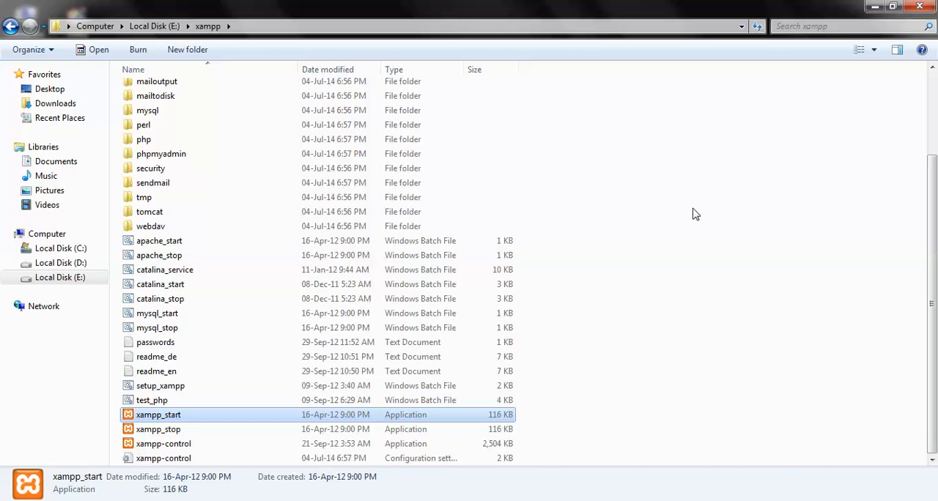
left_click(875, 6)
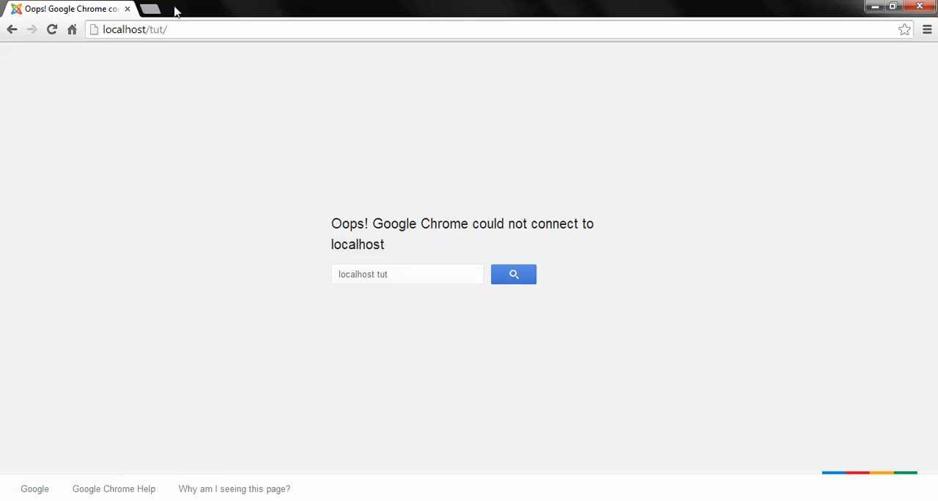
left_click(238, 34)
left_click(239, 36)
key("Return")
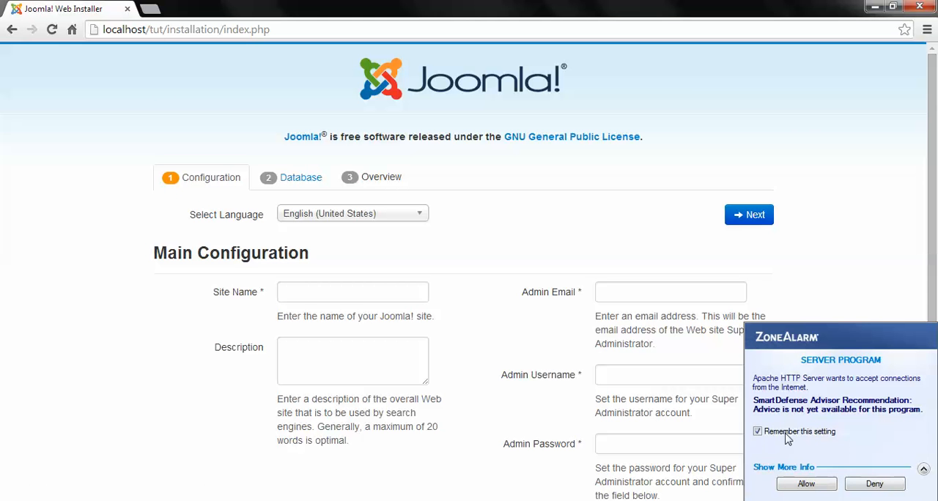
left_click(801, 487)
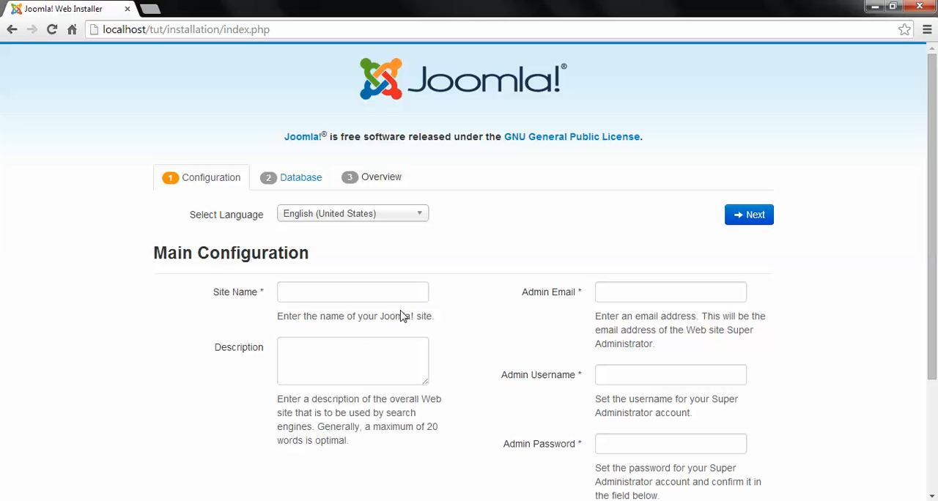
Step: Set the Joomla site name to Tutorial and the description to "This is a tutorial website"
left_click(330, 296)
type("Tutorial")
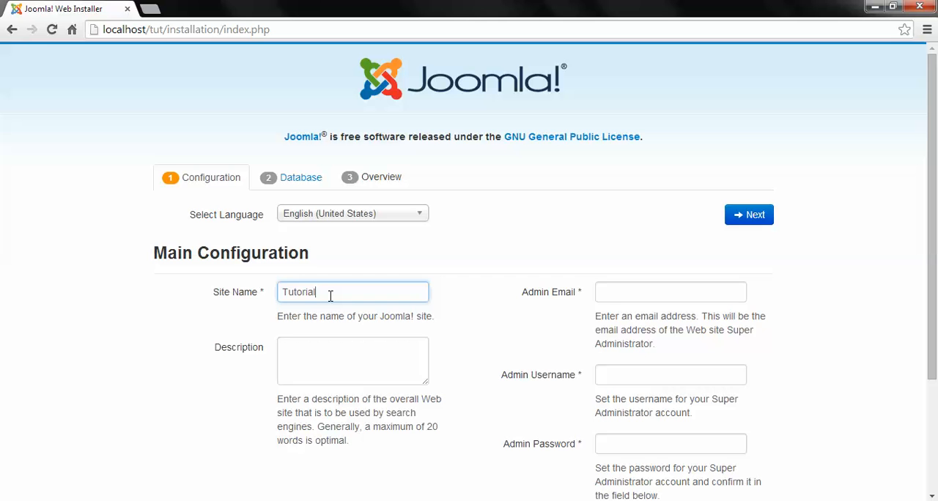
key("Tab")
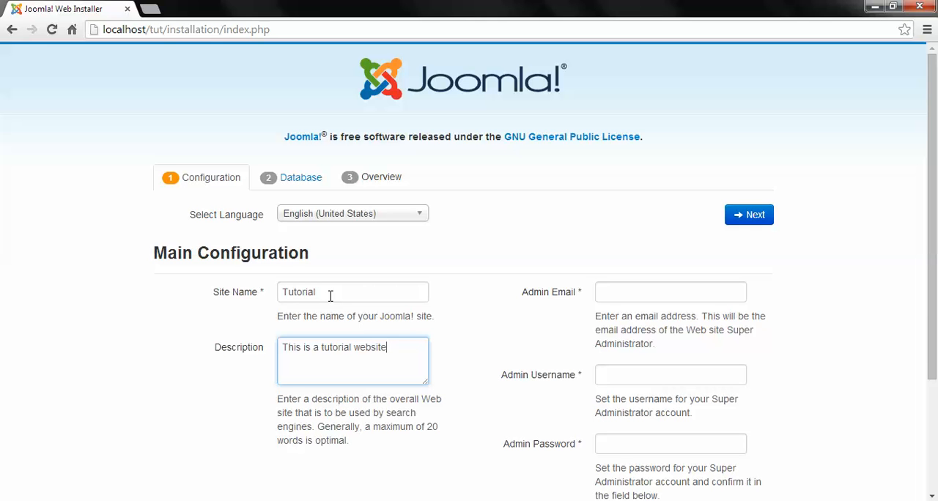
Step: Fill in the administrator's email address and set the admin username to admin
left_click(623, 292)
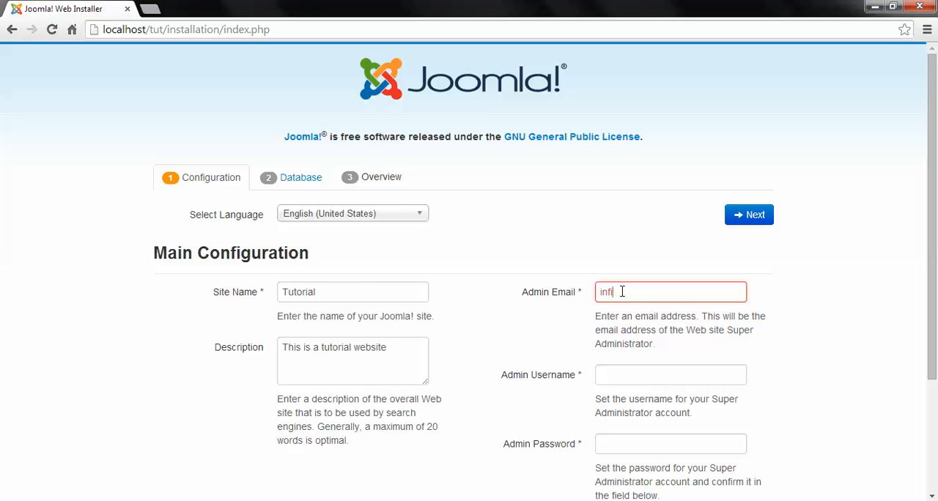
left_click(649, 376)
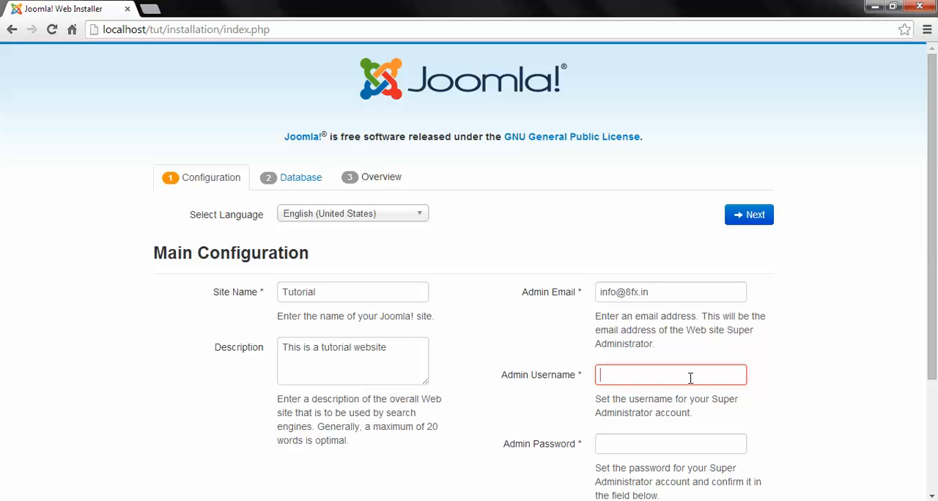
type("admin")
key("Tab")
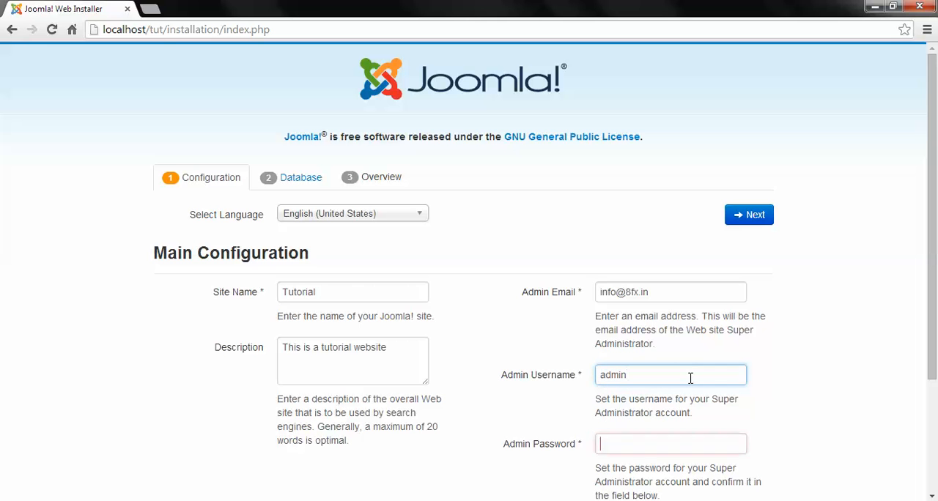
Step: Enter and confirm the admin password, then proceed to the database configuration
type("ad")
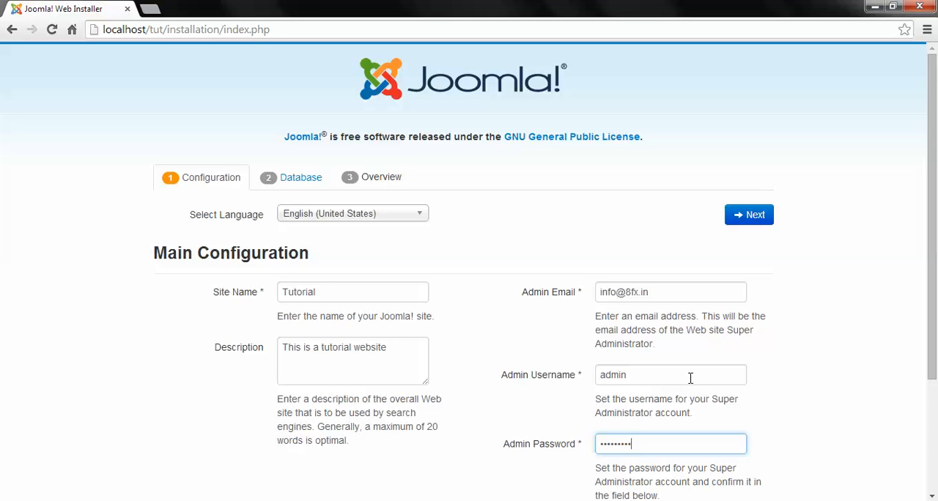
key("Tab")
type("adm")
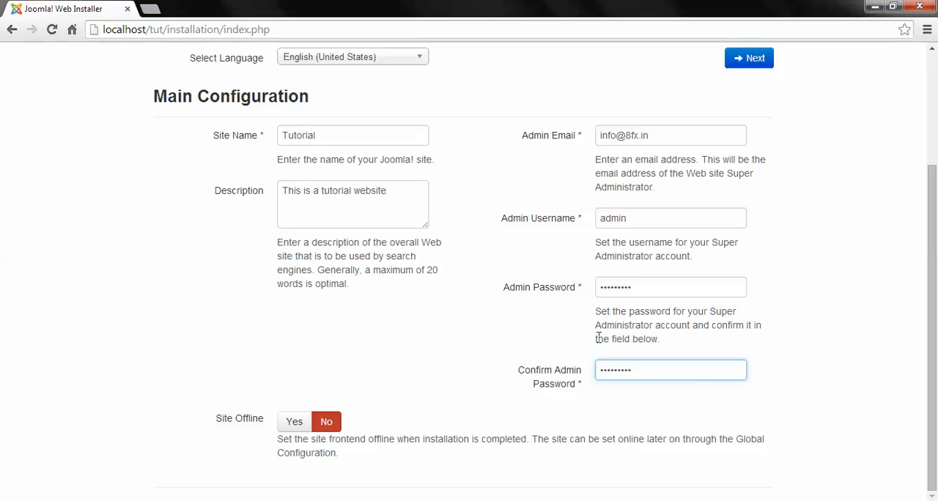
scroll(485, 300, "up", 3)
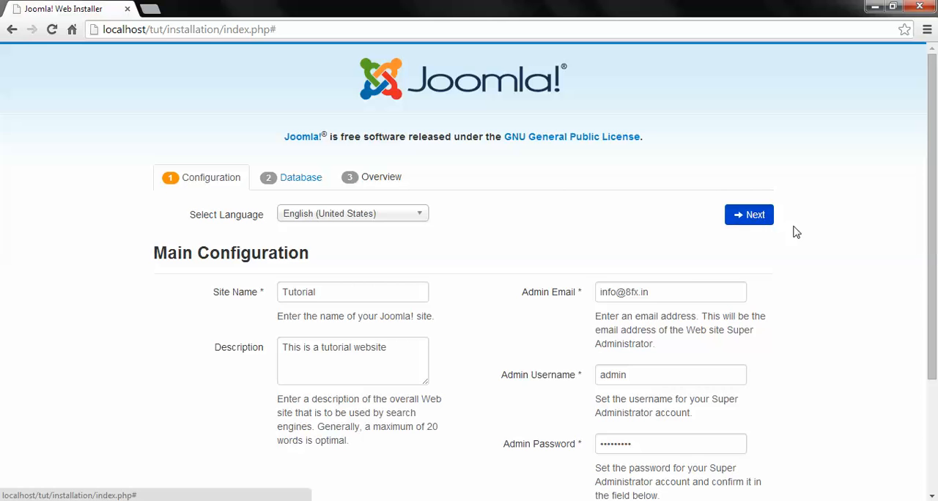
left_click(759, 219)
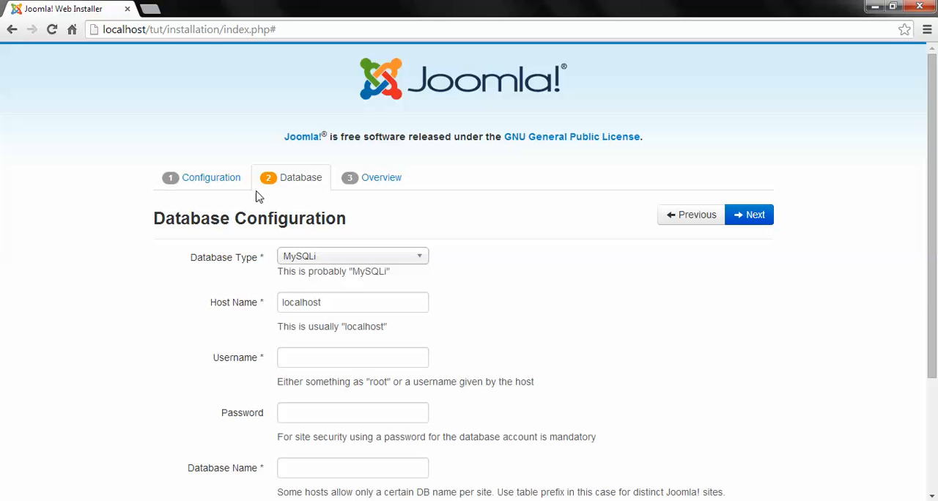
Step: Review the required database settings and open localhost/phpmyadmin in a new browser tab
scroll(502, 194, "down", 3)
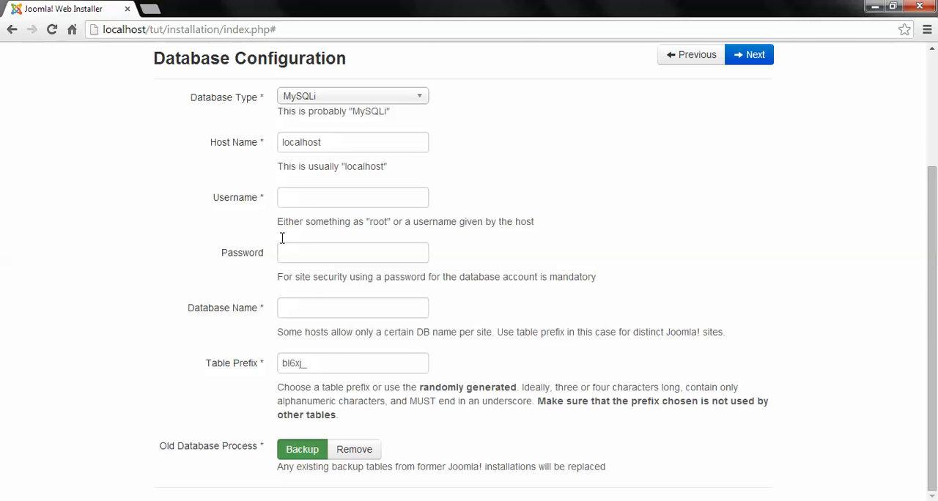
scroll(469, 326, "up", 3)
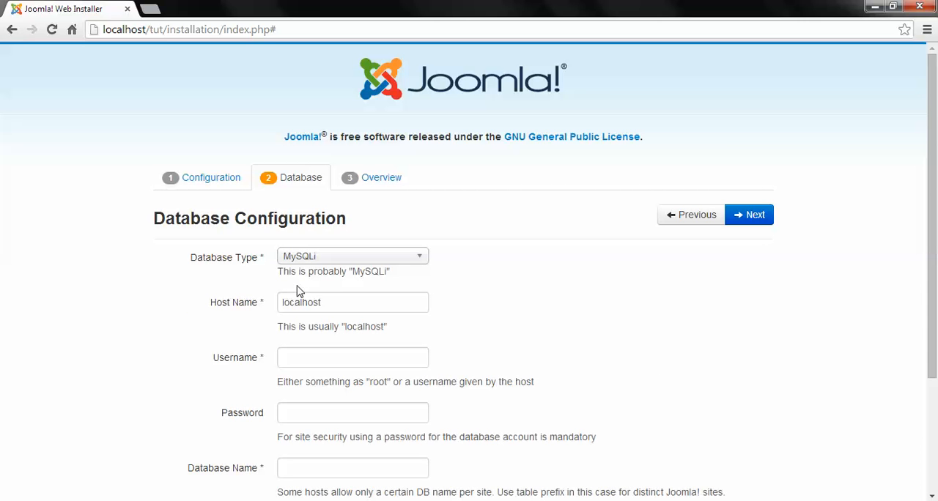
left_click(149, 14)
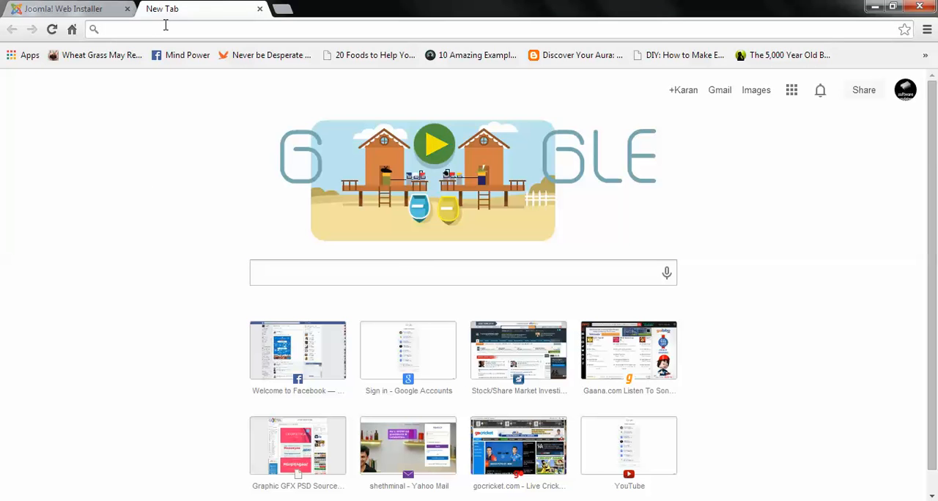
type("localhost/t")
key("BackSpace")
key("BackSpace")
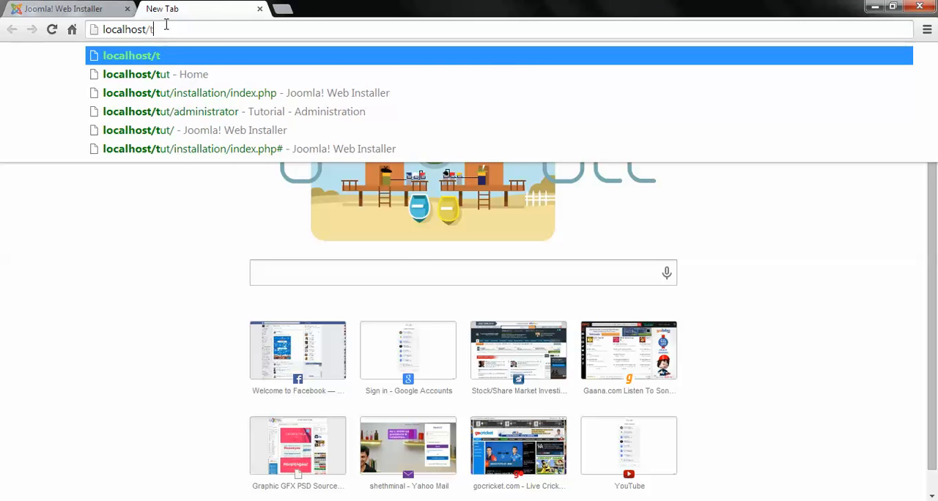
type("php")
key("Right")
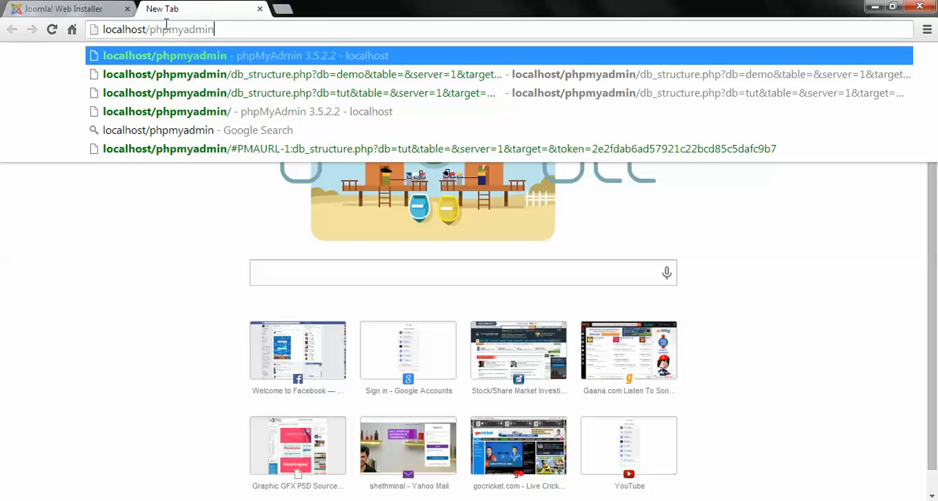
key("Return")
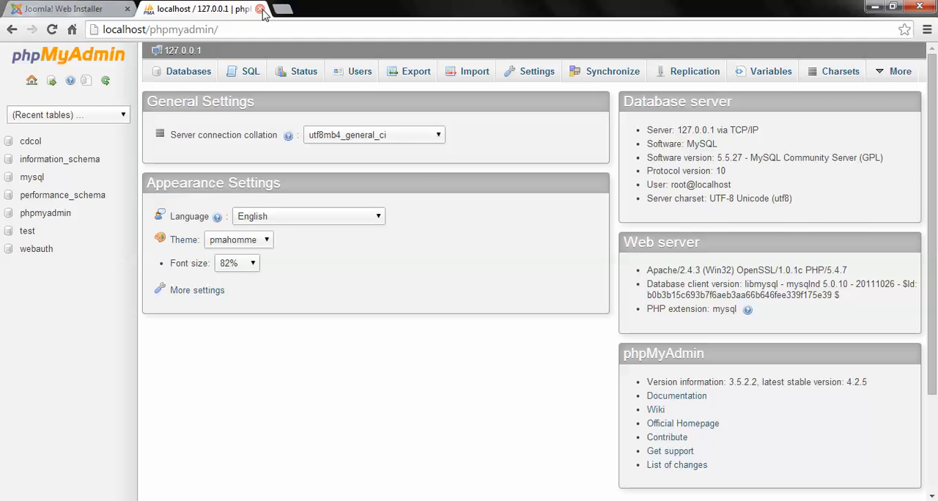
Step: Create a MySQL database named tut in phpMyAdmin
left_click(184, 77)
left_click(204, 170)
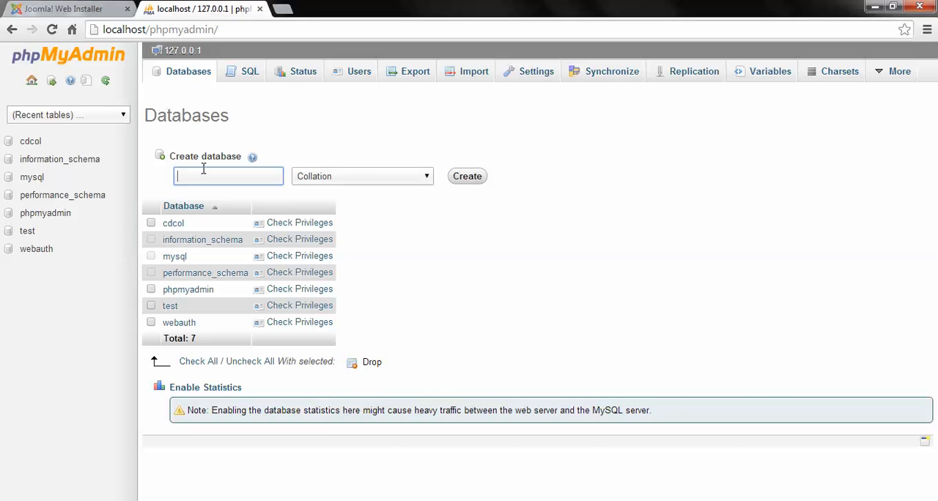
left_click(469, 178)
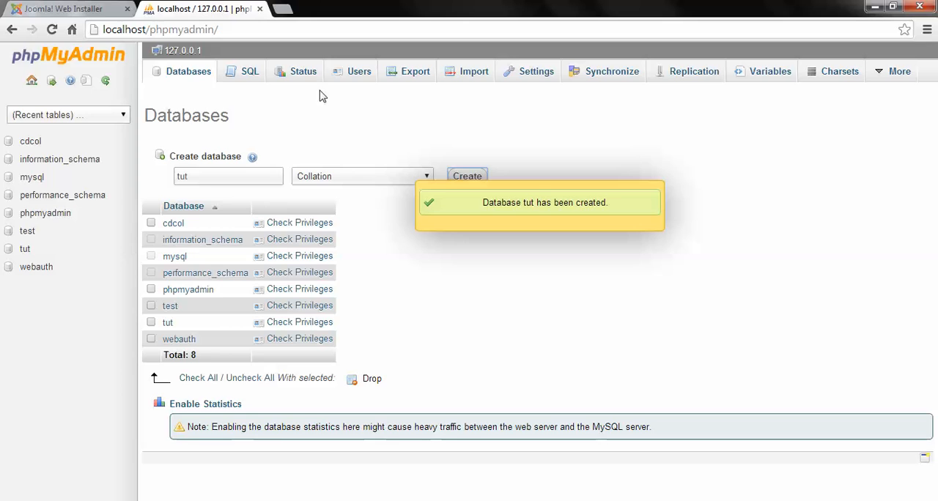
Step: Check the installer's database fields, then start adding a phpMyAdmin user named tut with the host set to Local
left_click(57, 8)
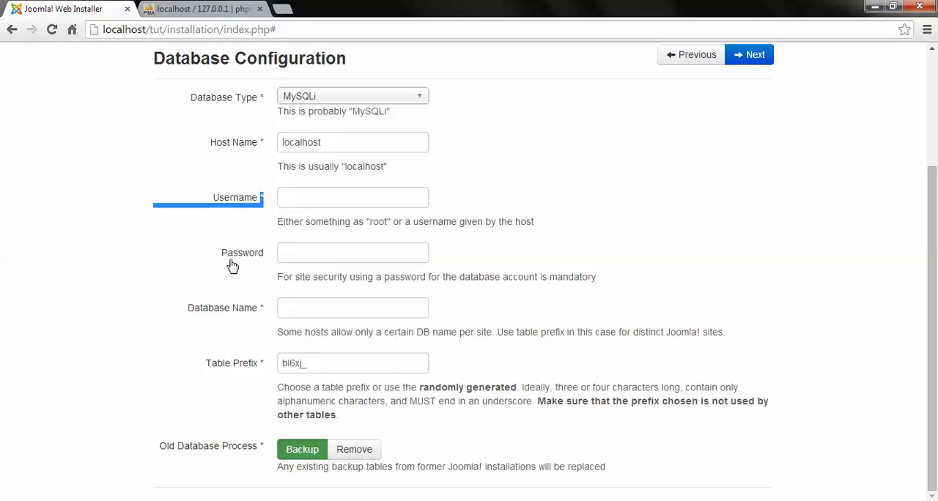
key("ctrl+Tab")
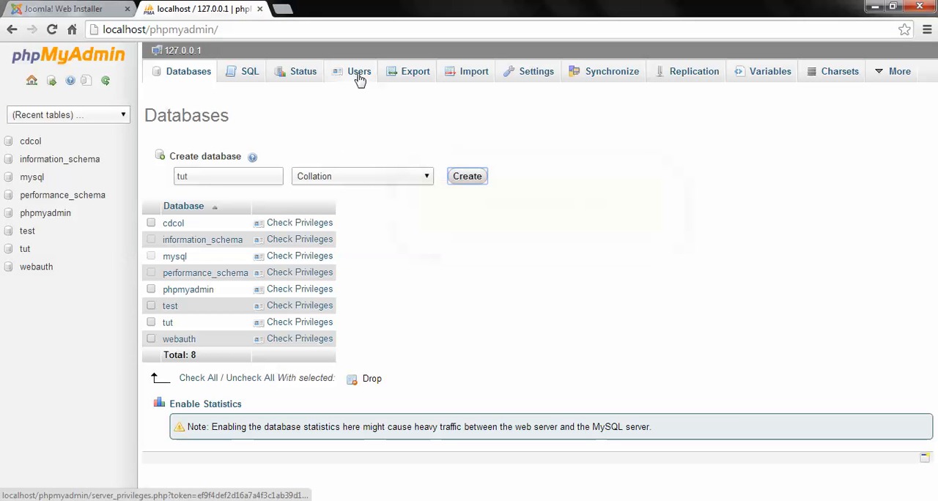
left_click(357, 76)
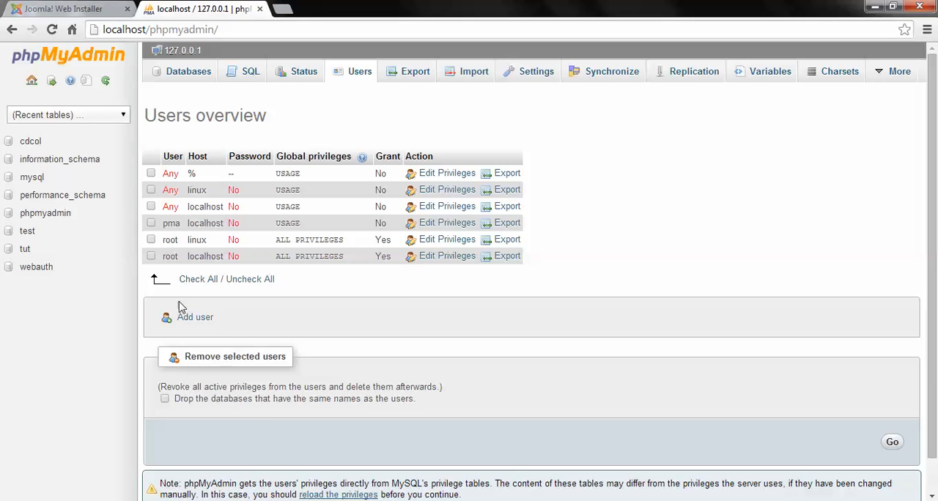
left_click(195, 320)
left_click(537, 206)
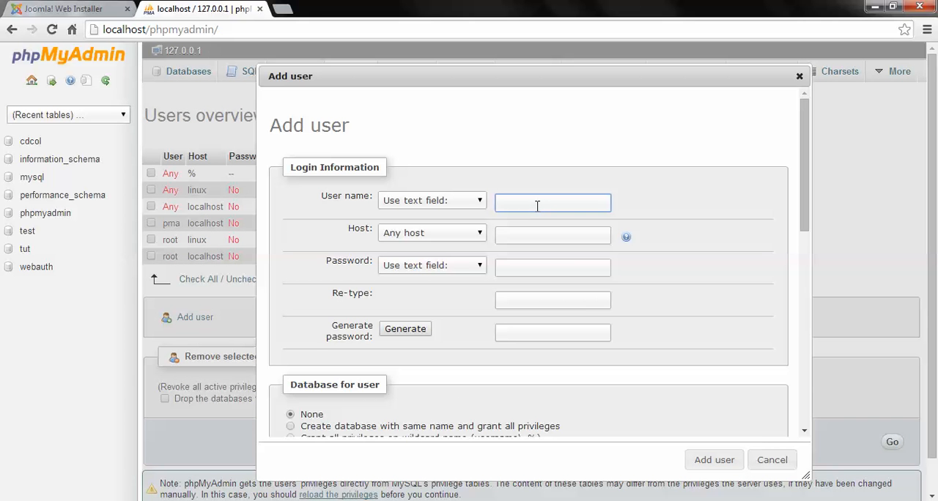
key("Tab")
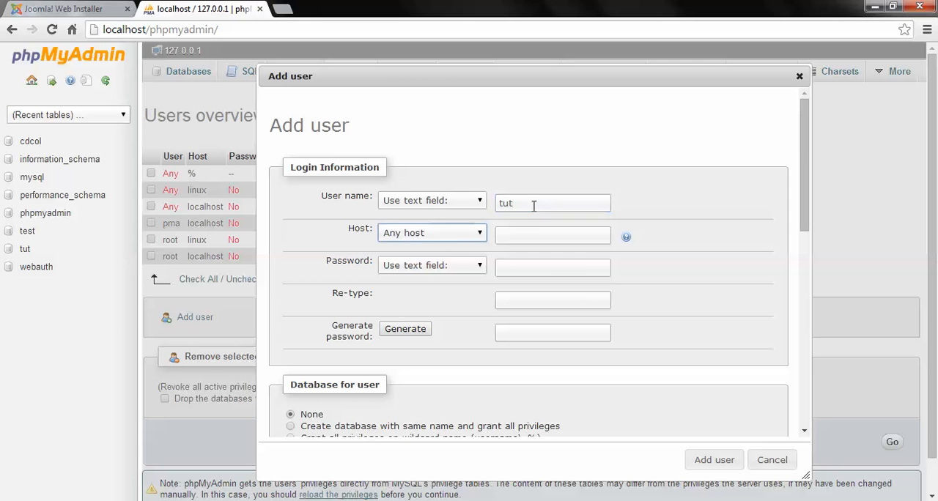
left_click(449, 236)
left_click(421, 260)
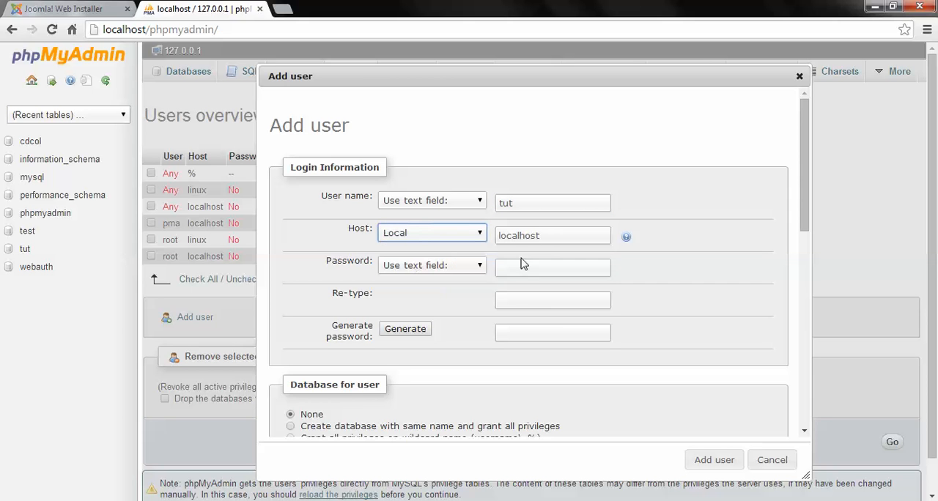
Step: Enter and retype the new database user's password, grant all global privileges and add the user
left_click(550, 271)
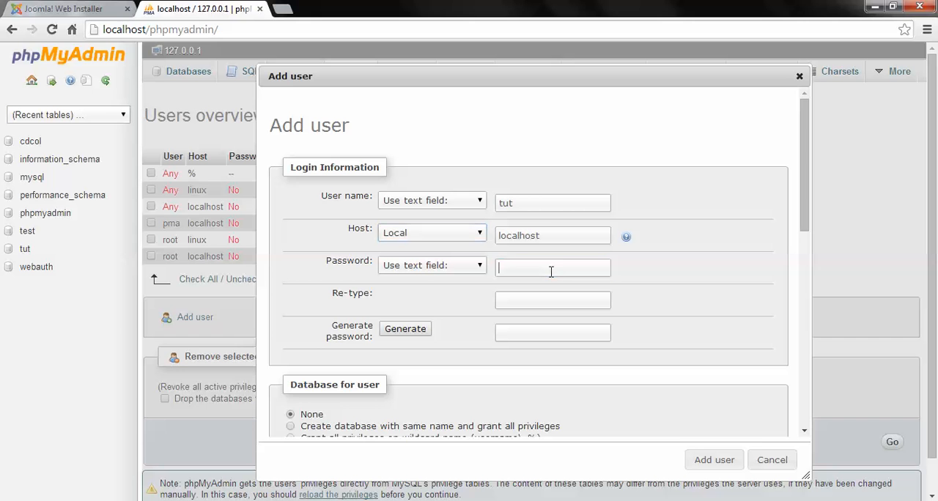
type("•••")
key("Tab")
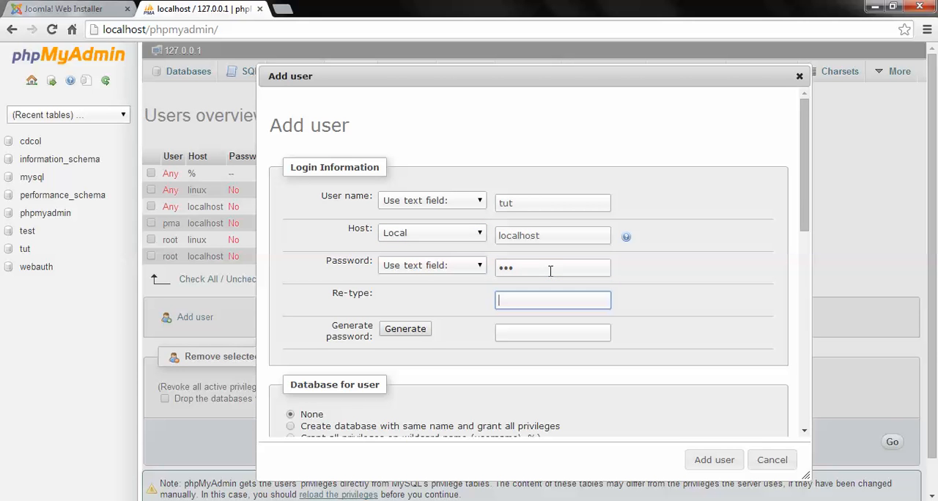
type("•••")
scroll(463, 308, "down", 5)
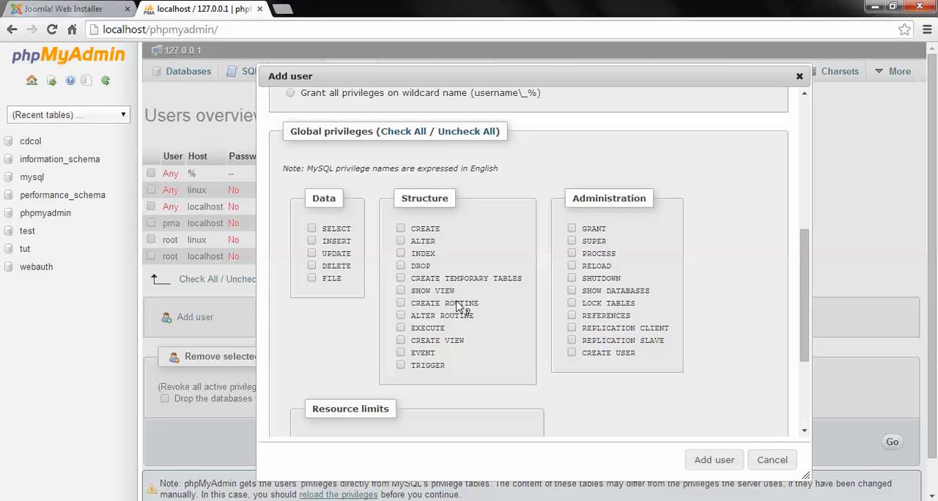
scroll(525, 303, "down", 3)
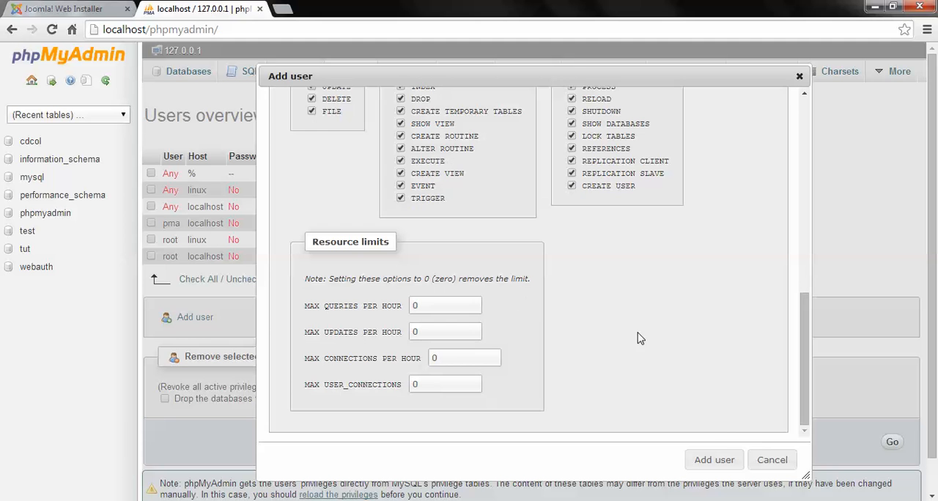
left_click(711, 460)
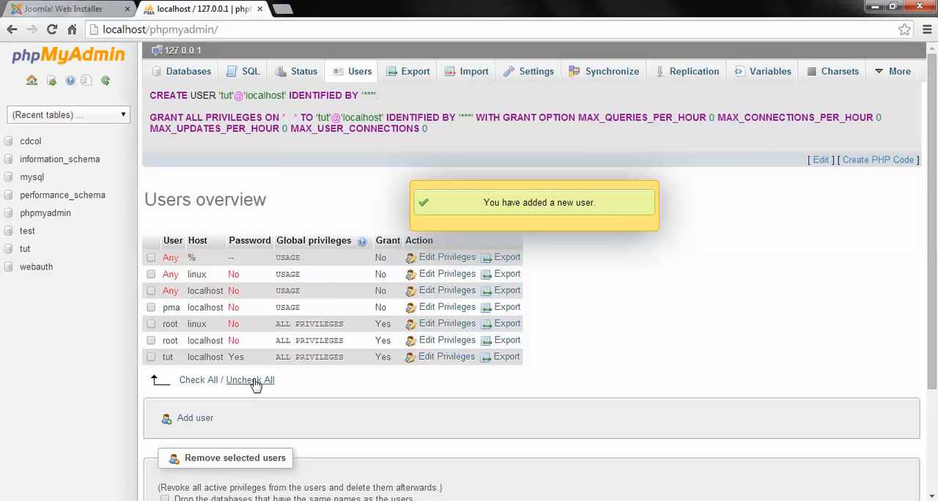
scroll(264, 370, "down", 1)
scroll(198, 313, "up", 1)
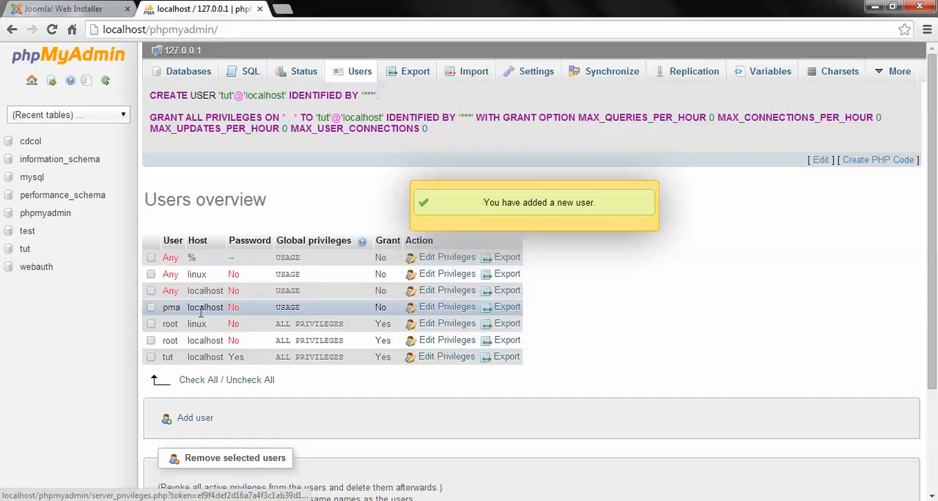
Step: Return to the Joomla installer, set the database username to tut and fill in the database password
left_click(62, 9)
scroll(396, 172, "up", 3)
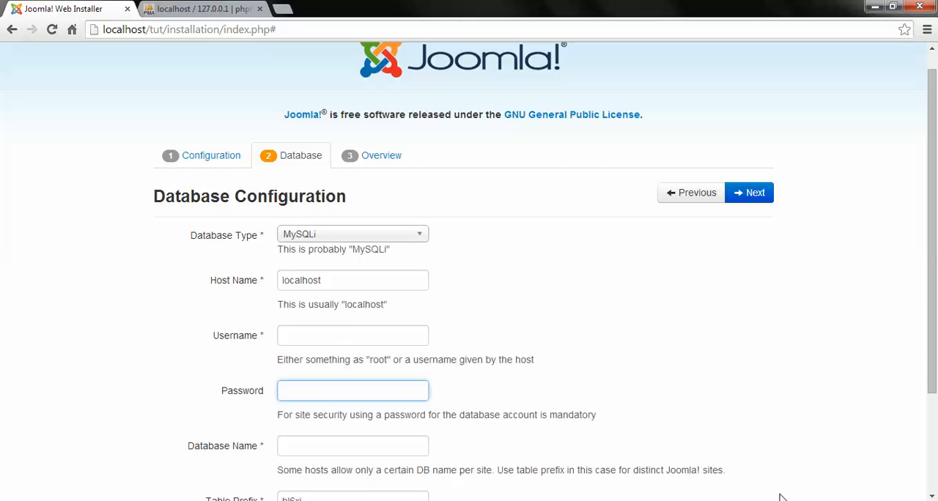
left_click(340, 337)
type("tut")
key("Tab")
type("tut")
key("Tab")
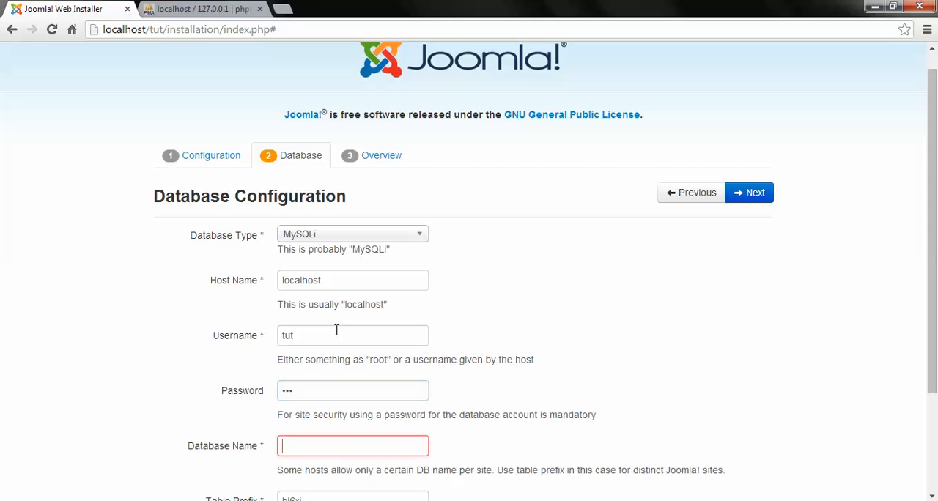
Step: Set the database name to tut and the table prefix to tut_, and continue to the installer's Overview stage
type("tut")
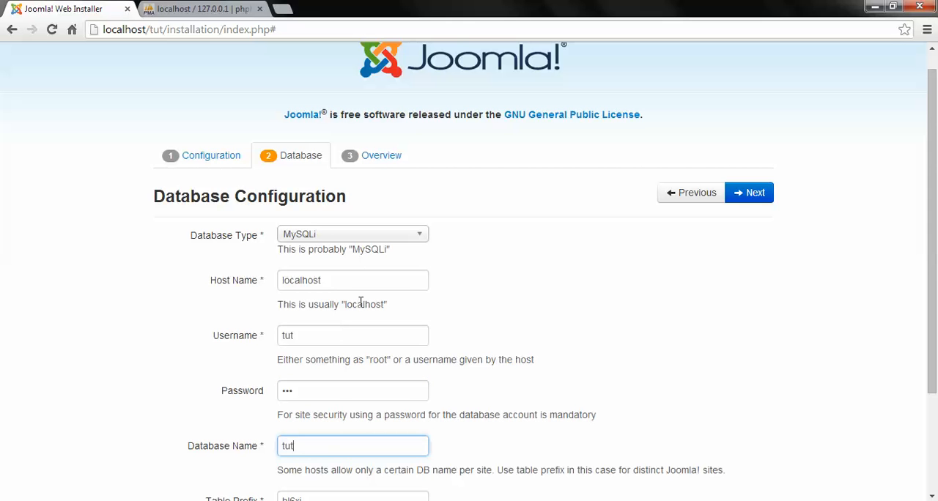
scroll(361, 302, "down", 2)
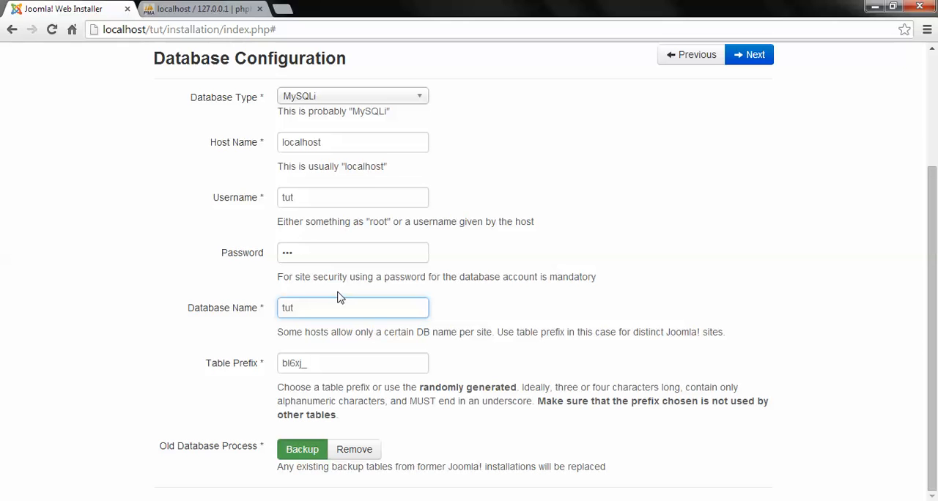
left_click_drag(304, 360, 241, 369)
type("tut_")
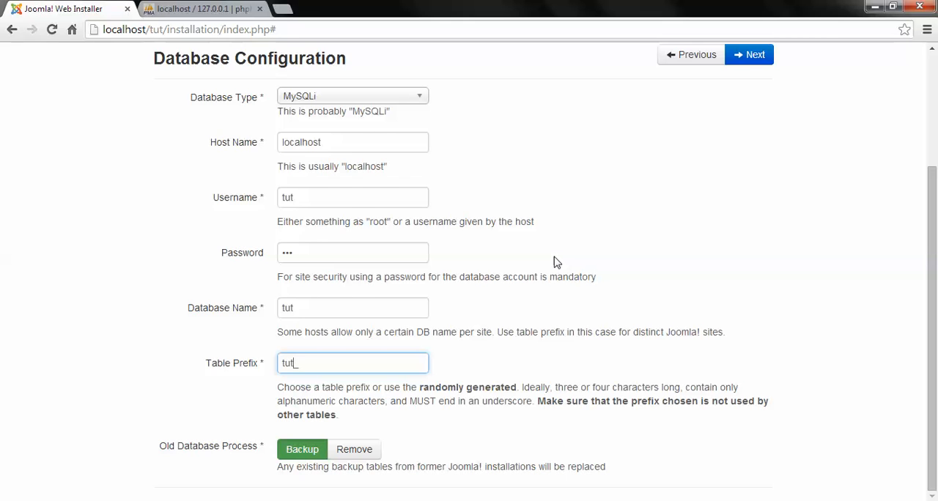
scroll(659, 242, "up", 2)
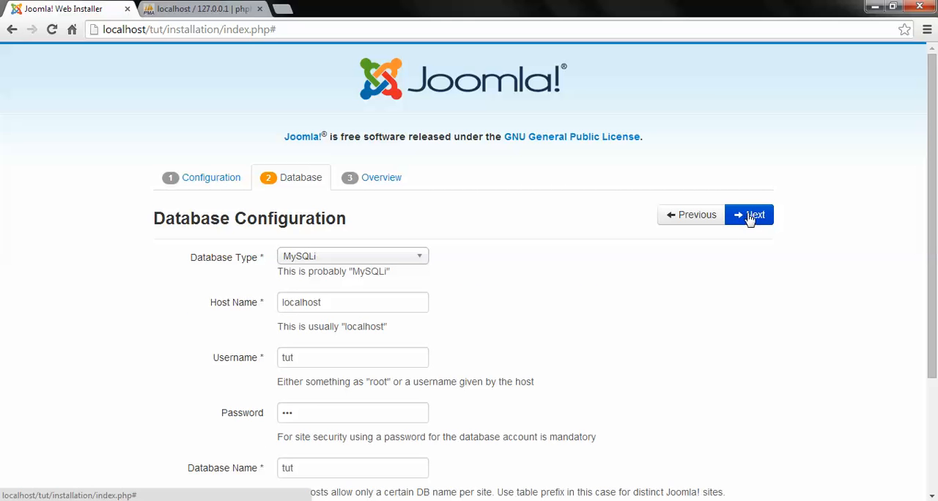
left_click(747, 218)
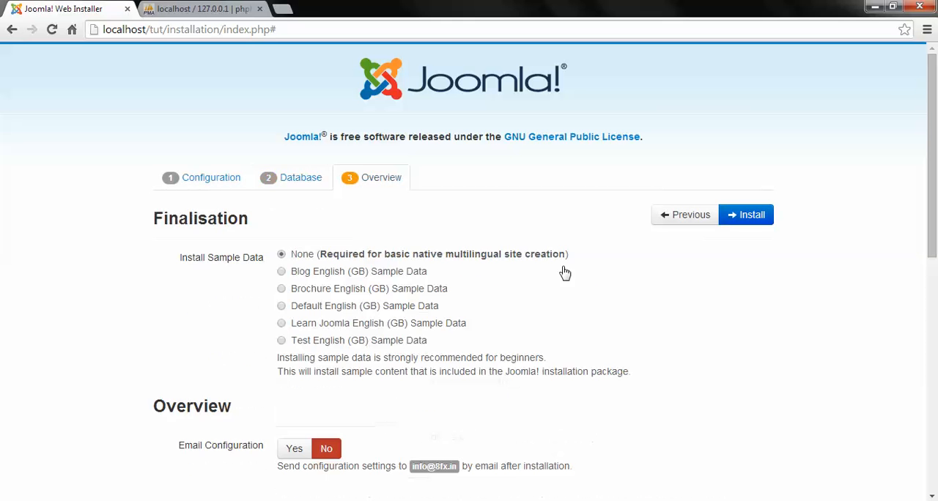
Step: Review the finalisation settings and start the Joomla installation with sample data set to None
scroll(509, 327, "down", 5)
scroll(470, 289, "up", 5)
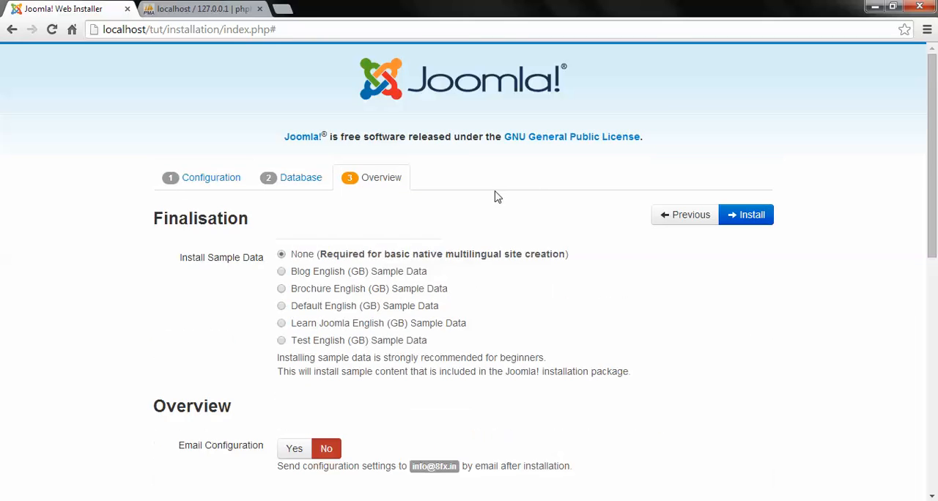
scroll(433, 229, "down", 7)
scroll(498, 282, "up", 8)
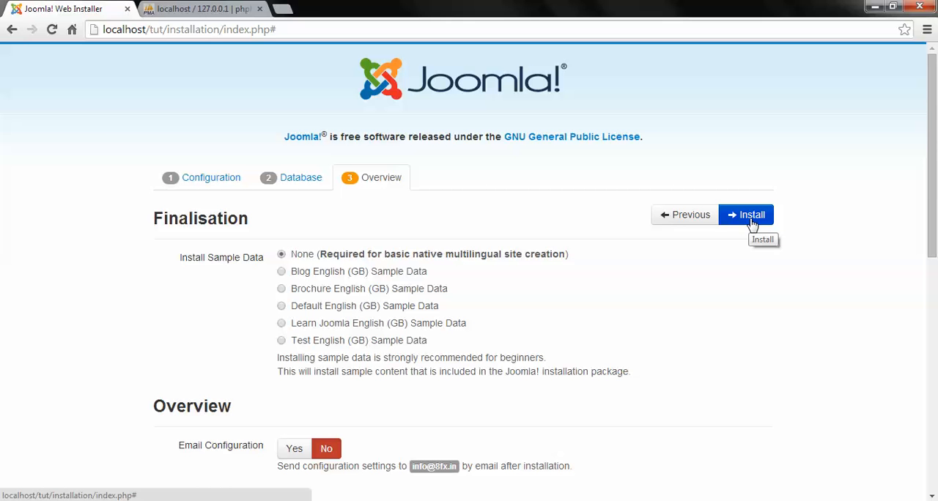
scroll(752, 222, "down", 6)
scroll(753, 222, "up", 6)
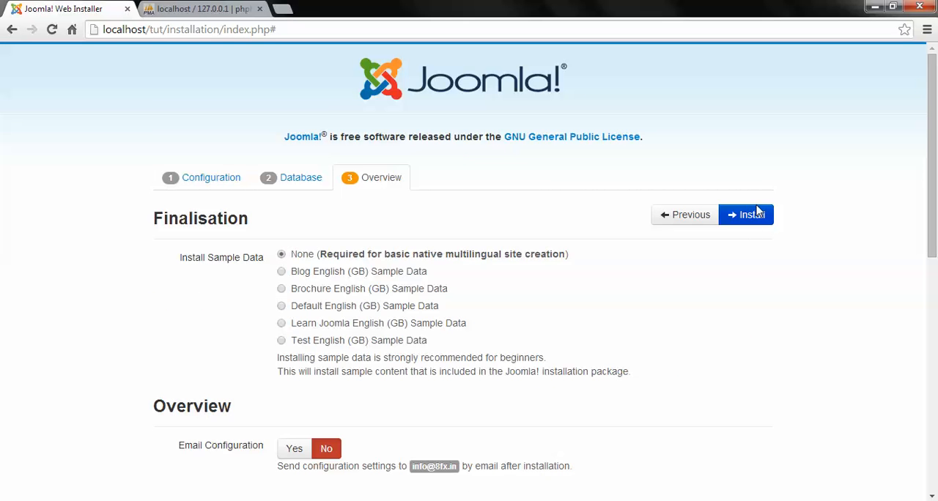
left_click(762, 218)
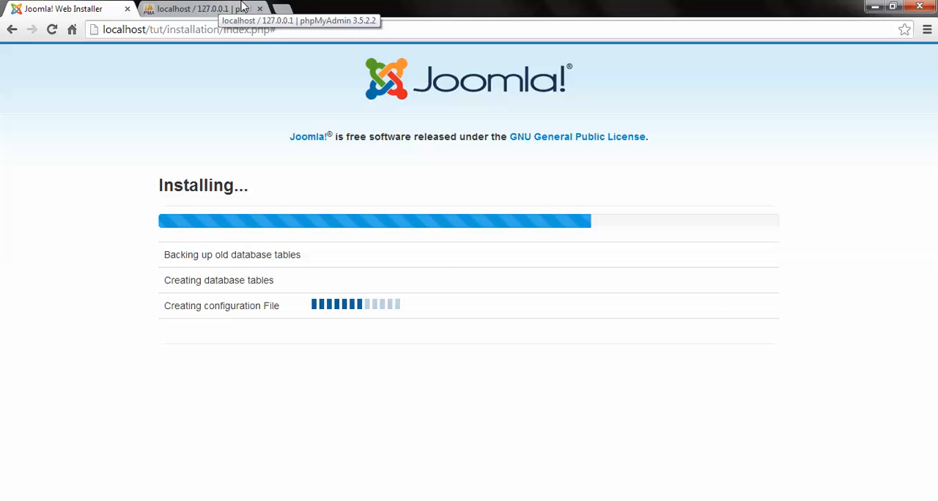
Step: Open the new site's front page from the installation completion page
left_click_drag(187, 192, 666, 212)
left_click(238, 295)
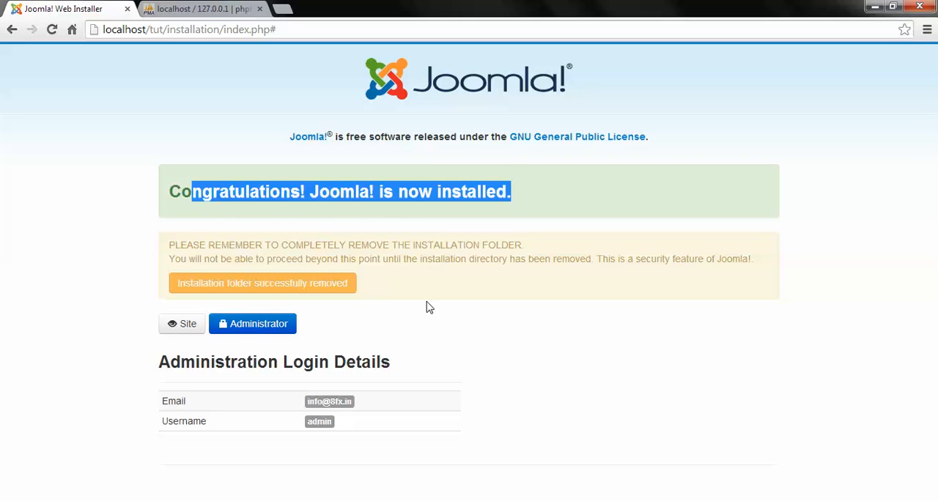
left_click(186, 330)
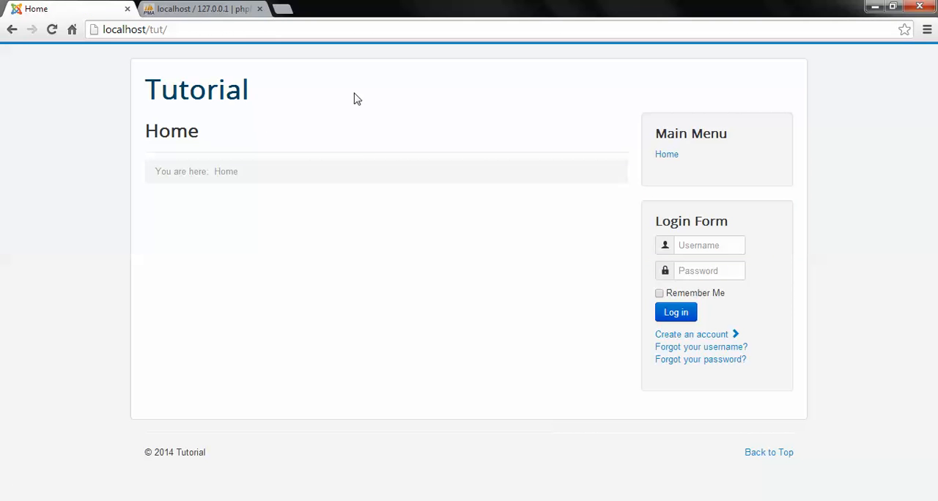
Step: Go to the Joomla administration login page at localhost/tut/administrator
left_click(287, 26)
left_click(287, 24)
type("admini")
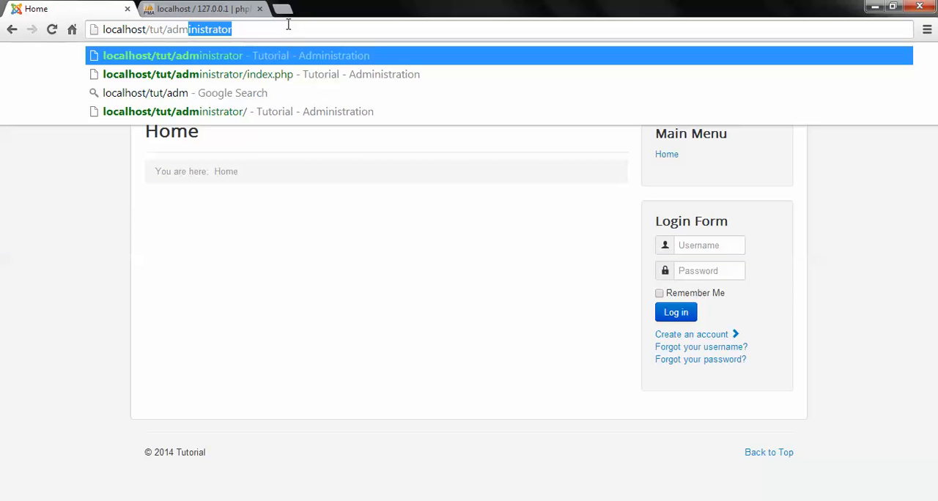
type("strator")
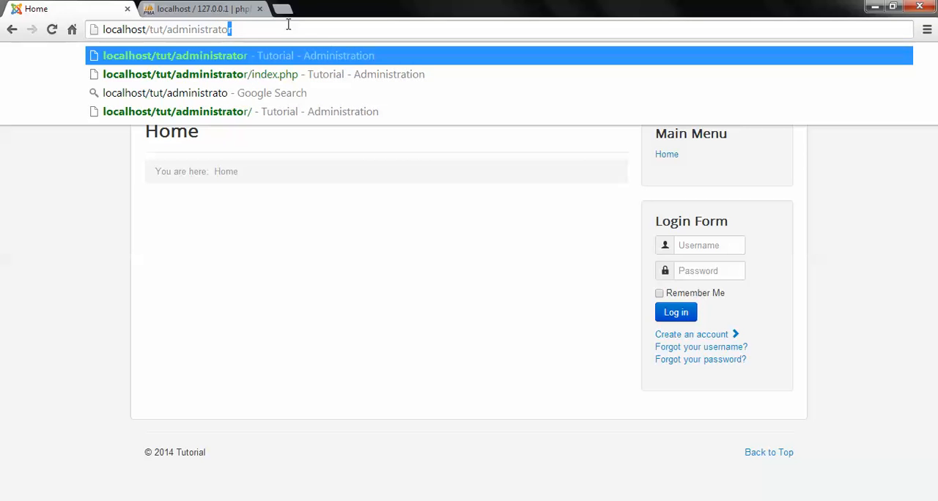
key("Return")
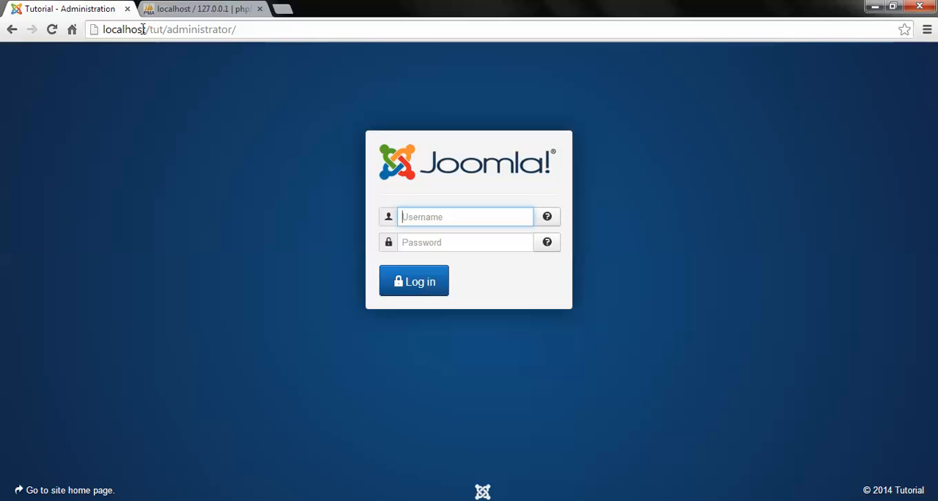
left_click_drag(161, 32, 289, 32)
left_click(151, 33)
left_click(282, 32)
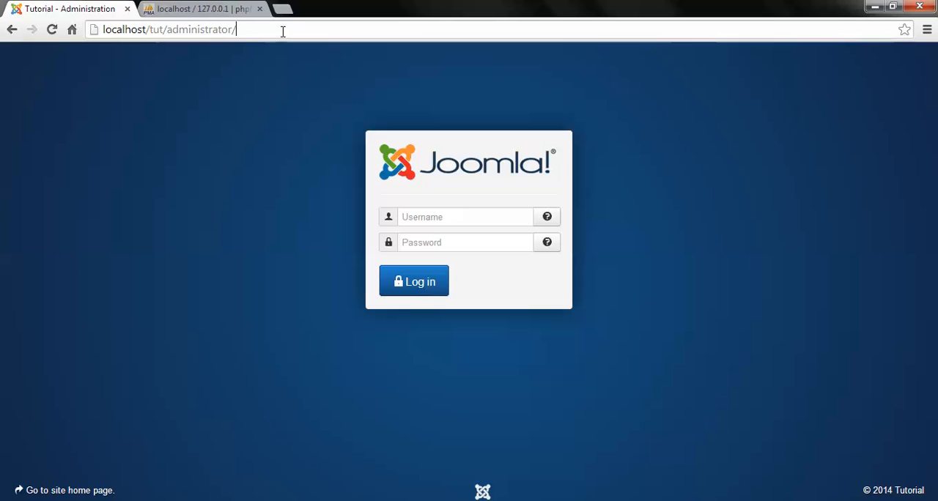
Step: Log in to the Joomla administration as admin with the account password
left_click(440, 217)
left_click(439, 236)
left_click(441, 242)
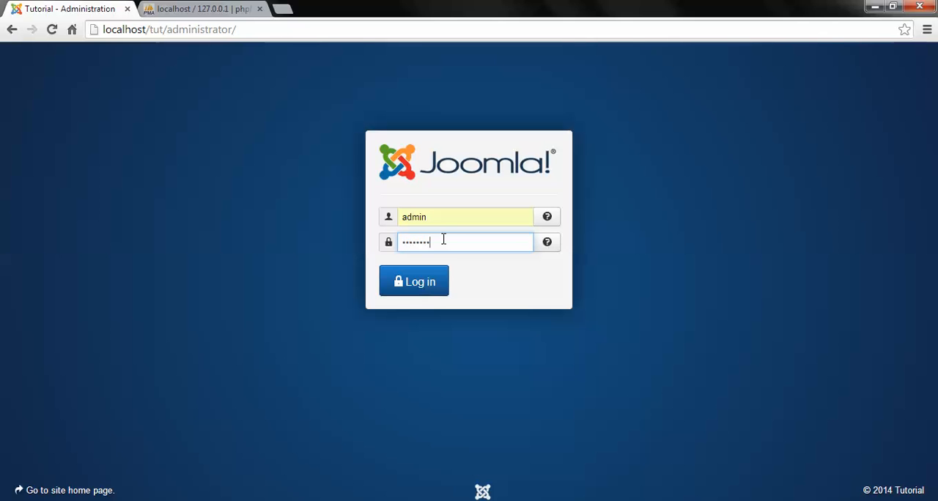
key("Return")
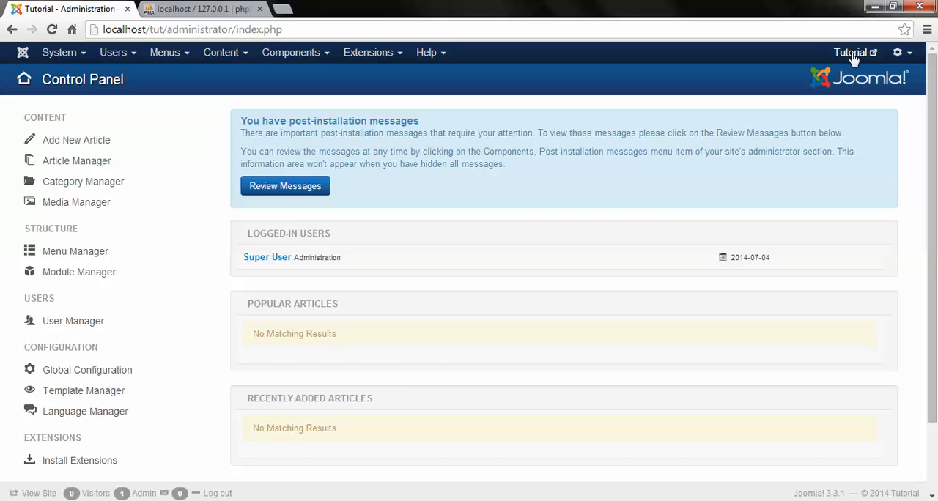
Step: Open the Tutorial site's front end in a new browser tab and close the phpMyAdmin tab
left_click(855, 57)
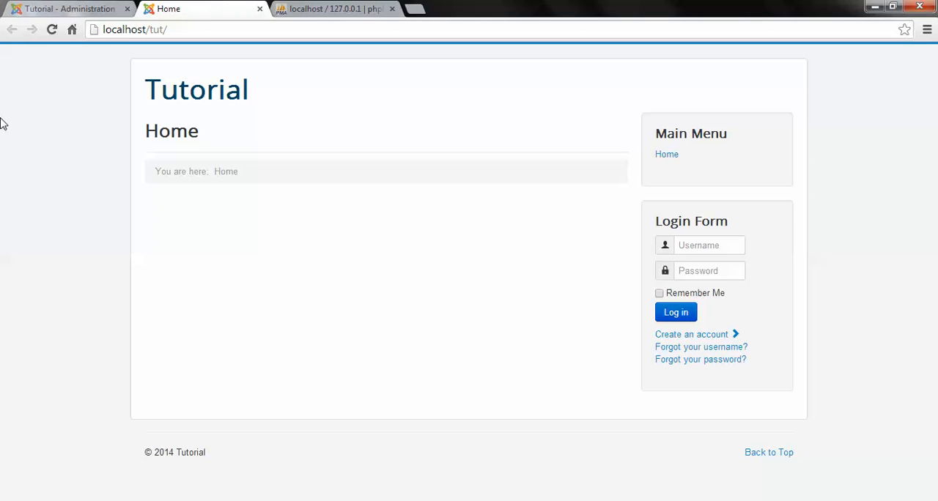
left_click(356, 8)
left_click(393, 9)
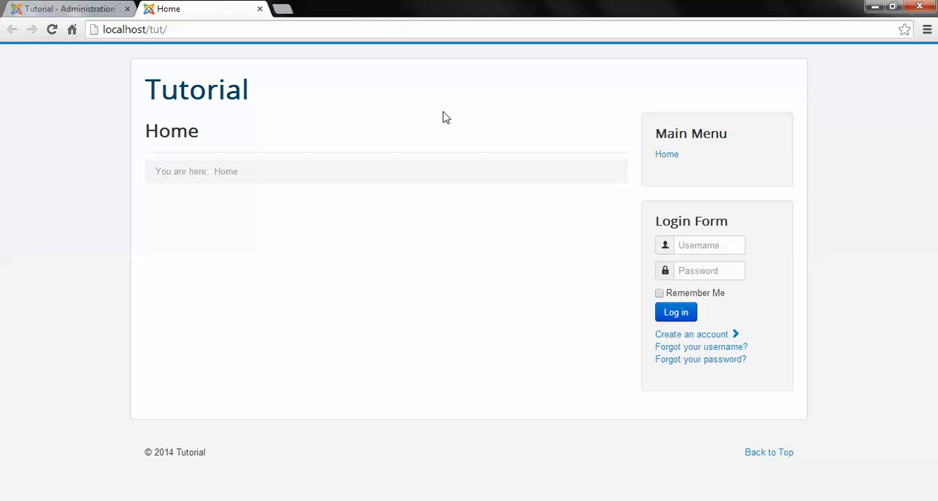
Step: Compare the administration Control Panel with the site's front end, ending on the Control Panel
left_click(38, 9)
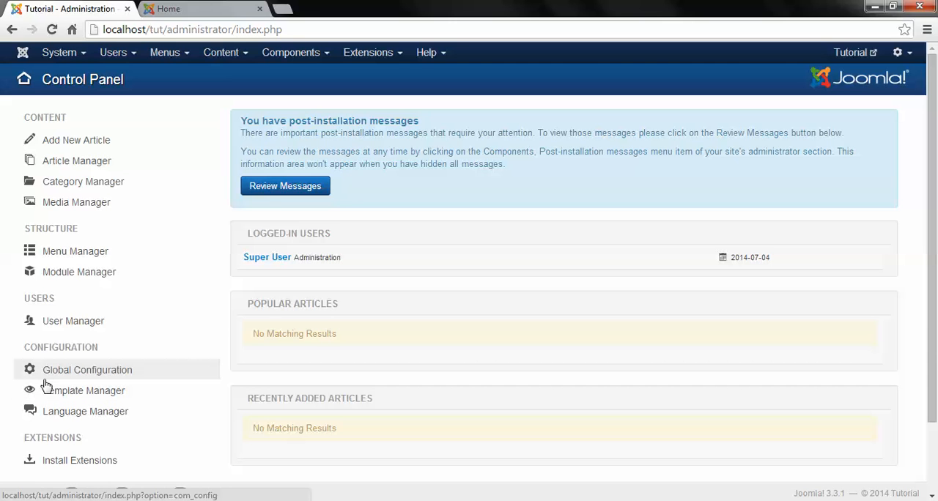
left_click(192, 9)
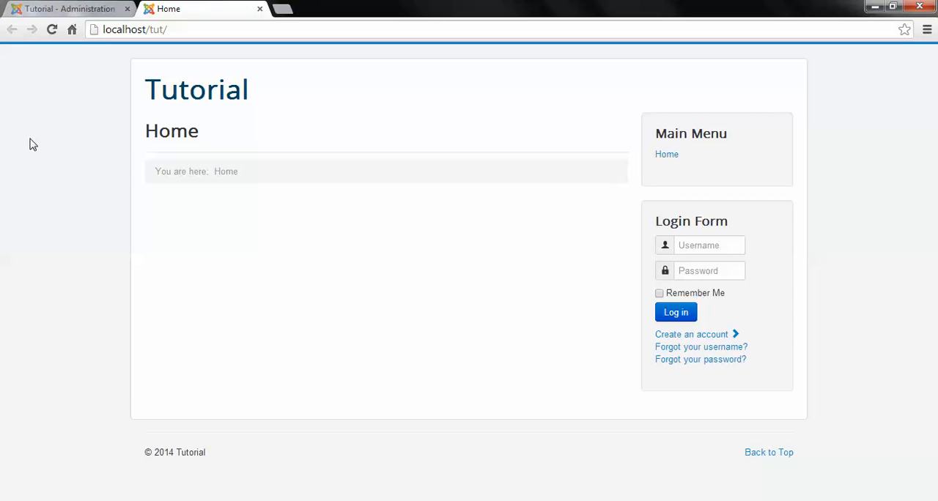
left_click(13, 6)
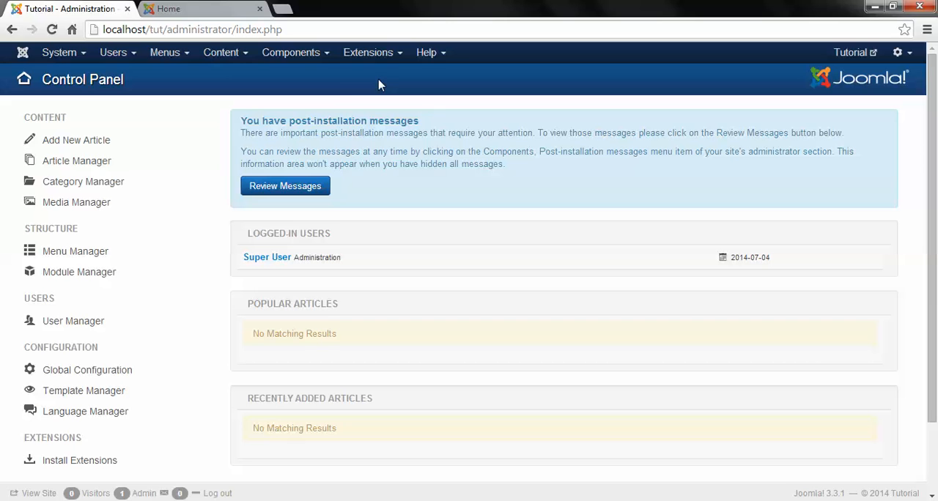
Step: Open the Extension Manager's install page and look at the package file chooser without picking a file
left_click(368, 53)
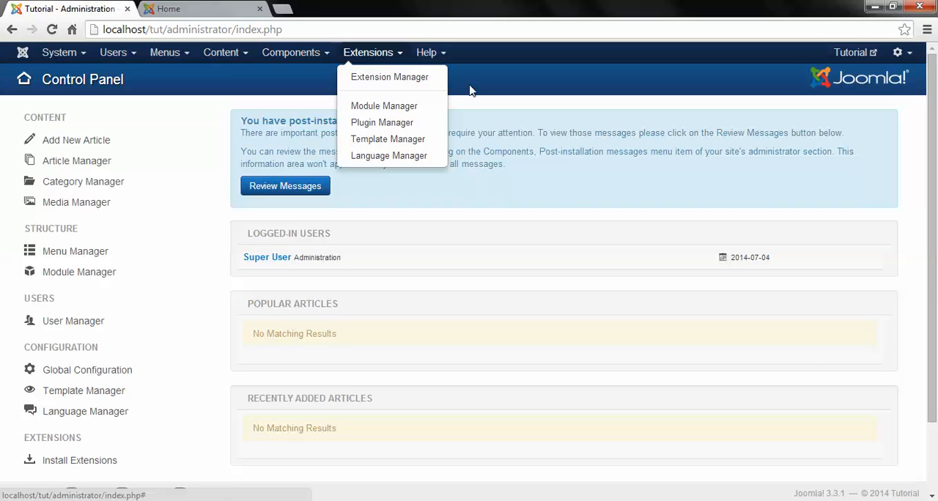
left_click(382, 78)
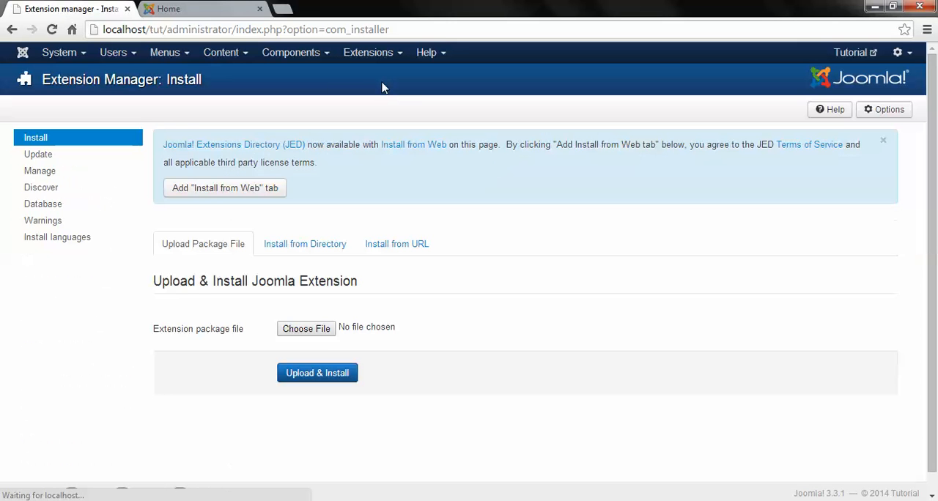
left_click(295, 331)
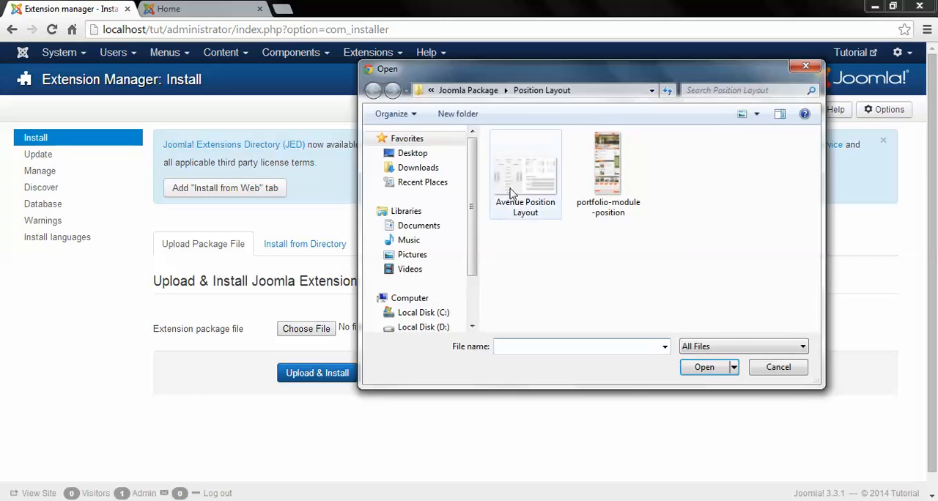
left_click(765, 372)
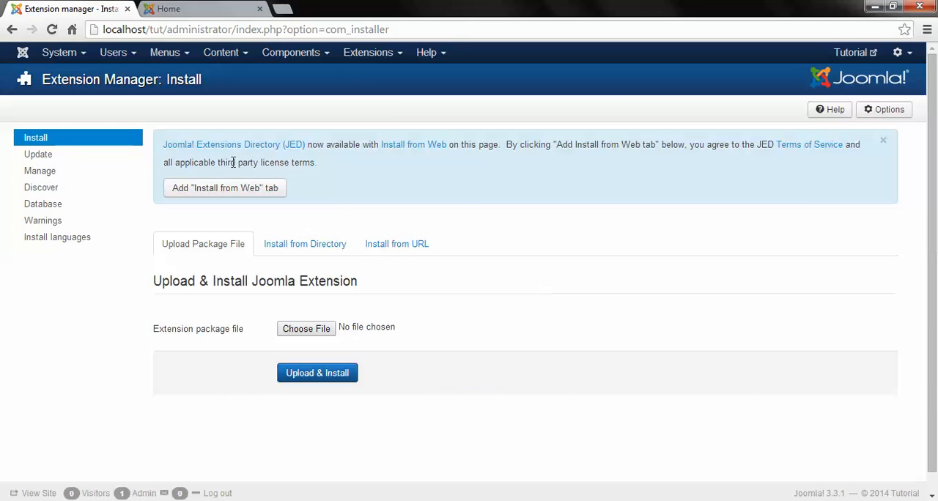
Step: Add the "Install from Web" tab to the Extension Manager
left_click_drag(156, 148, 494, 147)
left_click(244, 189)
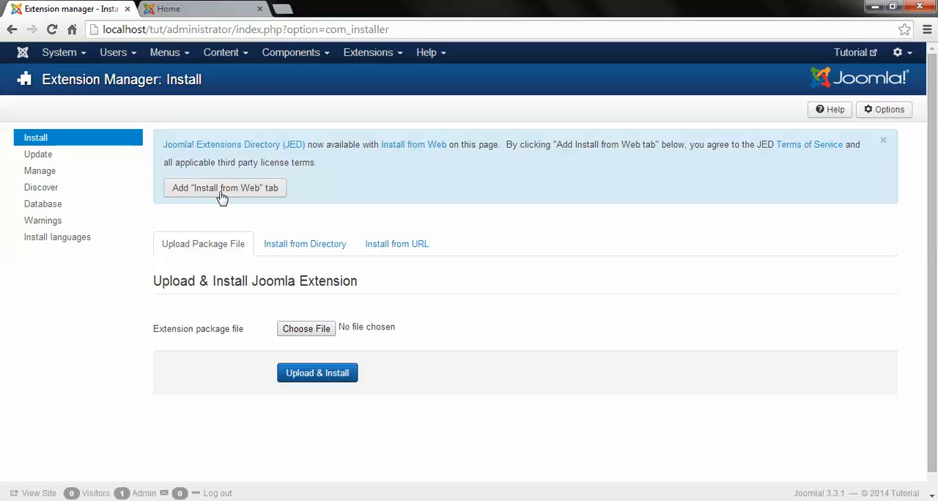
left_click(223, 192)
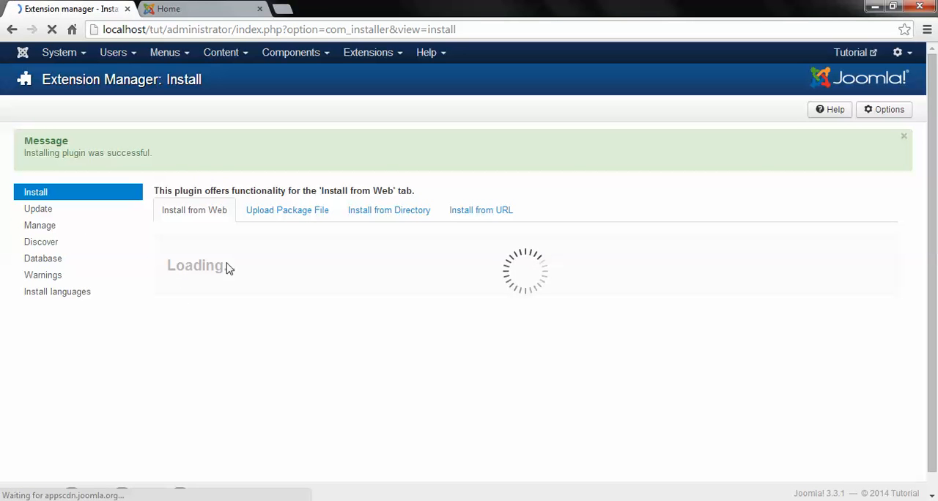
Step: Browse the popular extensions offered under Install from Web and switch to the Upload Package File form
scroll(379, 311, "down", 2)
scroll(554, 411, "down", 5)
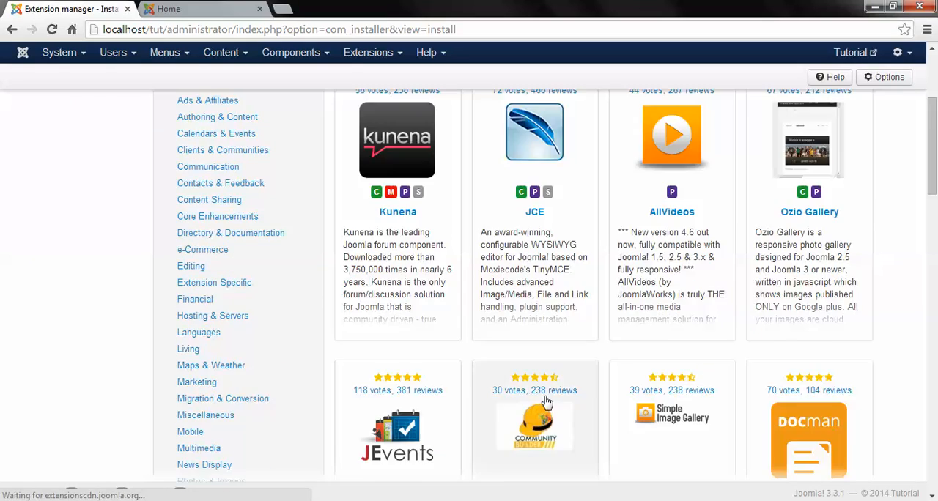
scroll(469, 406, "up", 8)
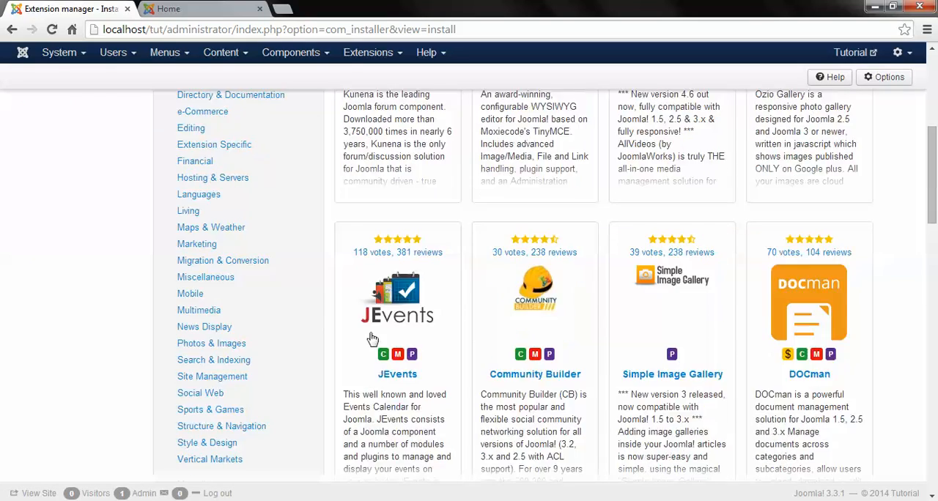
scroll(657, 288, "up", 2)
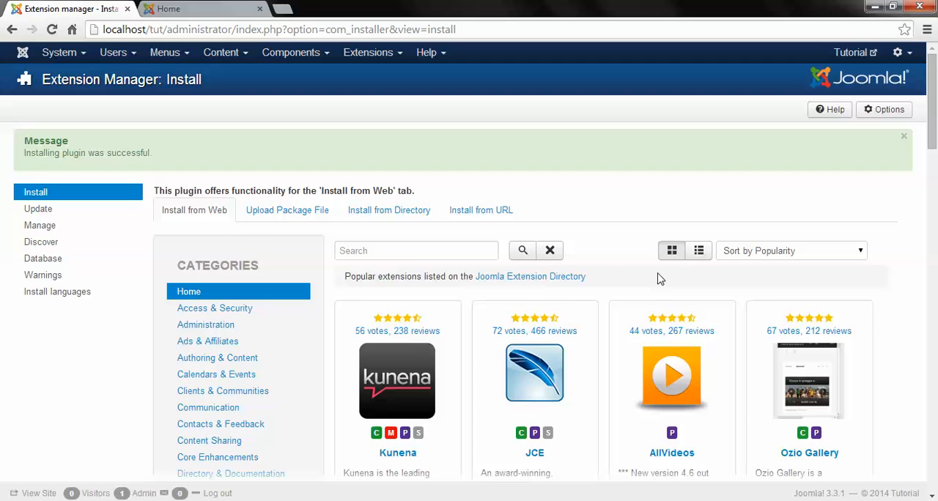
left_click(302, 212)
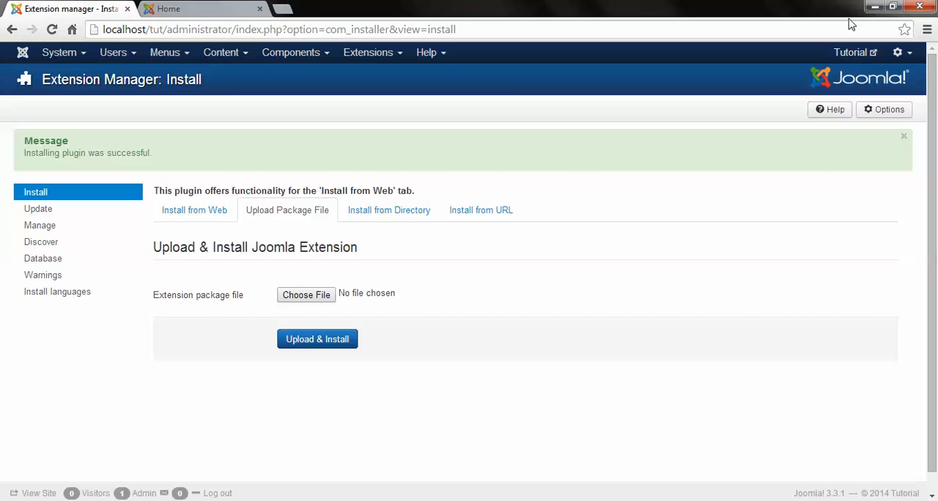
Step: Switch to the desktop and open the template folder in Joomla Tutorials > Joomla Package in Windows Explorer
left_click(874, 7)
double_click(90, 139)
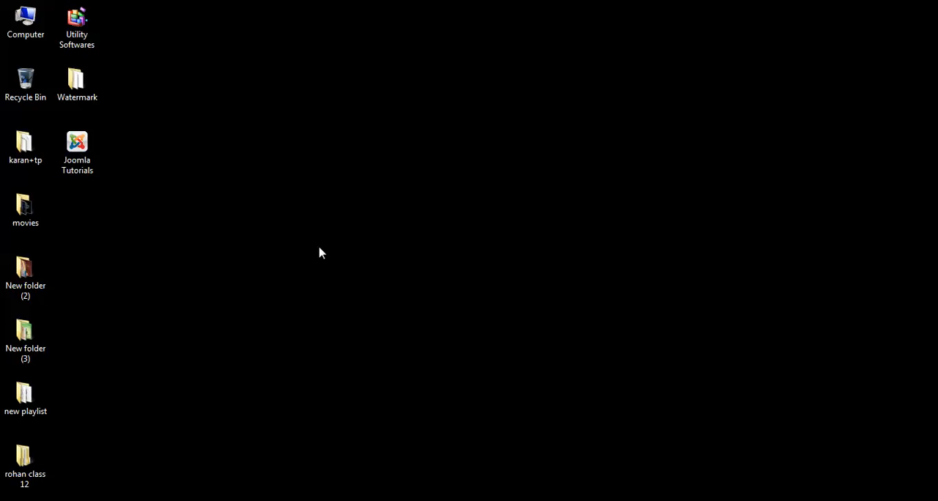
double_click(158, 89)
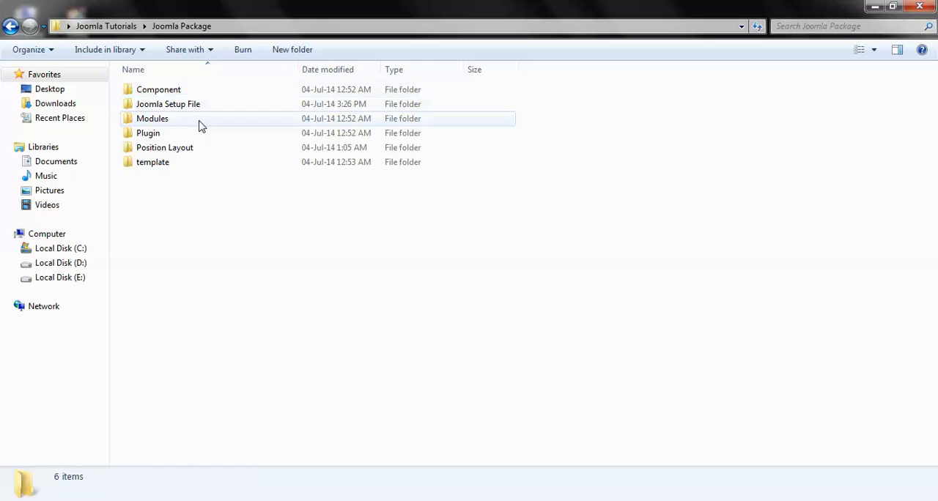
double_click(167, 168)
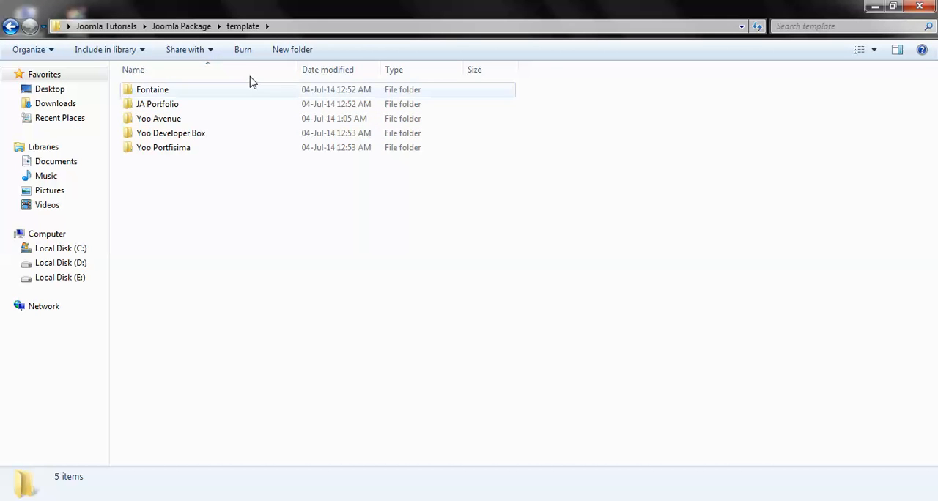
Step: Open the Yoo Avenue template folder, look over its two ZIP packages, and view the Avenue Position Layout image
double_click(196, 122)
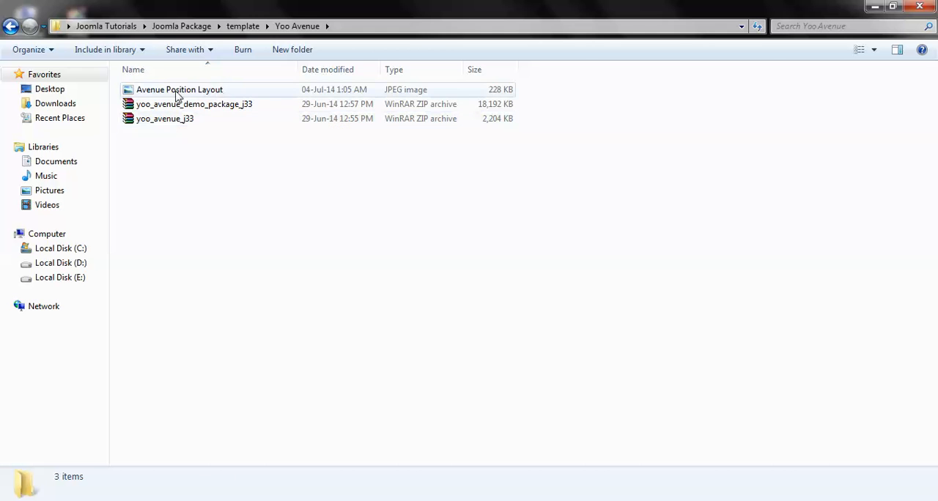
left_click(146, 122)
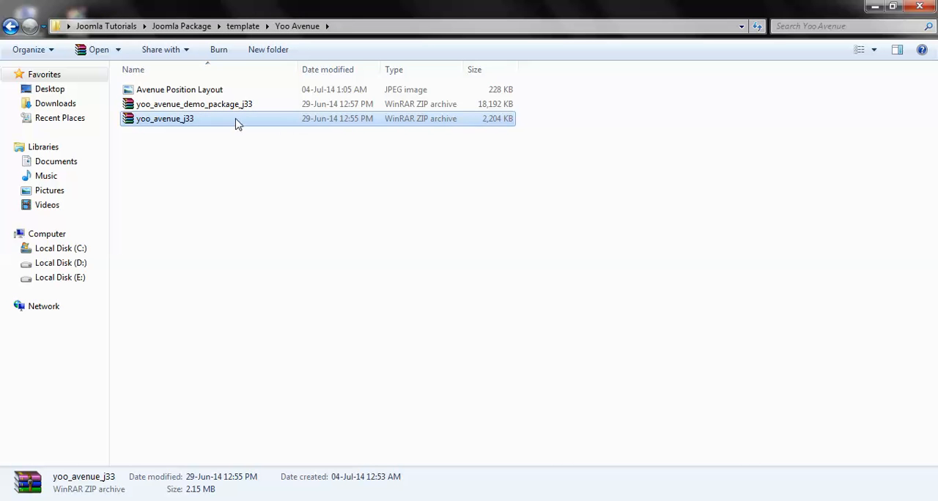
left_click(209, 107)
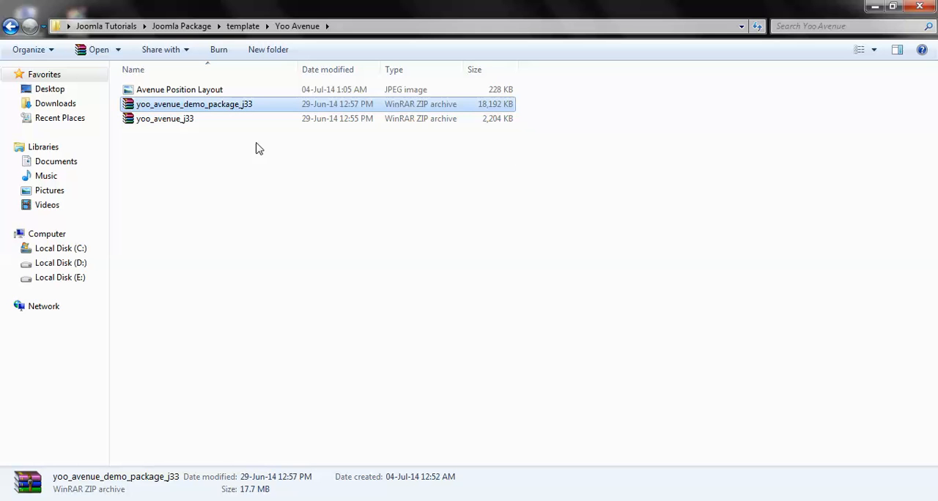
double_click(192, 91)
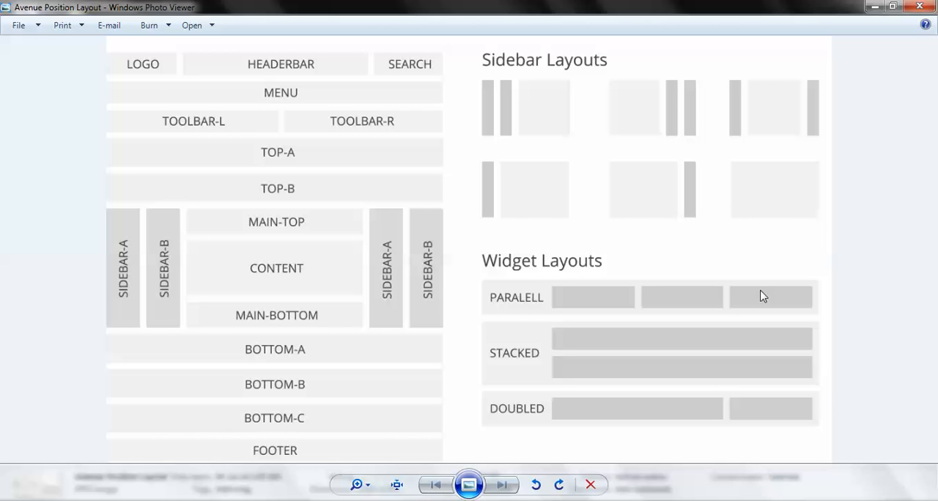
left_click(926, 15)
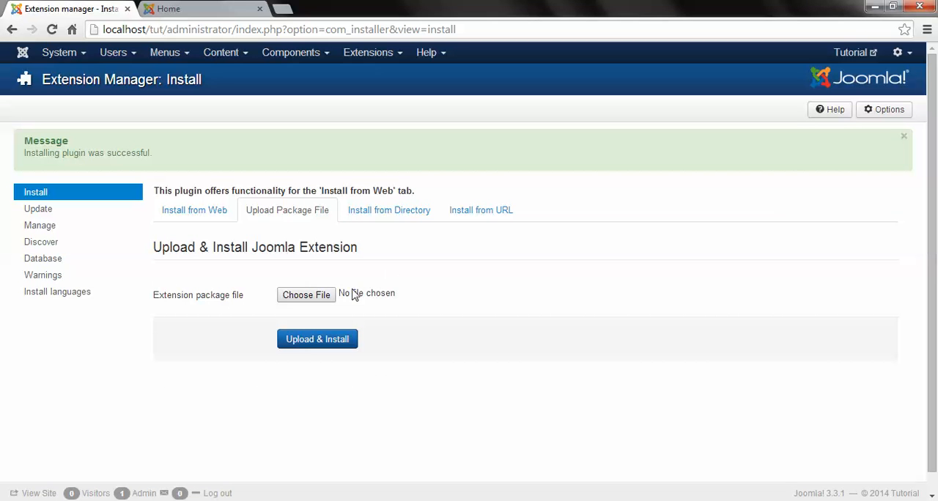
Step: Switch to the browser and try to upload and install yoo_avenue_j33.zip from the template > Yoo Avenue folder
left_click(322, 296)
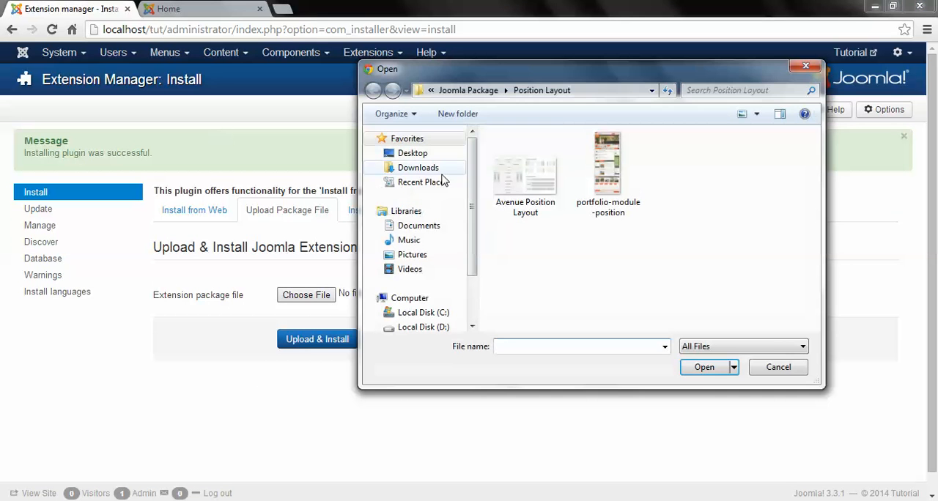
left_click(454, 91)
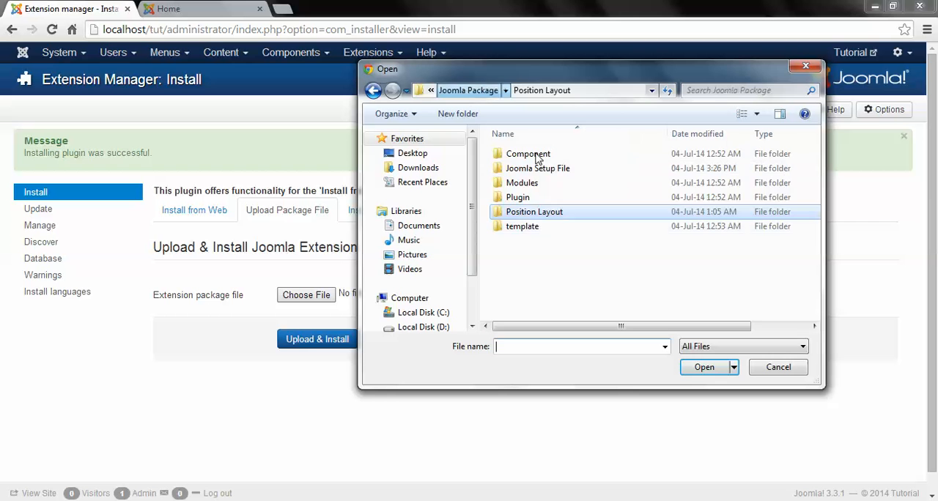
double_click(544, 229)
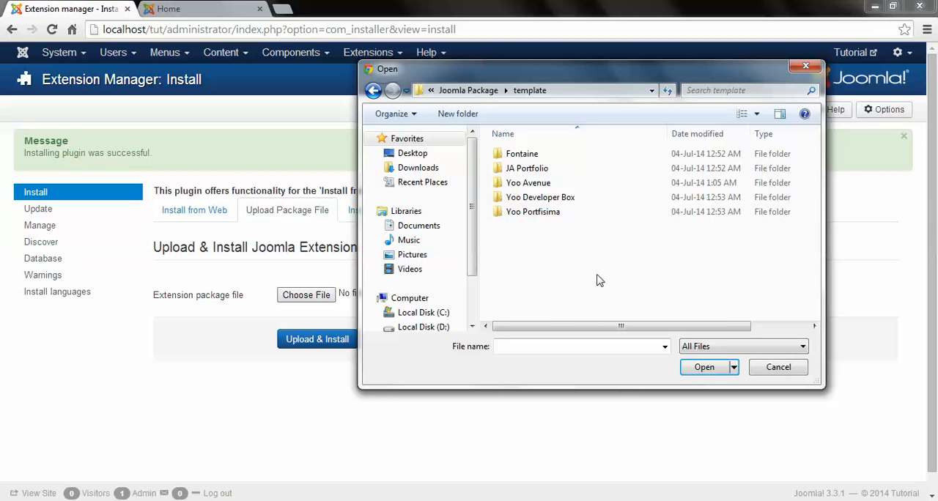
double_click(546, 183)
double_click(540, 185)
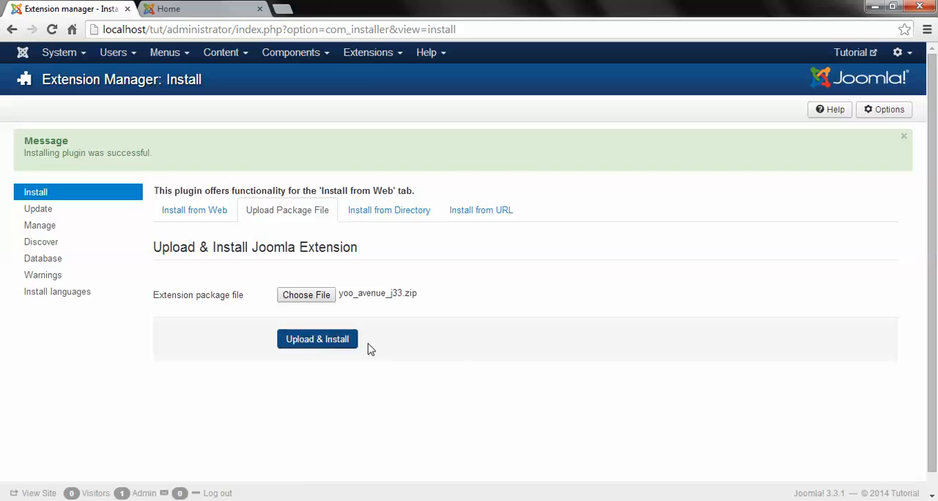
left_click(337, 340)
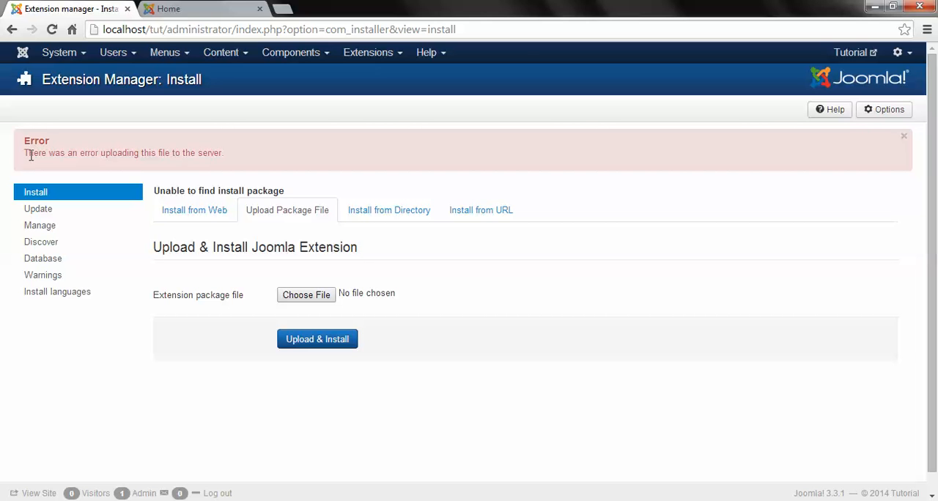
left_click_drag(30, 155, 251, 151)
left_click(320, 175)
Step: Inspect the contents of the yoo_avenue_j33 archive in WinRAR, and return to the Extension Manager in the browser
left_click(875, 7)
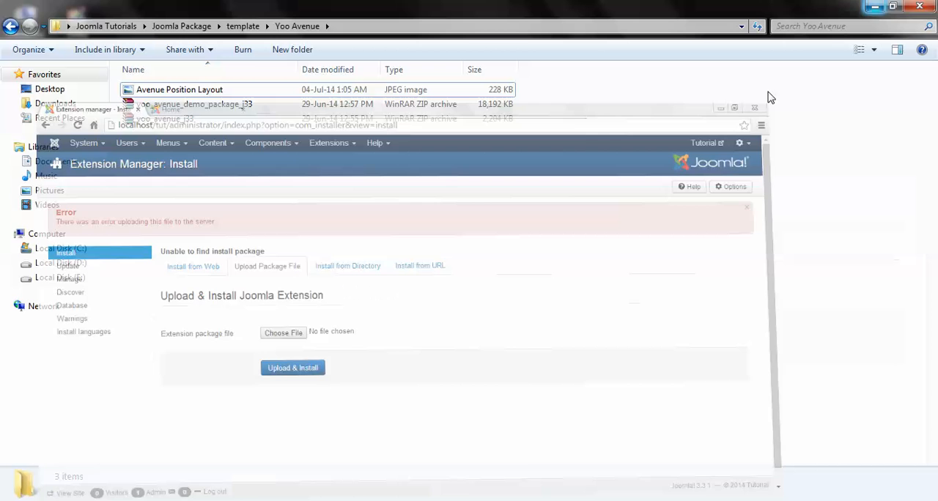
double_click(176, 119)
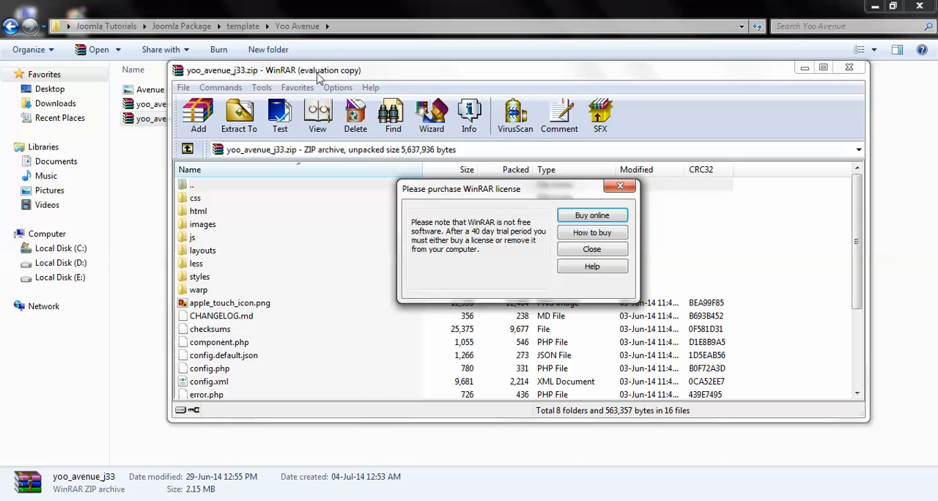
left_click(591, 249)
scroll(667, 227, "down", 3)
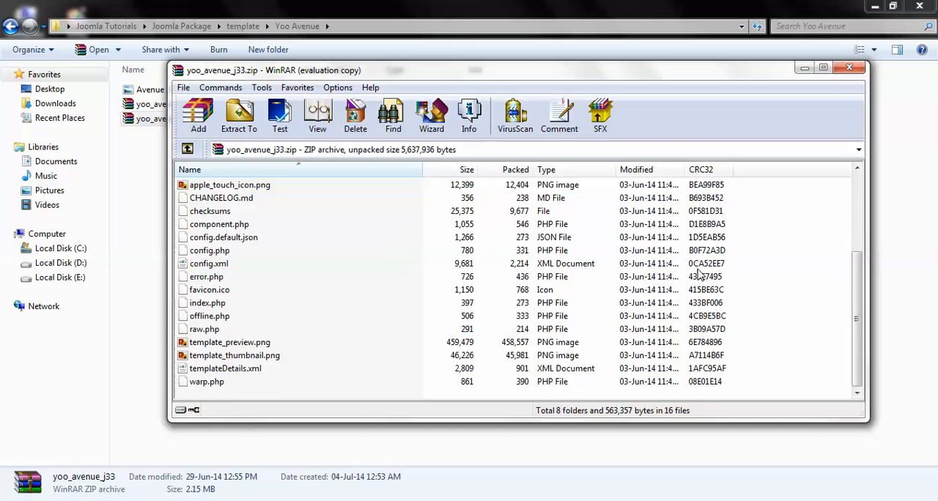
scroll(707, 270, "up", 3)
left_click(193, 500)
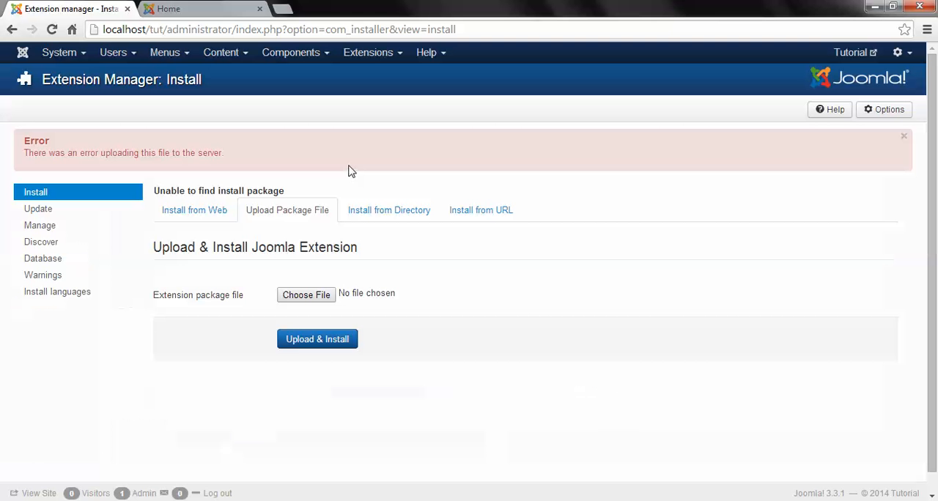
Step: Try again to upload and install the yoo_avenue_j33 template package
left_click(306, 295)
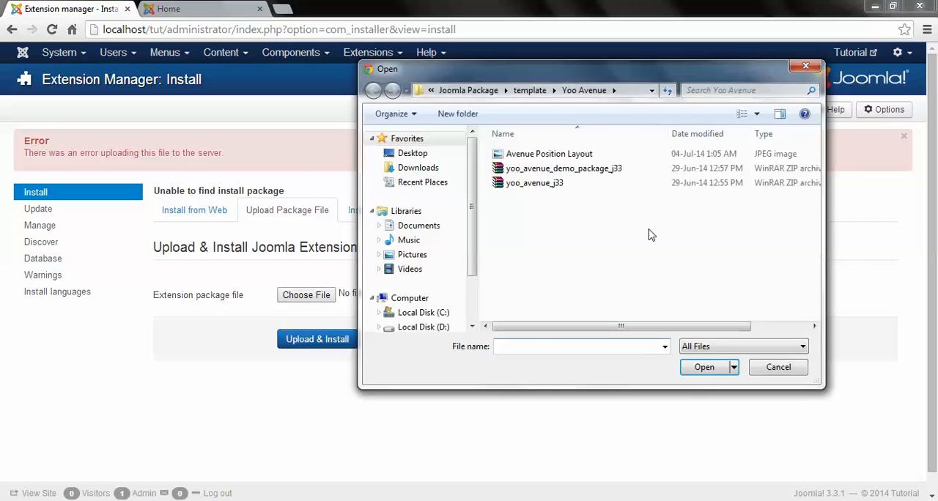
left_click(520, 185)
double_click(520, 184)
left_click(323, 339)
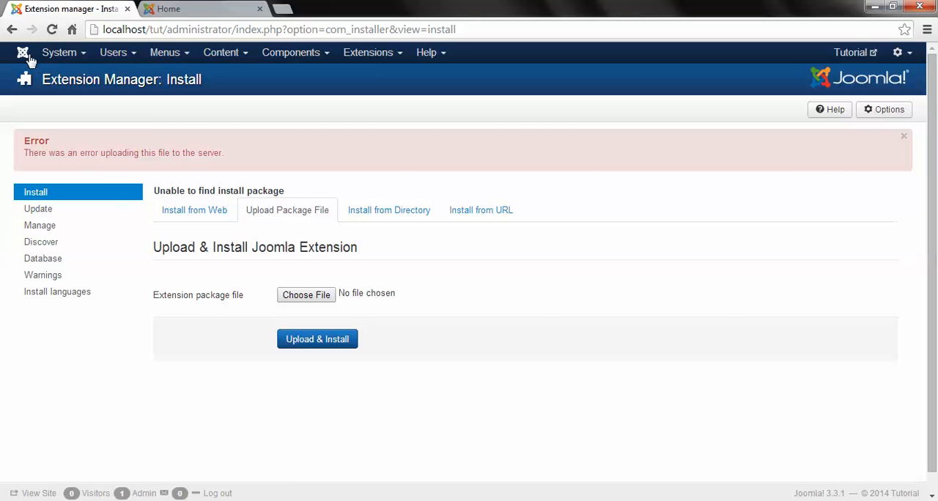
Step: Open the Global Configuration and look through its Site and System settings
left_click(70, 57)
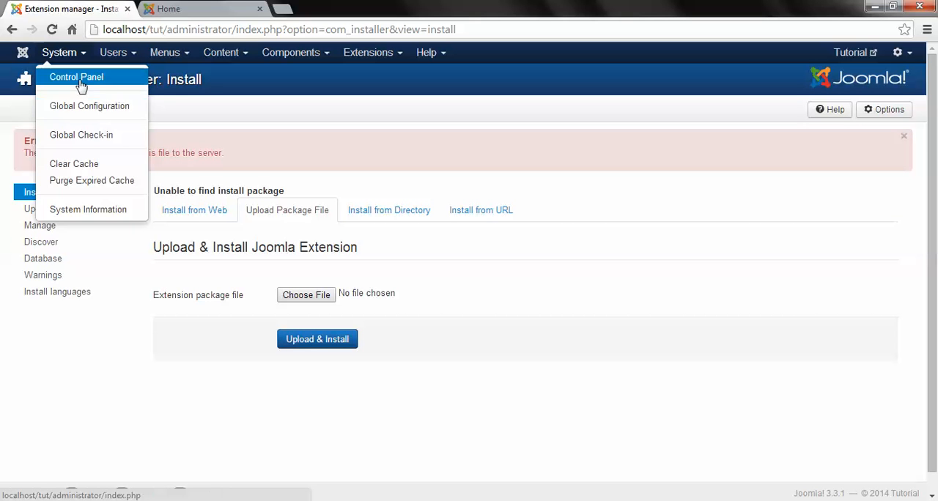
left_click(79, 81)
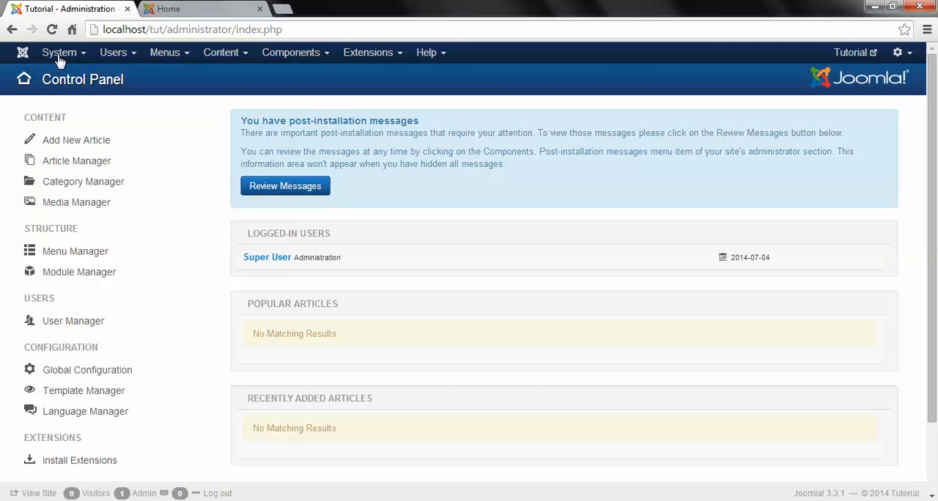
left_click(61, 56)
left_click(71, 107)
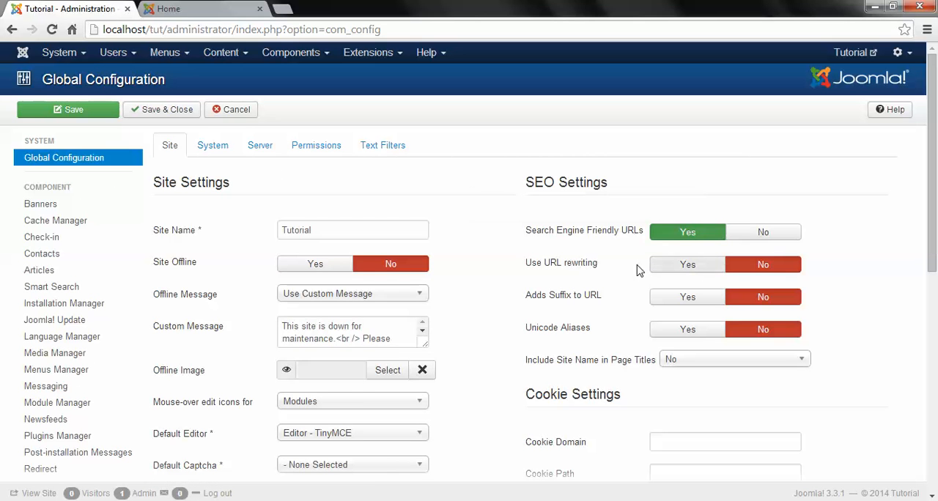
scroll(595, 253, "down", 3)
scroll(535, 245, "down", 1)
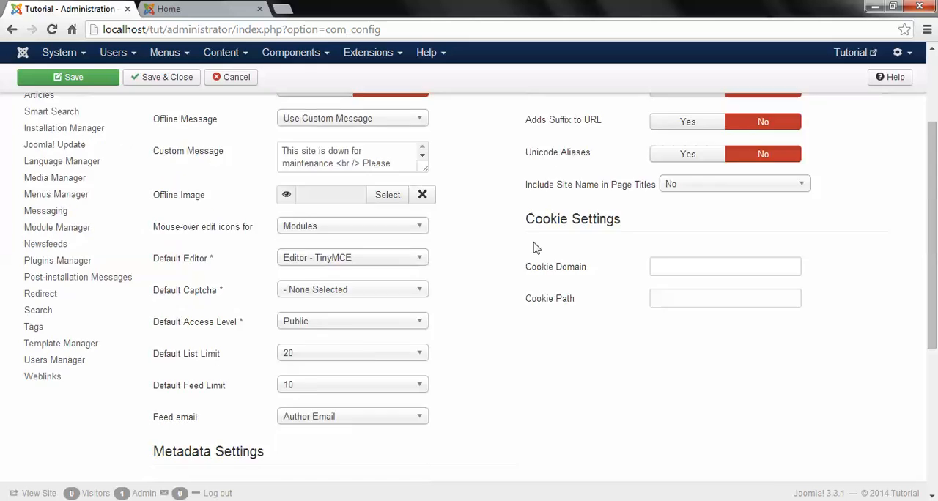
scroll(534, 245, "up", 5)
left_click(211, 145)
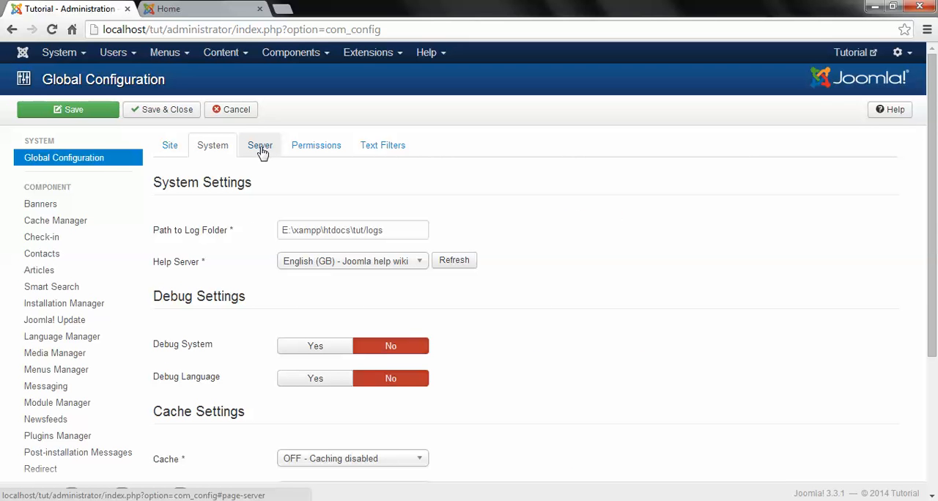
Step: In the server settings, set Path to Temp Folder to E:\xampp\htdocs\tut\tmp and Error Reporting to None, and save the configuration
left_click(263, 150)
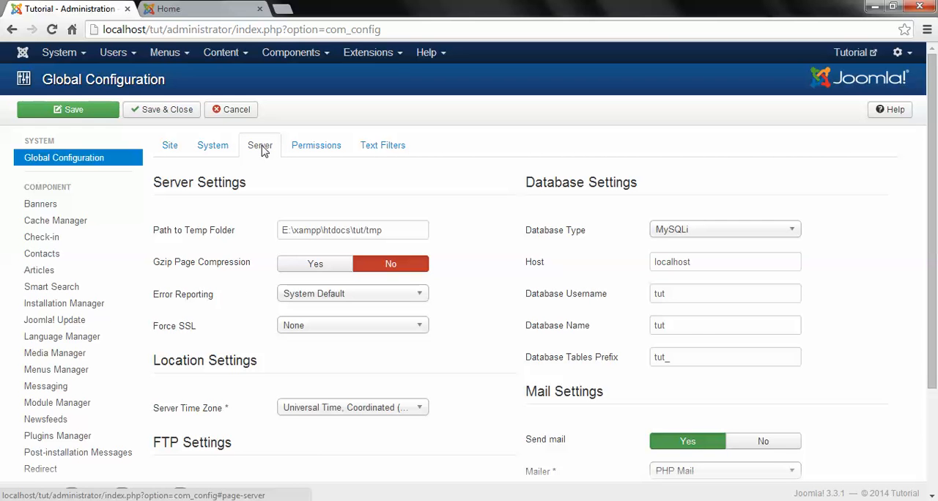
left_click(366, 230)
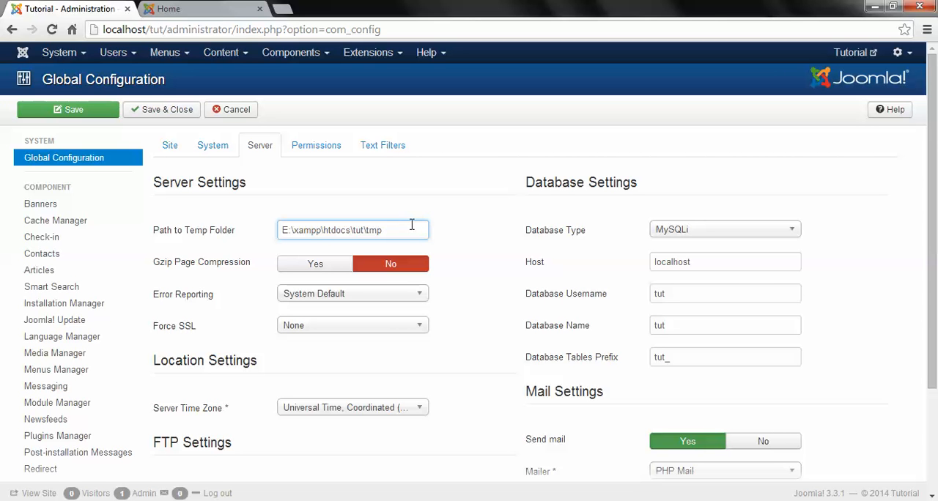
left_click(345, 296)
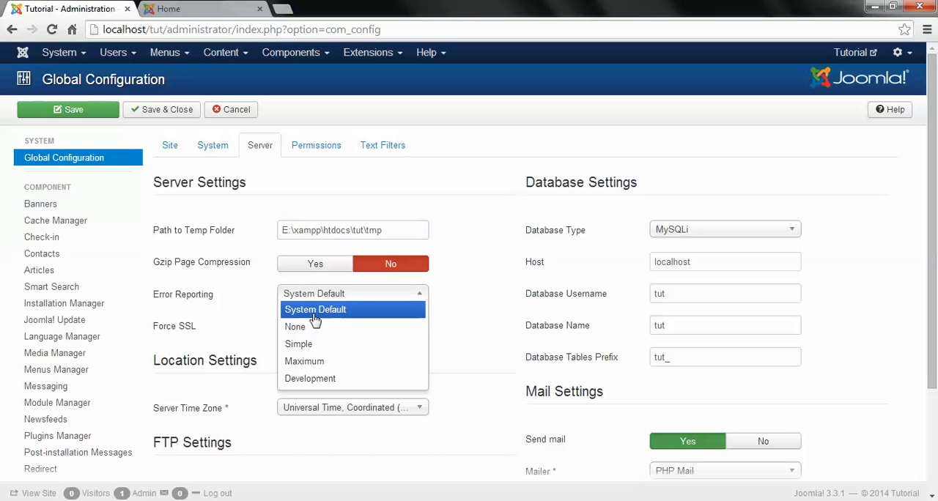
left_click(303, 327)
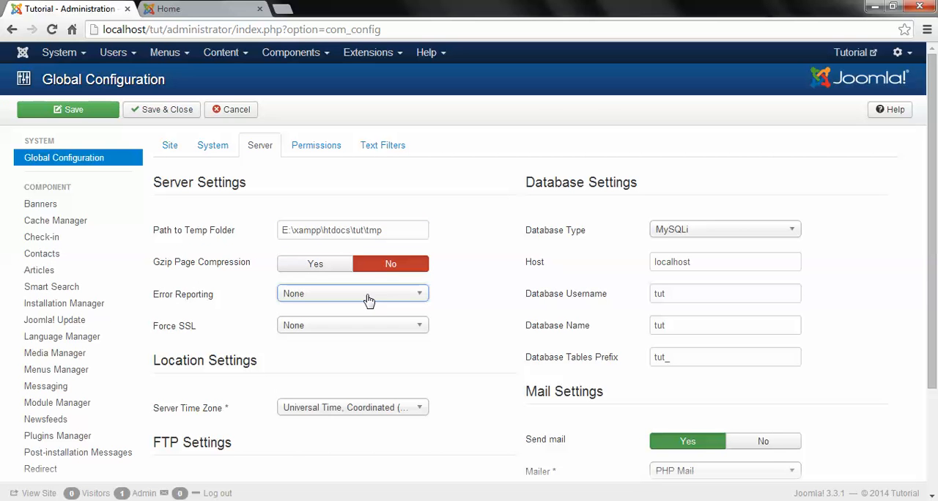
scroll(495, 282, "down", 2)
scroll(366, 190, "up", 2)
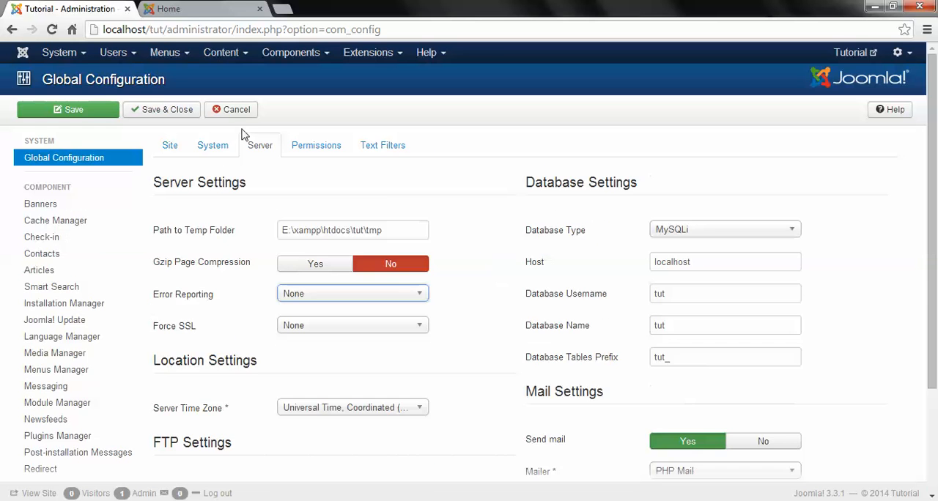
left_click(88, 114)
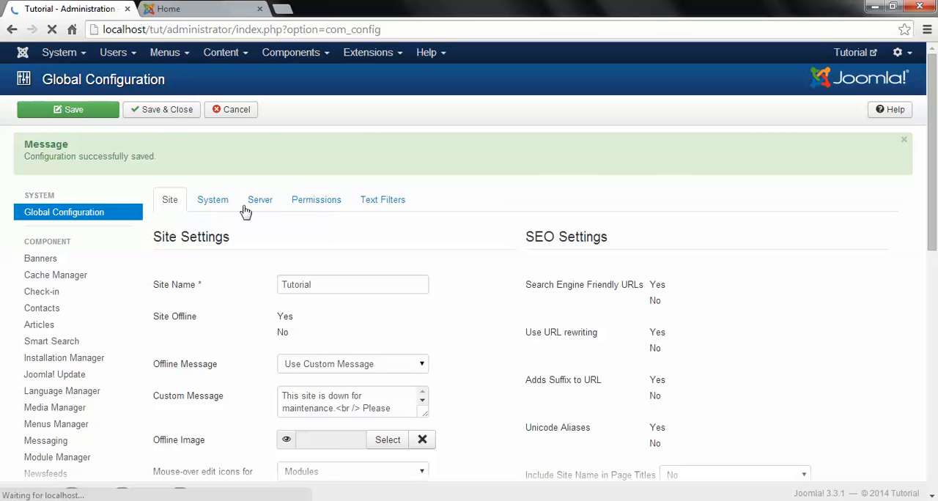
Step: In the system settings, set Path to Log Folder to E:\xampp\htdocs\tut\logs, and save and close the configuration
left_click(212, 200)
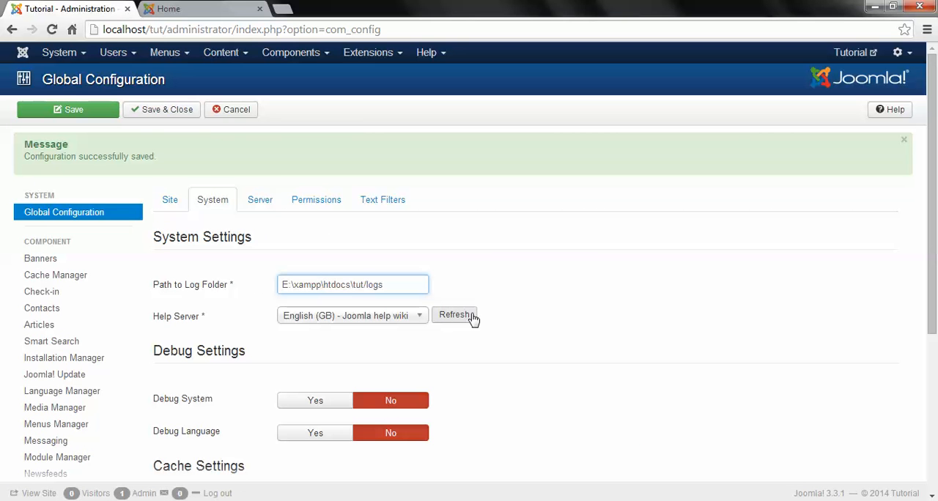
left_click(163, 111)
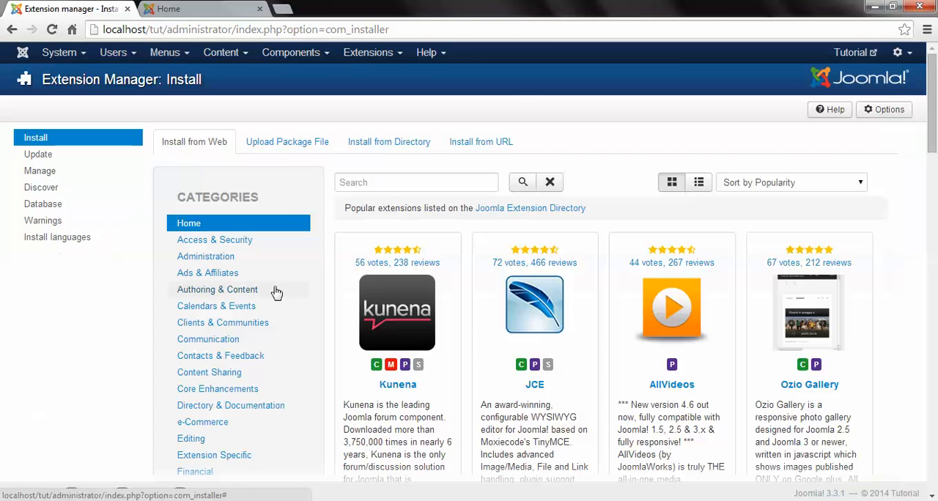
Step: Try to install the Yoo Avenue template package through the Extension Manager's Upload Package File form
left_click(286, 144)
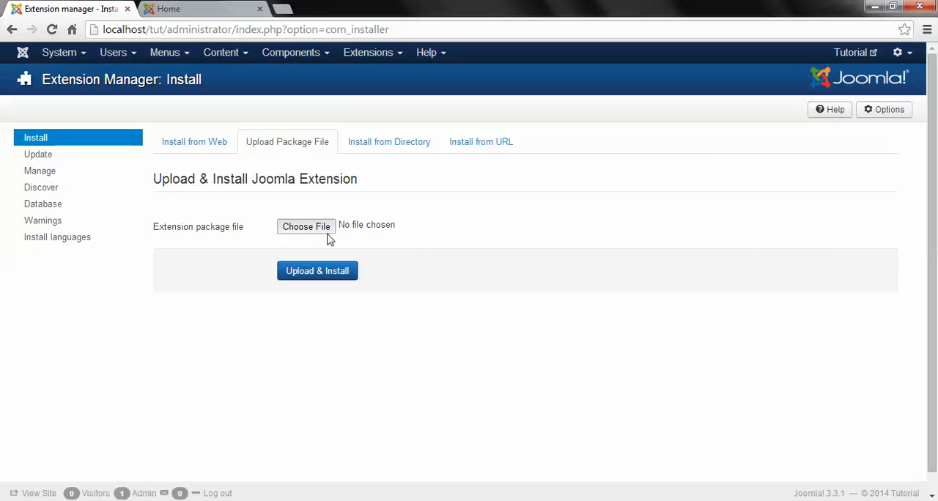
left_click(325, 231)
left_click(553, 184)
left_click(350, 267)
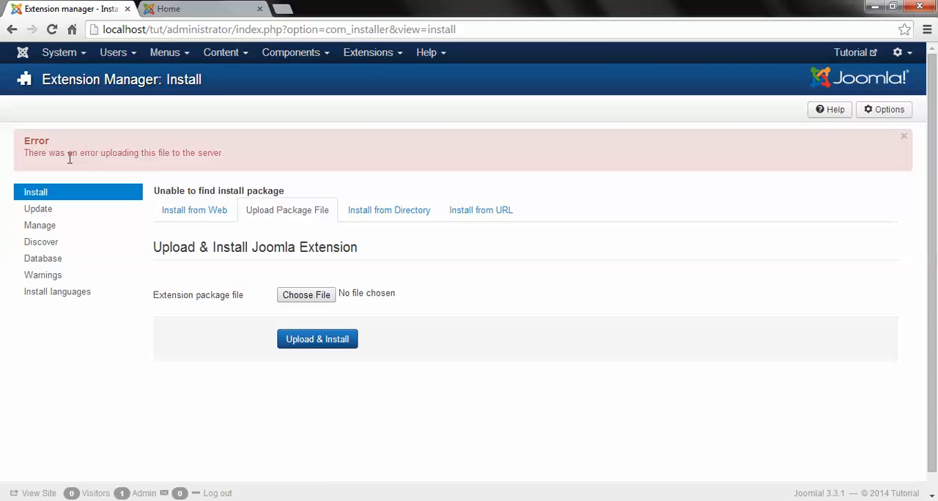
left_click_drag(51, 153, 277, 146)
left_click(314, 151)
Step: Upload and install the ja_portfolio_real_estate.v2.5.5 package from the JA Portfolio template folder
left_click(302, 294)
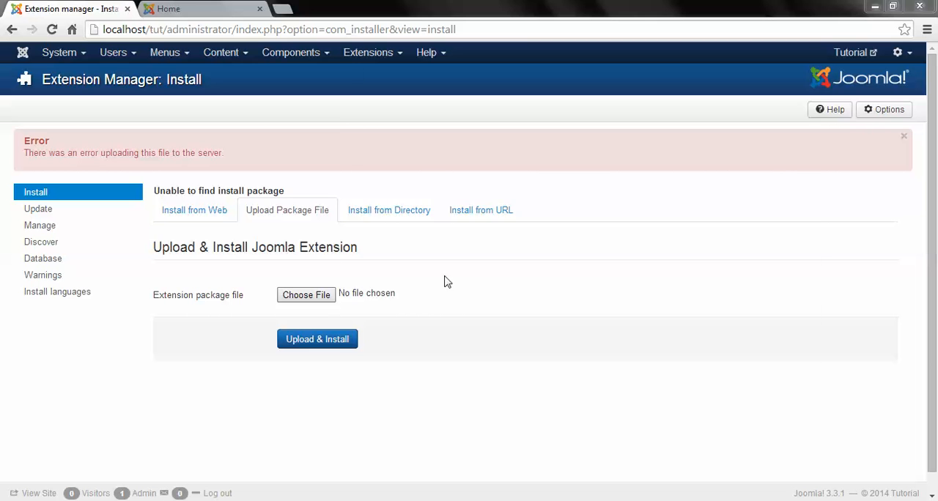
left_click(531, 90)
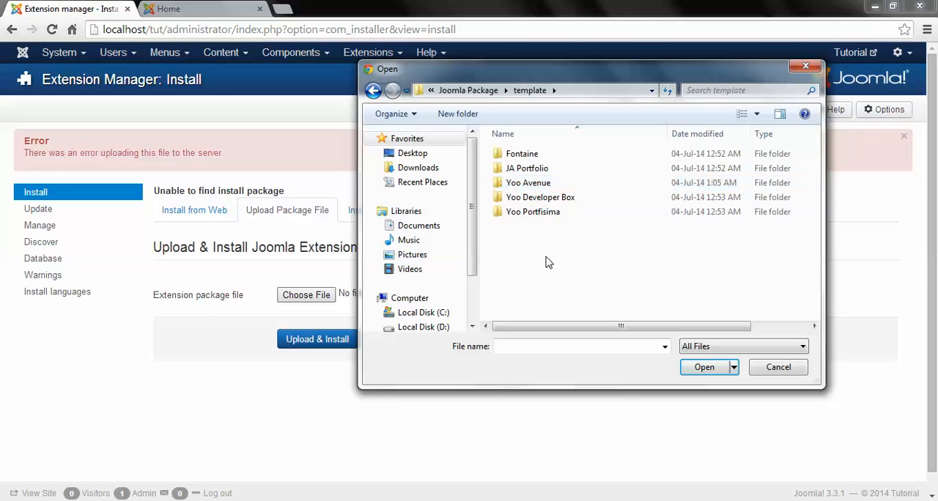
double_click(535, 212)
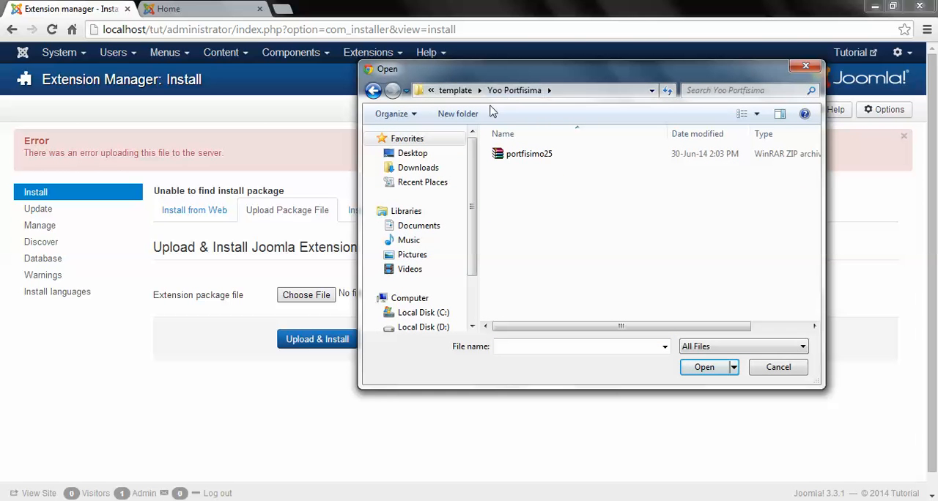
left_click(452, 91)
double_click(539, 168)
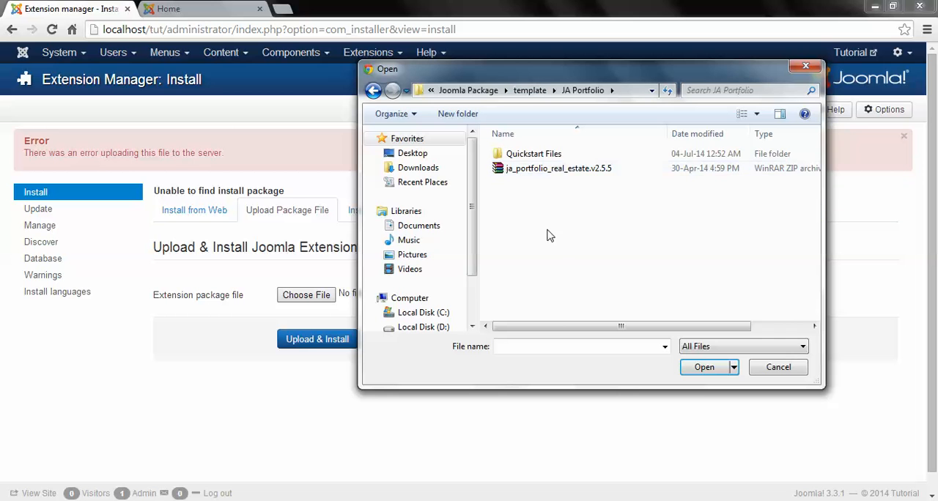
double_click(536, 170)
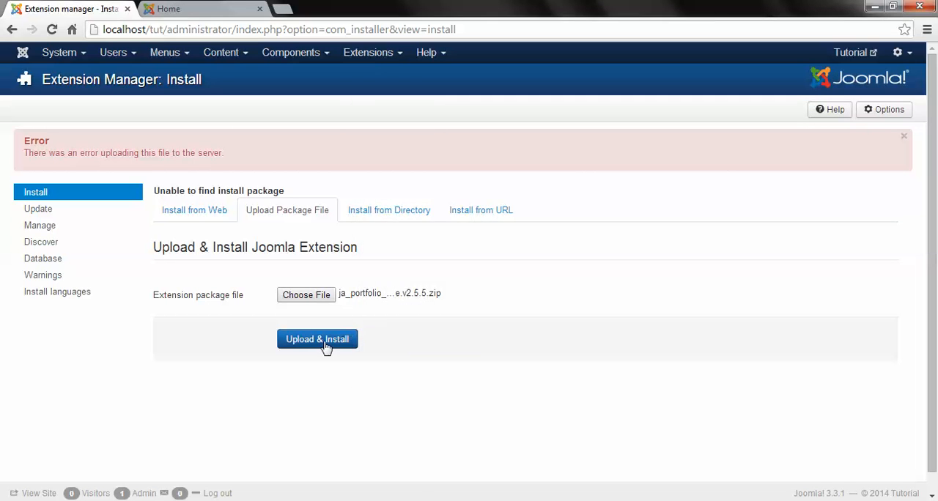
left_click(322, 345)
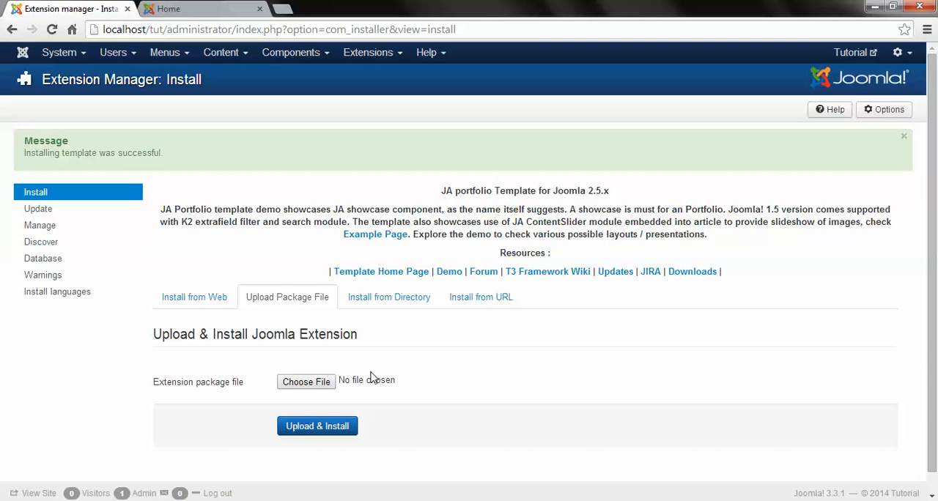
Step: Try to upload and install the yoo_avenue_j33 package from the Yoo Avenue template folder
left_click(297, 382)
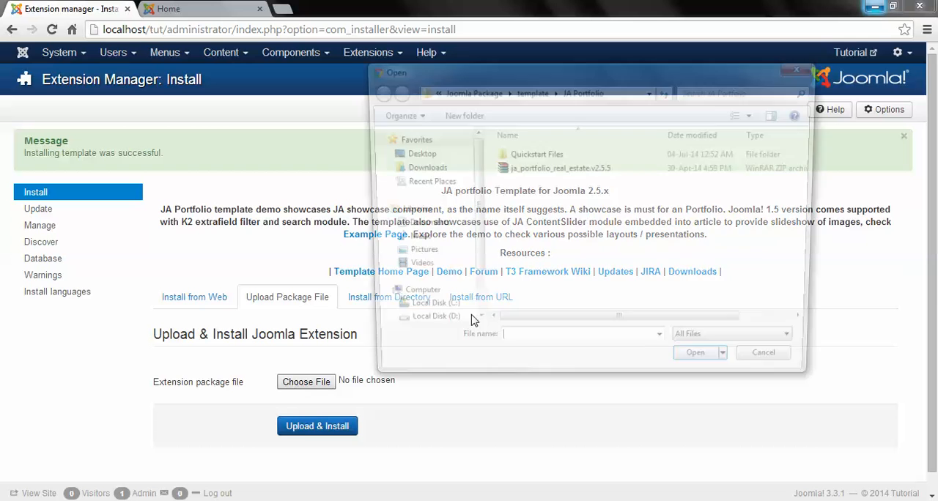
left_click(530, 91)
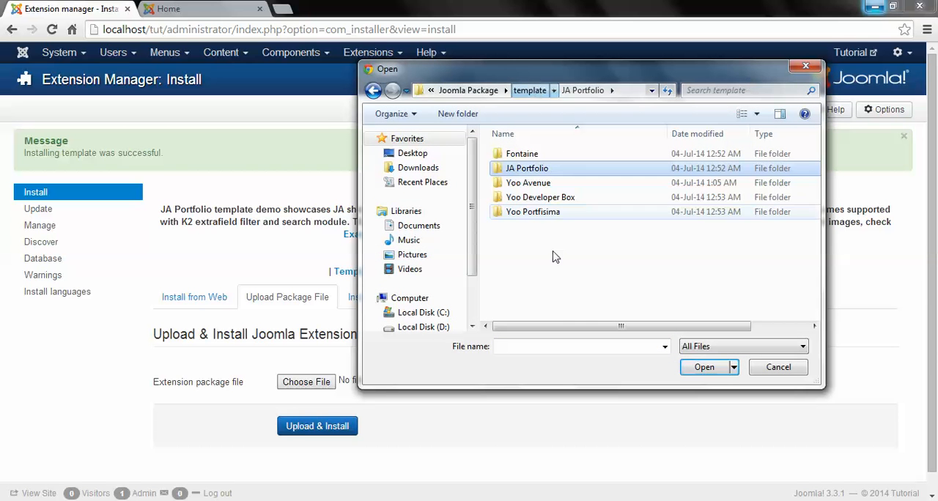
double_click(538, 184)
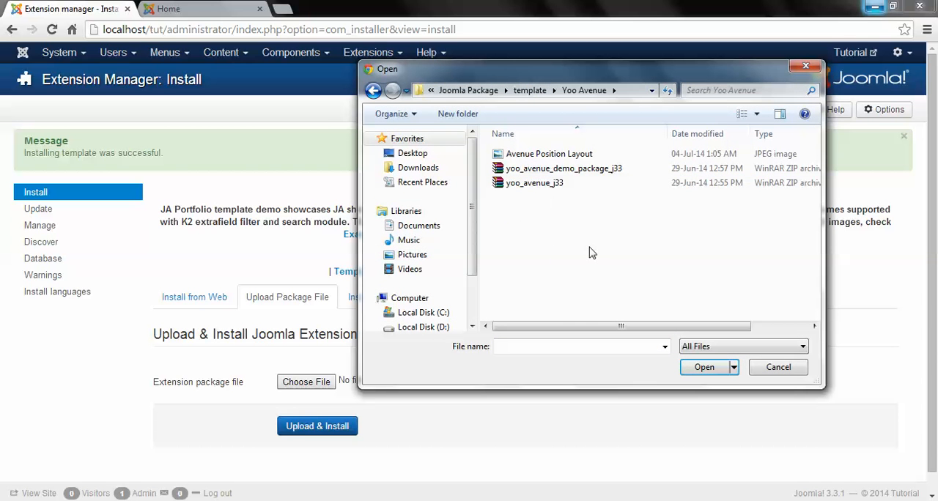
double_click(549, 184)
left_click(317, 426)
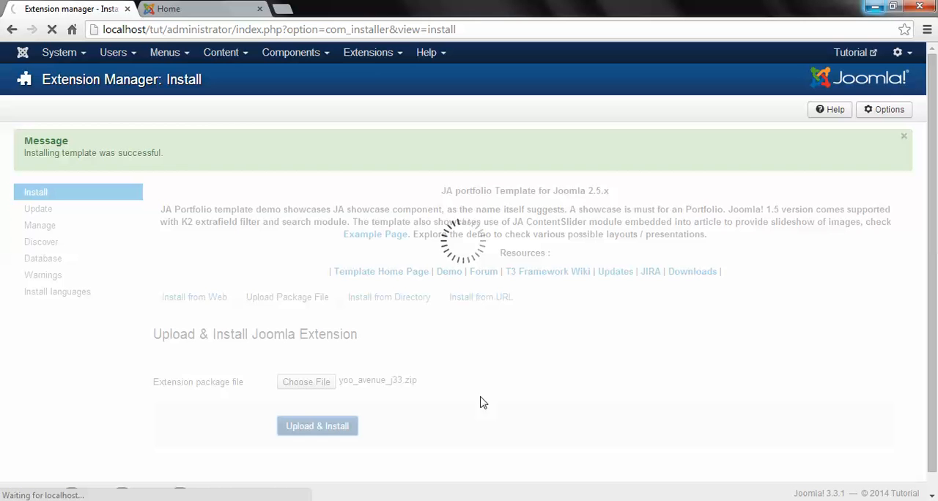
left_click_drag(29, 152, 331, 155)
Step: Switch to Windows Explorer and copy the yoo_avenue_j33 archive from the Yoo Avenue folder onto the desktop
left_click(876, 6)
left_click(850, 67)
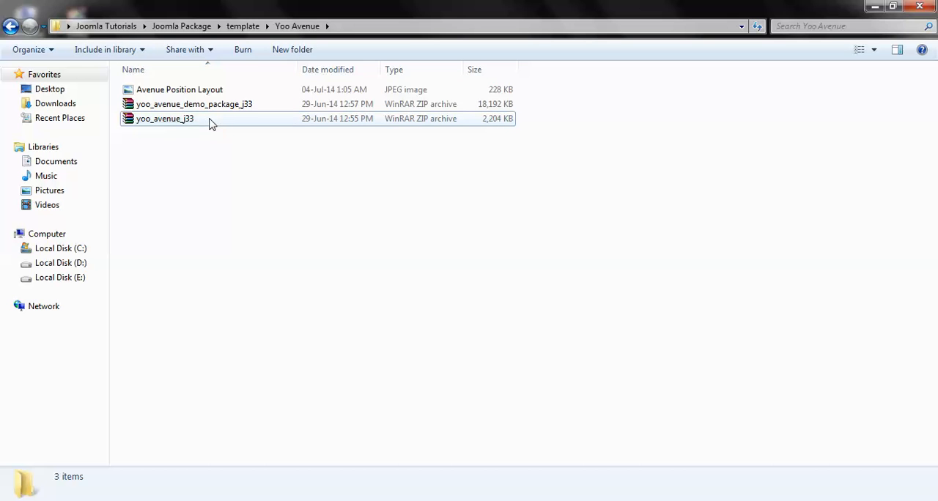
left_click(203, 122)
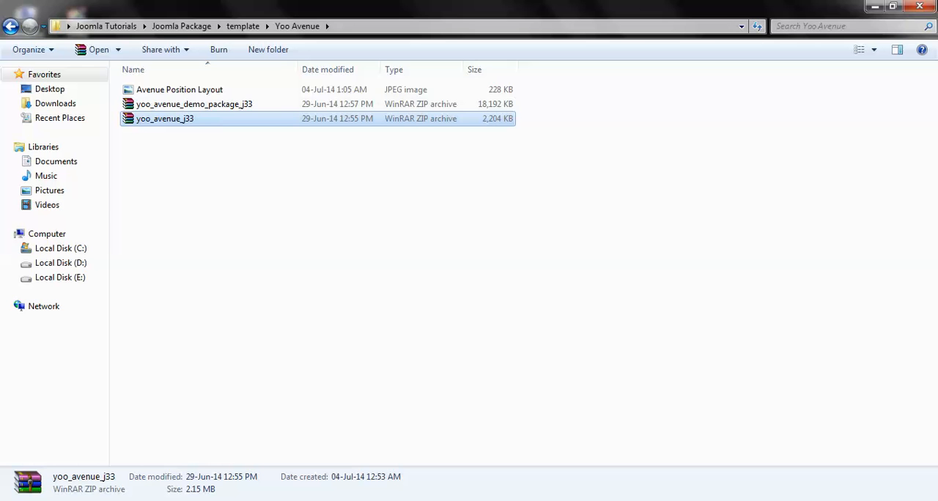
left_click(874, 6)
right_click(394, 301)
left_click(427, 357)
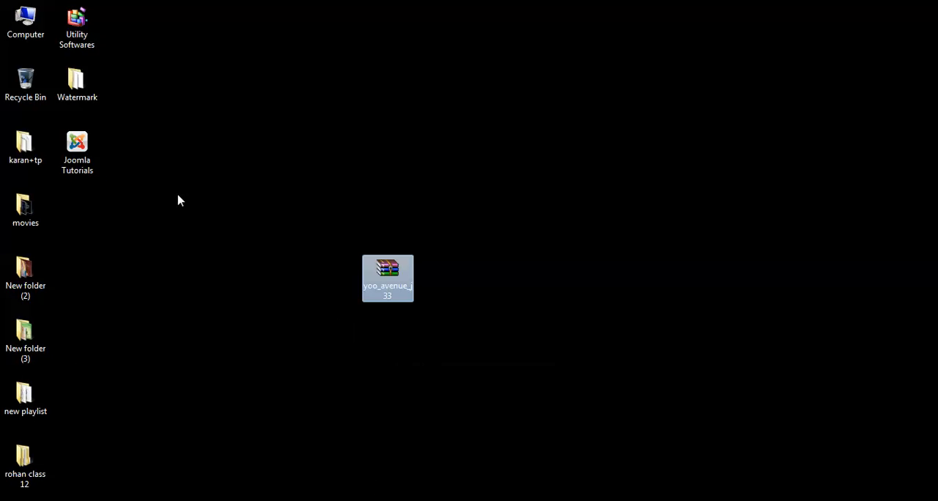
Step: Rename the archive on the desktop to yoo_avenue
right_click(386, 273)
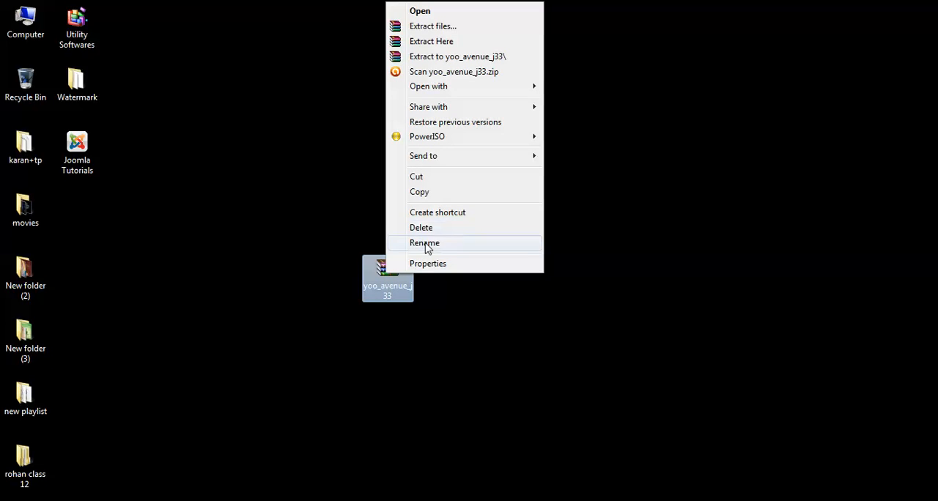
left_click(425, 243)
type("yoo")
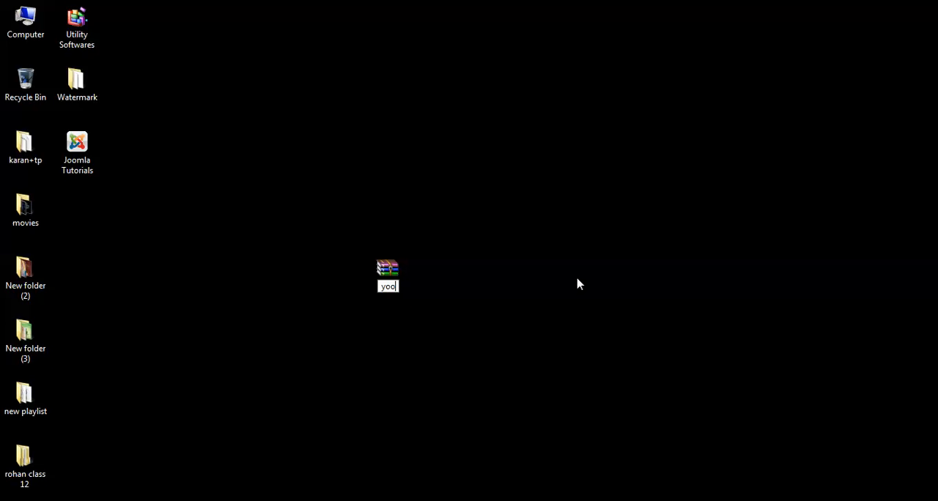
type("_avenue")
key("Return")
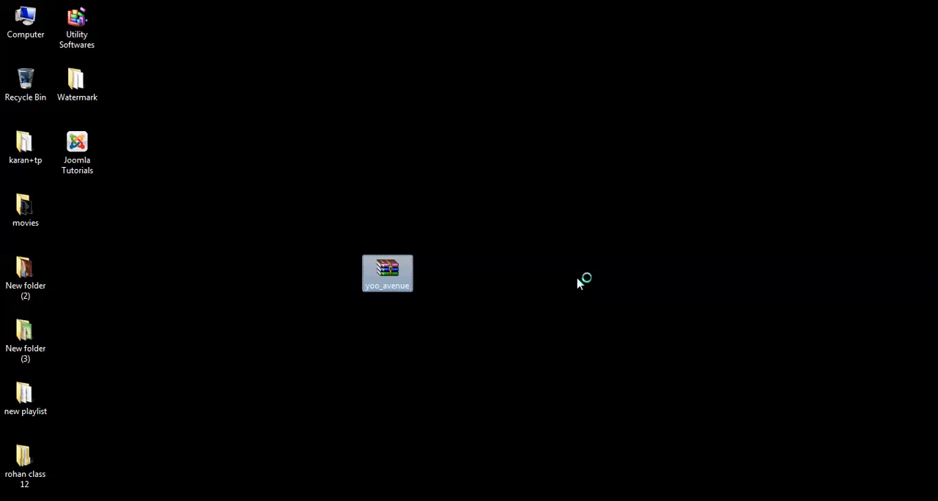
Step: Open the yoo_avenue archive in WinRAR, examine its contents and close it
key("Return")
scroll(291, 284, "down", 3)
scroll(291, 284, "up", 3)
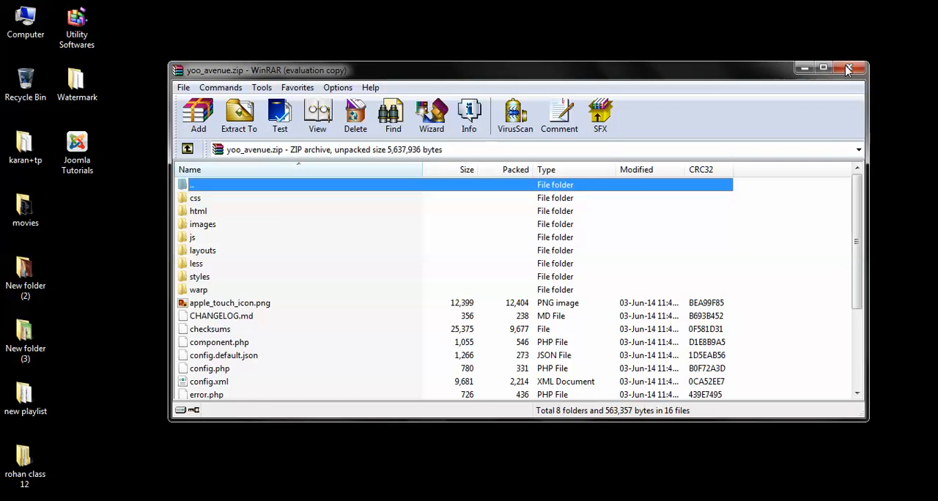
left_click(849, 68)
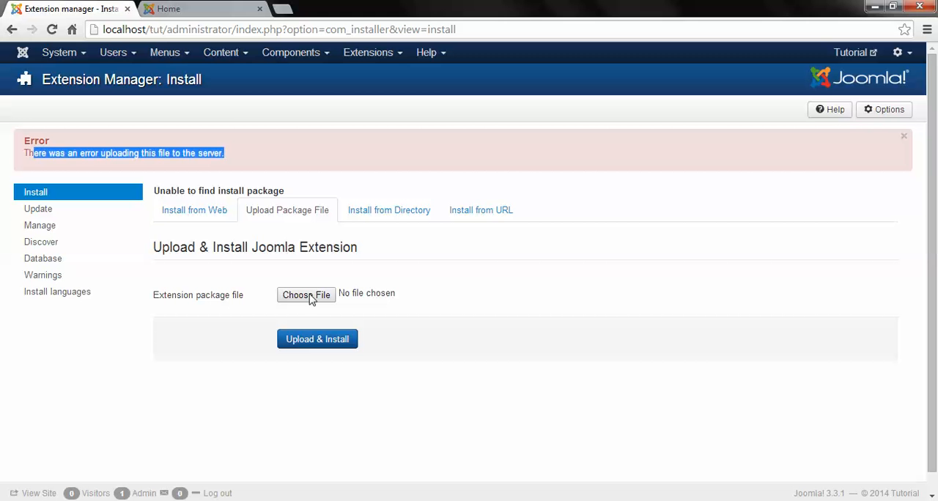
Step: Try to upload and install the renamed yoo_avenue package from the desktop in the Joomla Extension Manager
left_click(305, 294)
left_click(413, 153)
double_click(571, 253)
left_click(315, 339)
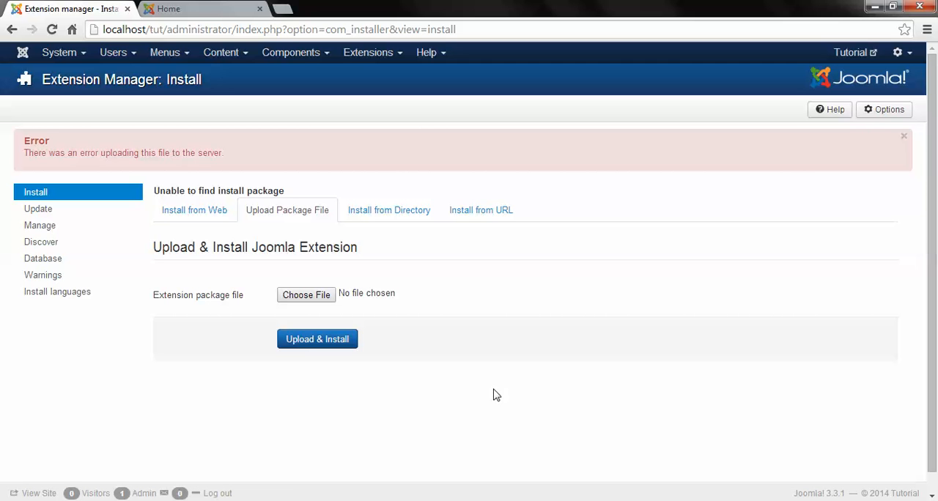
Step: Switch the Extension Manager to Install from Directory, and extract the desktop's yoo_avenue archive with WinRAR into a yoo_avenue folder on the desktop
left_click(376, 212)
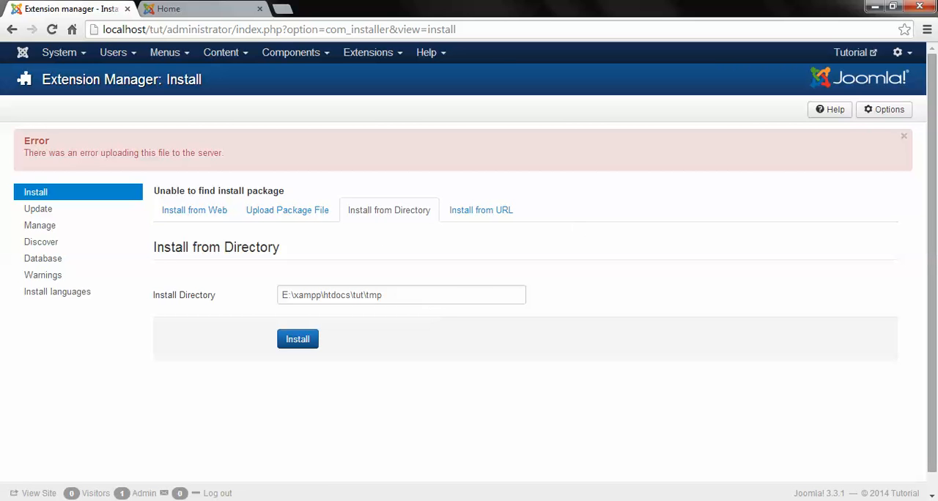
left_click(874, 6)
double_click(396, 283)
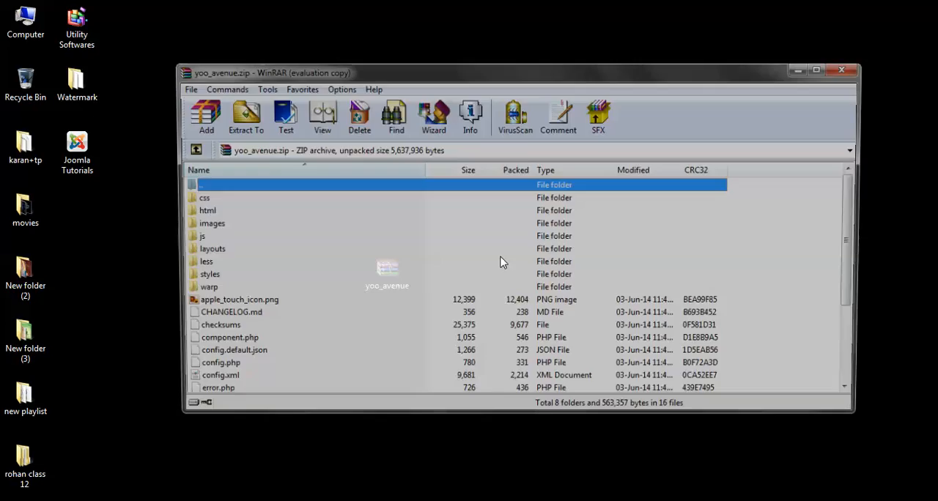
left_click(239, 118)
left_click(559, 389)
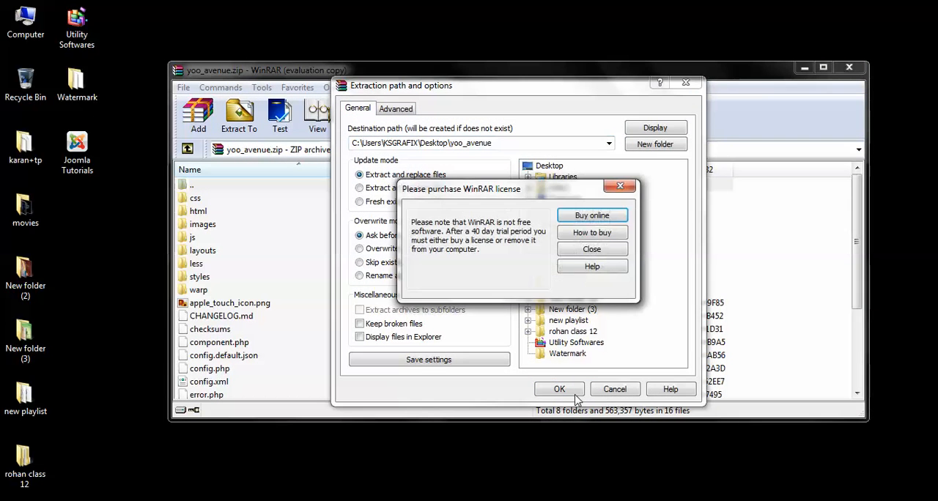
left_click(590, 256)
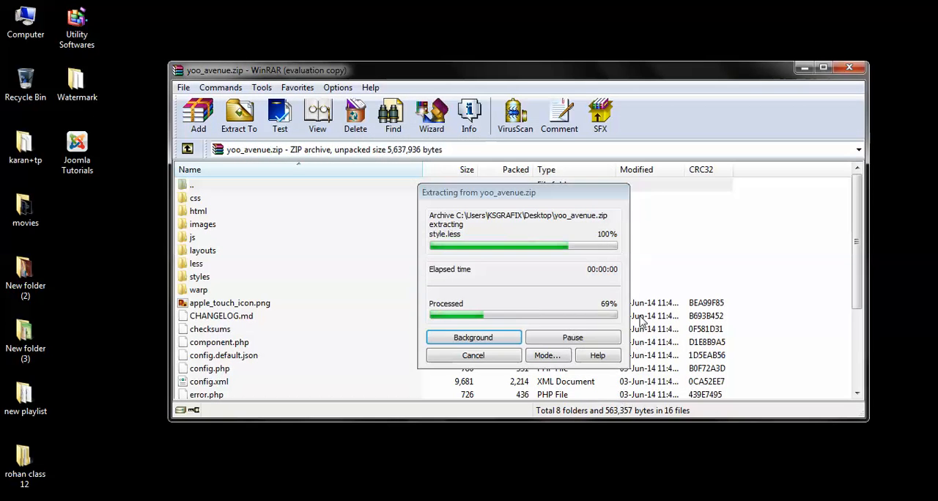
scroll(696, 244, "down", 3)
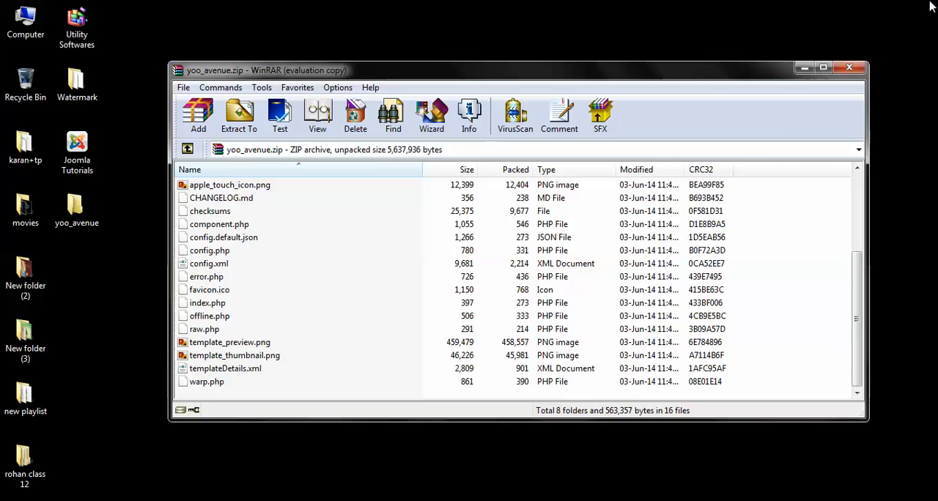
left_click(849, 67)
Step: Copy the path of the extracted yoo_avenue desktop folder into Joomla's Install Directory field and install the template from it
double_click(89, 224)
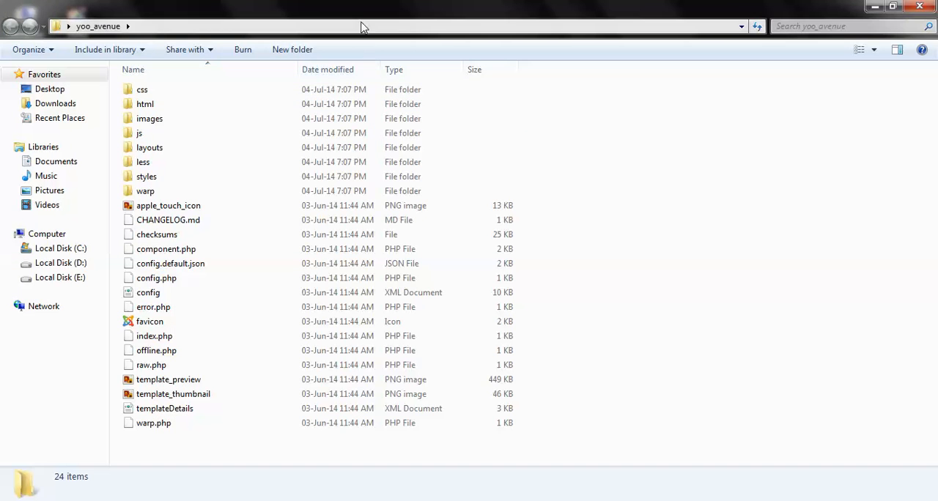
left_click(361, 25)
key("ctrl+c")
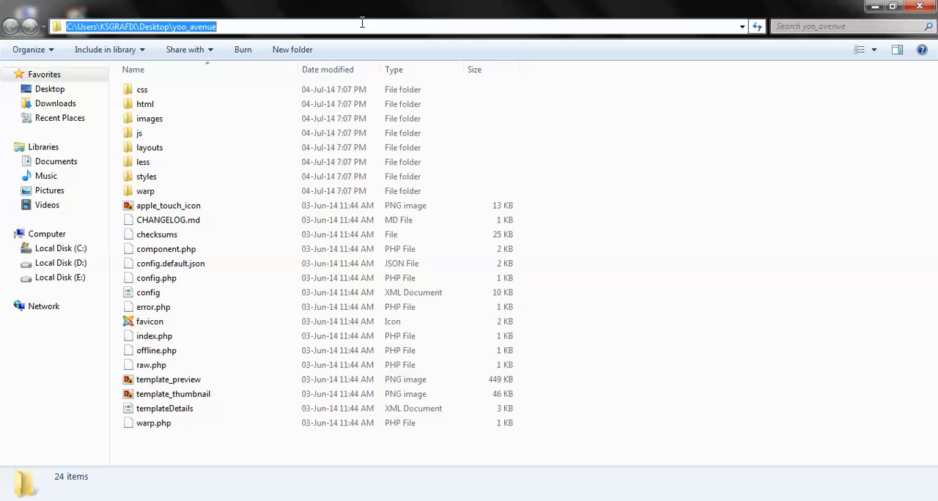
left_click(207, 498)
left_click_drag(398, 297, 92, 299)
key("ctrl+v")
left_click(299, 341)
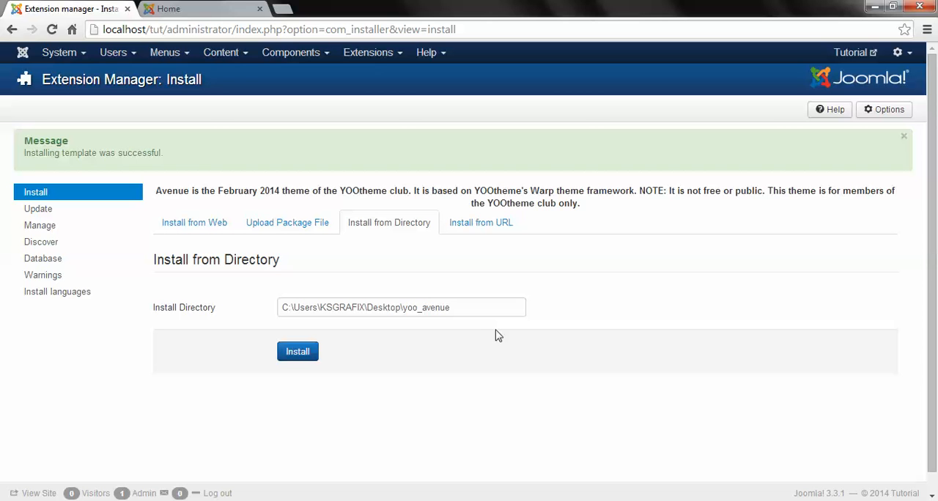
Step: Check the Template Manager's styles list for the yoo_avenue style, and select the ja_portfolio style
left_click(297, 228)
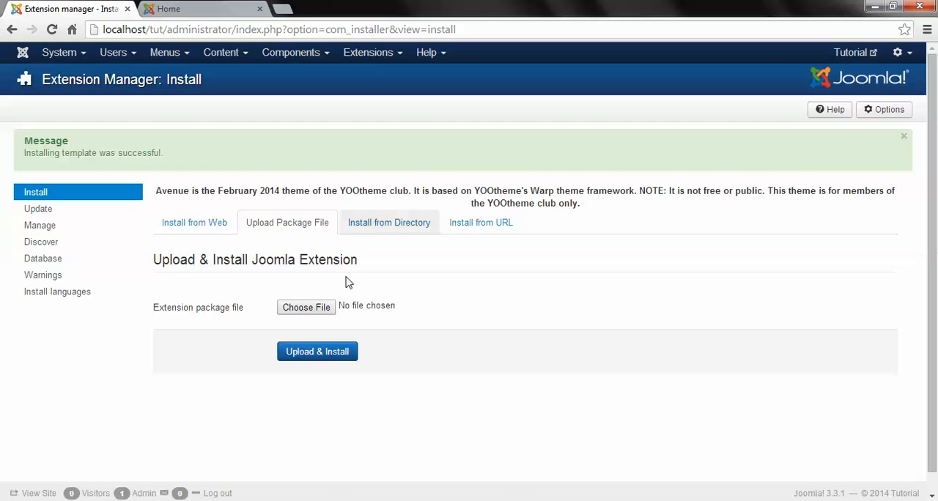
left_click(374, 54)
left_click(380, 141)
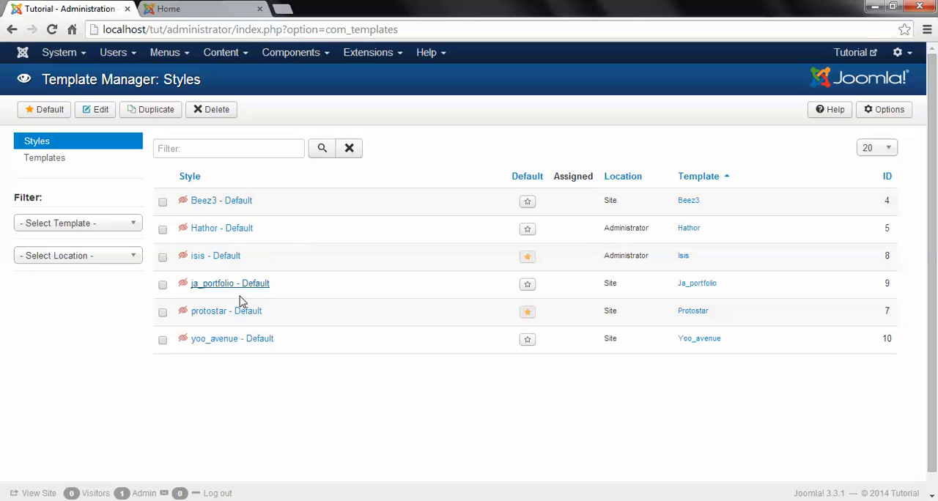
left_click_drag(283, 346, 202, 348)
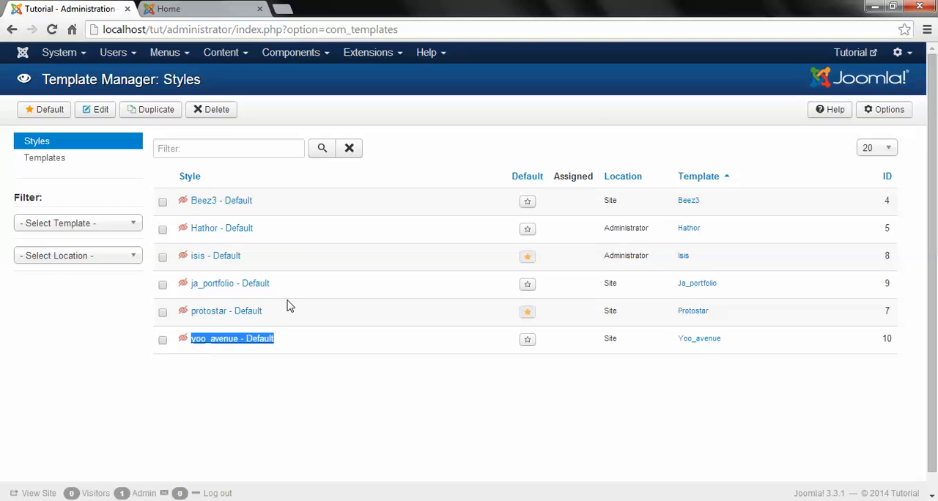
left_click(164, 291)
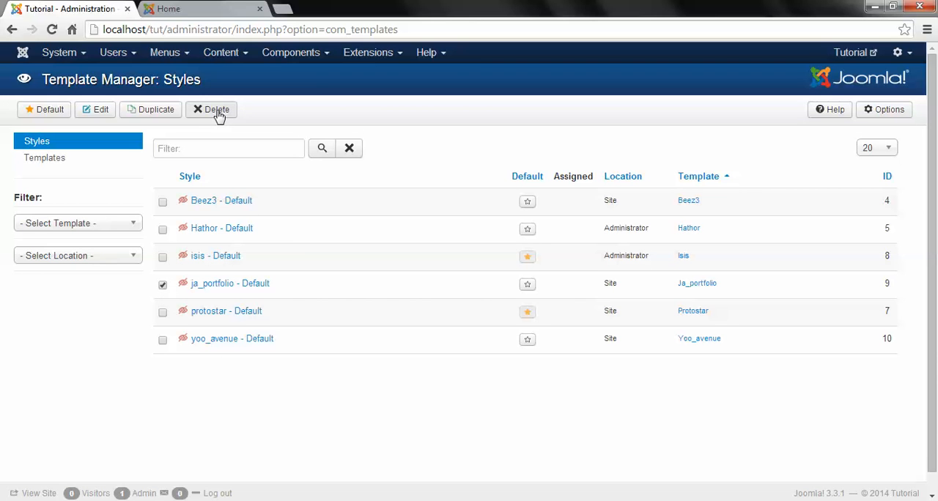
Step: Filter the extensions by "ja" on the Extension Manager's Manage page and uninstall the ja_portfolio template
left_click(371, 60)
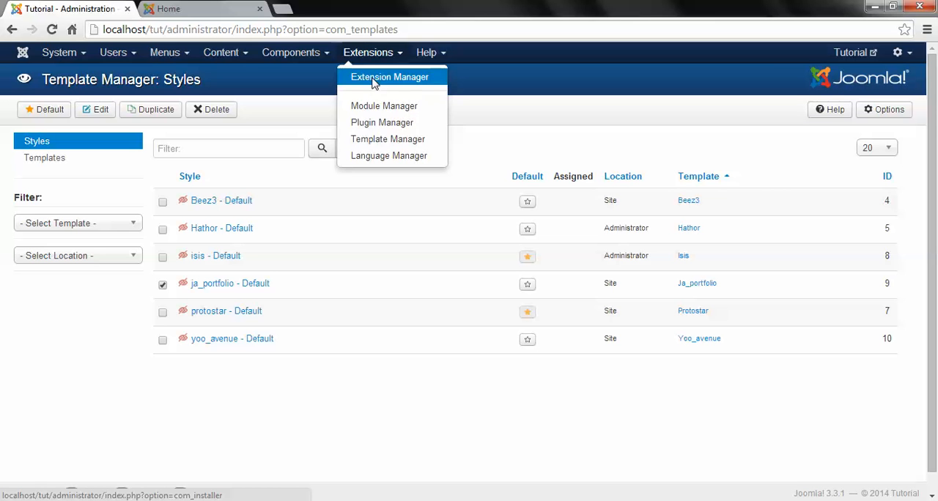
left_click(373, 83)
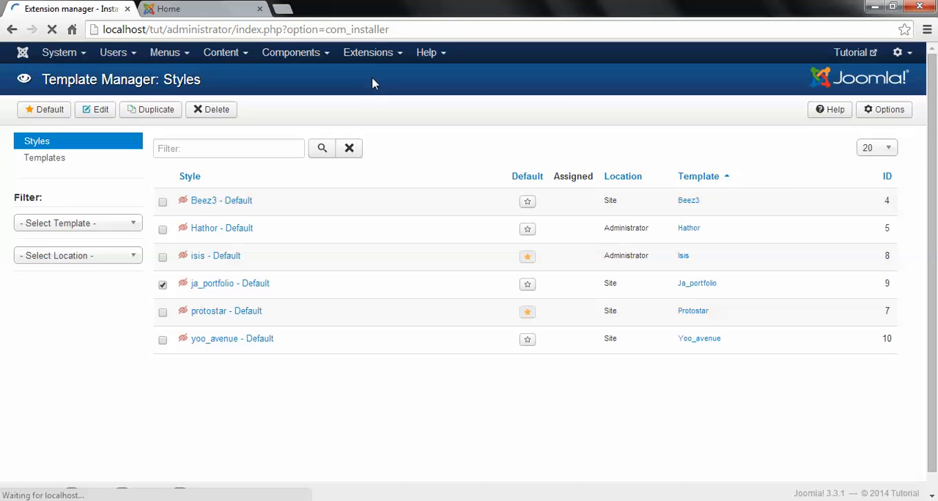
left_click(44, 178)
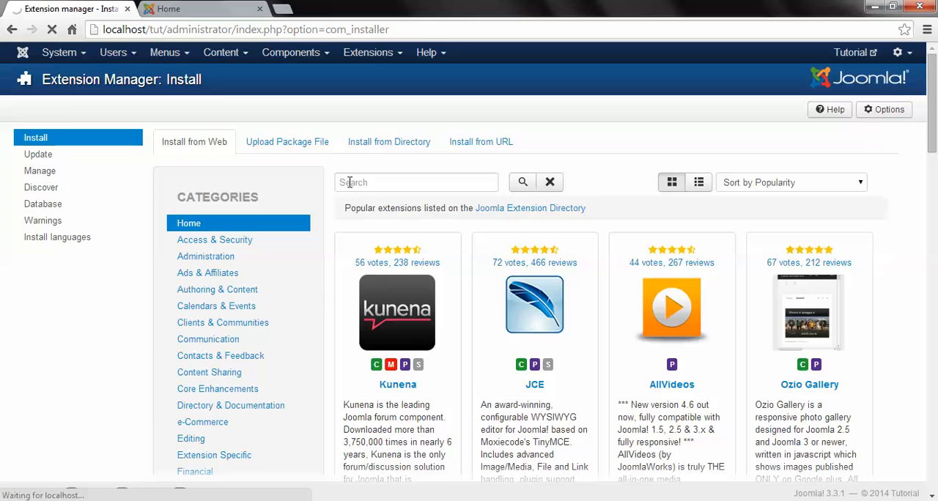
left_click(228, 156)
type("ja")
key("Return")
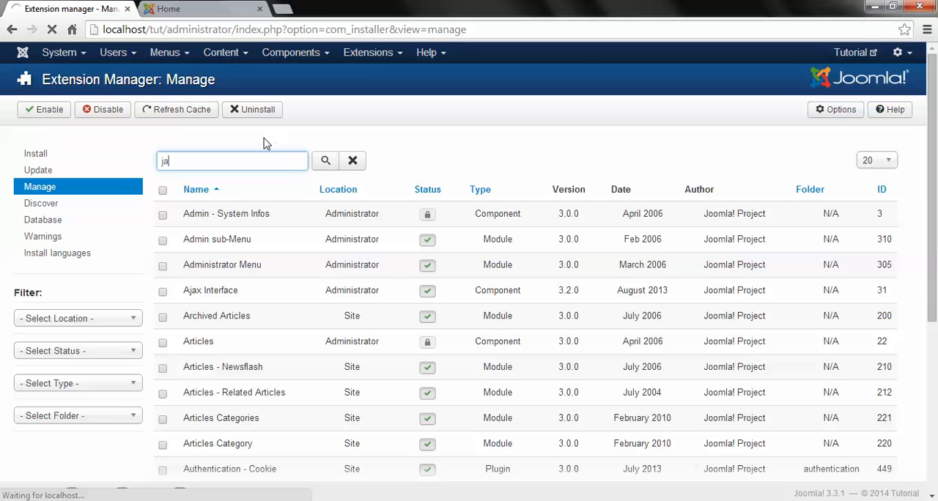
left_click(163, 240)
left_click(262, 114)
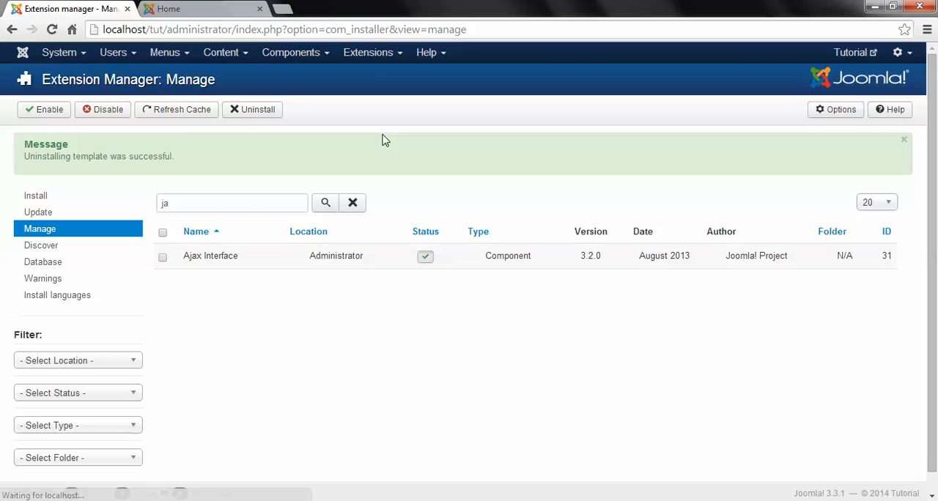
Step: Return to the Control Panel and check the Template Manager's styles list for the yoo_avenue style
left_click(44, 61)
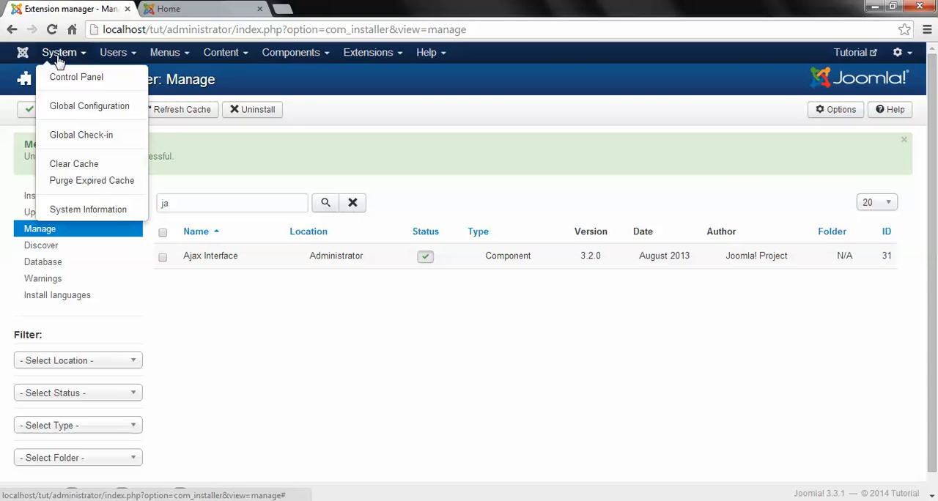
left_click(72, 76)
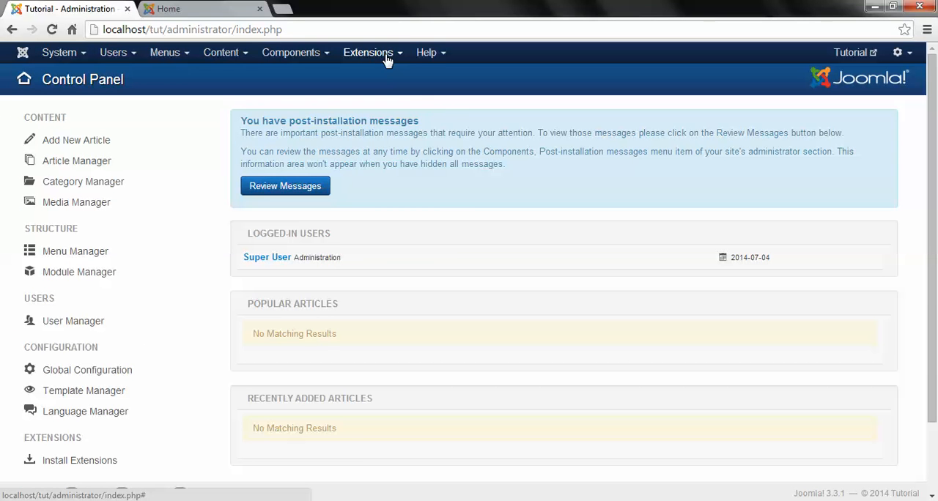
left_click(387, 58)
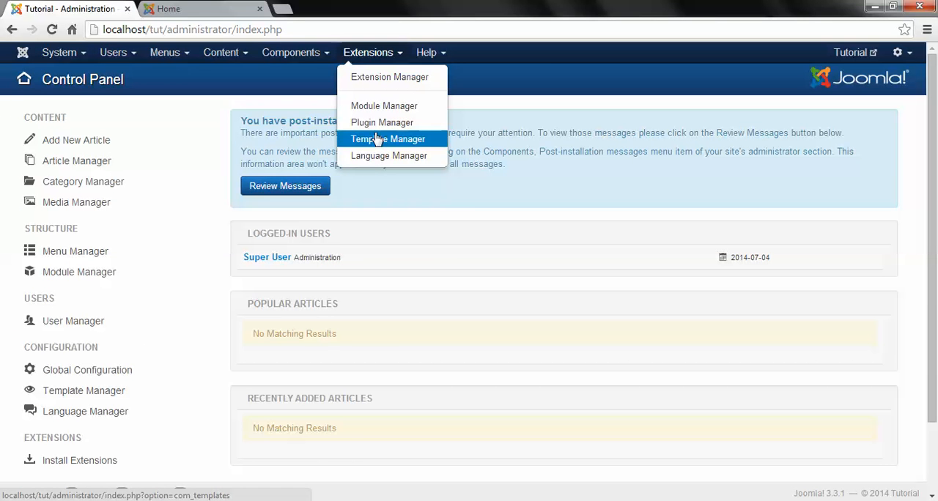
left_click(416, 140)
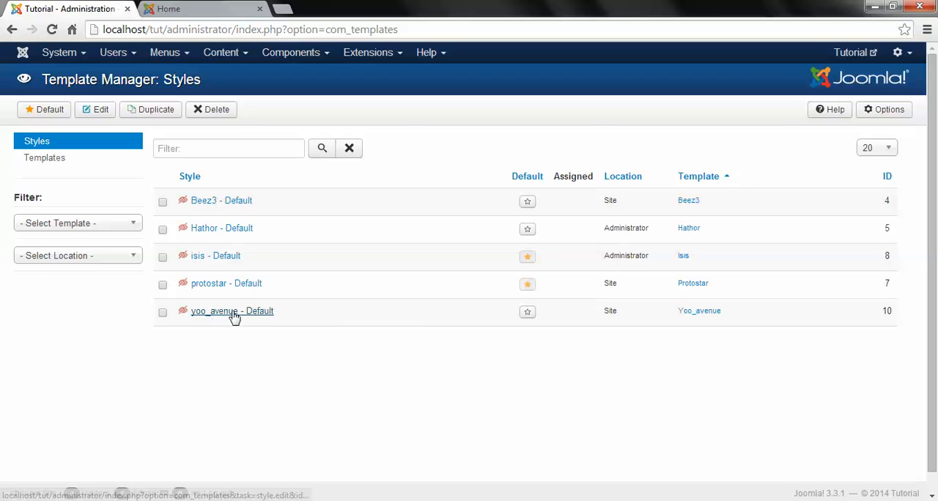
mouse_move(174, 315)
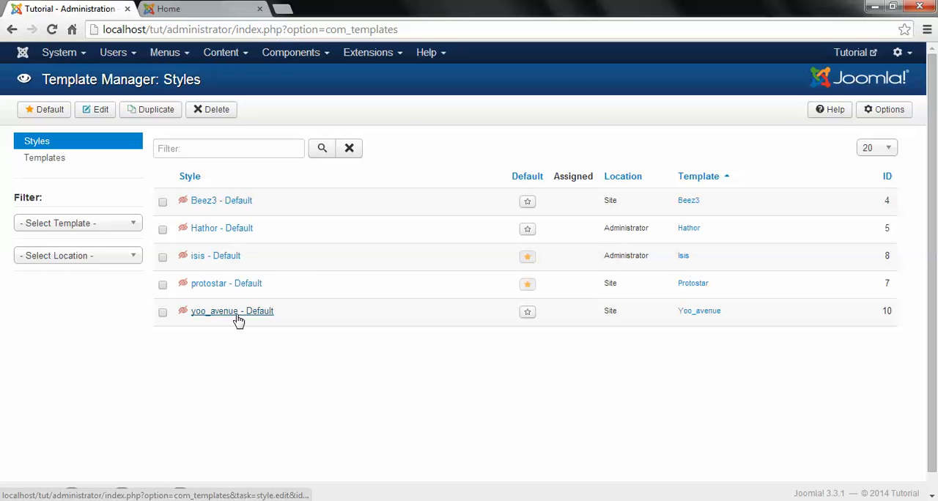
Step: Search the web for "yoo avenue demo" in a new browser tab
left_click(284, 9)
type("yoo ac")
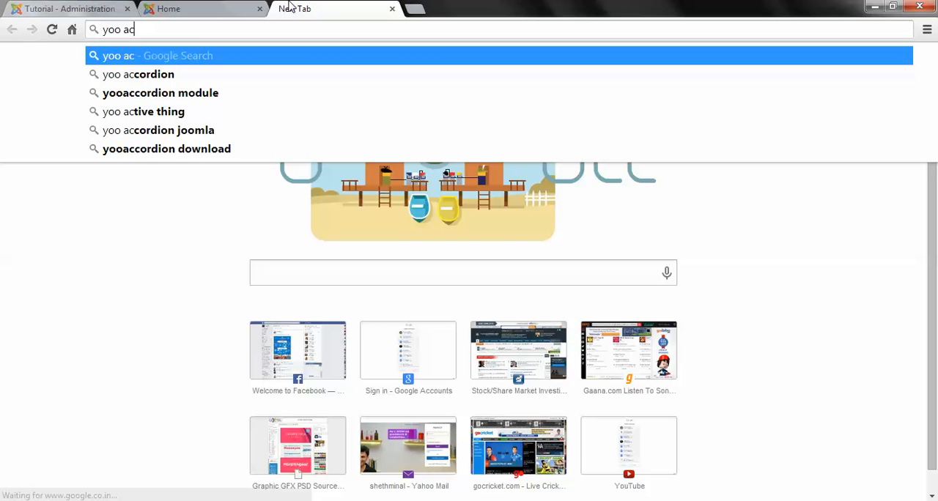
key("BackSpace")
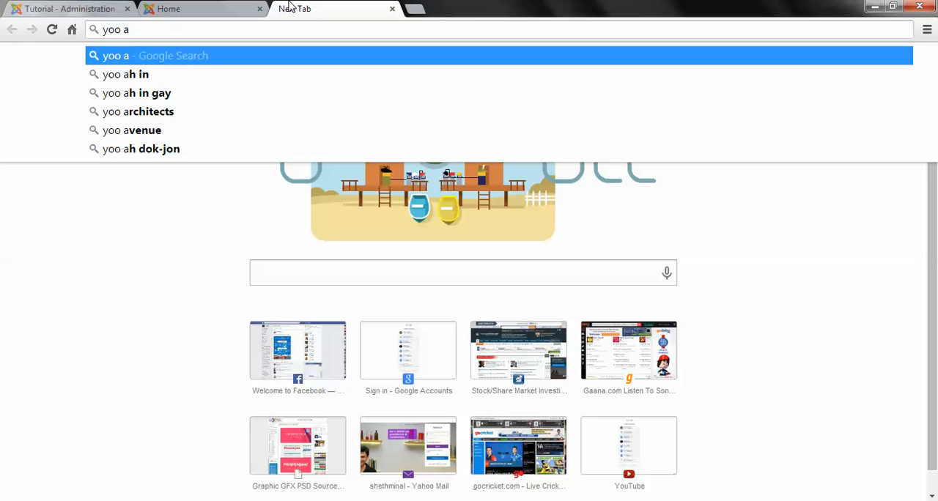
type("venue")
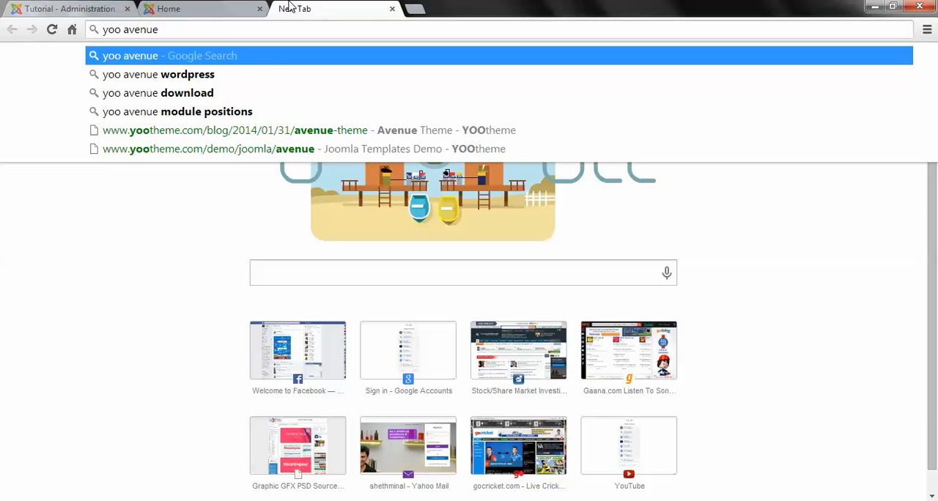
type(" demop")
key("BackSpace")
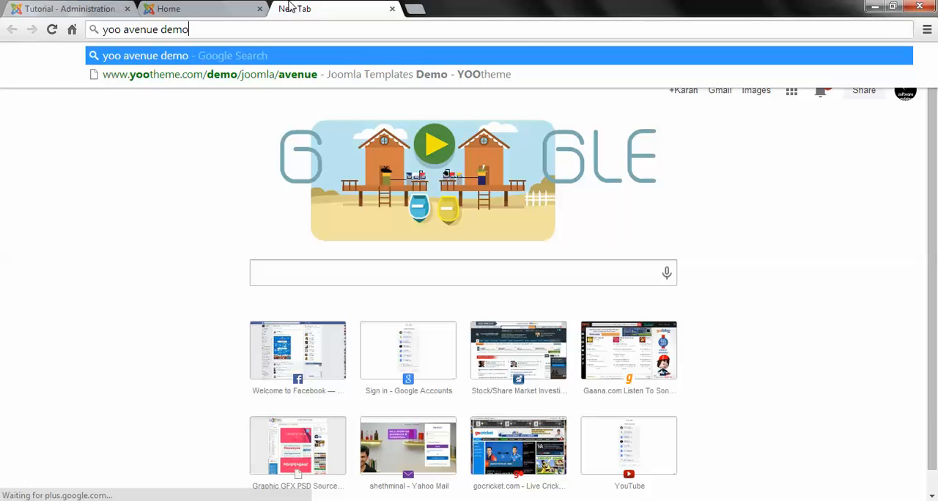
key("Return")
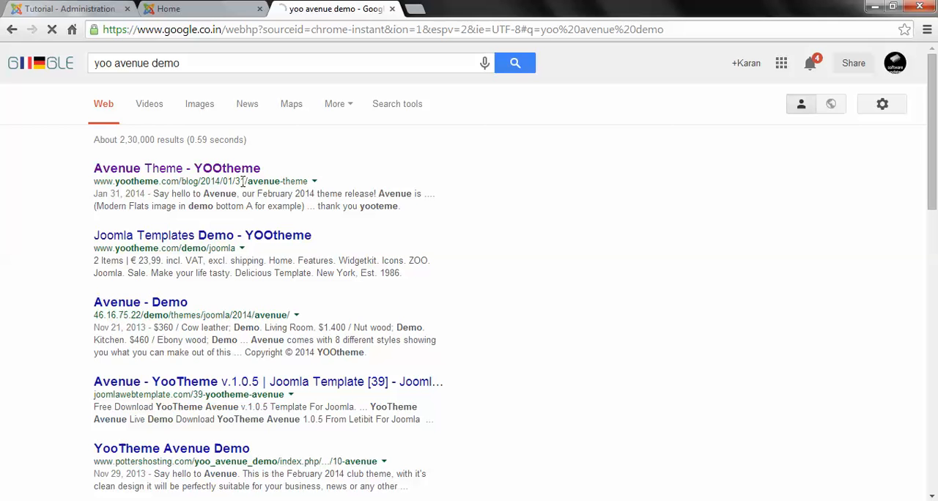
Step: Open the Avenue Theme result on the YOOtheme site, launch its Joomla demo and look through the demo page
left_click(241, 173)
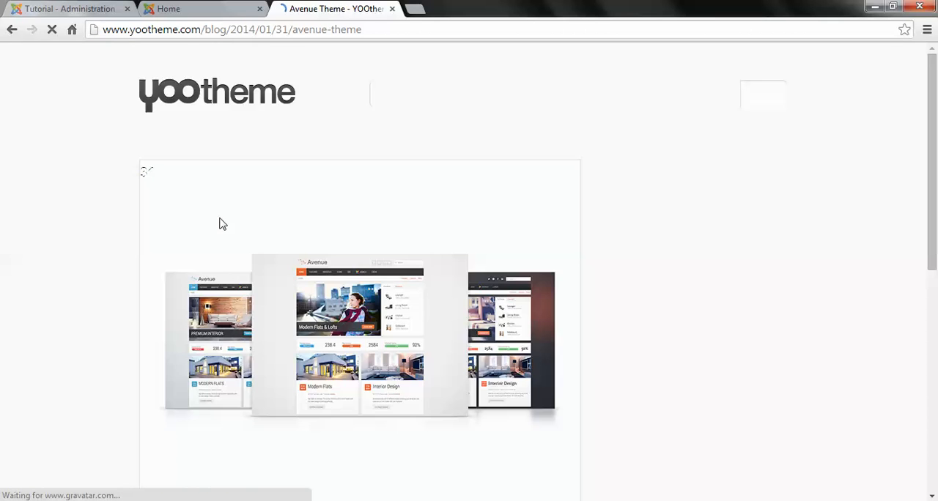
scroll(340, 315, "down", 6)
left_click(217, 388)
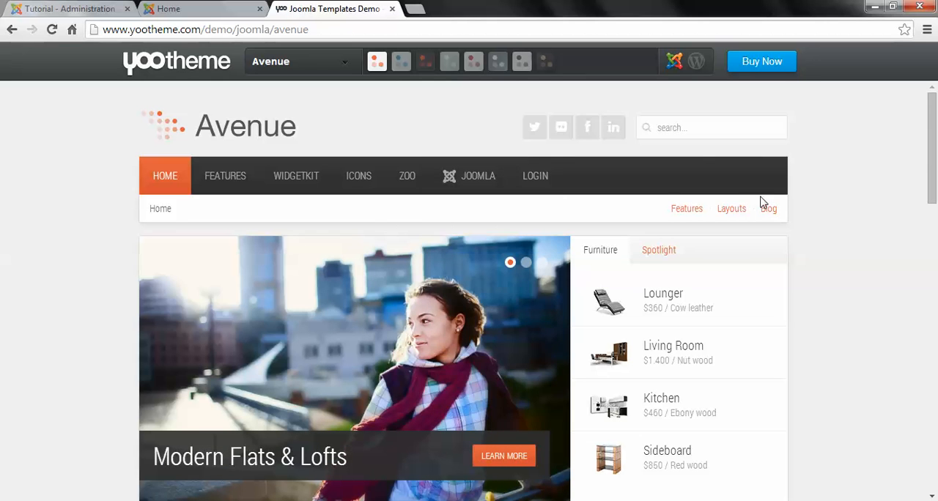
scroll(746, 198, "down", 5)
scroll(745, 203, "down", 5)
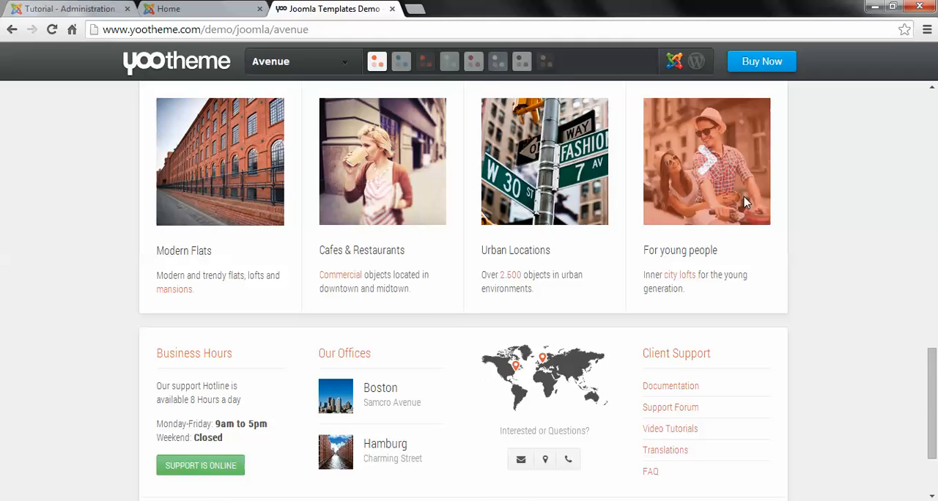
scroll(743, 203, "up", 15)
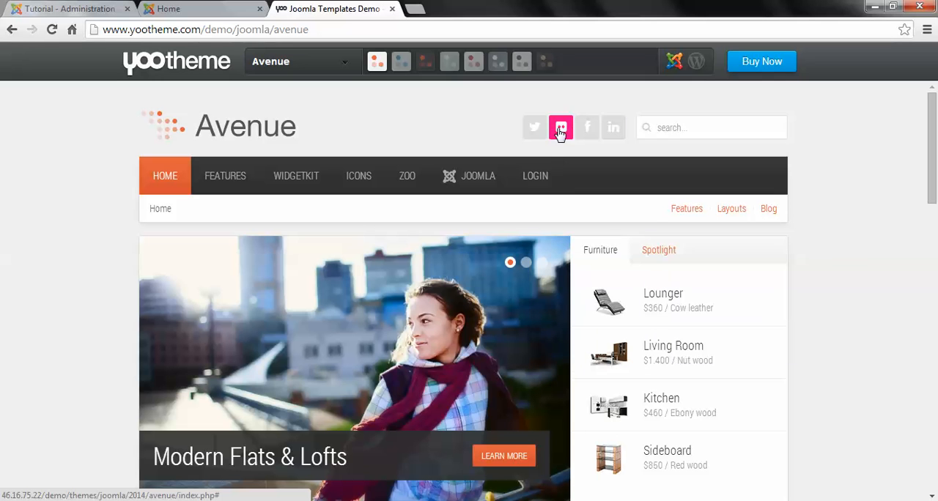
Step: Try the Avenue demo's site search with "kitc", clear the term and look over the home page's articles
left_click(691, 130)
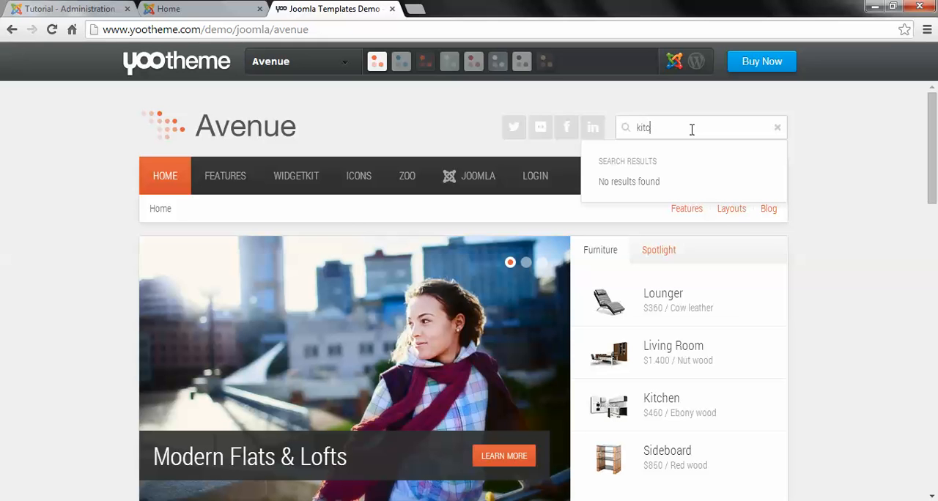
key("BackSpace")
key("BackSpace")
scroll(797, 152, "down", 6)
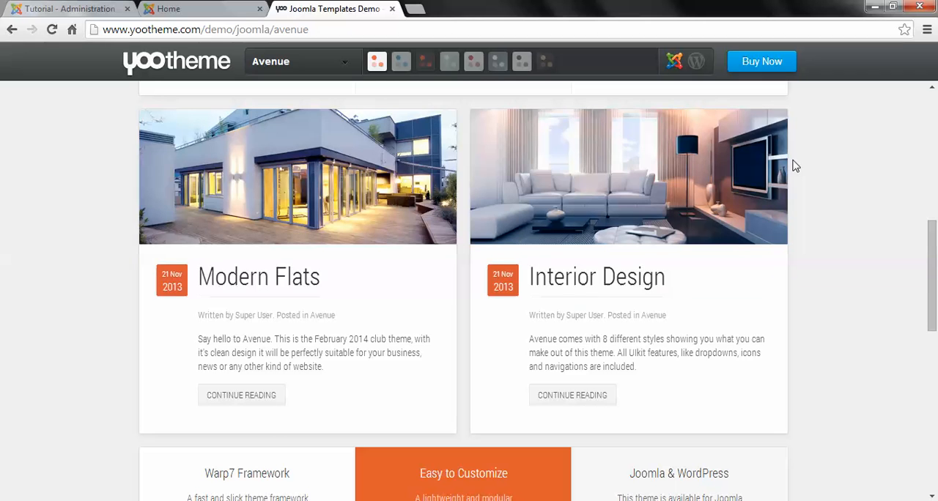
scroll(821, 180, "up", 7)
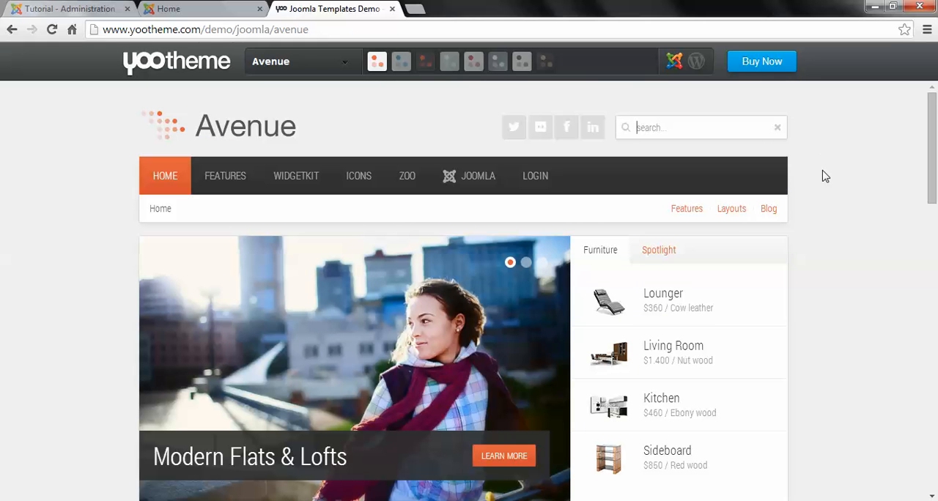
Step: Search the Avenue demo for "flat", view the Modern Flats article and return to the demo's home page
key("BackSpace")
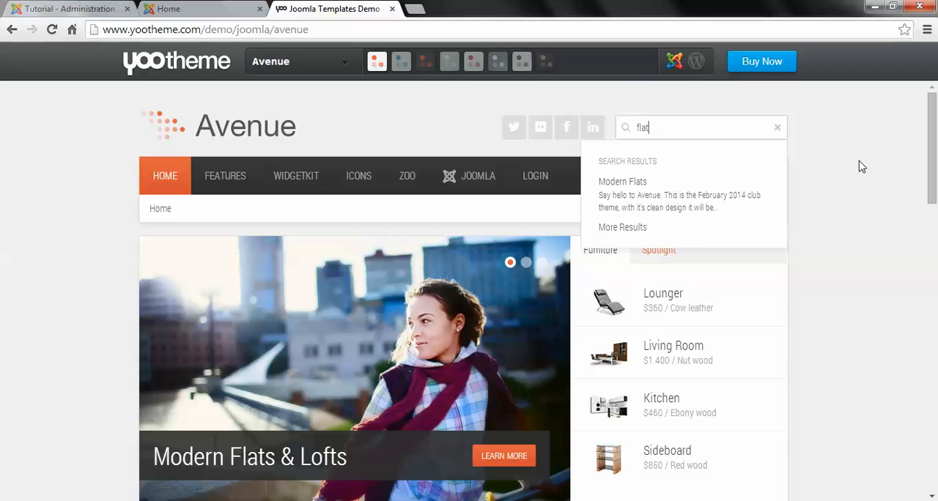
left_click(652, 208)
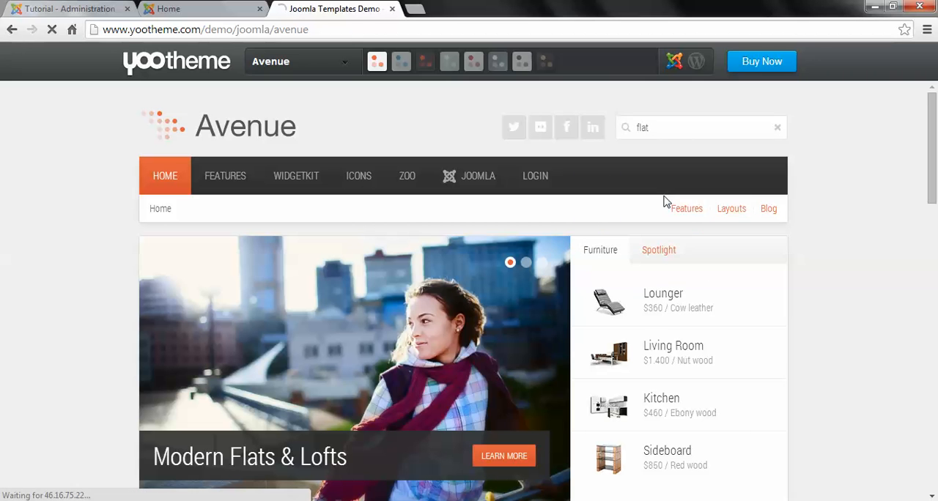
scroll(656, 293, "down", 5)
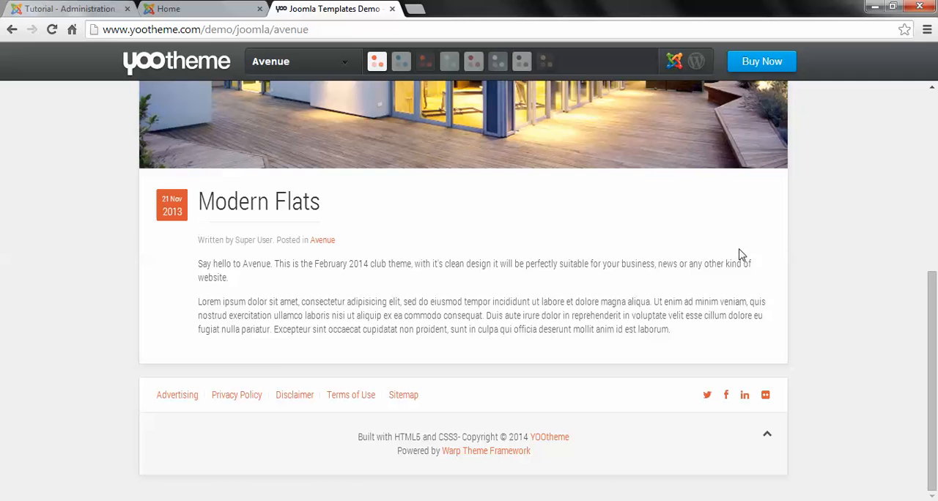
scroll(609, 264, "up", 10)
left_click(157, 180)
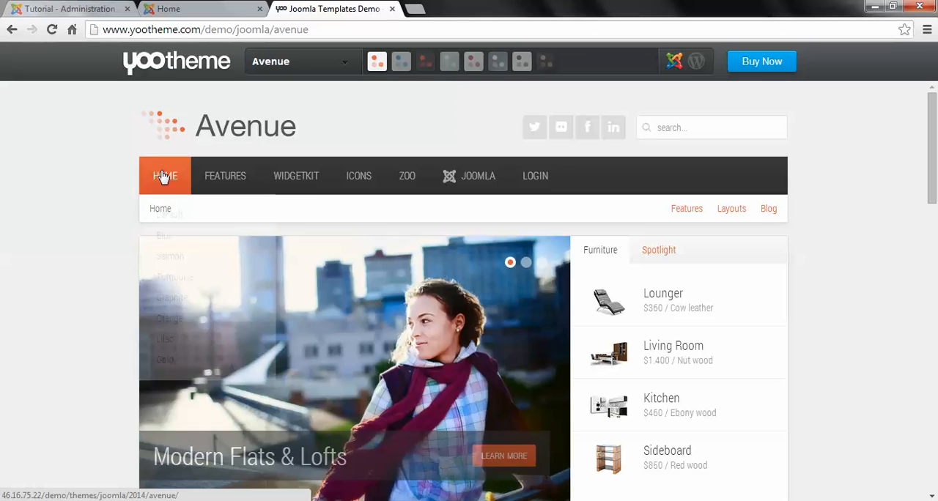
Step: Preview the Avenue demo in the blue style and the sixth colour style, and examine the layout of the restyled home page
mouse_move(415, 63)
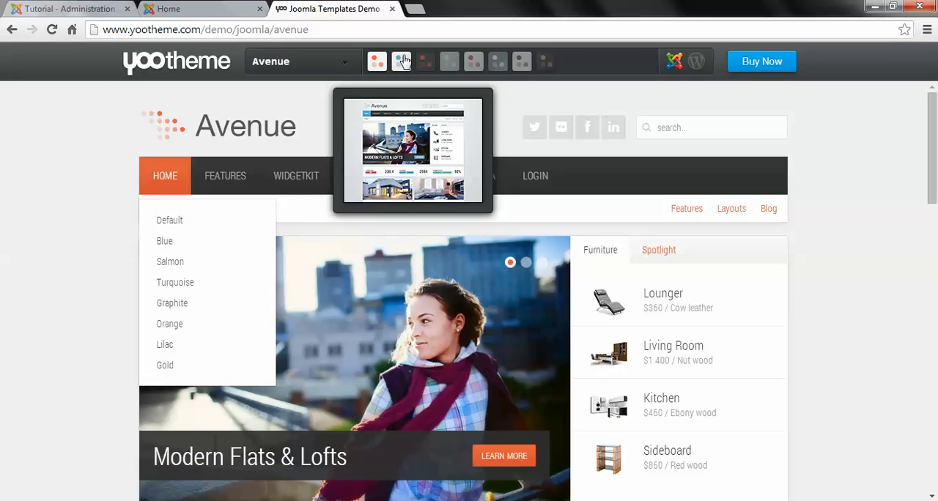
left_click(403, 66)
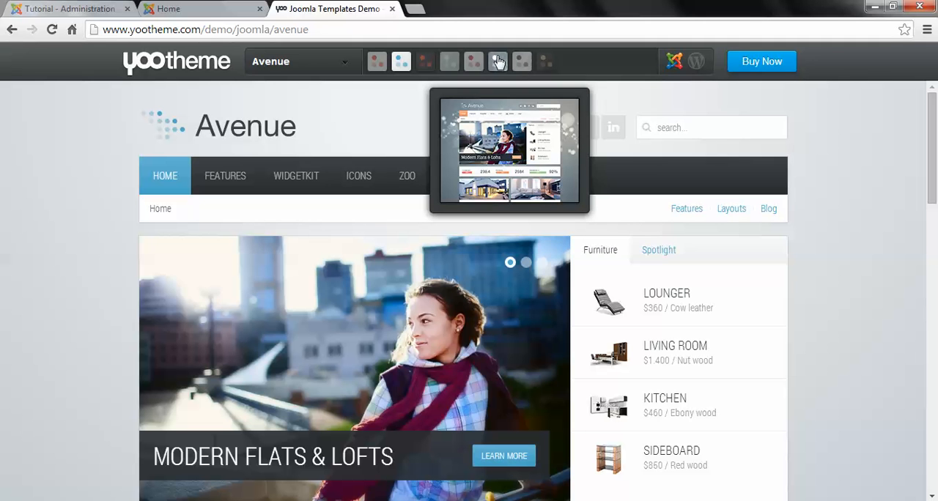
left_click(498, 63)
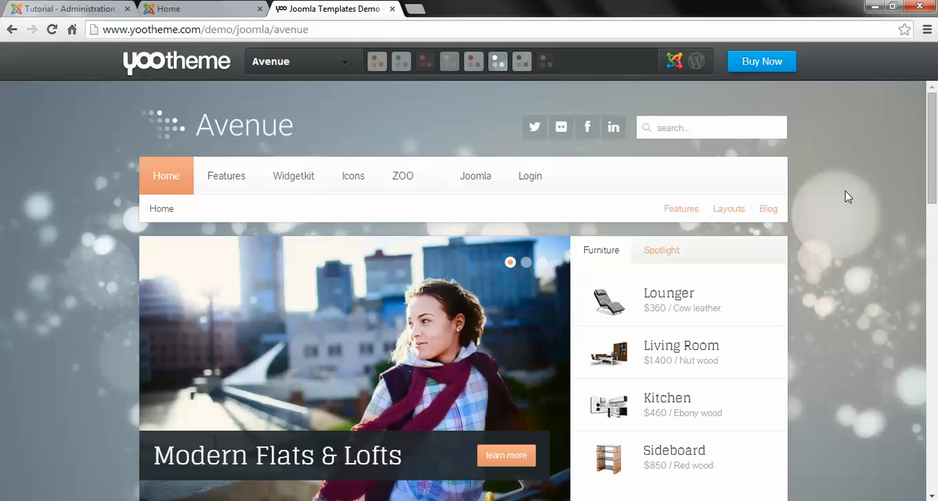
scroll(850, 196, "down", 9)
scroll(862, 199, "down", 5)
scroll(862, 199, "up", 15)
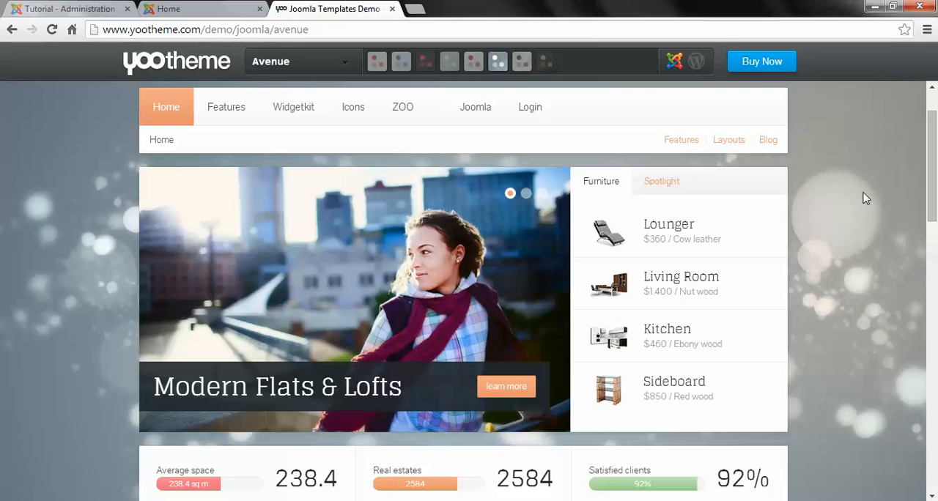
scroll(789, 207, "up", 1)
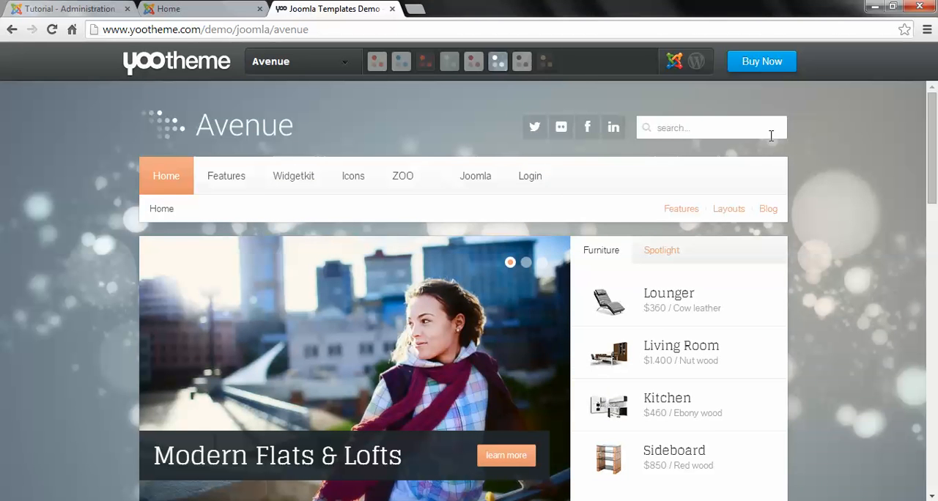
scroll(811, 320, "down", 12)
scroll(814, 315, "up", 11)
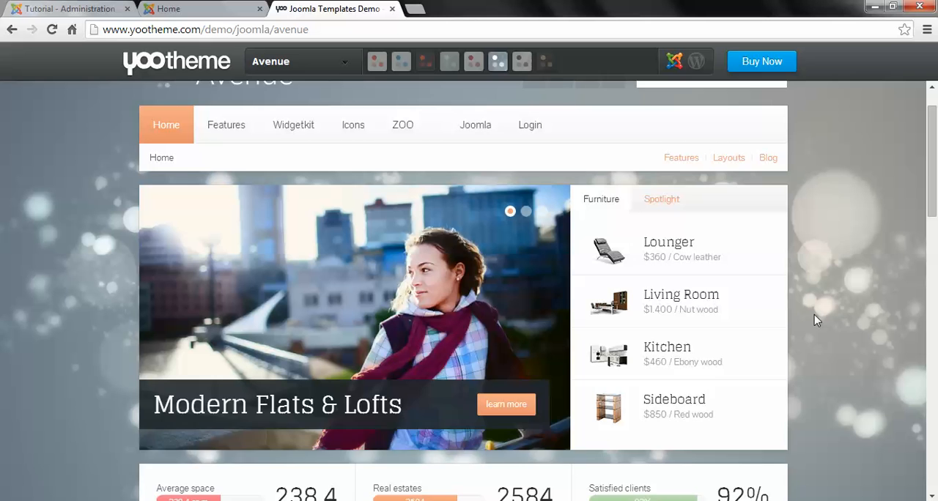
scroll(814, 314, "up", 1)
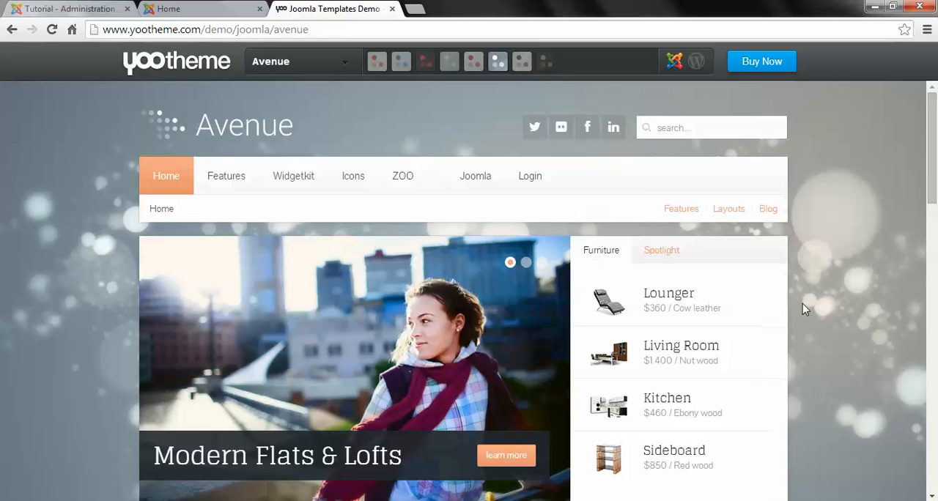
Step: Load the unifab.net website in place of the Avenue demo
left_click(531, 29)
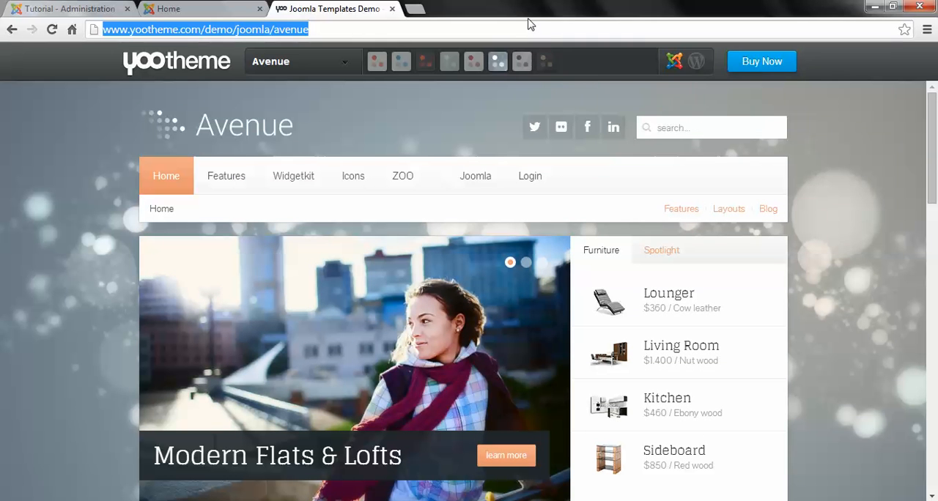
type("unifab.net")
key("Return")
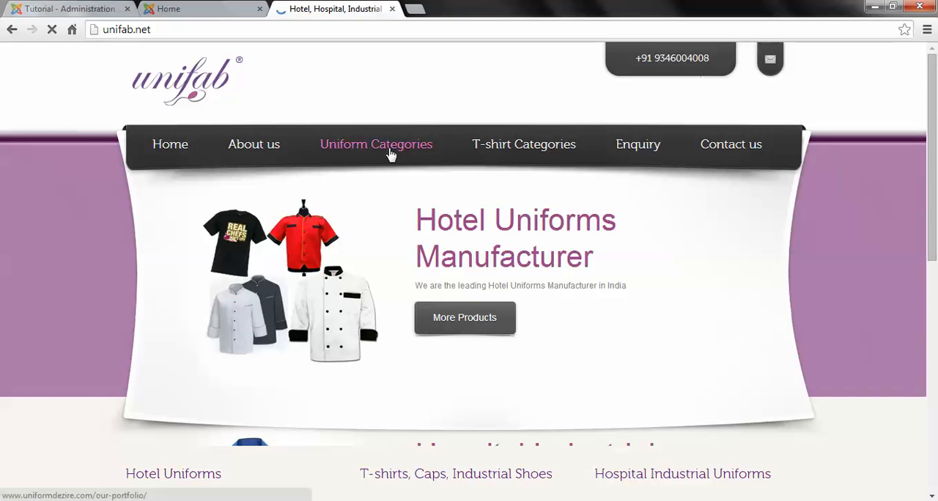
left_click(390, 152)
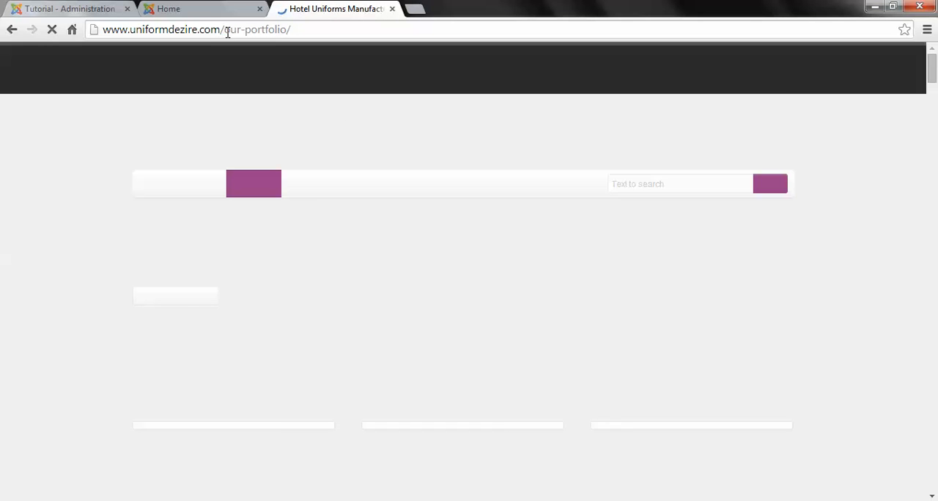
left_click_drag(228, 32, 372, 23)
key("BackSpace")
key("Return")
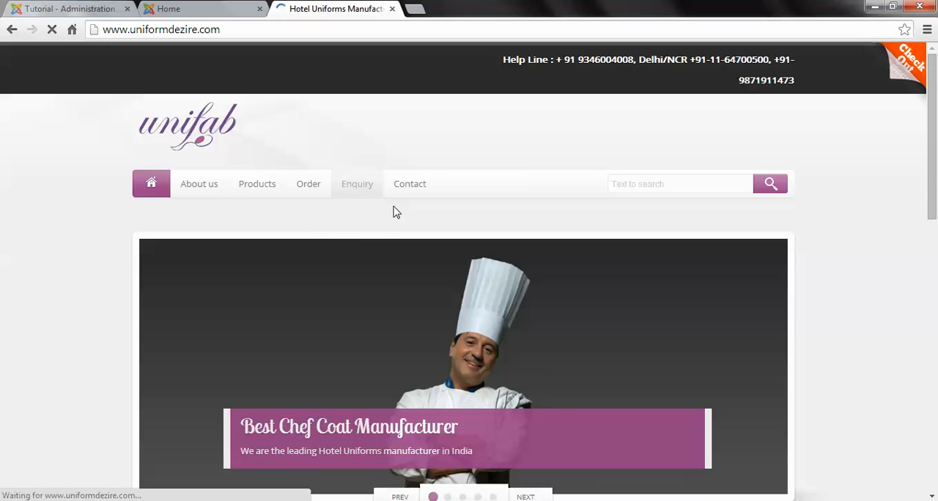
scroll(853, 154, "down", 6)
scroll(461, 341, "up", 4)
scroll(793, 338, "down", 3)
scroll(642, 278, "down", 2)
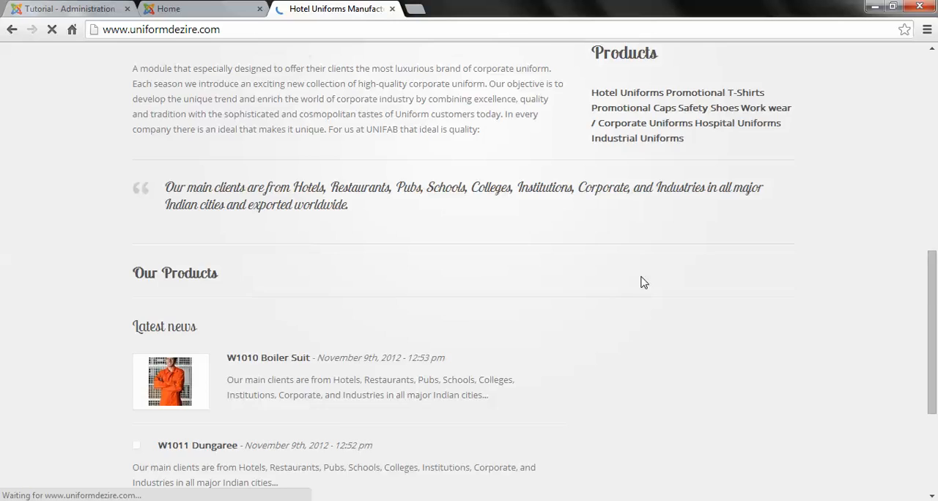
scroll(640, 277, "up", 3)
Step: View the local Tutorial site's front page and return to the Template Manager's styles list
left_click(208, 8)
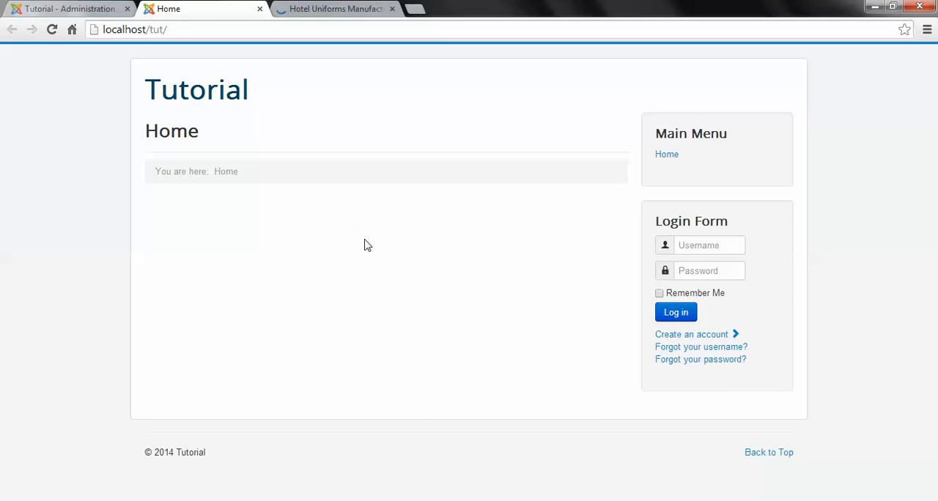
key("ctrl+Tab")
key("ctrl+Tab")
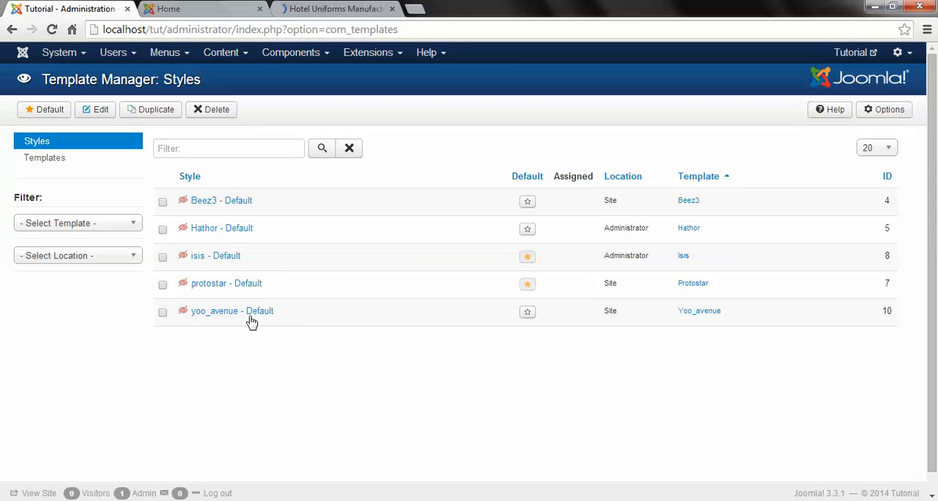
Step: Examine the uniformdezire.com home page's product, news and header sections, and open the local Tutorial front page in another tab
left_click(288, 6)
scroll(530, 295, "down", 7)
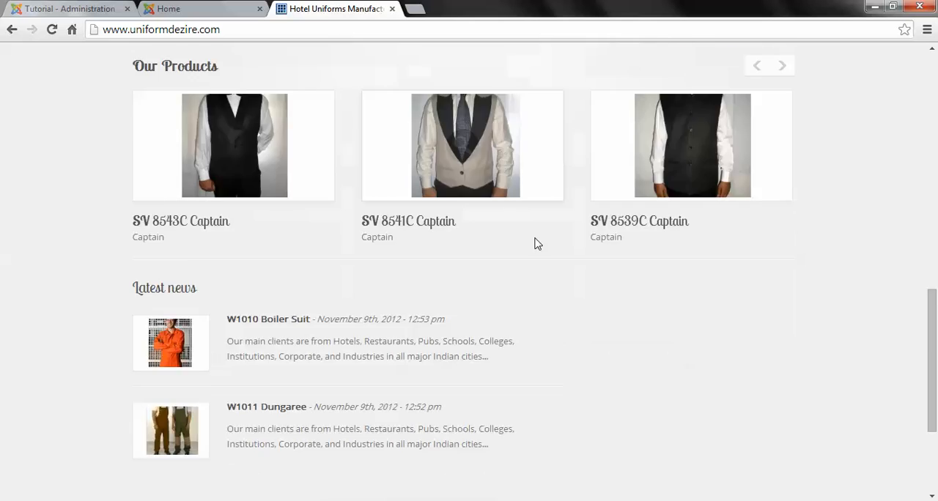
scroll(621, 293, "up", 7)
scroll(621, 293, "up", 5)
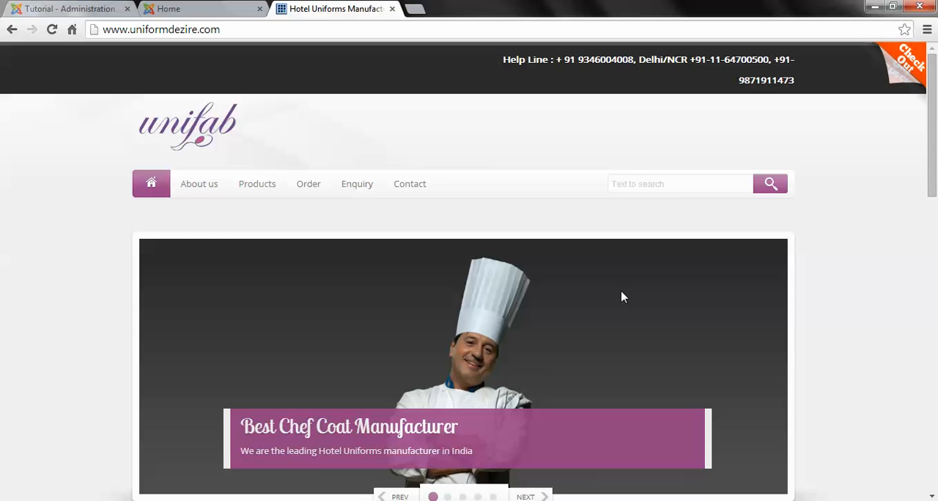
left_click(66, 8)
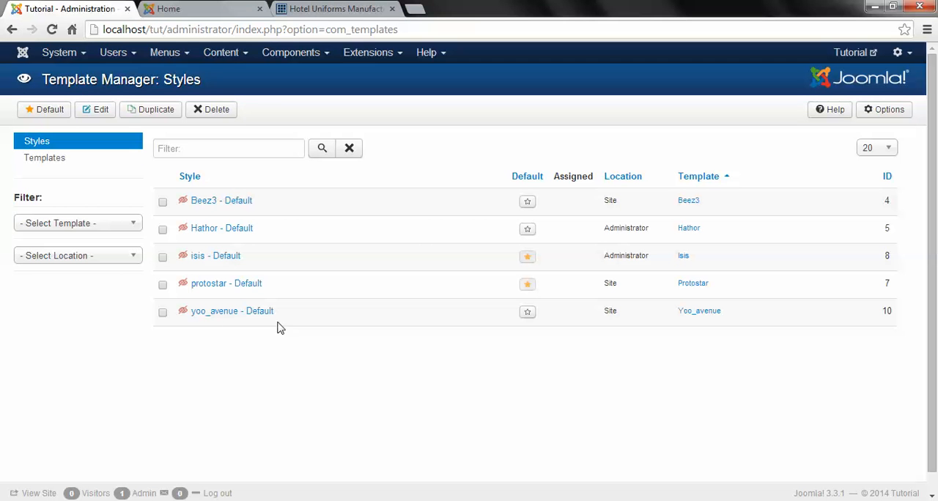
left_click(849, 53)
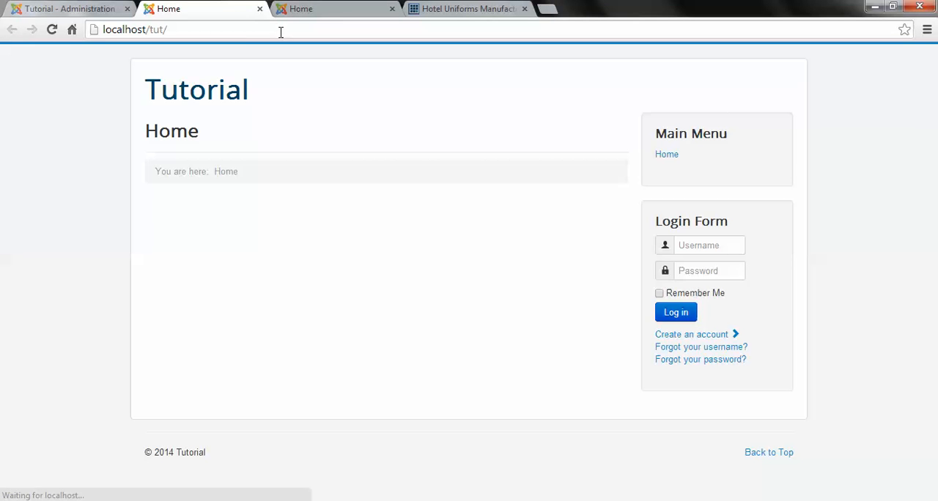
Step: Make yoo_avenue - Default the default site style and reload the Tutorial front page to check its layout
left_click(44, 8)
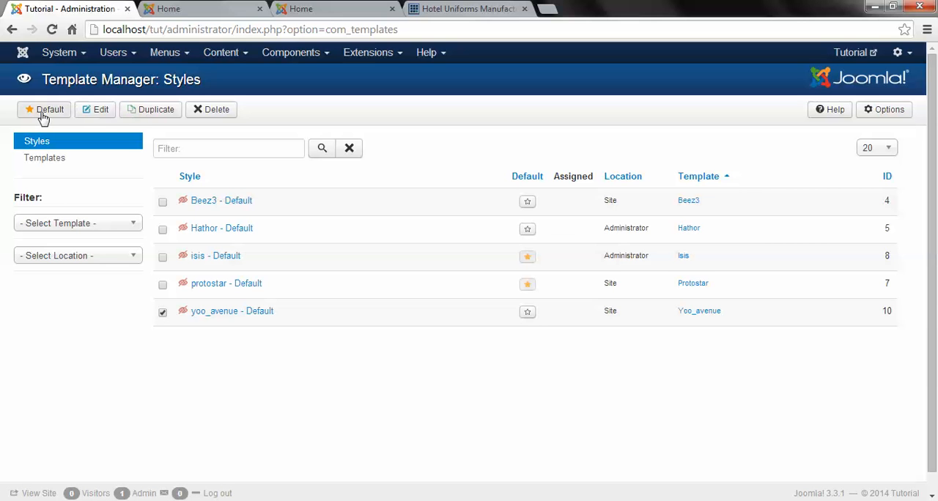
left_click(527, 313)
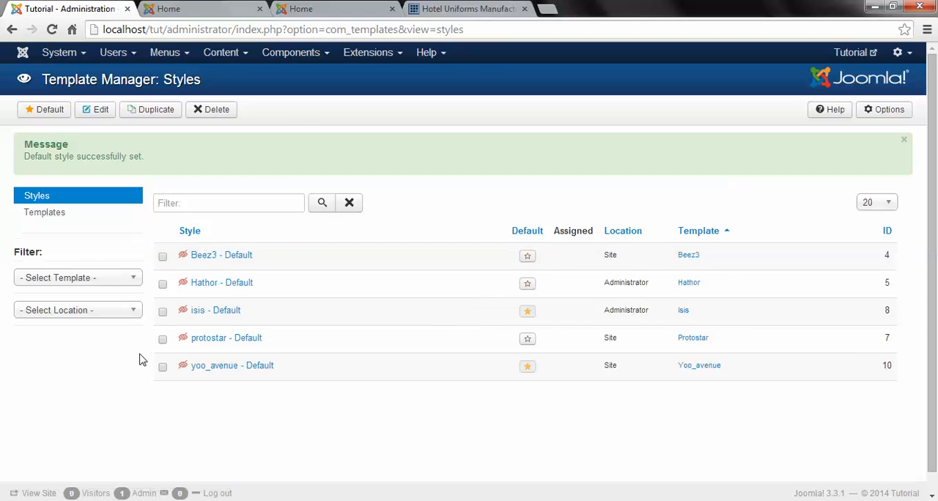
left_click(194, 9)
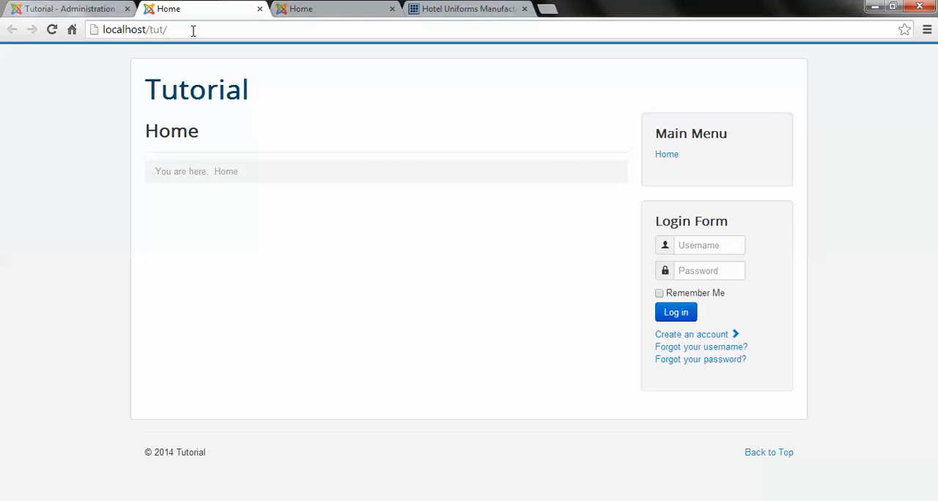
left_click(192, 28)
key("Return")
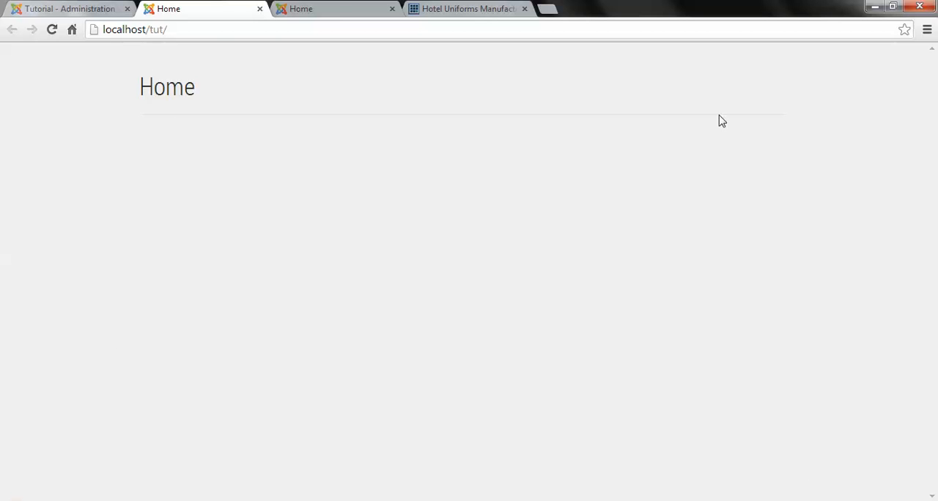
left_click(32, 8)
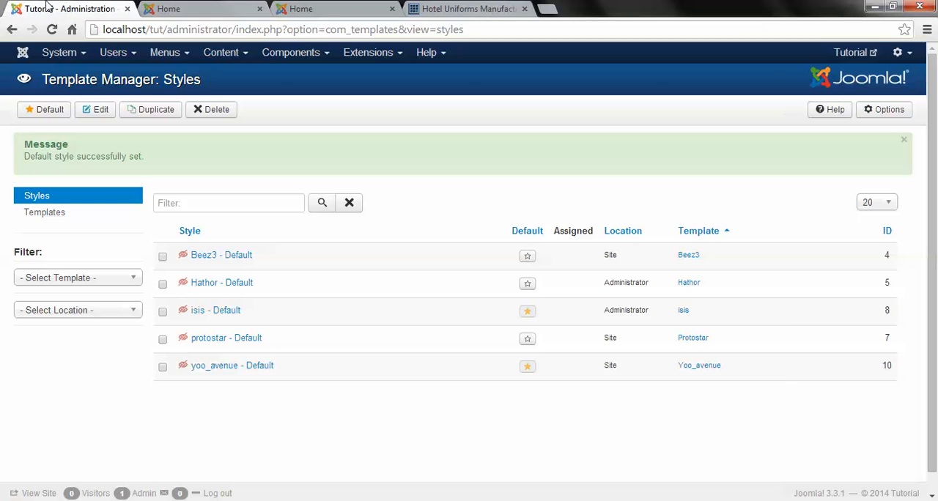
left_click(152, 8)
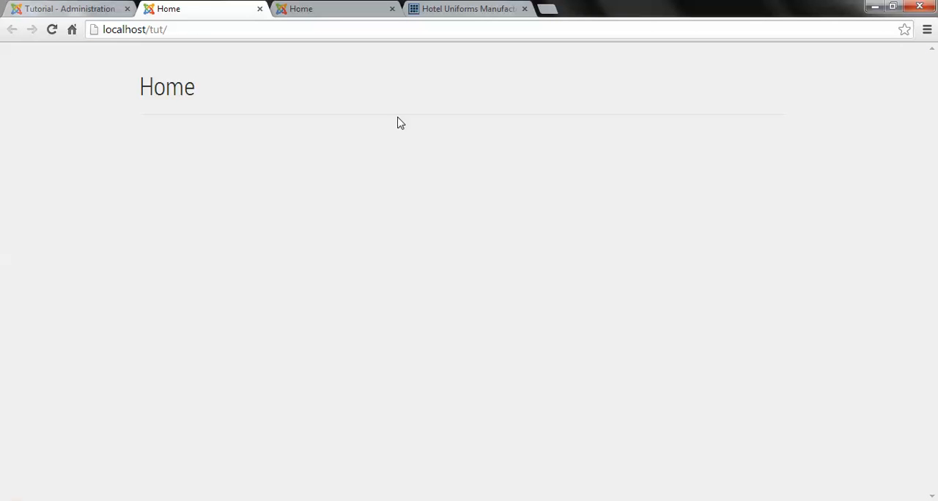
Step: Open the Main Menu module for editing from the Module Manager
left_click(55, 11)
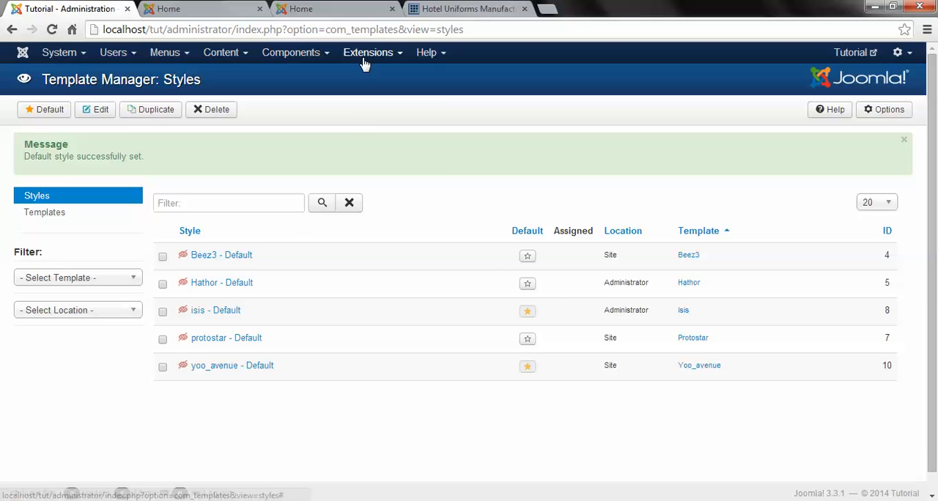
left_click(368, 60)
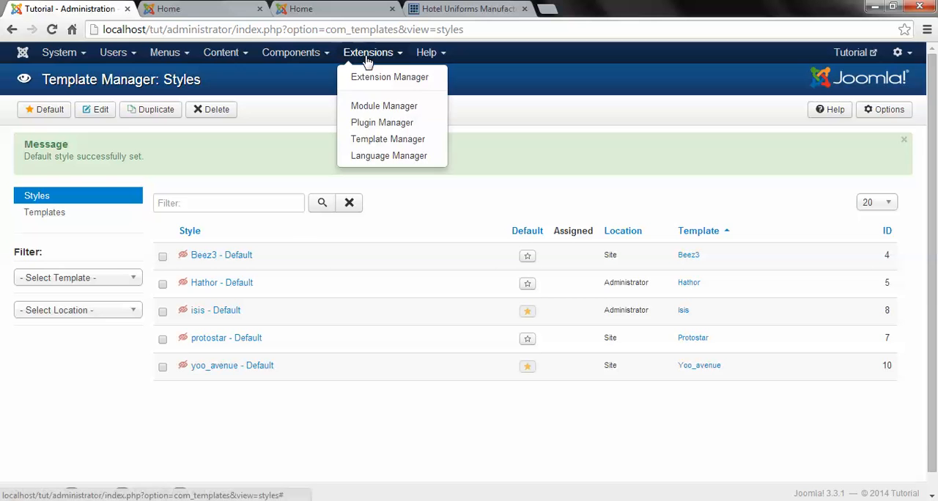
left_click(408, 113)
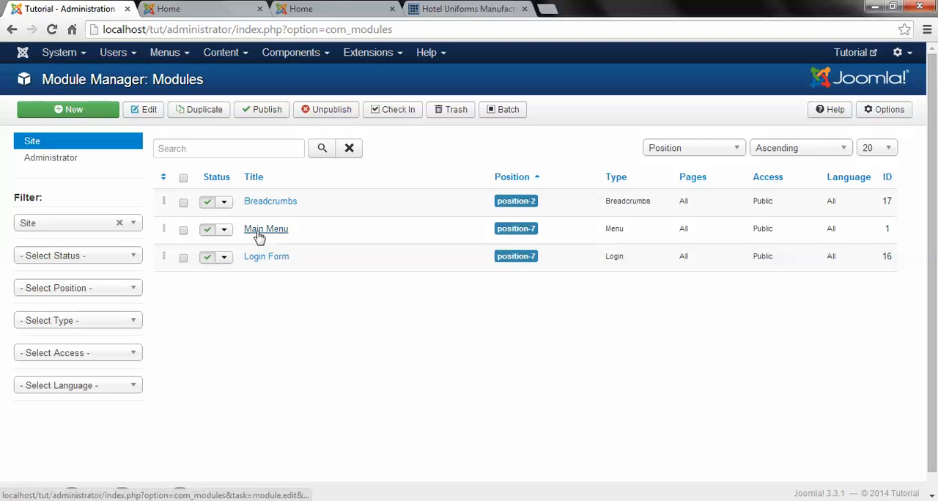
left_click(280, 235)
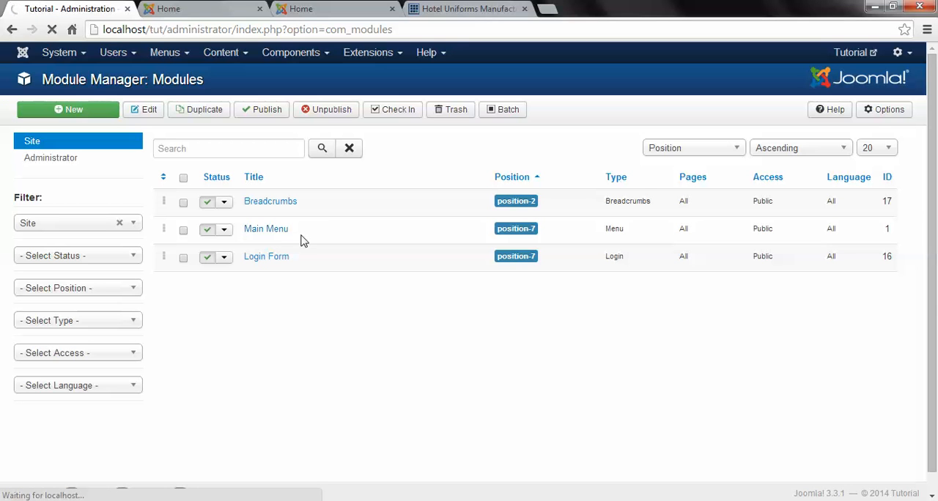
left_click(206, 15)
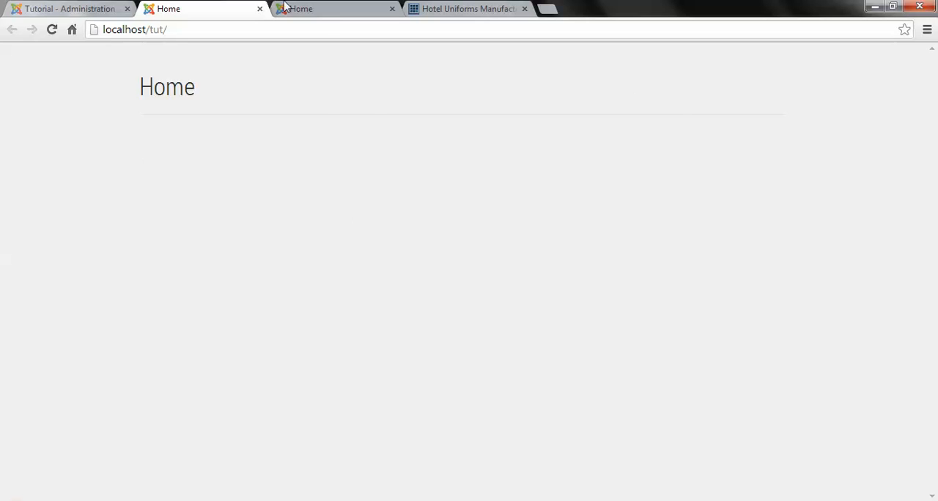
left_click(63, 7)
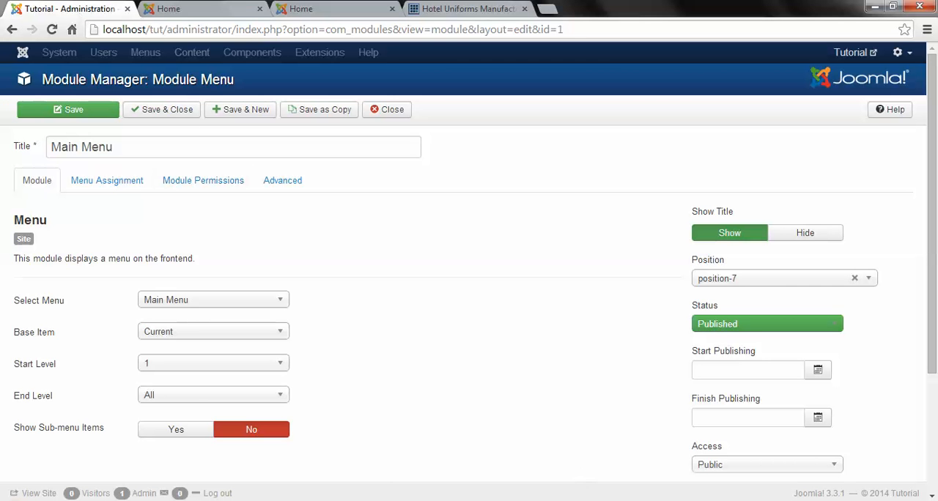
Step: Close the leftover xampp folder window and minimize the browser to reveal the desktop
mouse_move(176, 477)
mouse_move(398, 462)
left_click(452, 403)
left_click(452, 403)
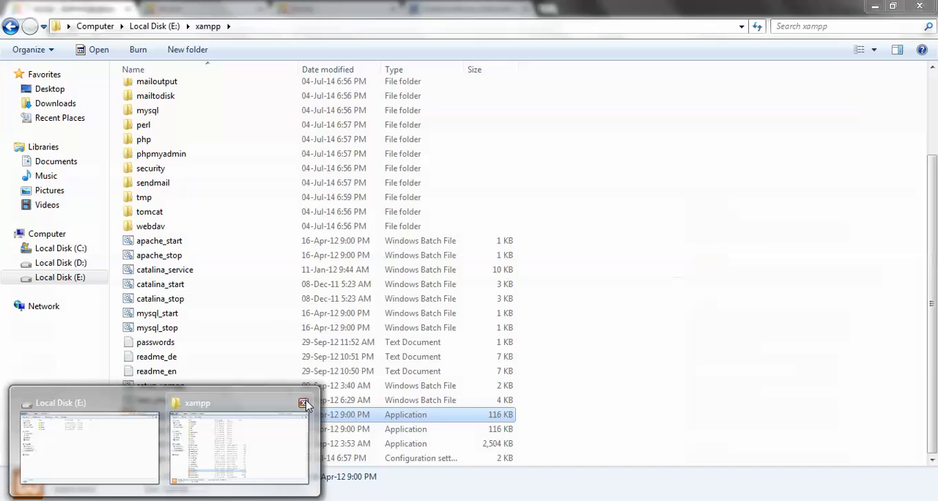
left_click(303, 403)
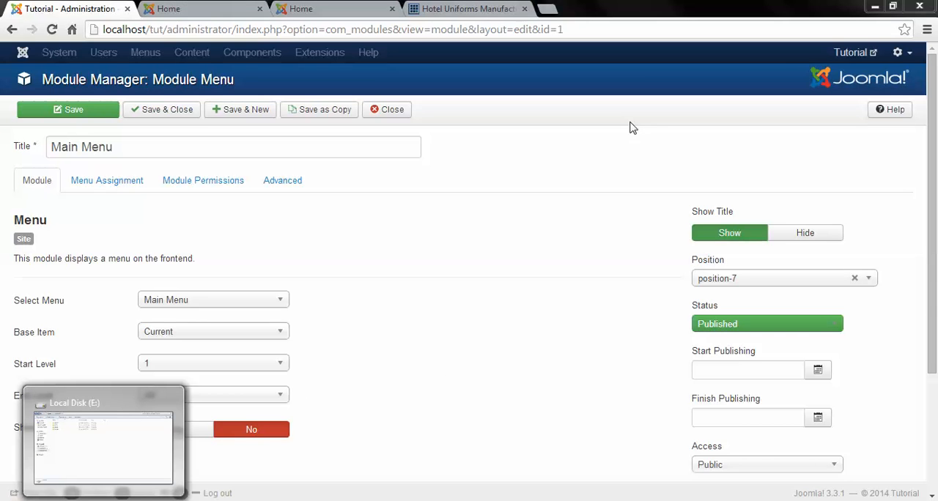
left_click(877, 7)
Step: Open the Avenue Position Layout image from Joomla Package's Position Layout folder and examine where the template places its menu
double_click(91, 172)
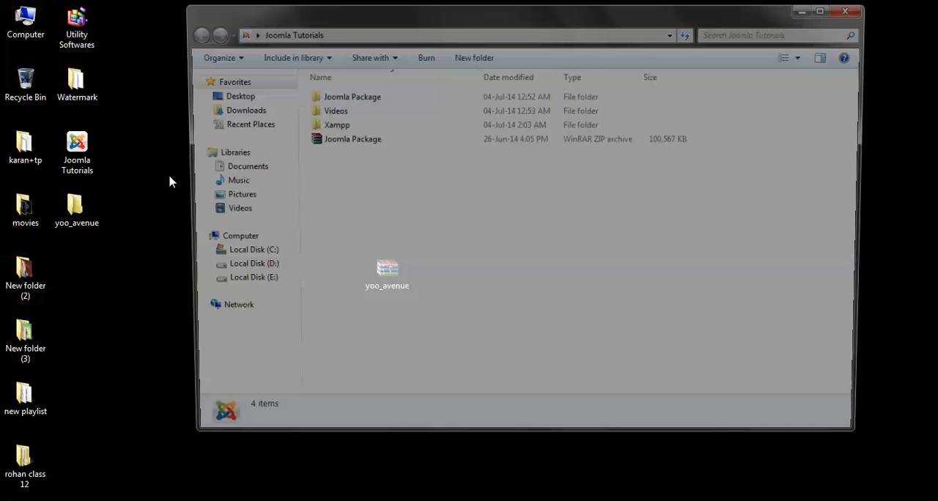
double_click(346, 96)
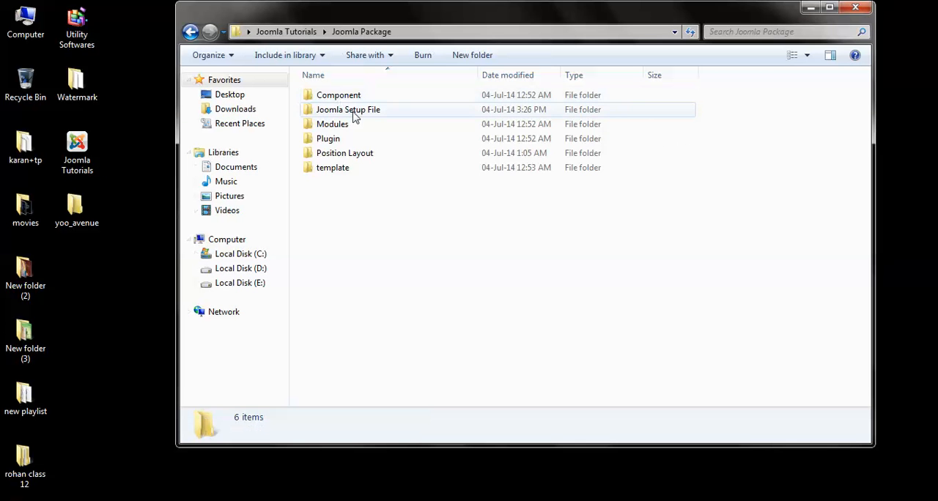
double_click(351, 155)
double_click(352, 160)
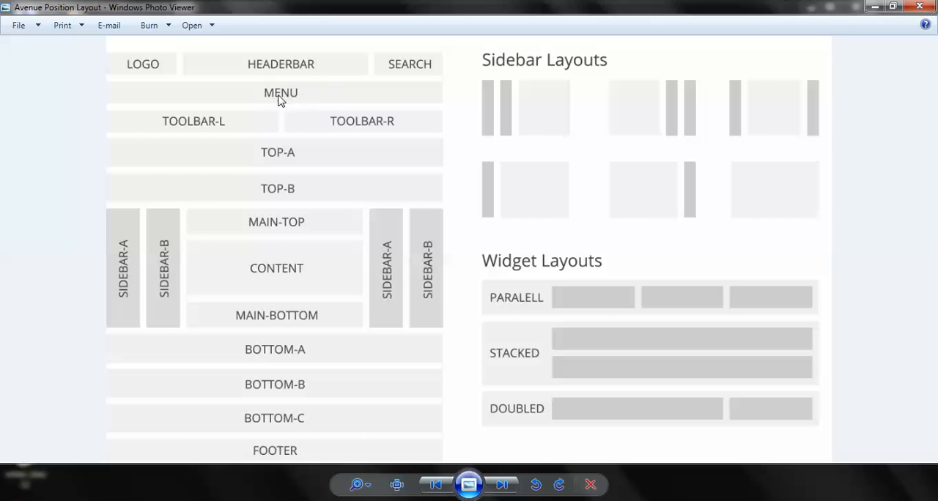
Step: Back in the browser, assign the Main Menu module to yoo_avenue's Menu [menu] position, hide its title, and save and close it
key("alt+Tab")
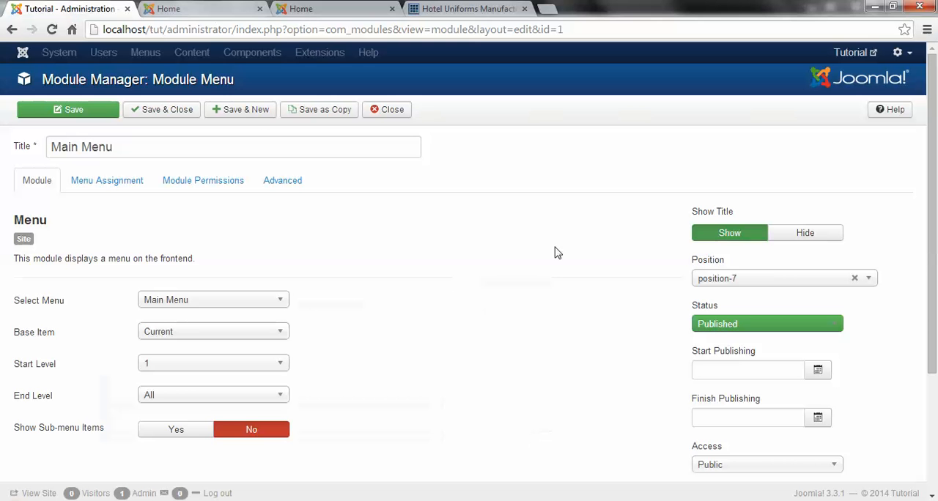
left_click(756, 281)
type("menu")
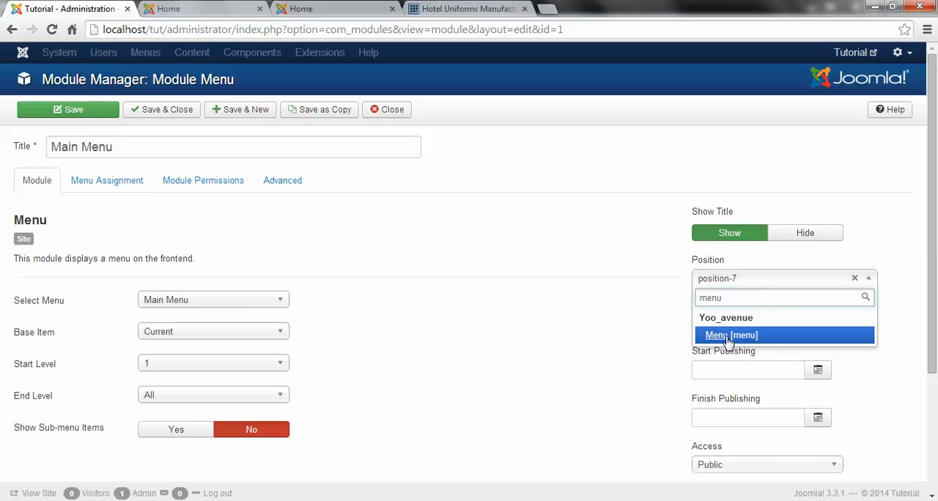
left_click(729, 336)
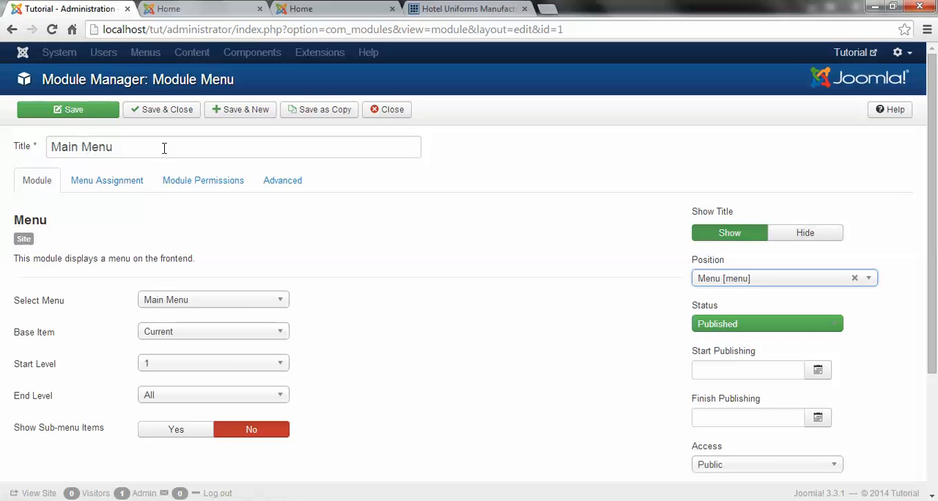
left_click(818, 235)
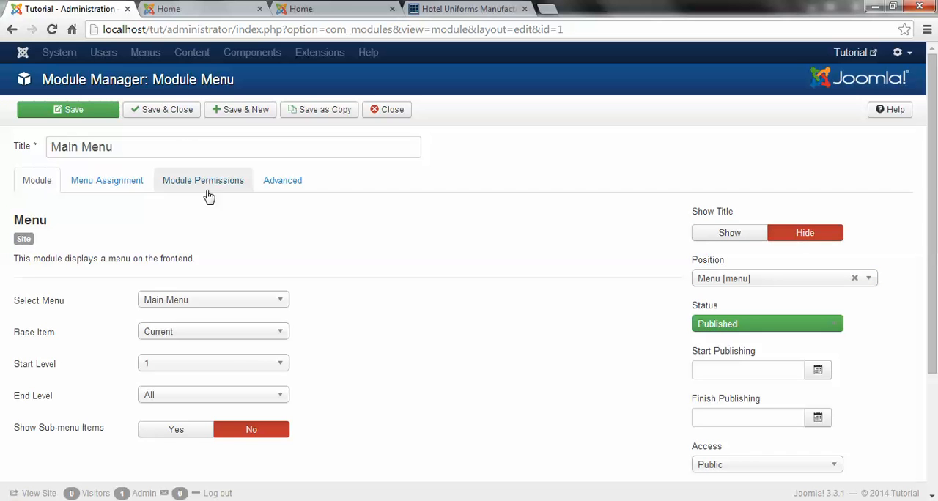
left_click(184, 110)
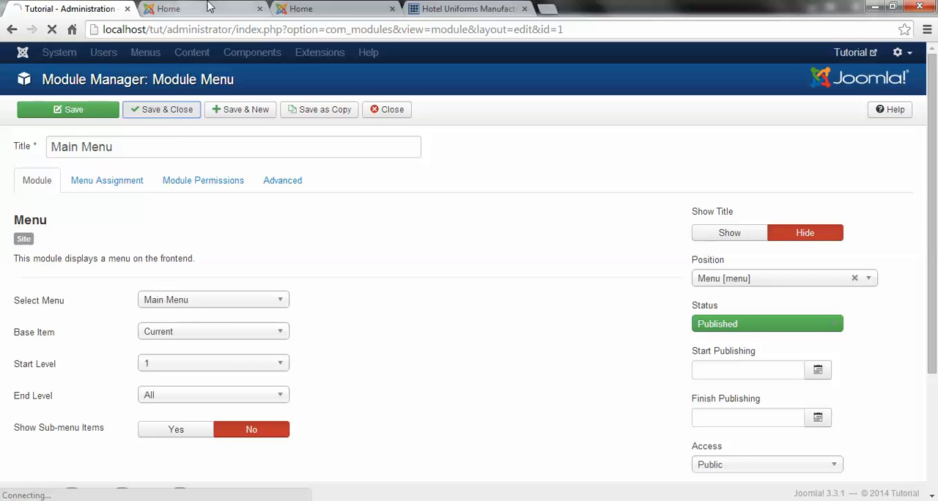
Step: Reload the Tutorial front page to view its menu bar, and compare it with the earlier protostar version in the other tab
left_click(180, 7)
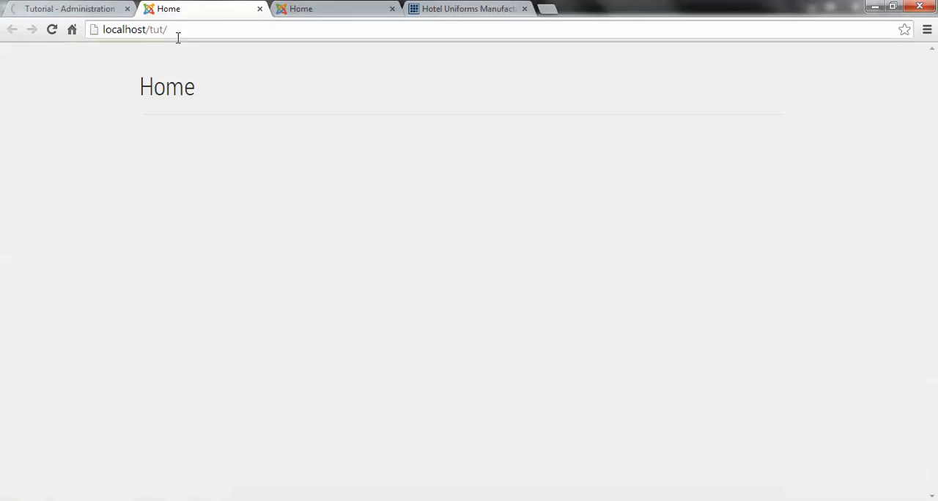
key("F5")
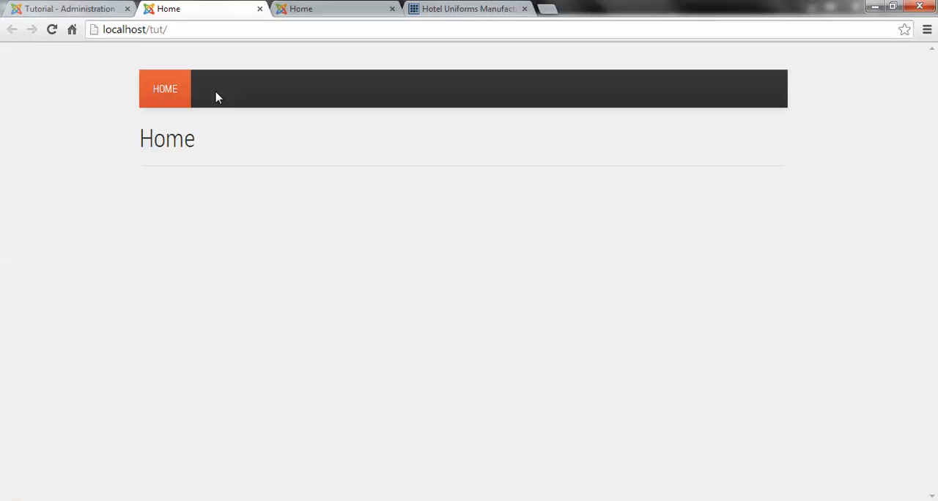
left_click(161, 89)
left_click(310, 8)
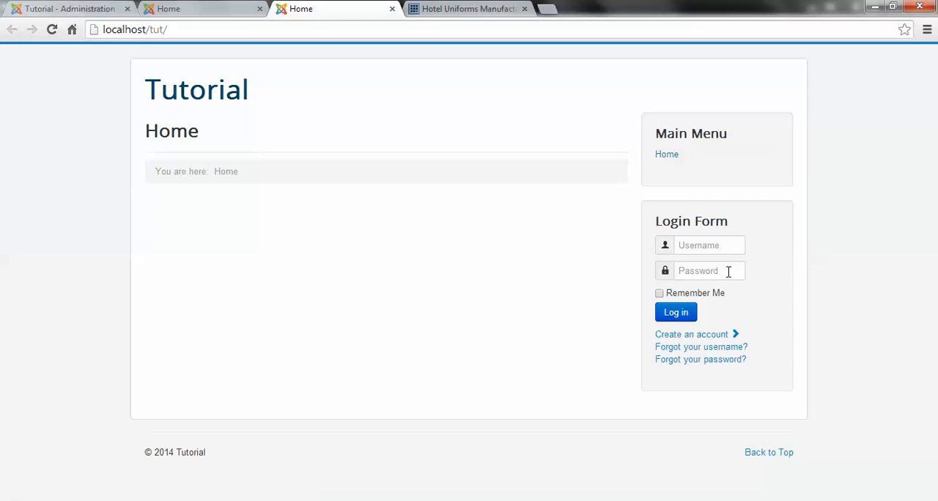
left_click(163, 7)
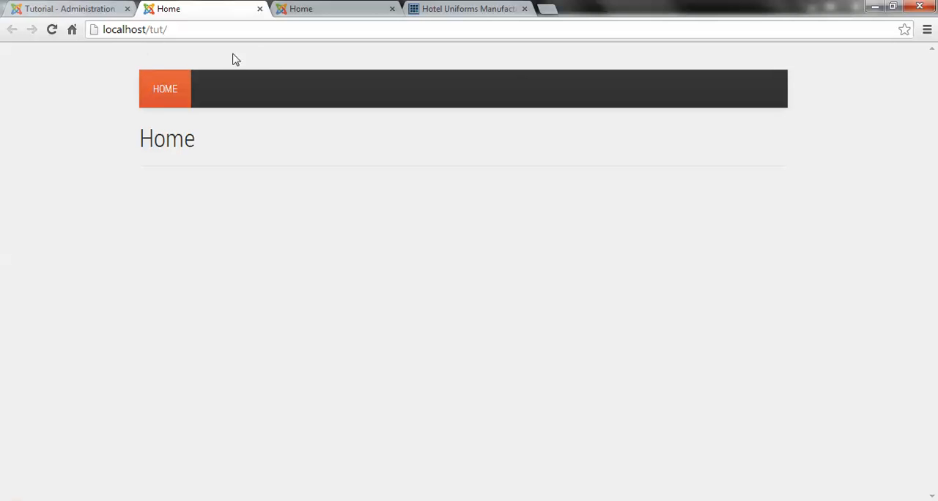
Step: In the Joomla administration, start a new site module of the Search type from the Module Manager
left_click(55, 7)
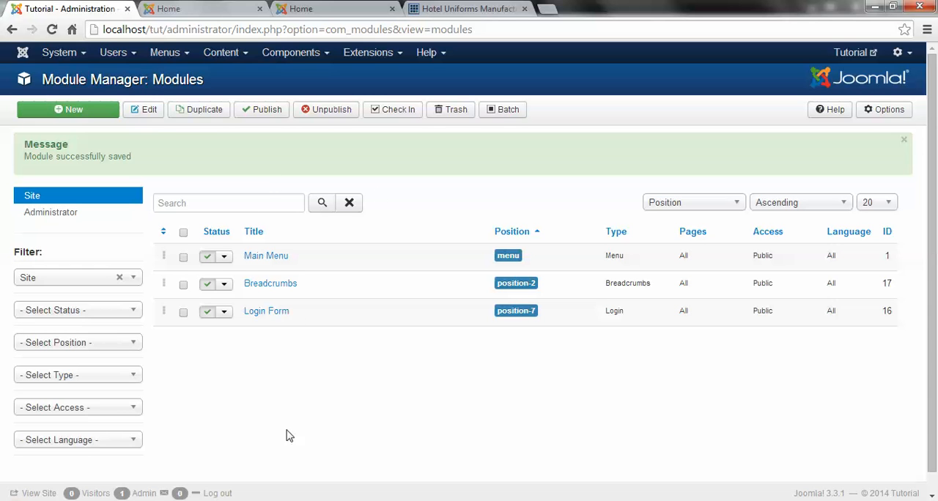
left_click(79, 114)
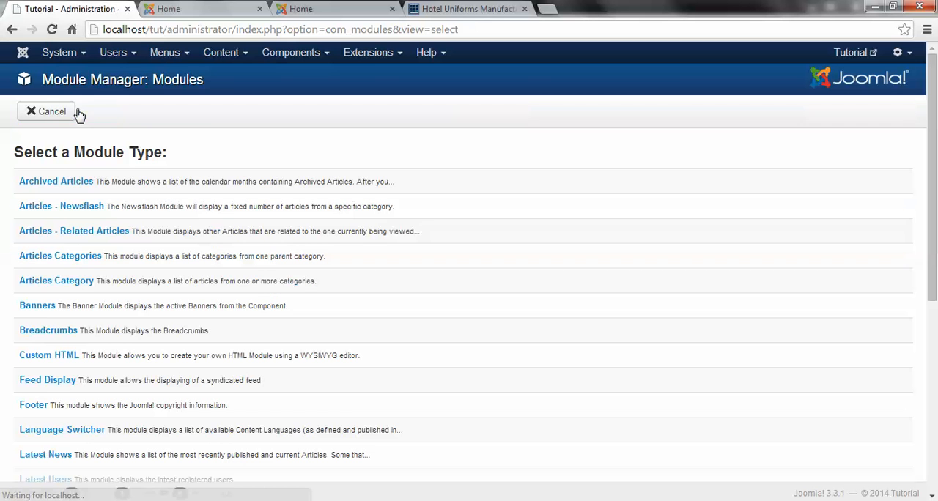
scroll(29, 352, "down", 4)
scroll(63, 345, "down", 2)
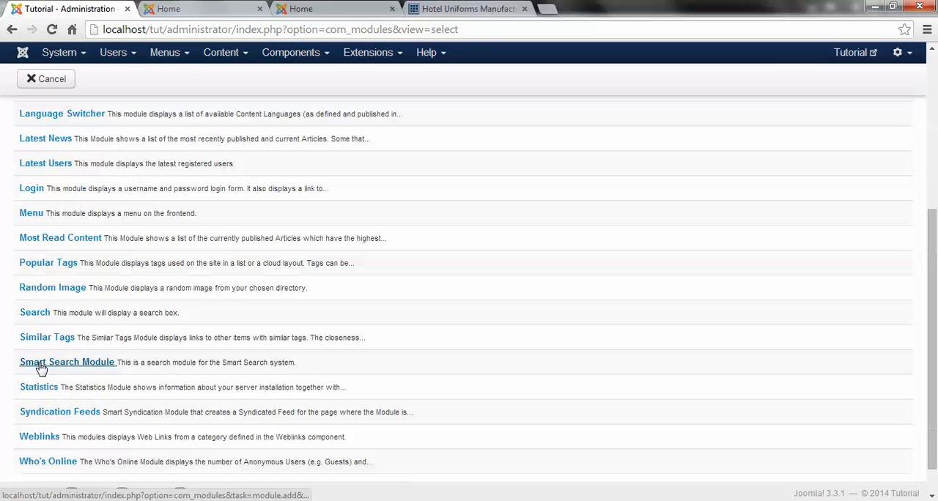
left_click(32, 314)
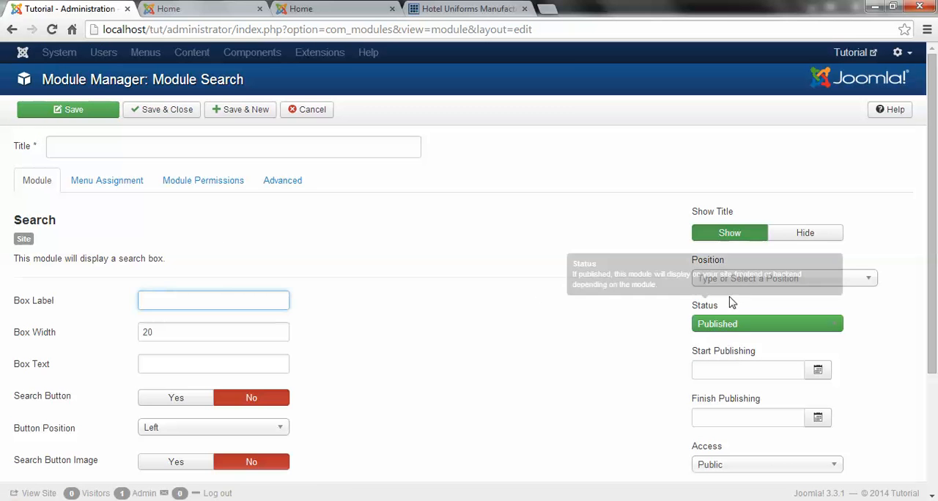
Step: Assign the new module to yoo_avenue's Search [search] position, title it Search, and hide its title
left_click(753, 278)
type("searc")
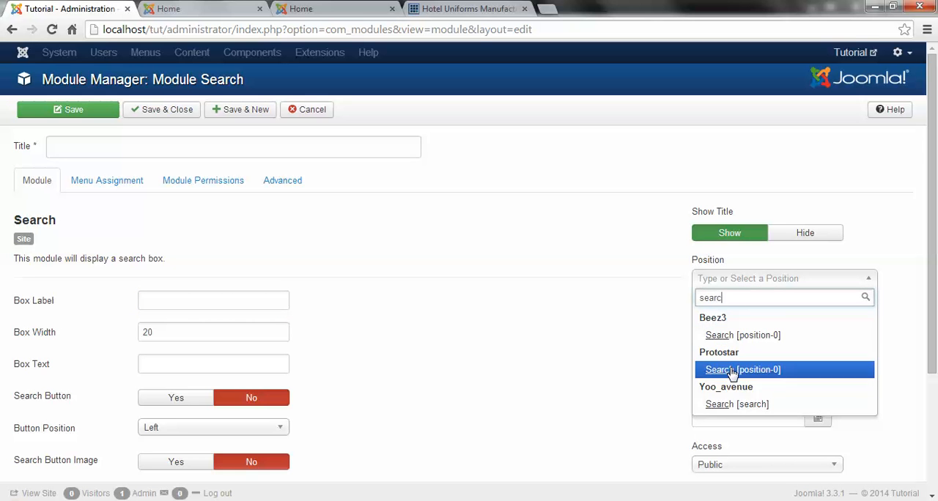
left_click(729, 405)
left_click(97, 145)
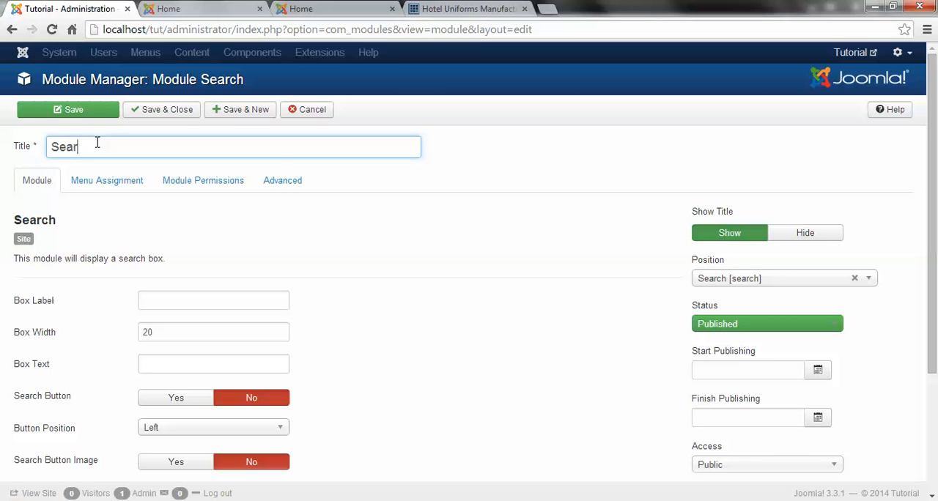
left_click(821, 236)
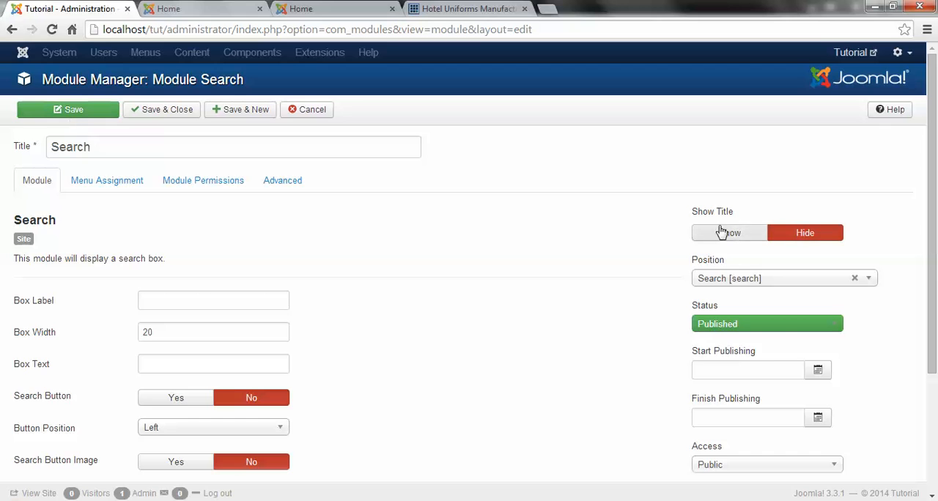
left_click(213, 9)
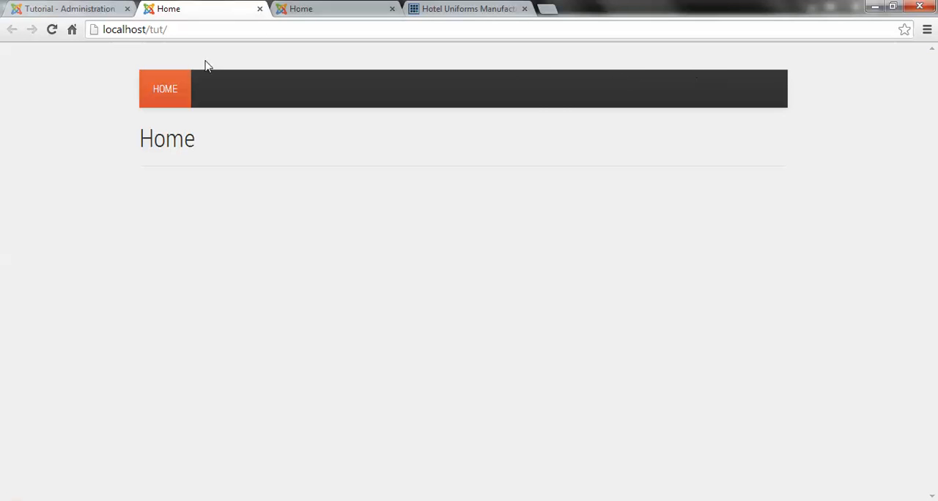
double_click(196, 142)
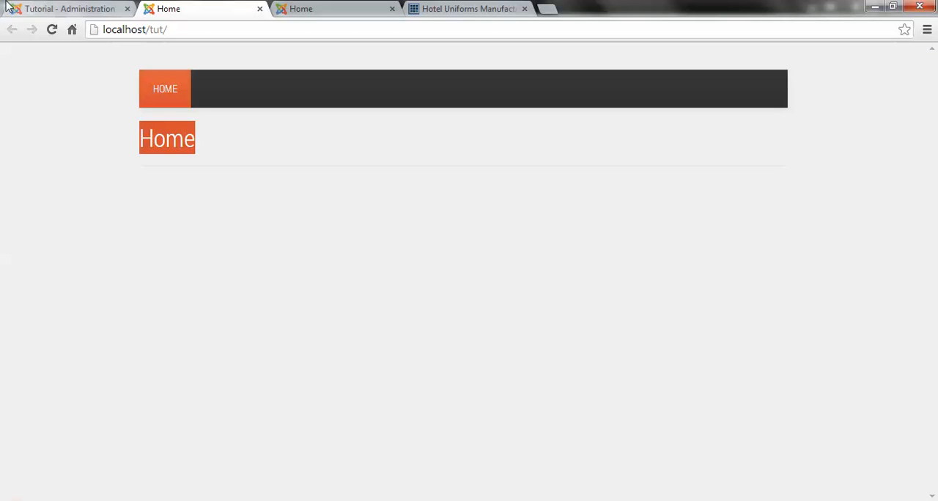
left_click(49, 8)
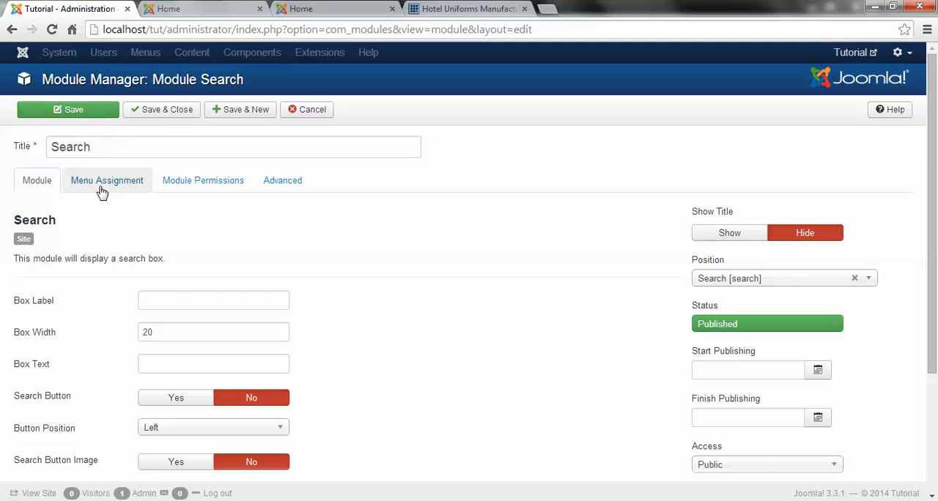
Step: Assign the Search module to appear On all pages, and save and close it
left_click(101, 189)
left_click(202, 219)
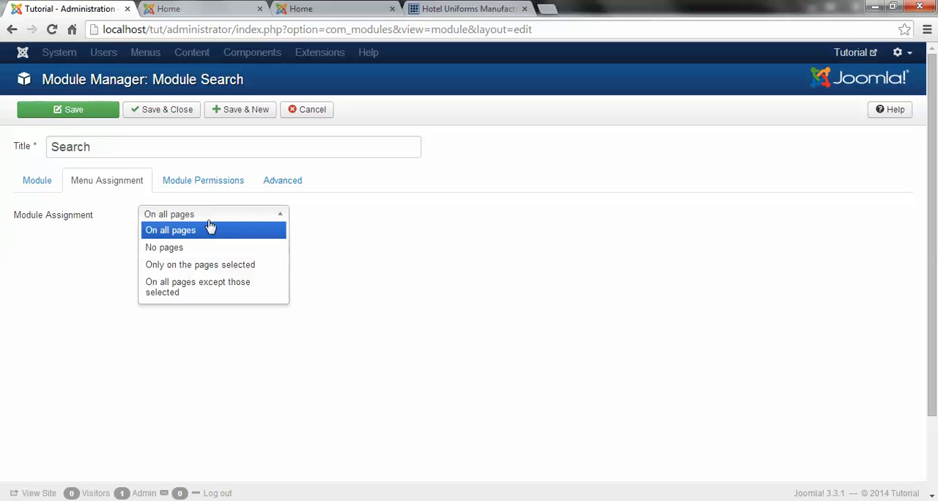
left_click(181, 231)
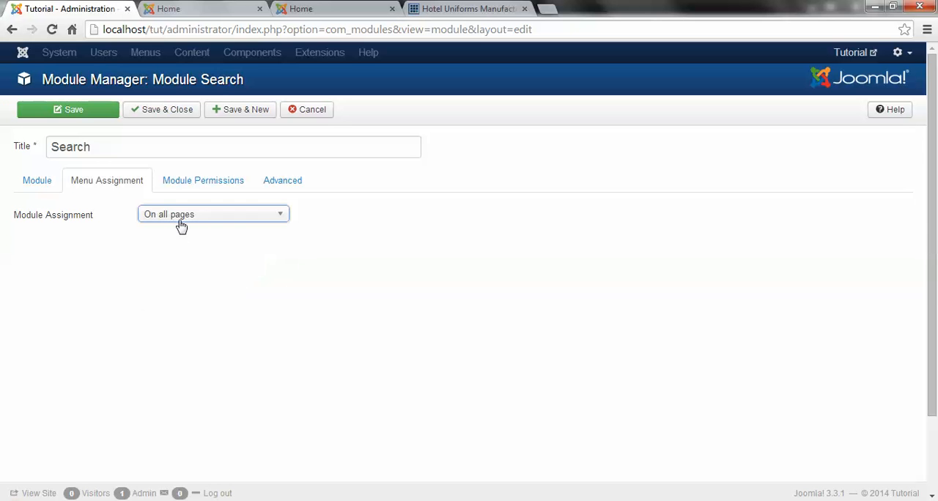
left_click(33, 183)
left_click(160, 111)
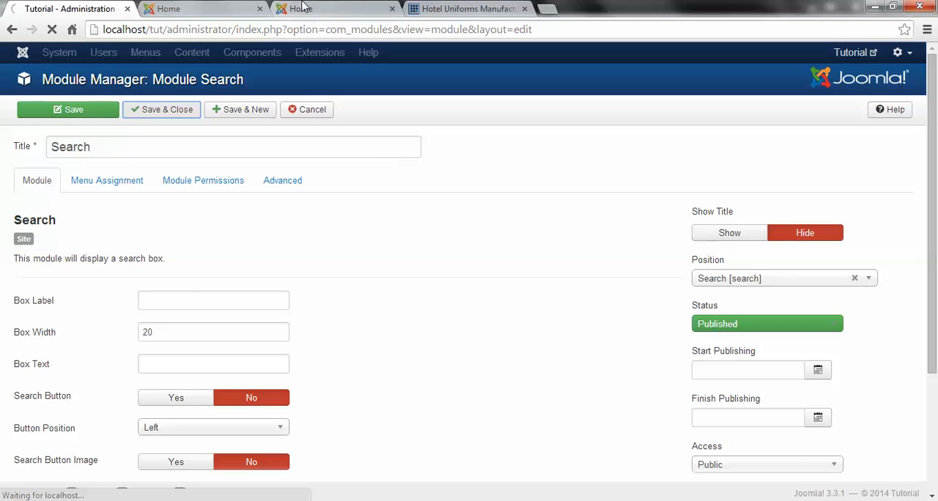
Step: Reload the Tutorial front page, test its new search box with the word home, and clear the box
left_click(168, 10)
left_click(180, 32)
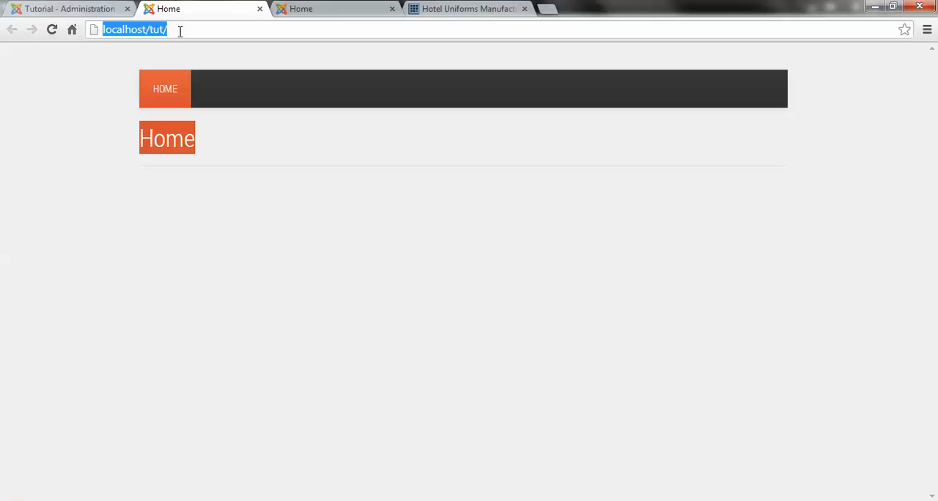
key("Return")
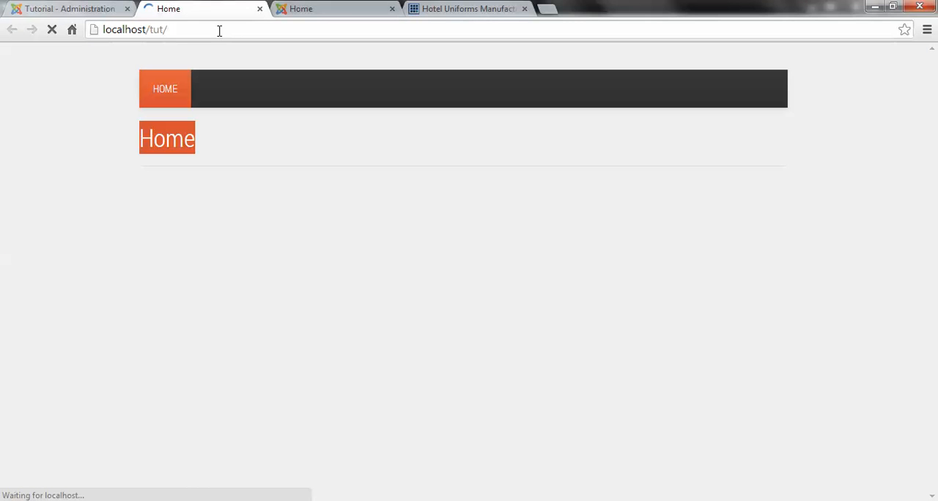
left_click(736, 85)
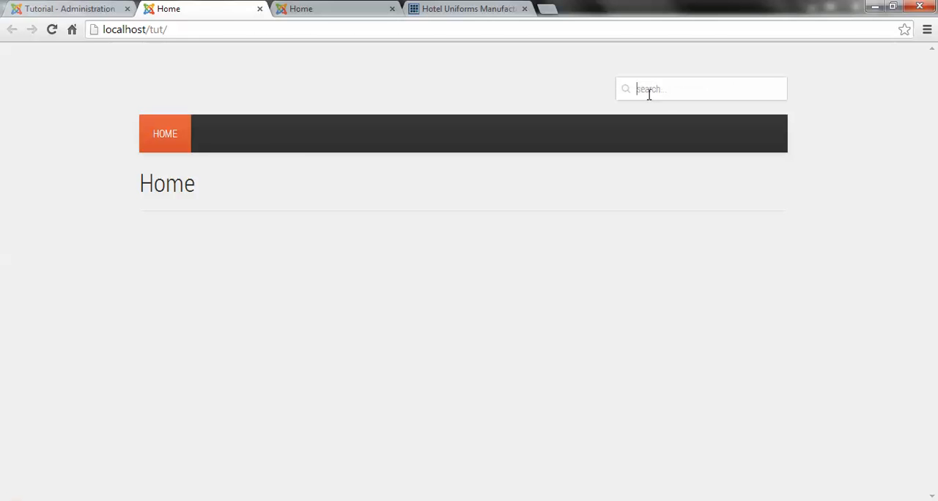
type("home")
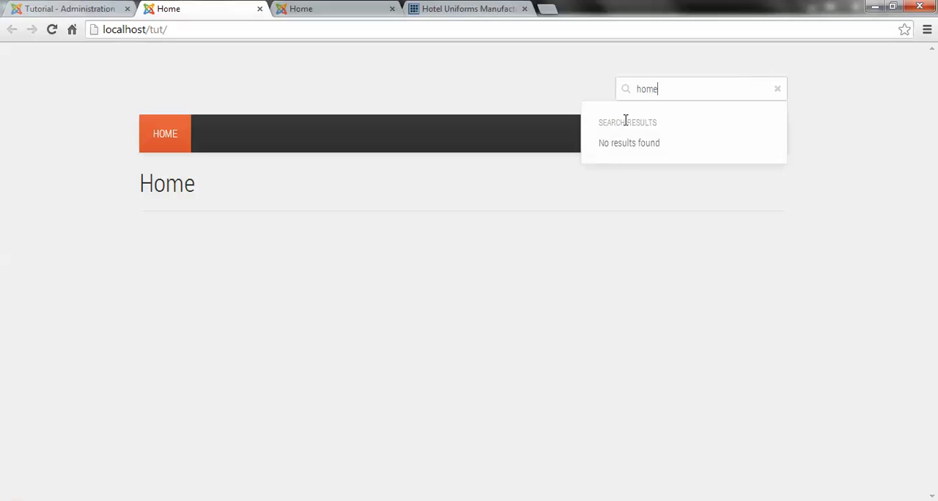
double_click(677, 88)
key("BackSpace")
left_click(498, 115)
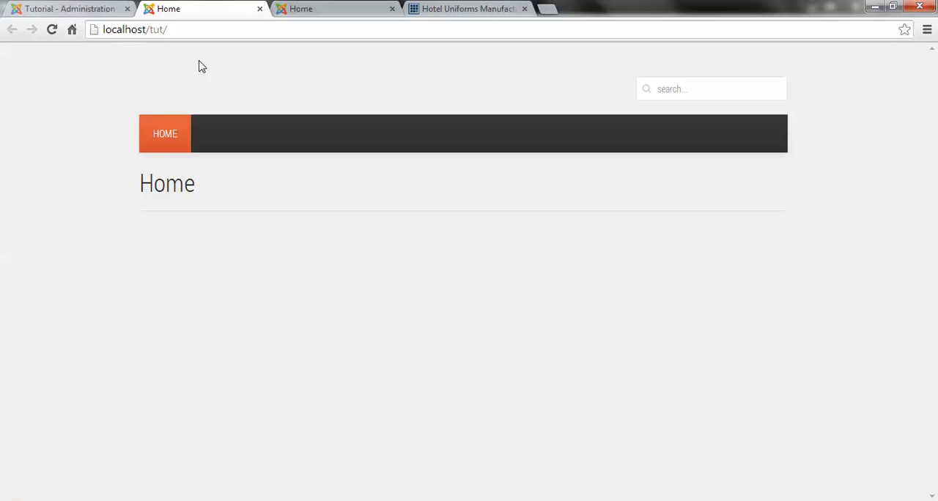
Step: Open the article Category Manager in the administration, and view the Hotel Uniforms site's menu entries for reference
left_click(42, 10)
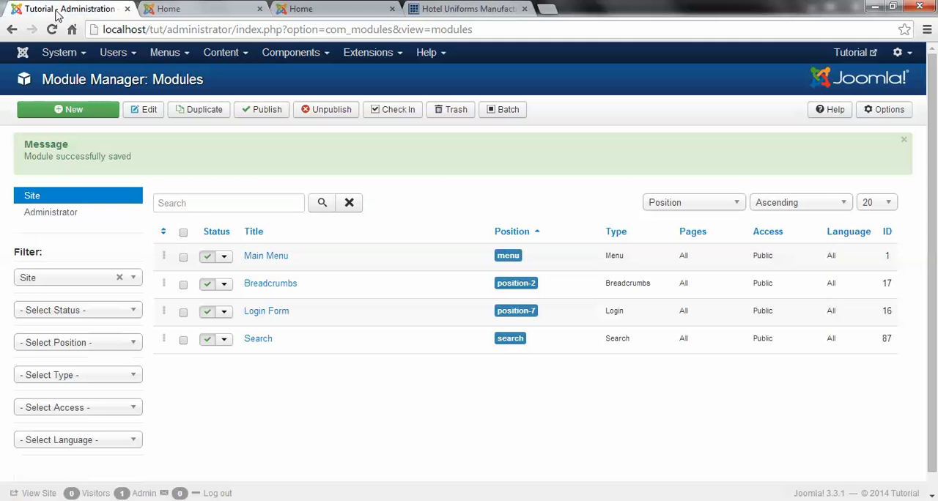
left_click(192, 8)
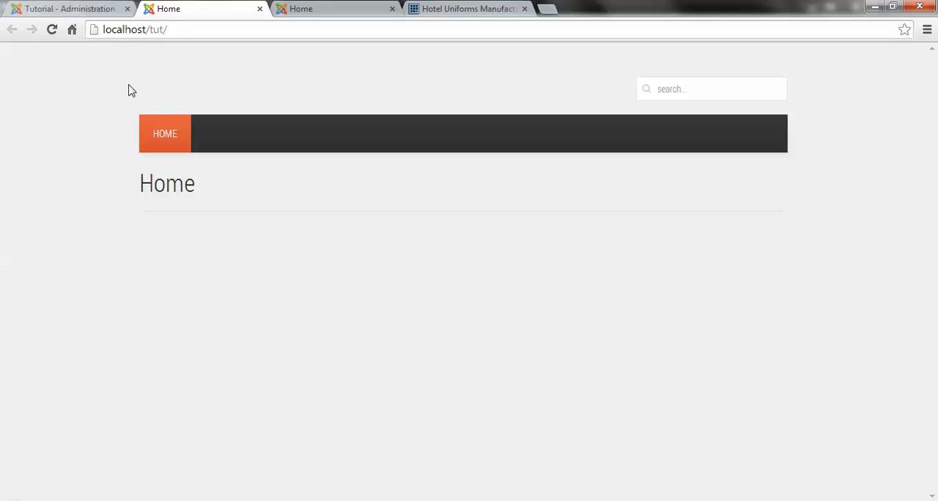
left_click(81, 6)
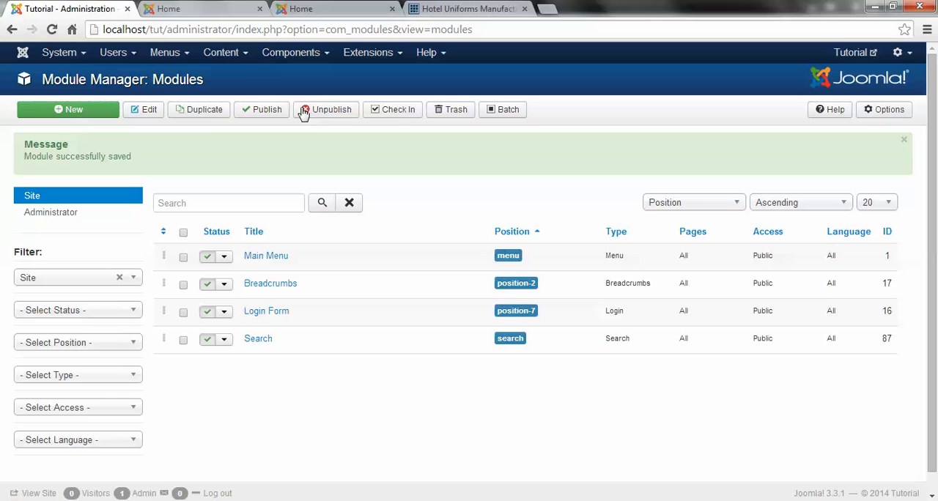
left_click(240, 58)
mouse_move(247, 100)
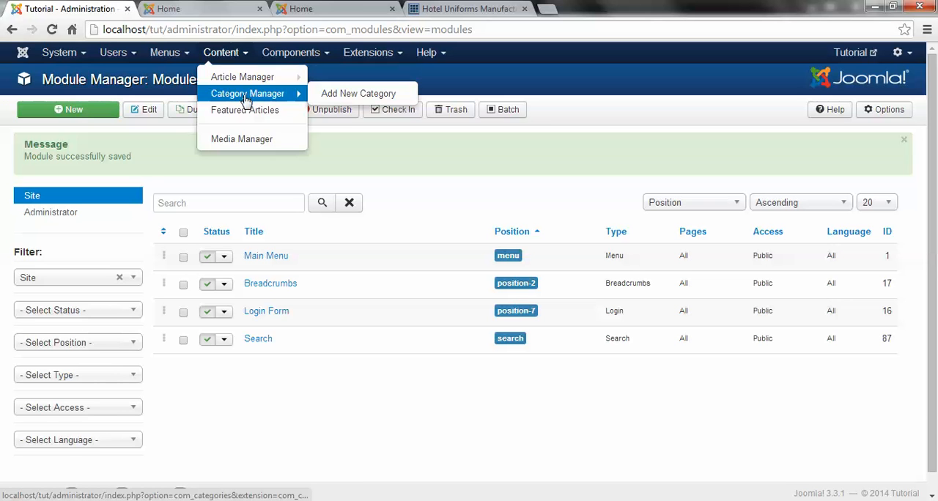
left_click(247, 96)
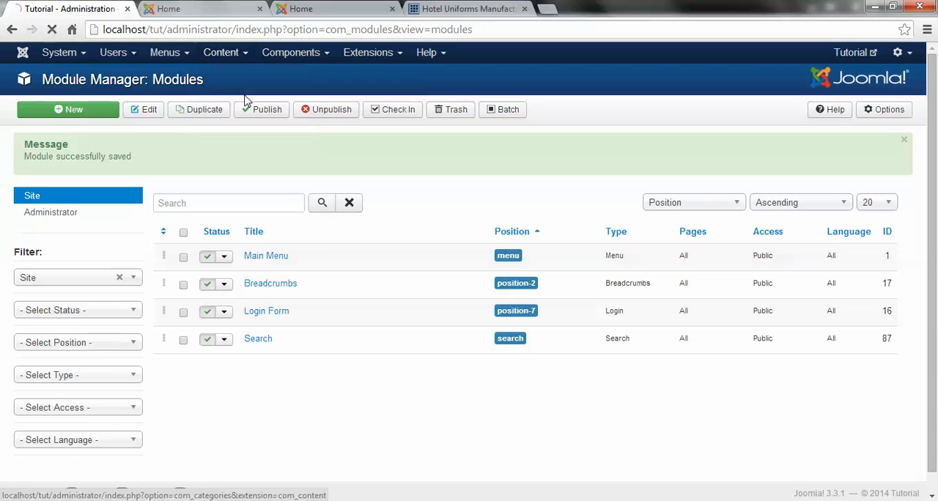
left_click(236, 57)
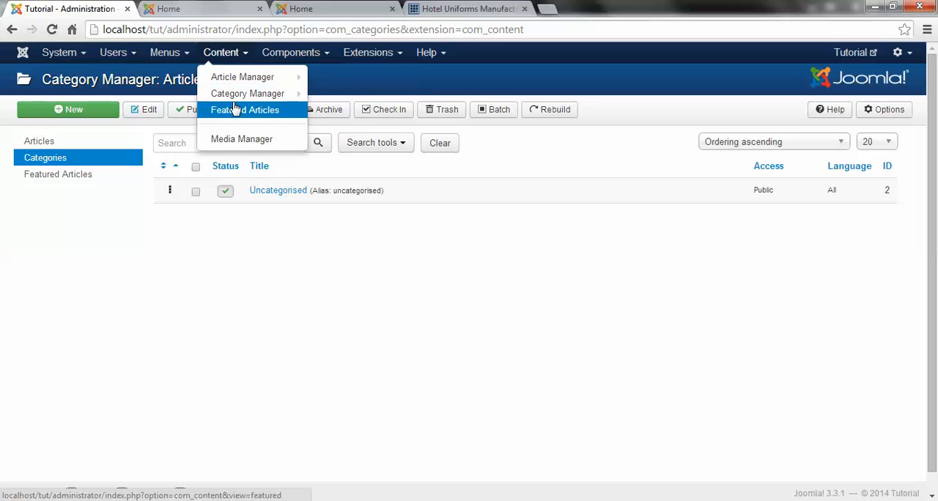
left_click(284, 294)
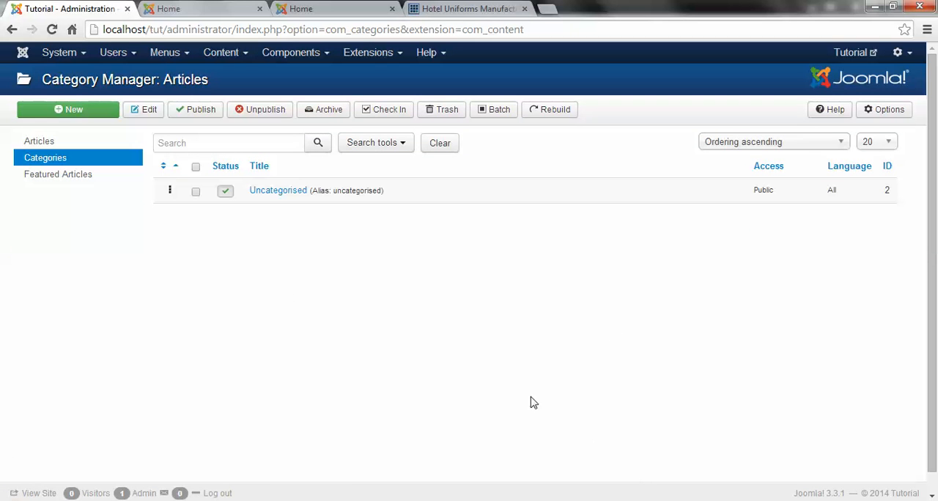
left_click(453, 8)
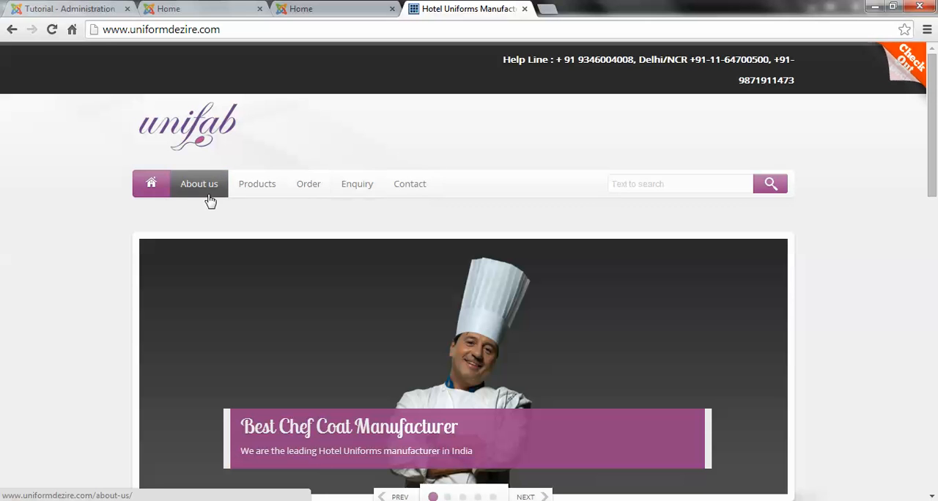
left_click(84, 8)
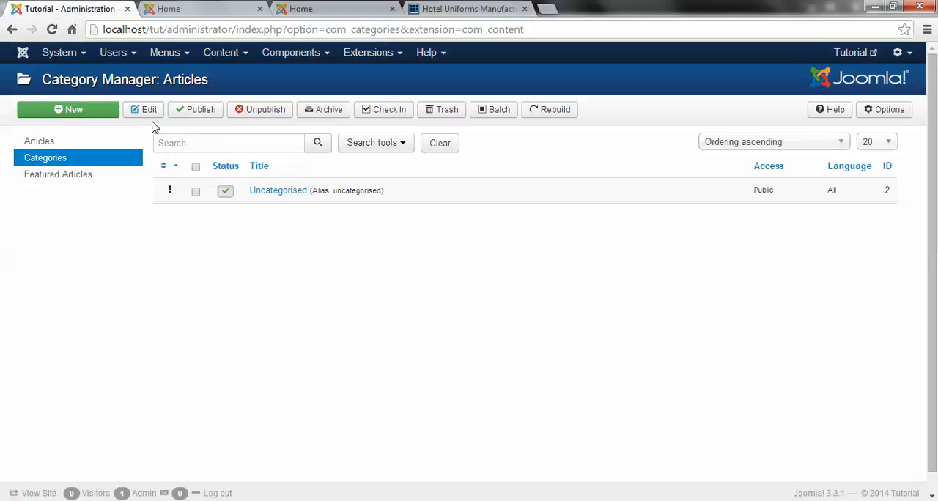
Step: Create an article category titled Home with the description "this is home page", and save it while starting another category
left_click(92, 114)
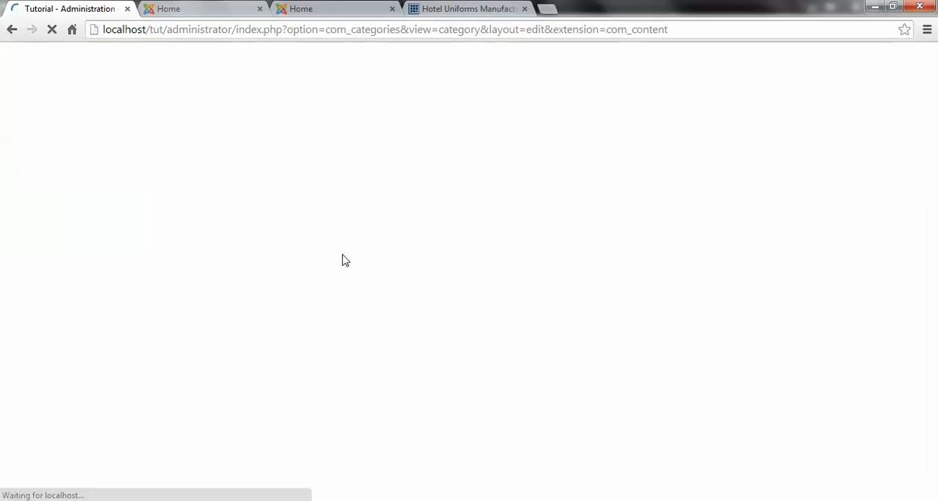
left_click(203, 142)
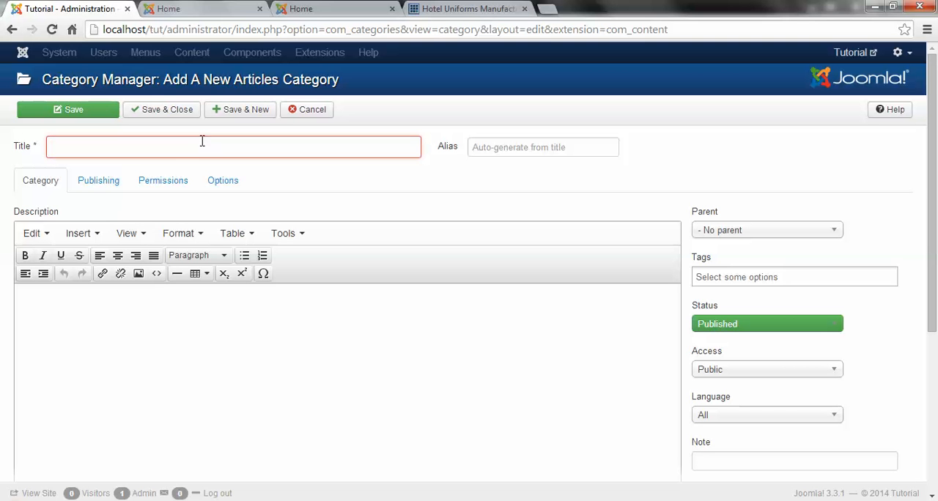
type("Hom")
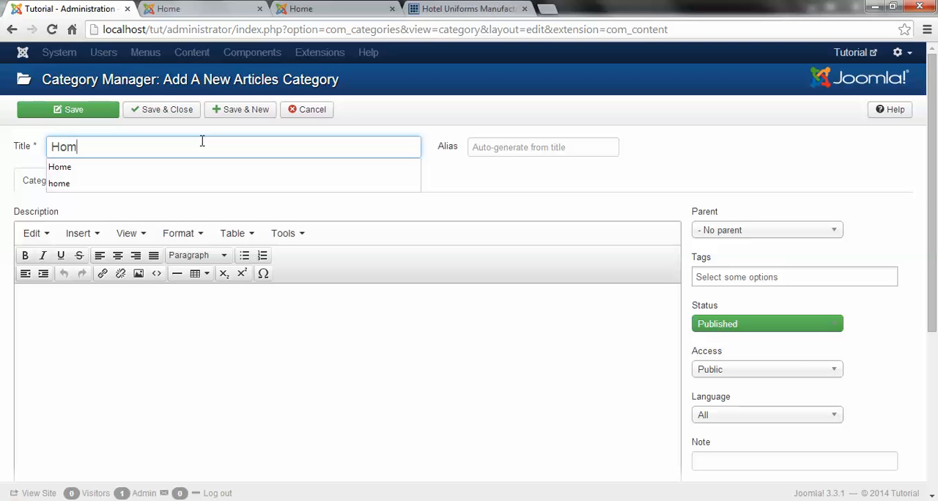
left_click(325, 350)
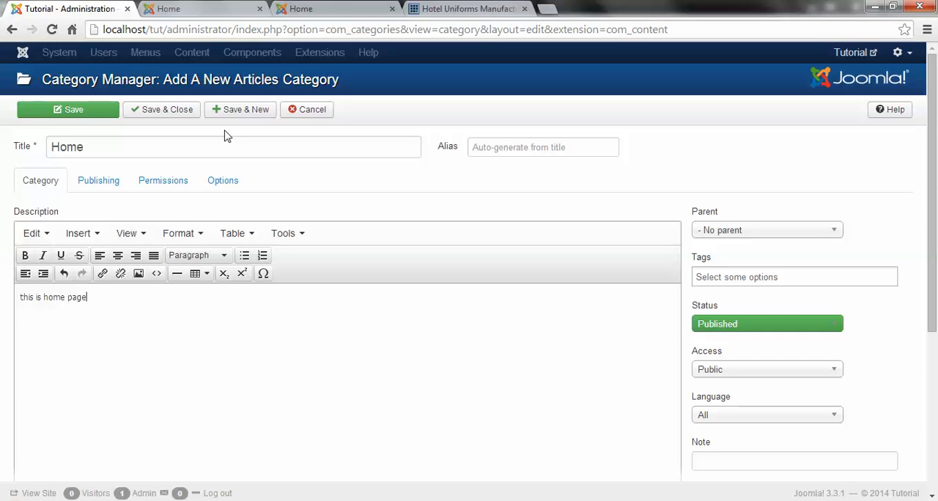
key("ctrl+a")
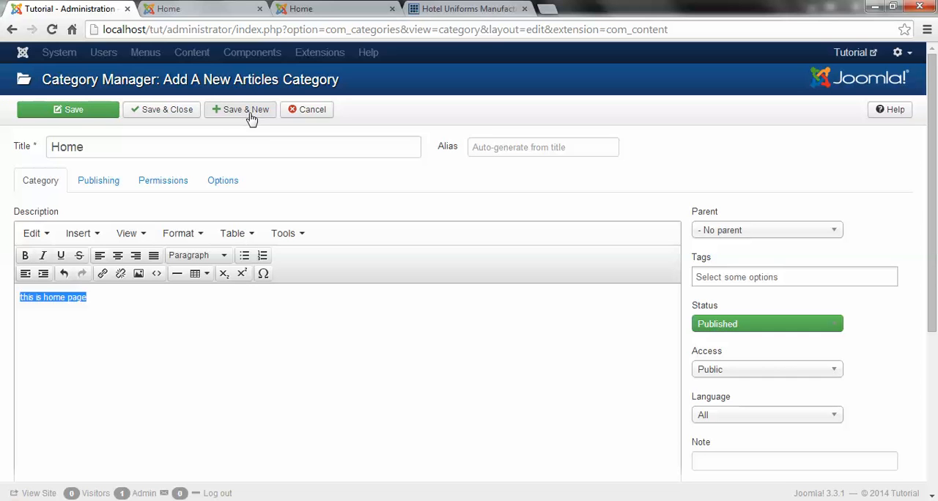
left_click(251, 116)
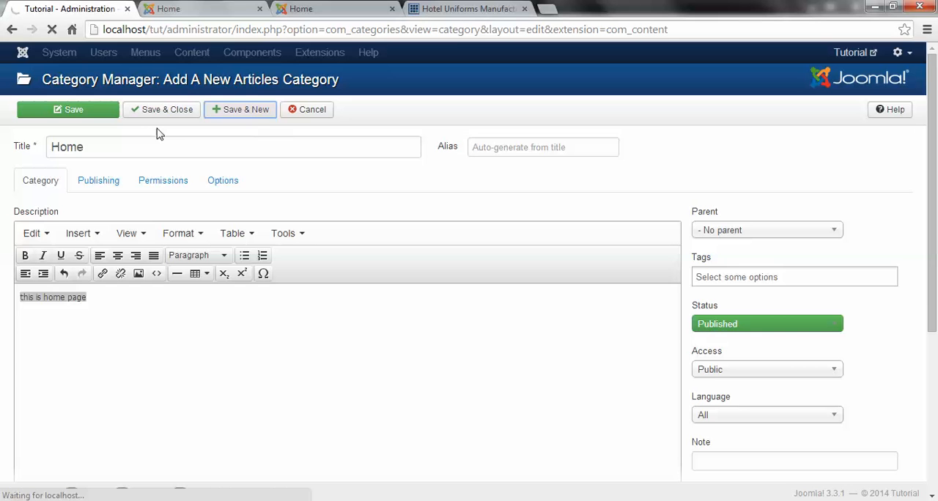
Step: Create an article category titled About Us with the description "this is about us page", and save it while starting another category
left_click(101, 195)
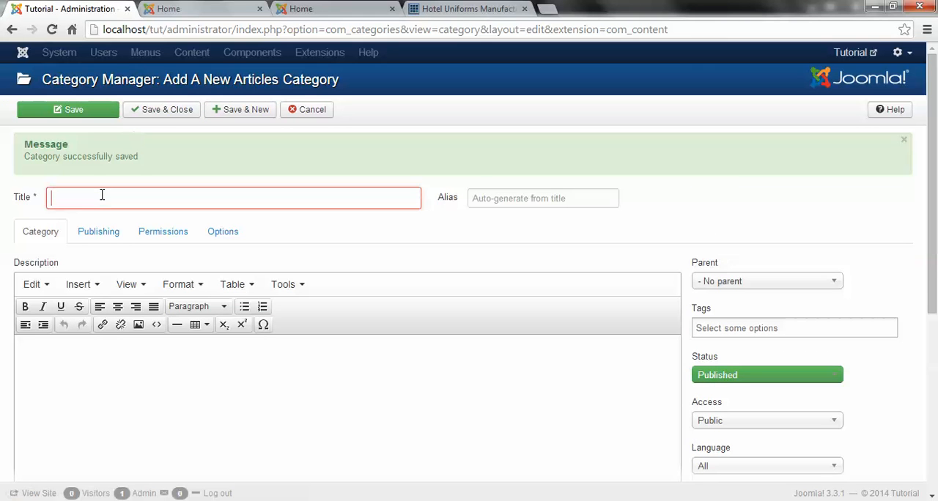
type("Abo")
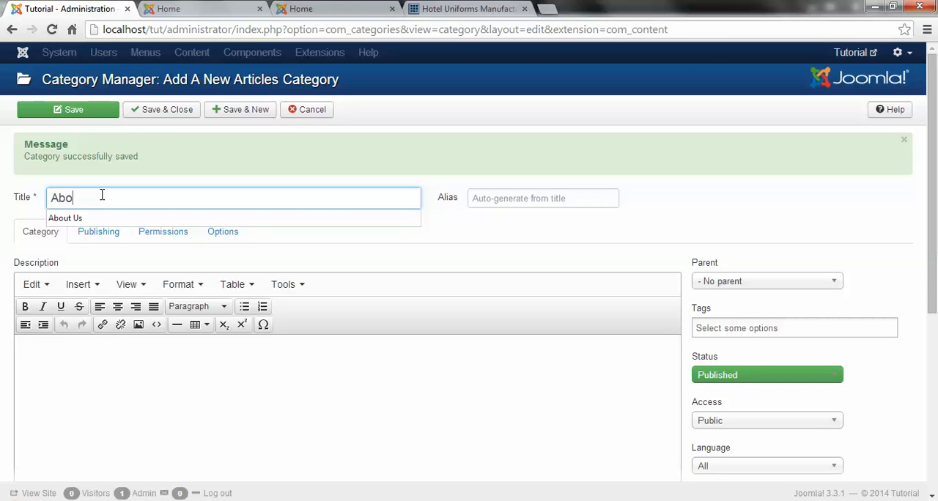
type("ut Us")
key("Tab")
left_click(168, 381)
type("this is home page")
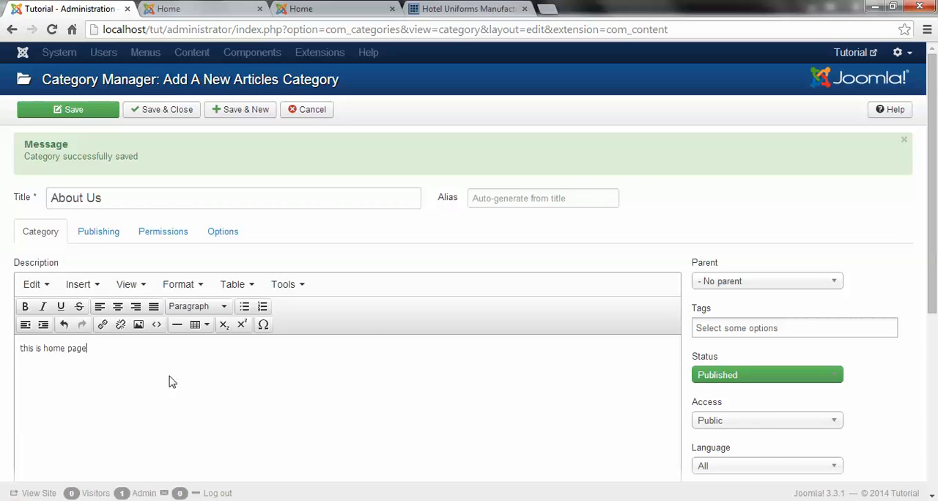
left_click_drag(45, 349, 61, 350)
type("about us")
left_click(261, 111)
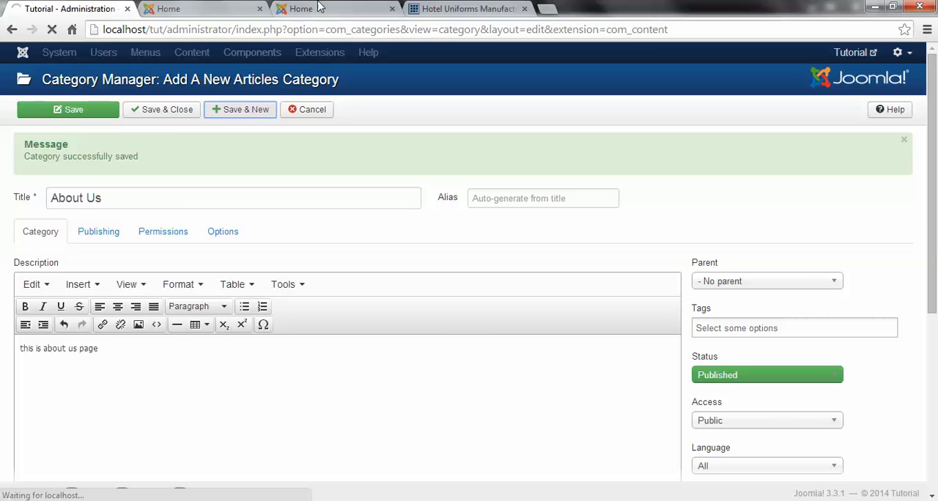
Step: Check the Hotel Uniforms site's menu for the following entry, and title the new article category Products
left_click(443, 10)
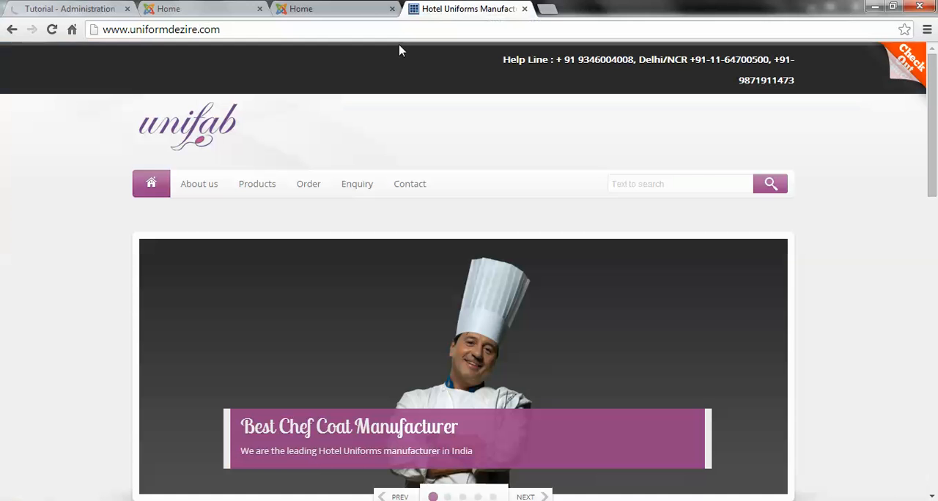
left_click(69, 9)
left_click(129, 196)
type("Pr")
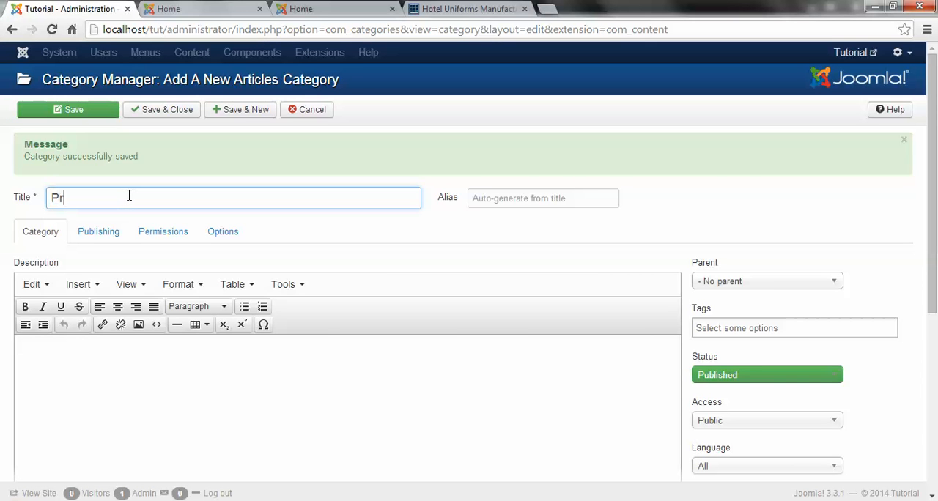
type("oducts")
key("Tab")
Step: Describe the Products category as the products page, and save it while starting another category
left_click(205, 391)
type("this is home page")
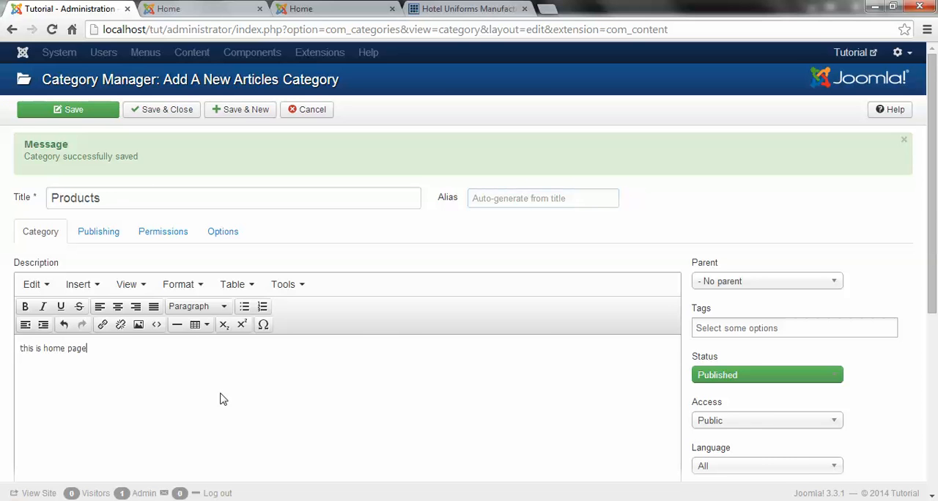
left_click_drag(43, 349, 59, 350)
type("productsa")
key("BackSpace")
key("BackSpace")
key("BackSpace")
left_click(242, 118)
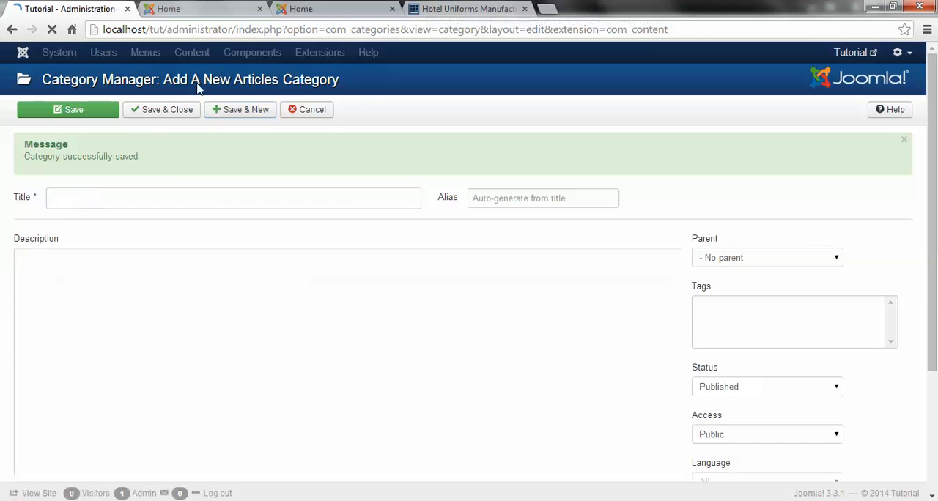
Step: Following the Hotel Uniforms menu, create a category titled Order with the description "this is order page", and save it while starting another
left_click(467, 9)
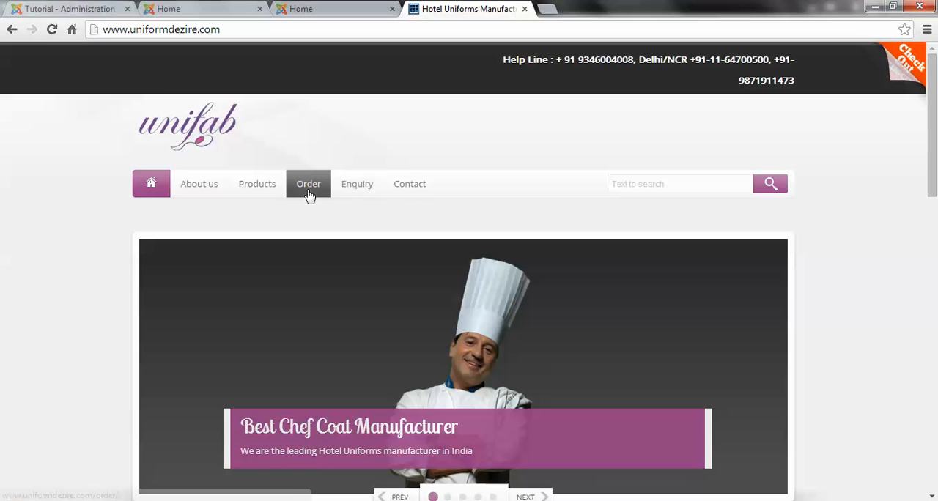
left_click(70, 9)
left_click(109, 191)
type("Order")
left_click(185, 374)
type("this is home page")
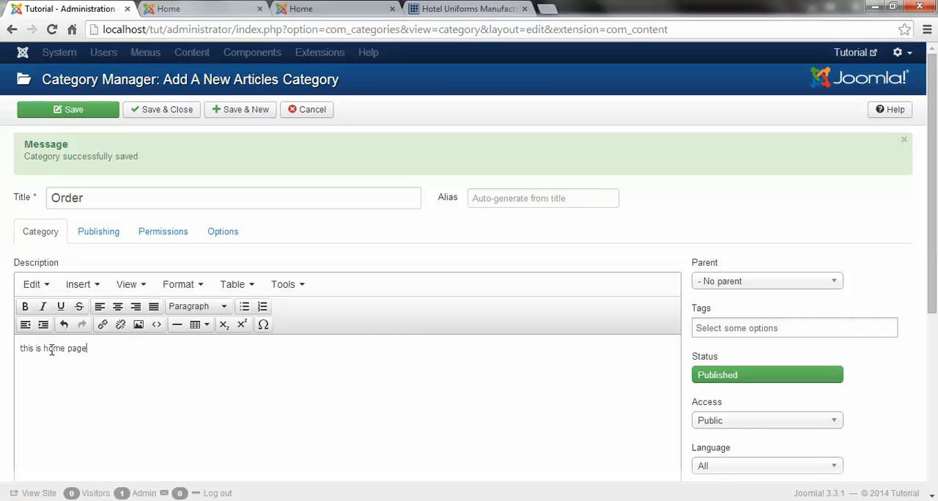
type("ordert")
key("BackSpace")
left_click(248, 112)
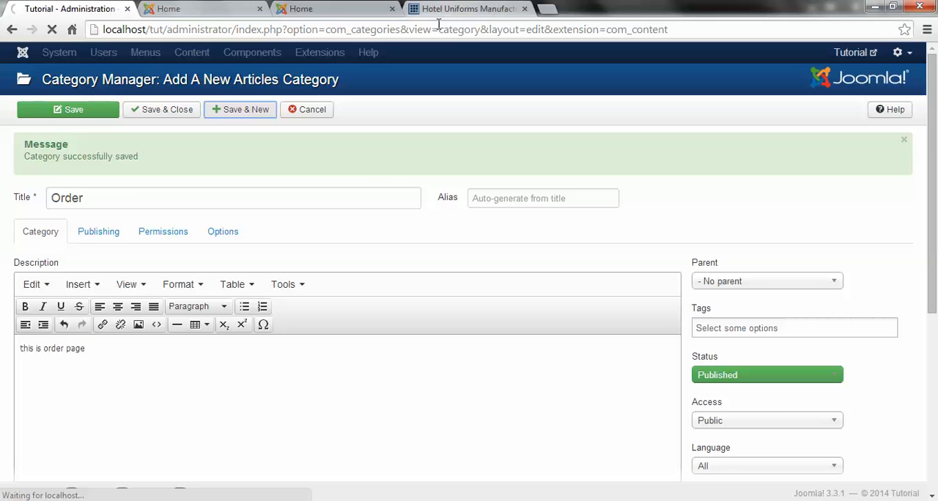
Step: Create an article category titled Enquiry with the description "this is enquiry page", and save it while starting another category
left_click(138, 200)
type("Wnquiry")
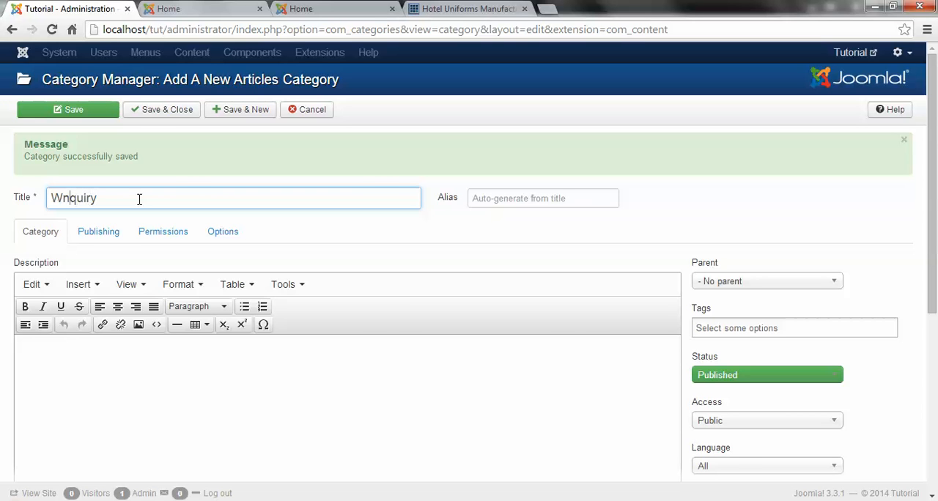
key("BackSpace")
type("E")
left_click(225, 375)
type("this is home page")
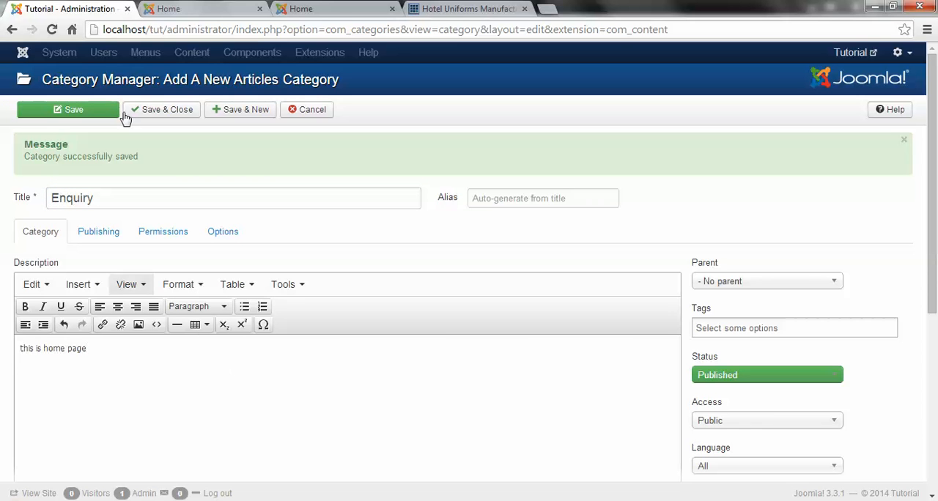
left_click_drag(42, 348, 62, 349)
key("BackSpace")
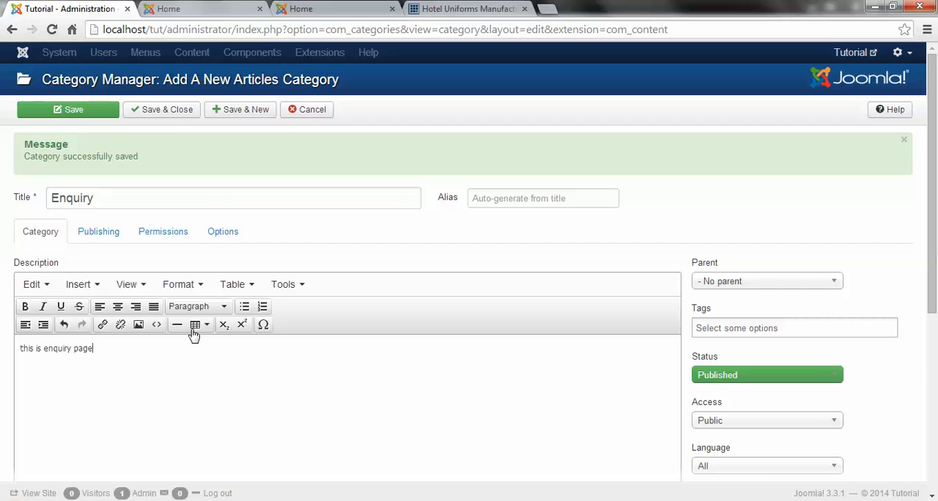
left_click(249, 112)
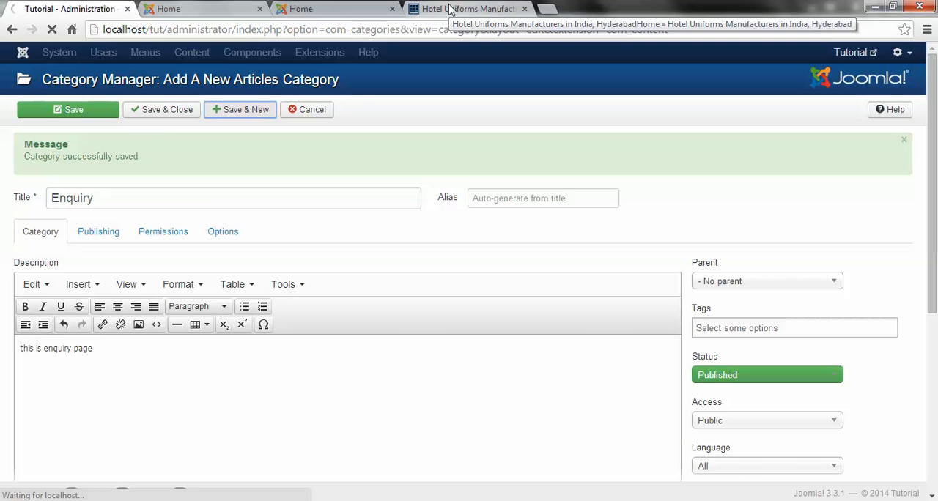
Step: Check the Hotel Uniforms menu's last entry, create a category titled Contact described as the contact page, and save and close it
left_click(450, 9)
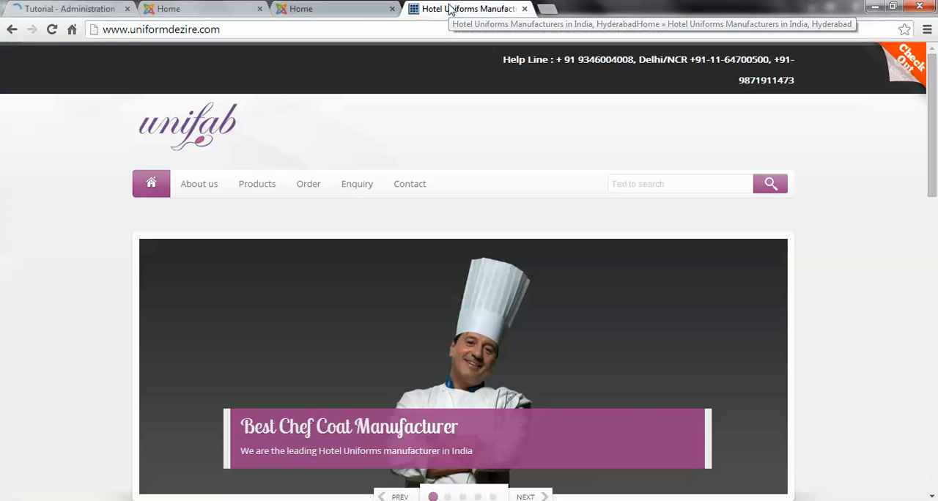
left_click(66, 9)
left_click(144, 190)
type("Contact")
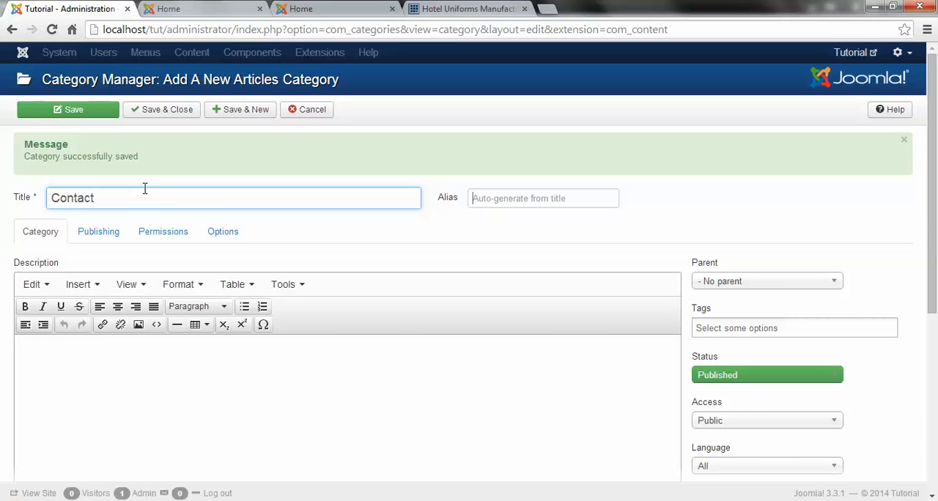
key("Tab")
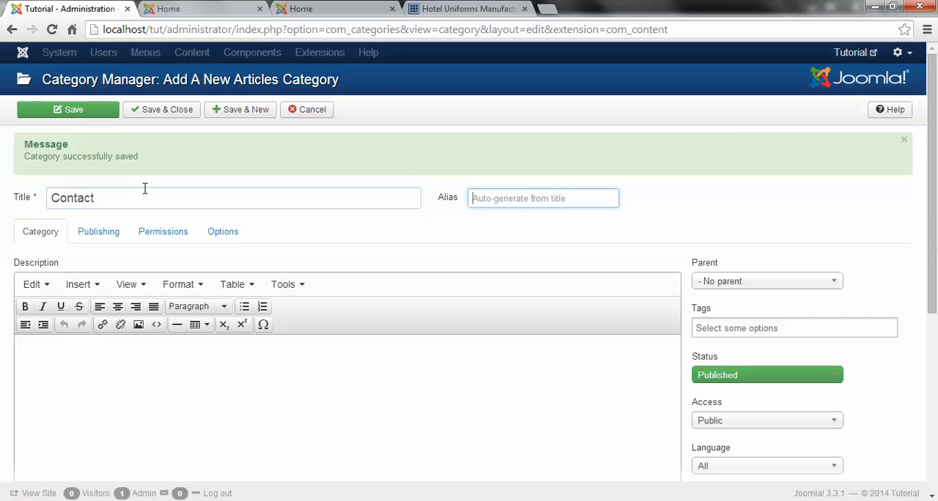
left_click(189, 408)
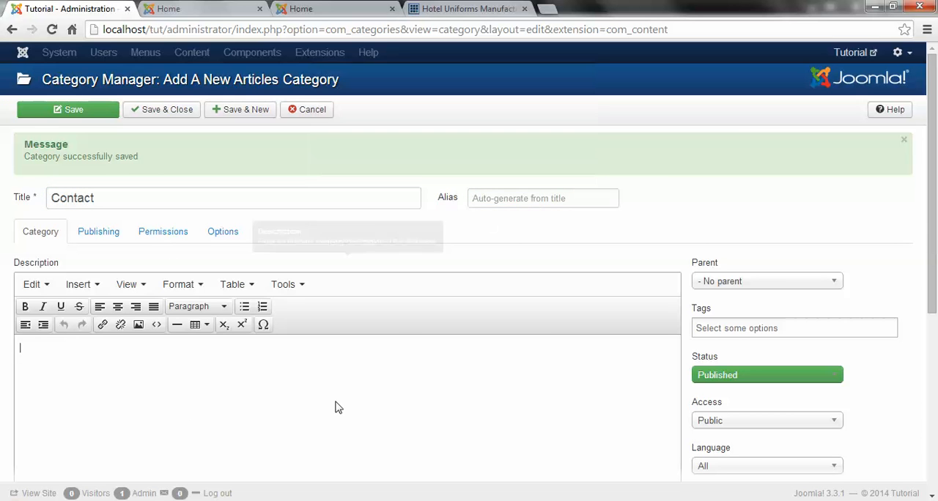
type("this is home page")
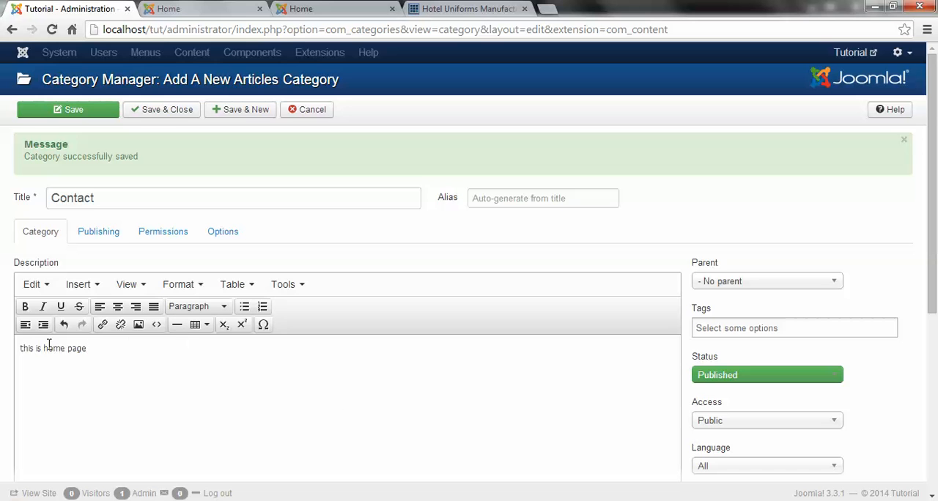
left_click_drag(45, 351, 64, 353)
type("contact")
left_click(169, 117)
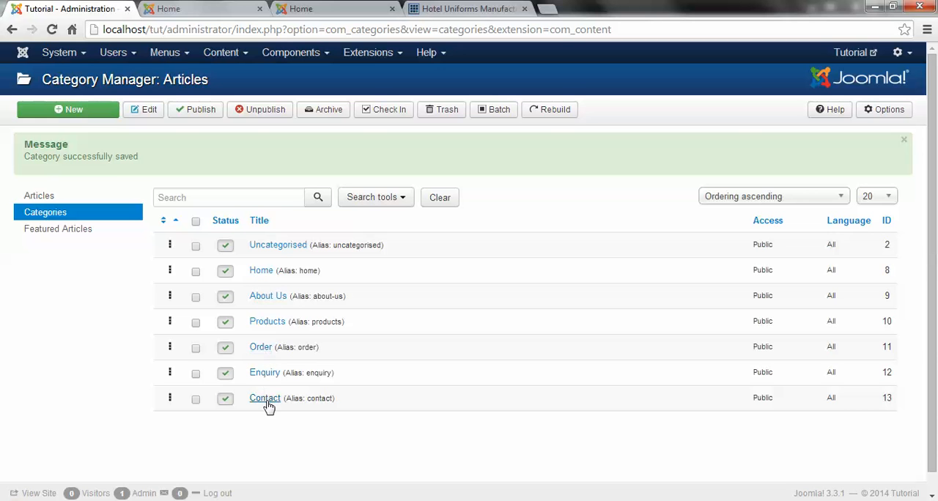
left_click(241, 57)
mouse_move(243, 97)
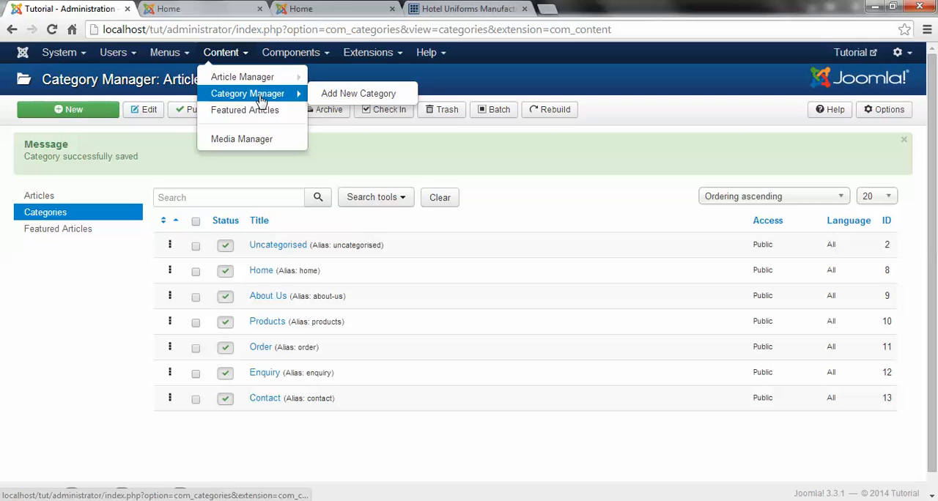
left_click(374, 99)
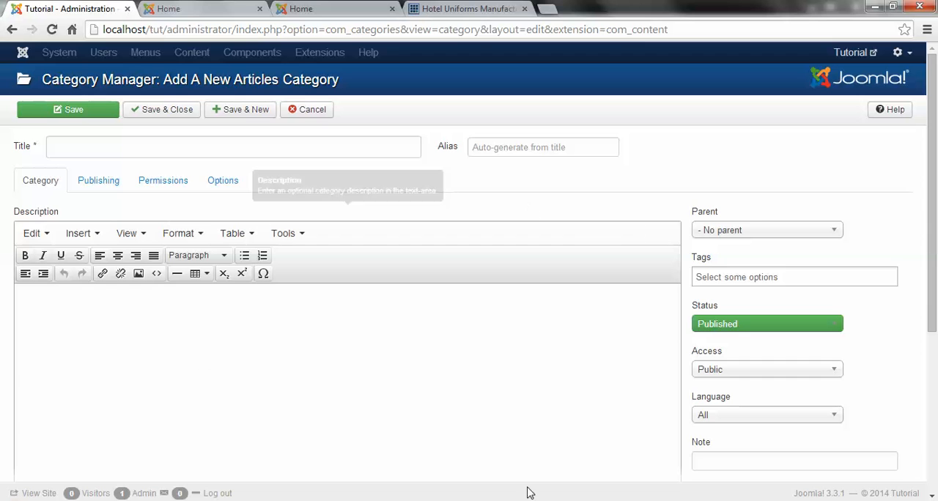
left_click(308, 112)
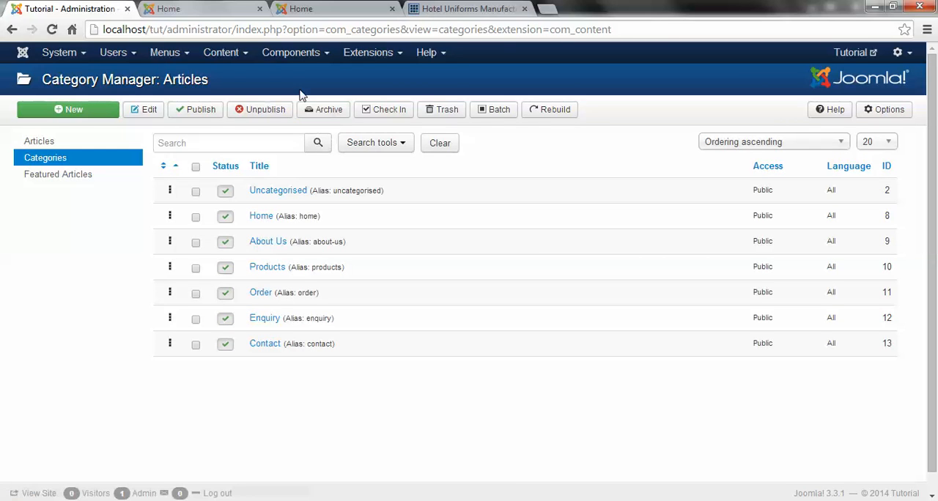
Step: Reload the Tutorial front page and examine which entries its main menu shows
left_click(189, 9)
left_click(192, 28)
key("Return")
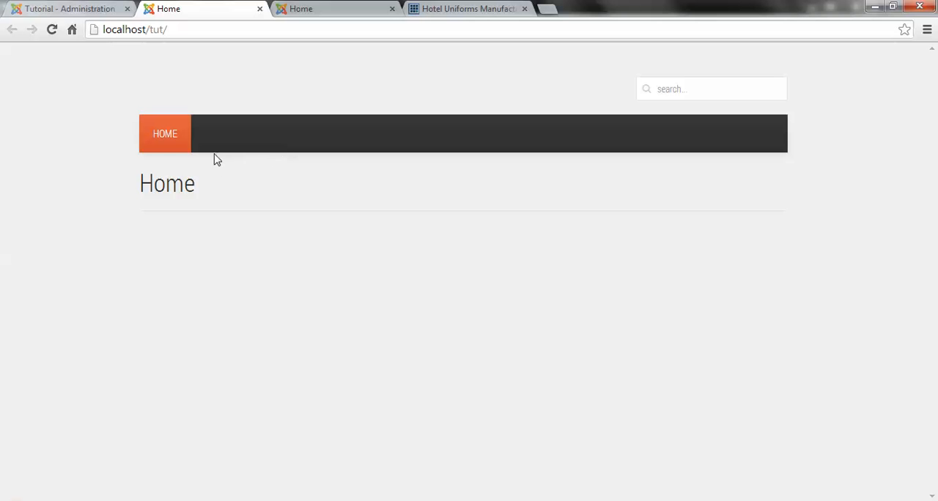
Step: Return to the administration and open the Main Menu's Home item for editing
left_click(65, 8)
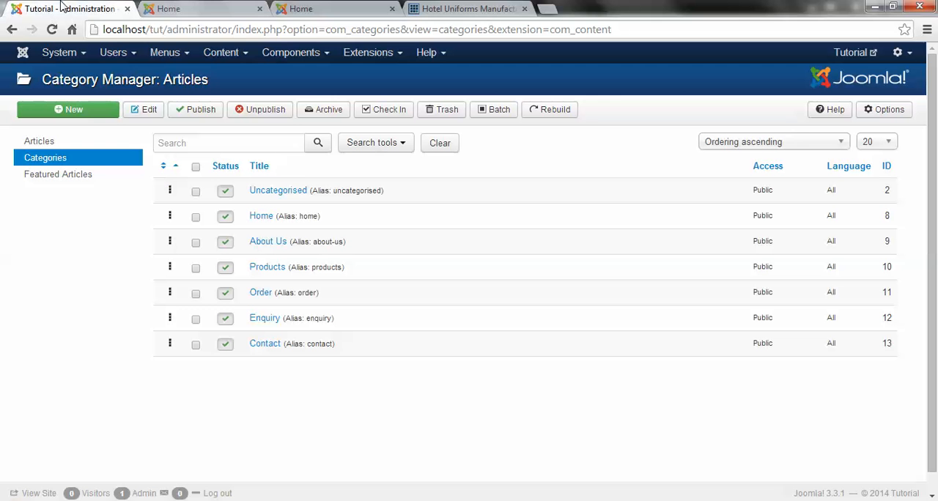
left_click(184, 63)
left_click(183, 105)
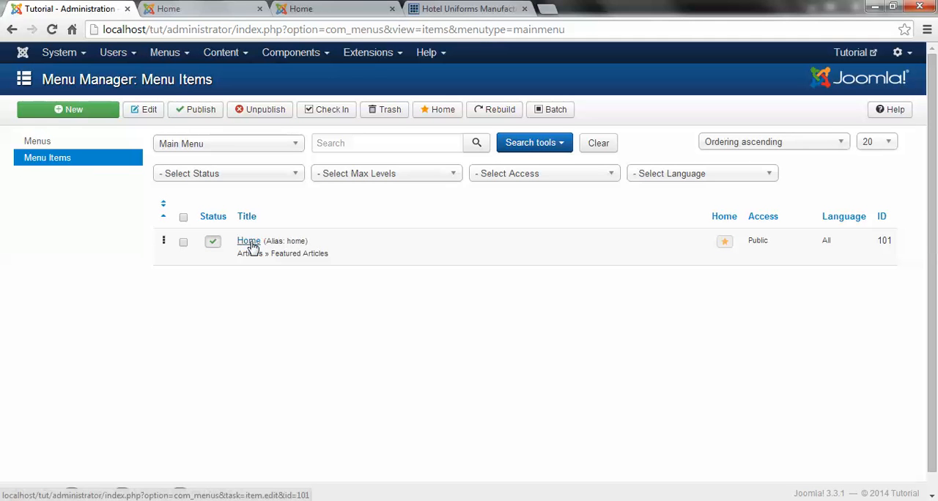
left_click(250, 242)
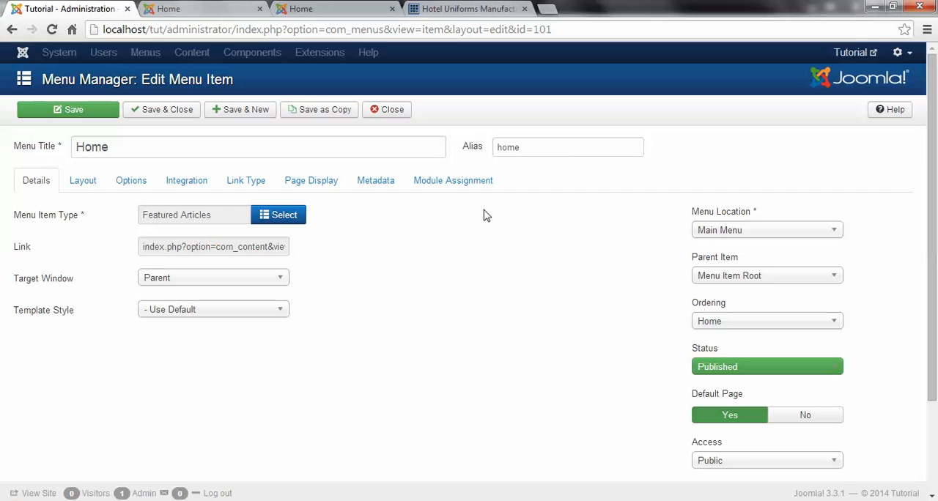
Step: Change the Home menu item's type to List All Categories with Home as top-level category, and save it
left_click(277, 220)
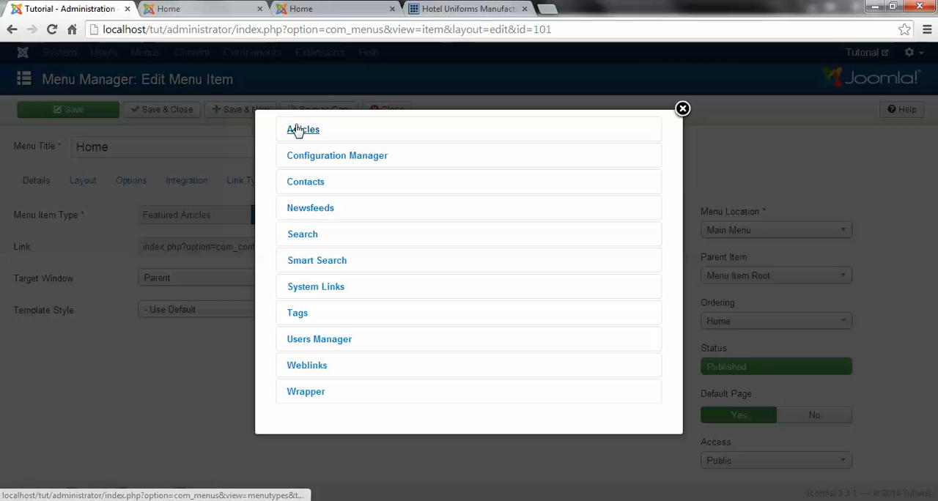
left_click(307, 132)
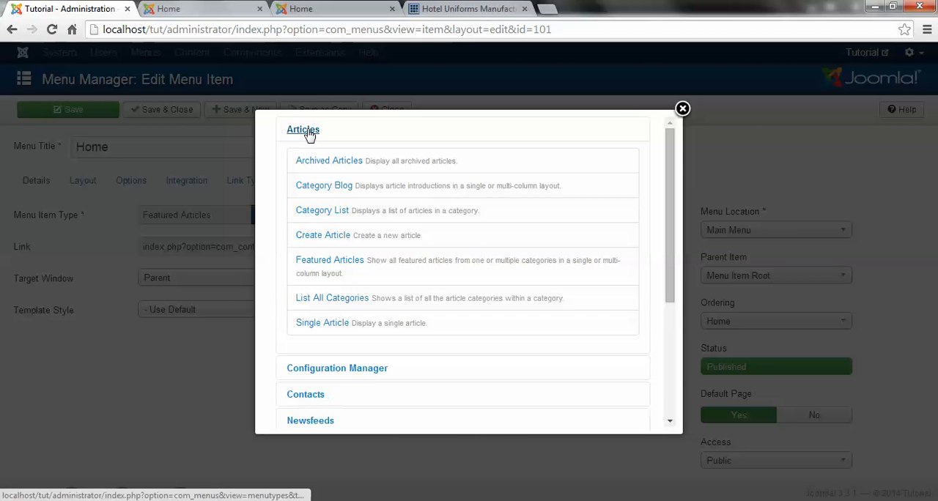
left_click(337, 300)
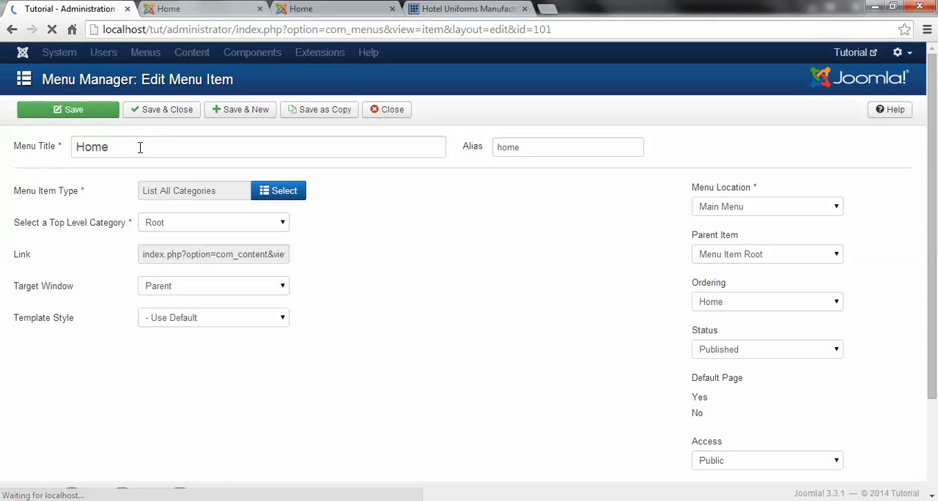
mouse_move(35, 252)
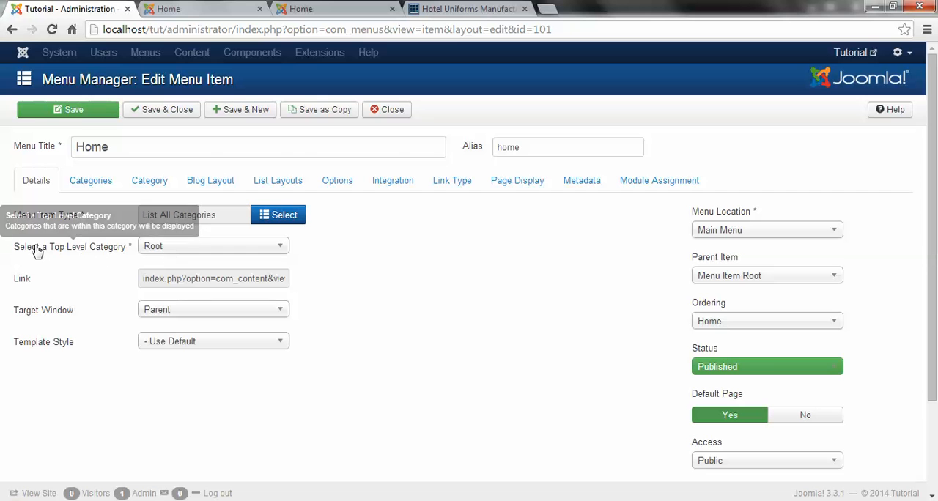
left_click(168, 254)
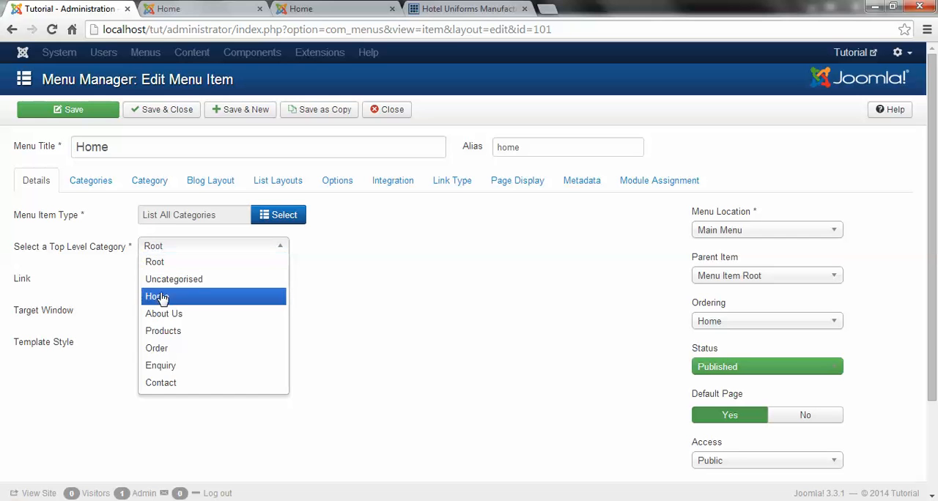
left_click(164, 297)
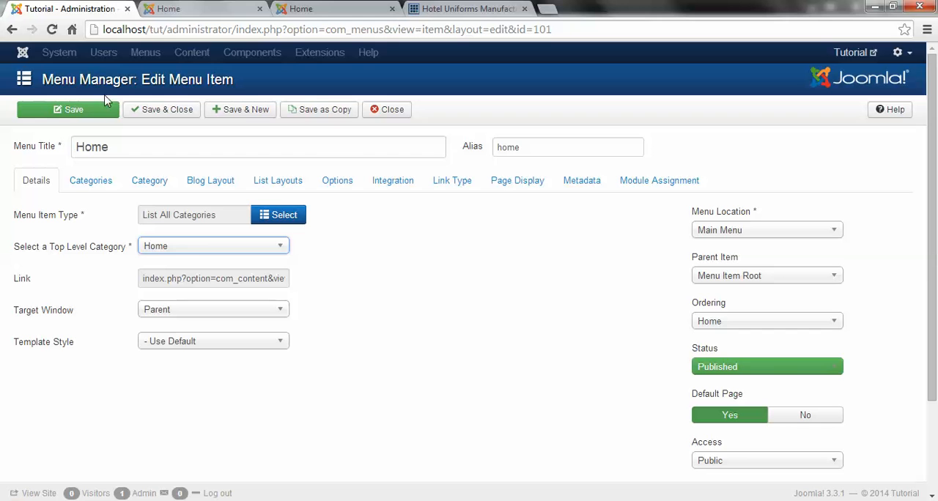
left_click(76, 116)
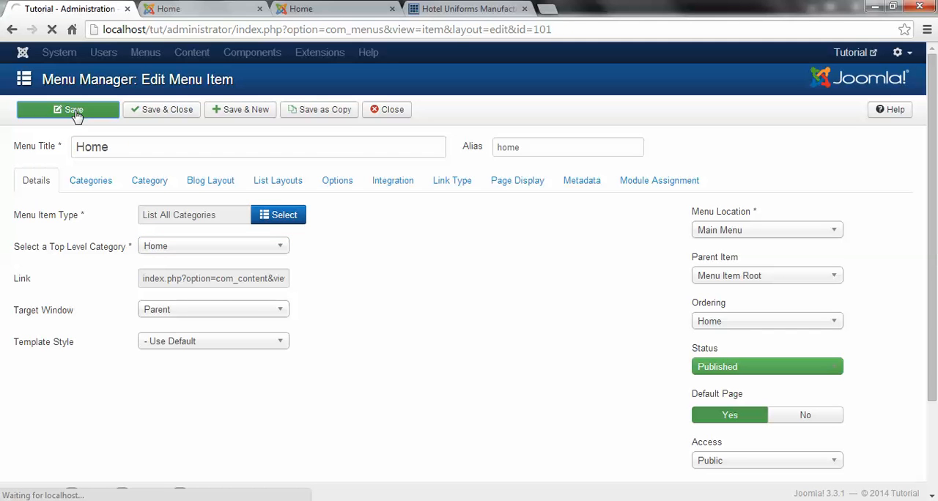
Step: Reload the Tutorial front page and examine the page heading and home description text
left_click(172, 8)
left_click(187, 30)
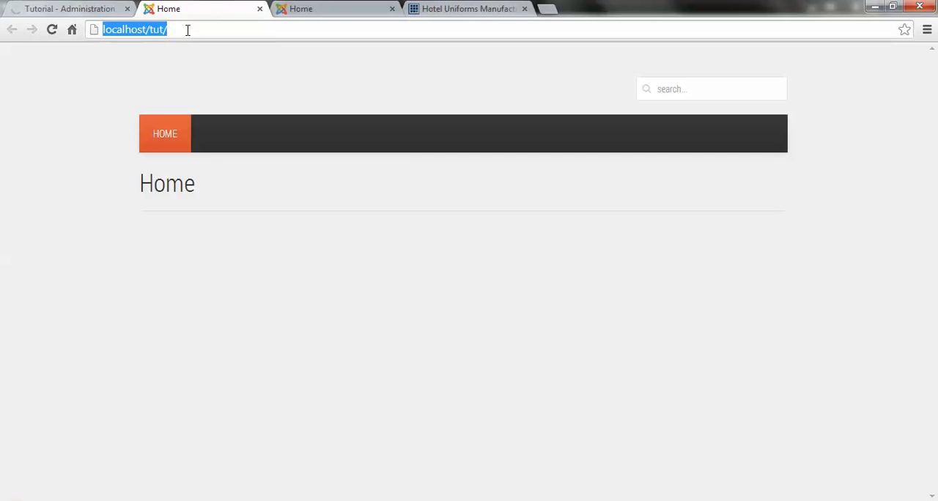
key("Return")
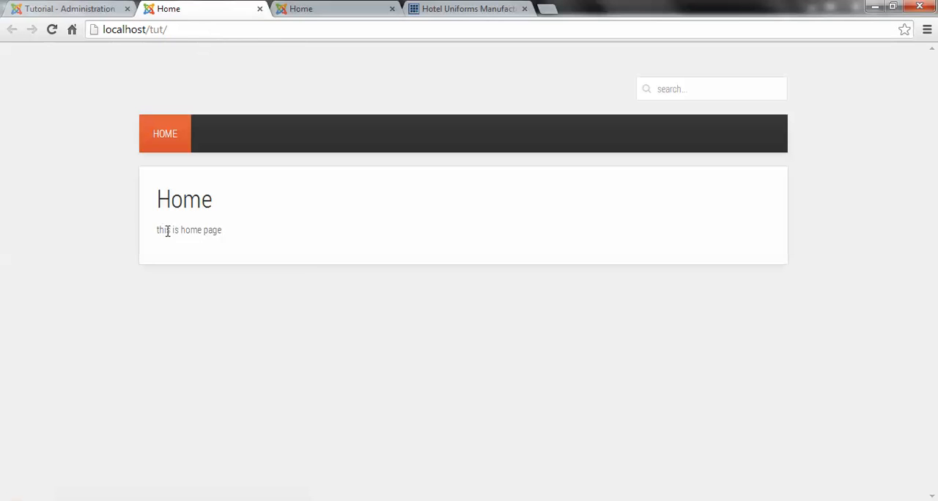
left_click_drag(190, 229, 236, 228)
left_click_drag(219, 198, 149, 181)
left_click_drag(235, 203, 132, 204)
left_click_drag(162, 8, 176, 9)
left_click(218, 196)
double_click(163, 200)
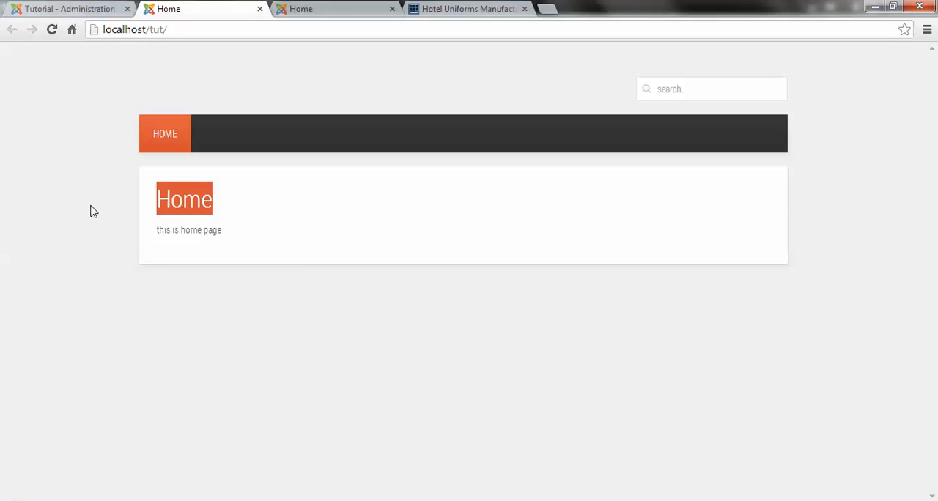
Step: Return to the administration and set the Home menu item's Add Menu Title option to No
left_click(44, 8)
left_click(284, 232)
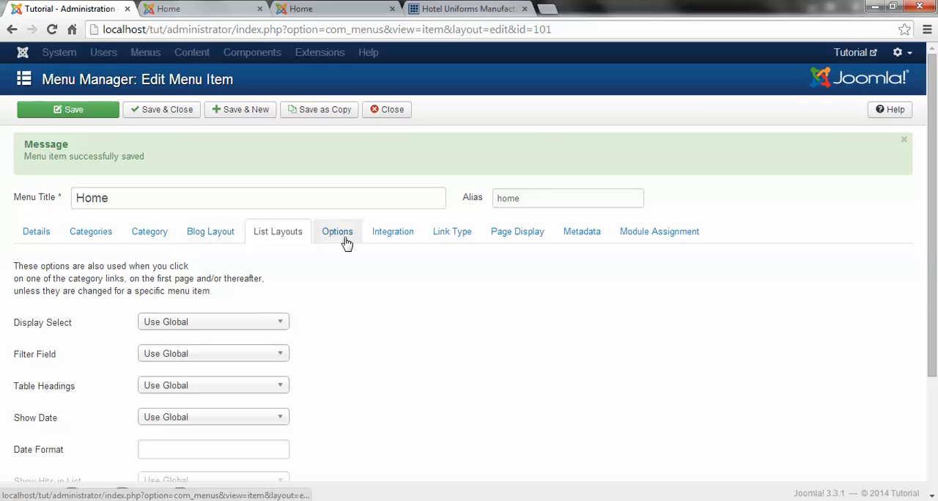
left_click(448, 233)
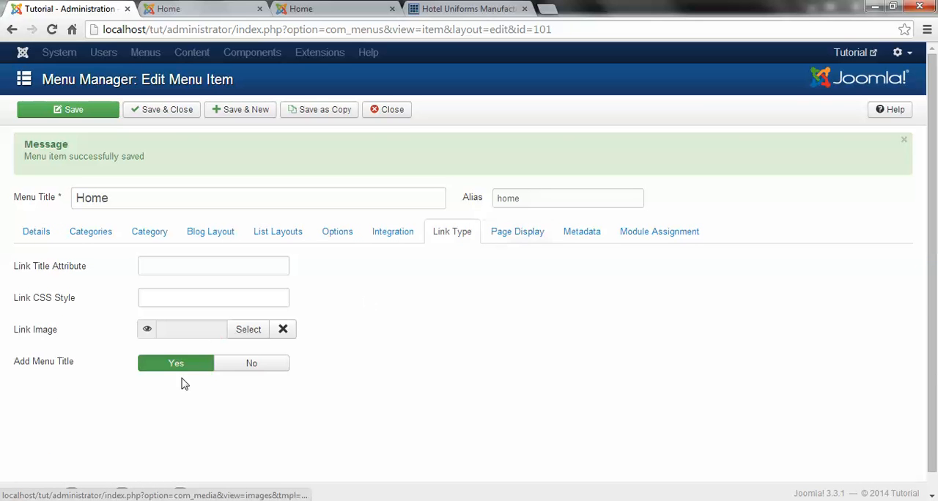
left_click(253, 370)
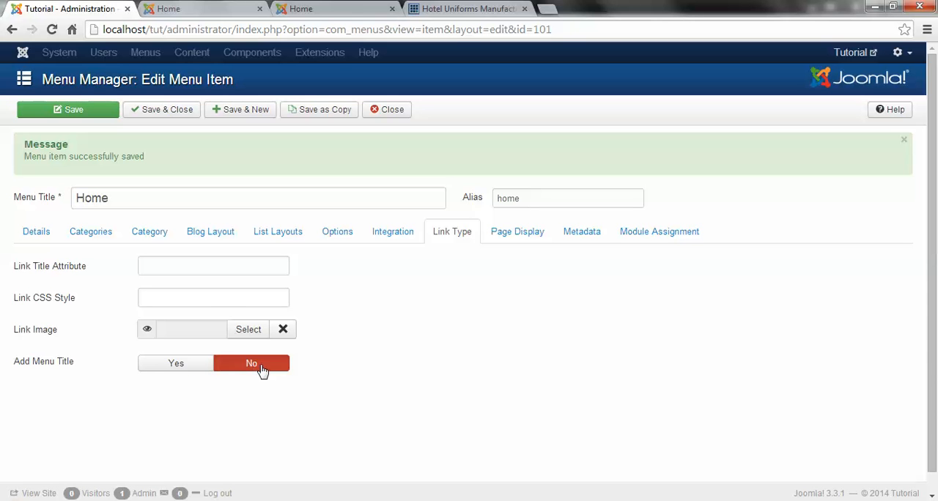
Step: Turn off Show Page Heading for the Home item, set its browser page title to Tutorial, and save and close it
left_click(498, 230)
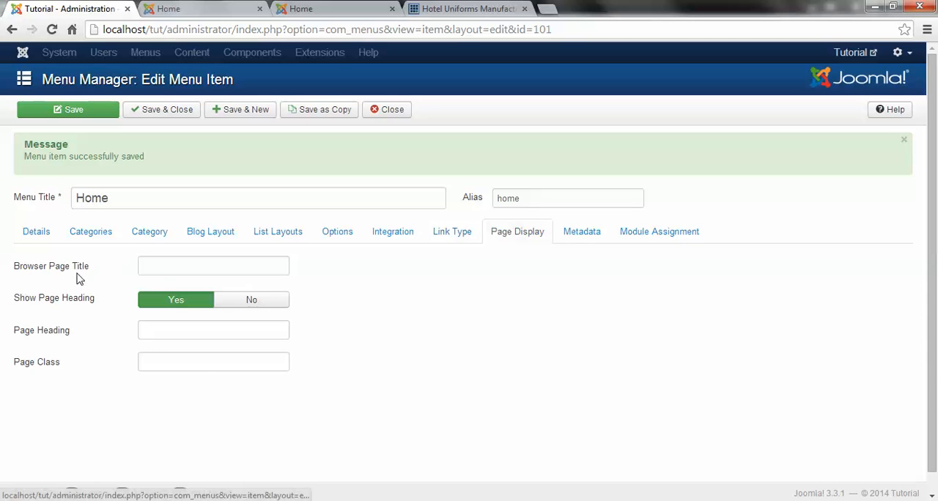
left_click(251, 302)
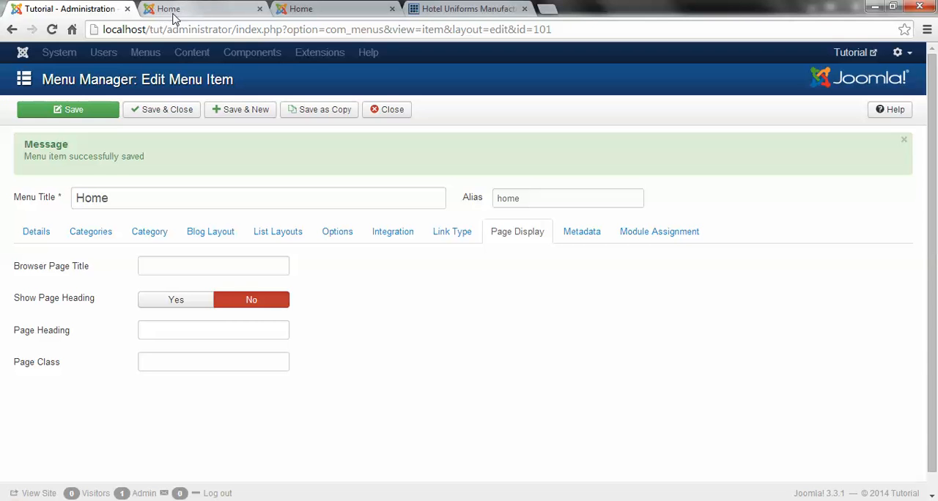
left_click(170, 267)
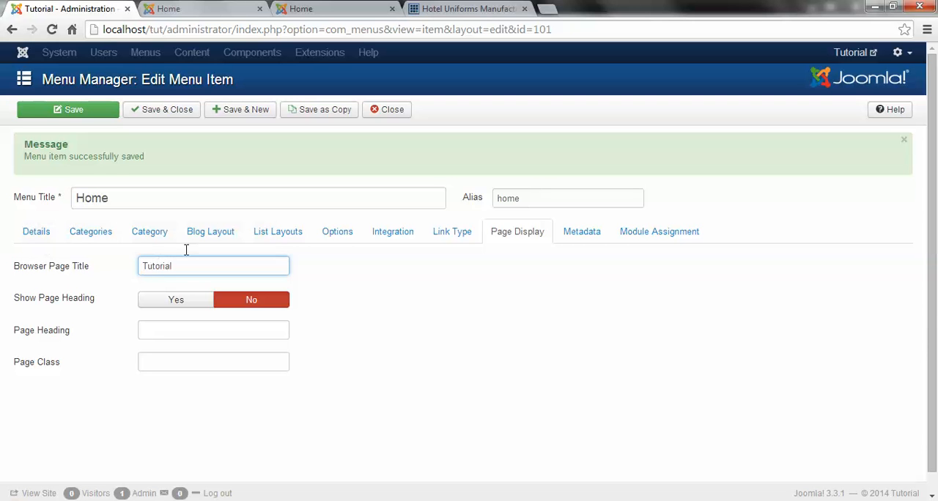
left_click(169, 114)
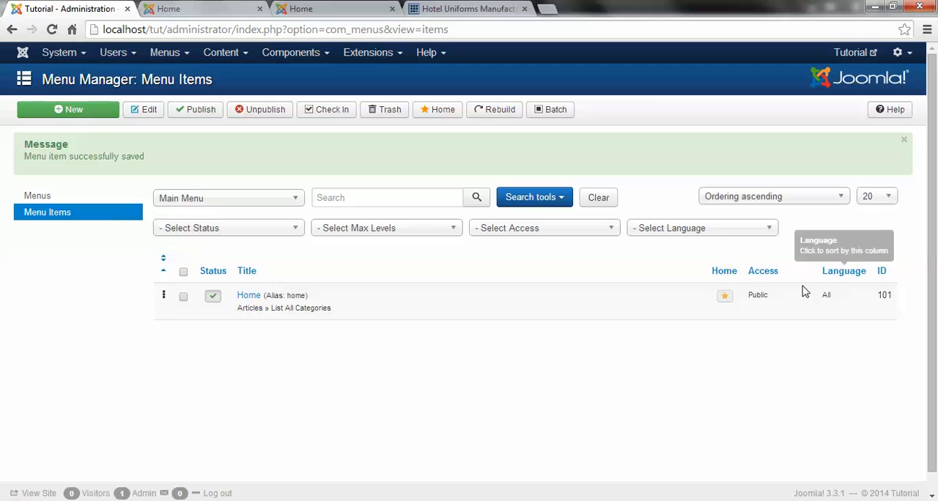
Step: Reload the Tutorial front page and check its browser title and page heading
left_click(204, 10)
left_click(207, 29)
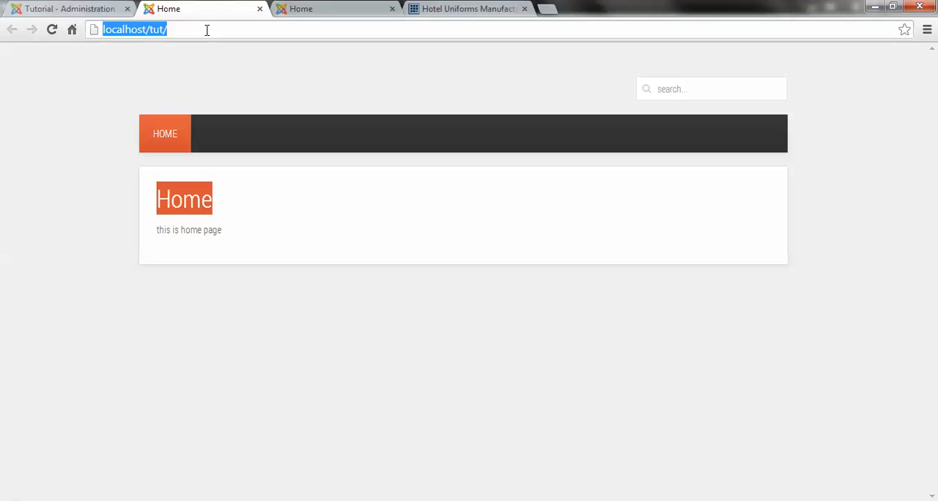
key("Return")
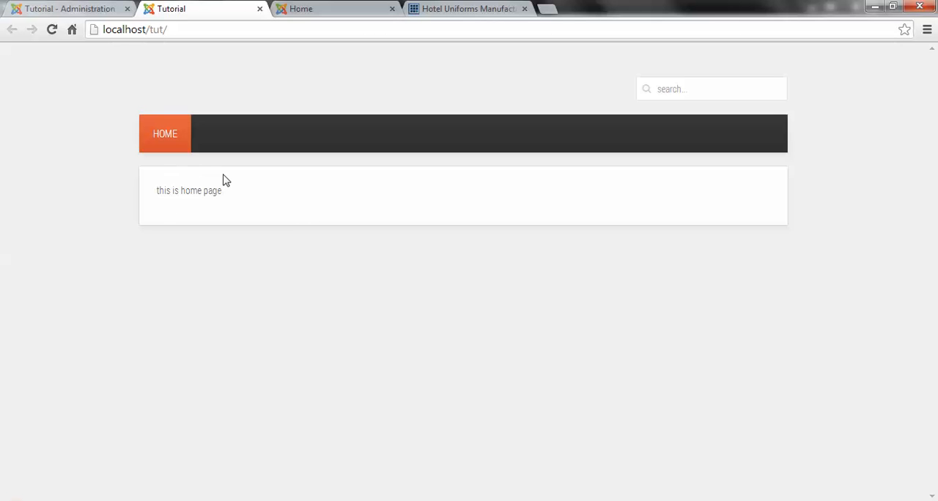
left_click_drag(154, 202, 252, 203)
left_click(253, 204)
left_click(59, 7)
left_click(183, 8)
Step: Add a Main Menu item titled About Us, type List All Categories with About Us as top-level category, and save it, starting another new item
left_click(29, 7)
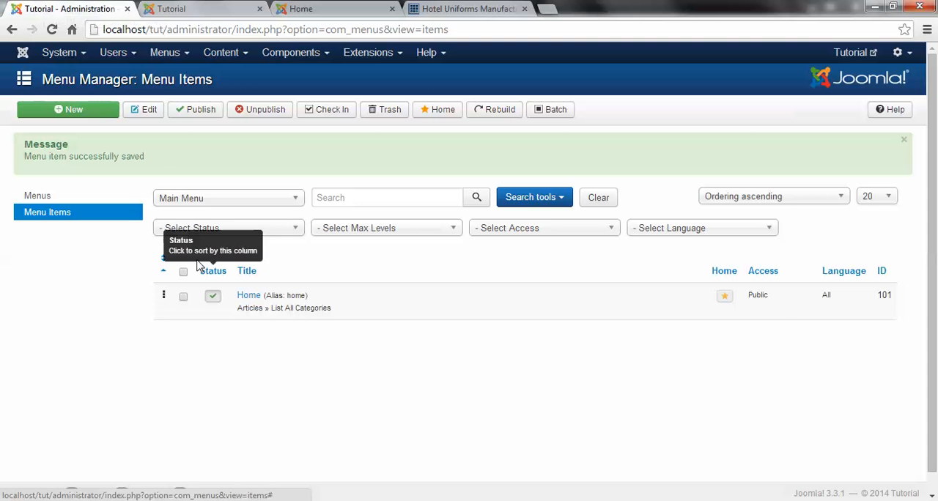
left_click(77, 116)
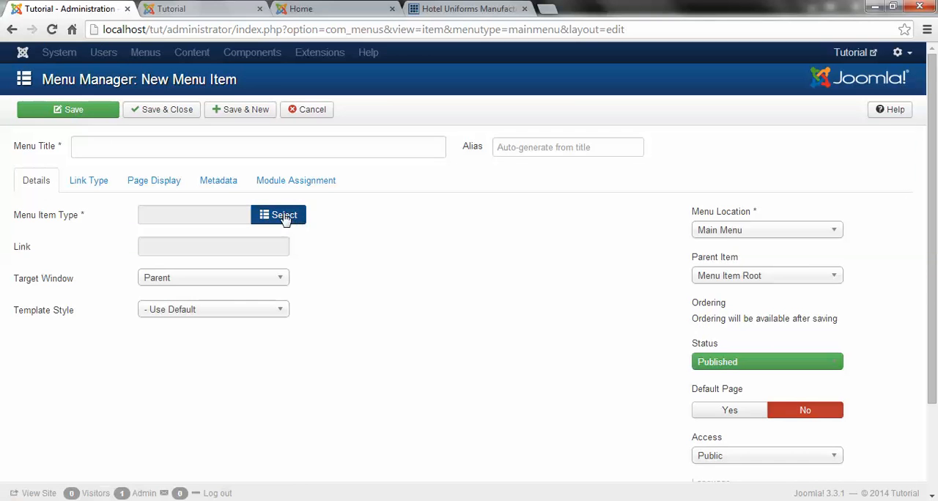
left_click(288, 221)
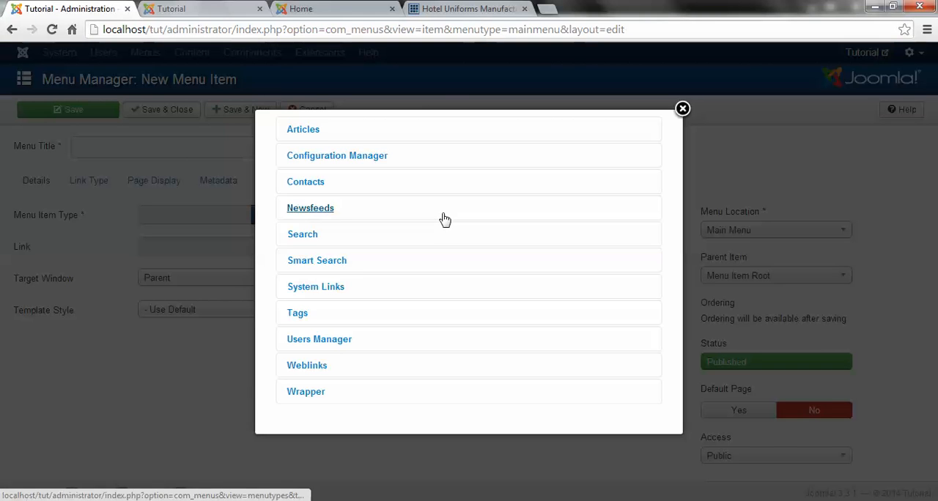
left_click(300, 131)
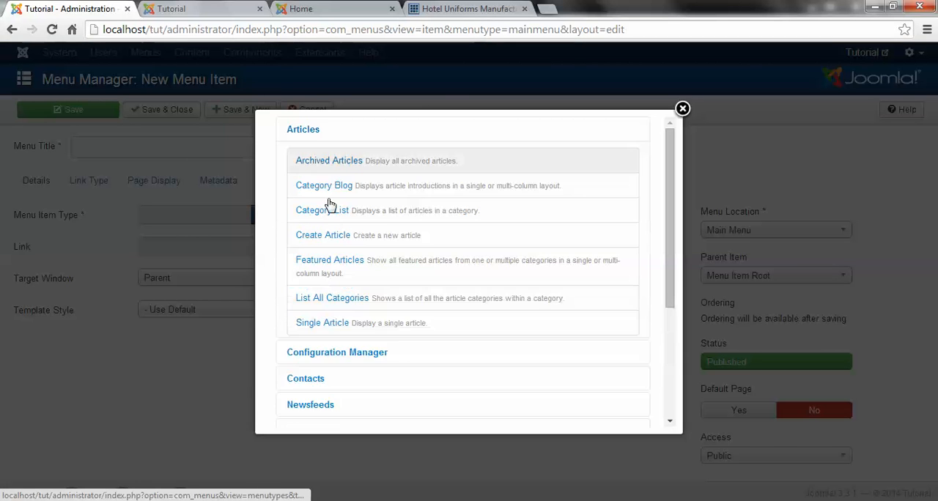
left_click(327, 299)
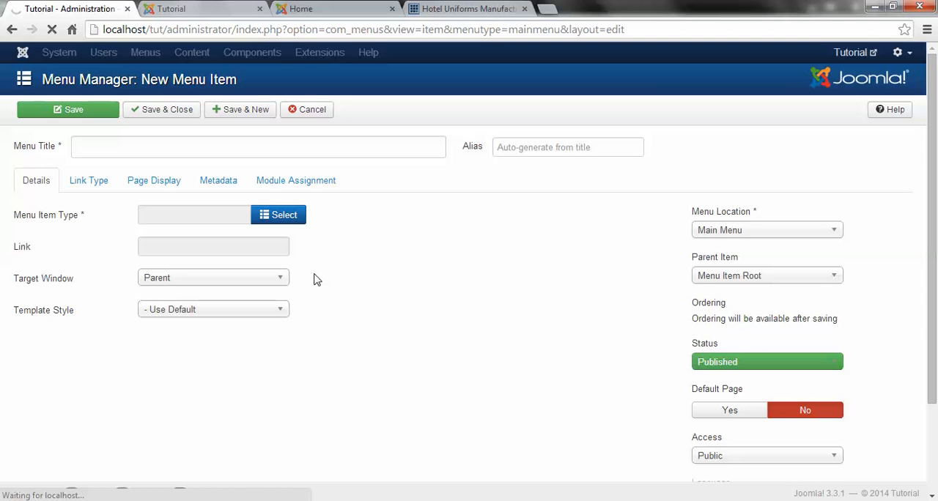
left_click(207, 251)
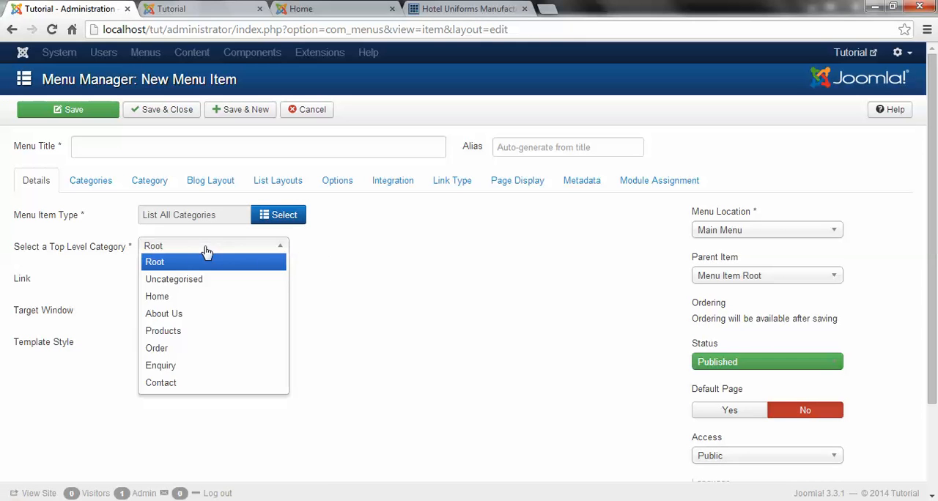
left_click(164, 313)
left_click(132, 147)
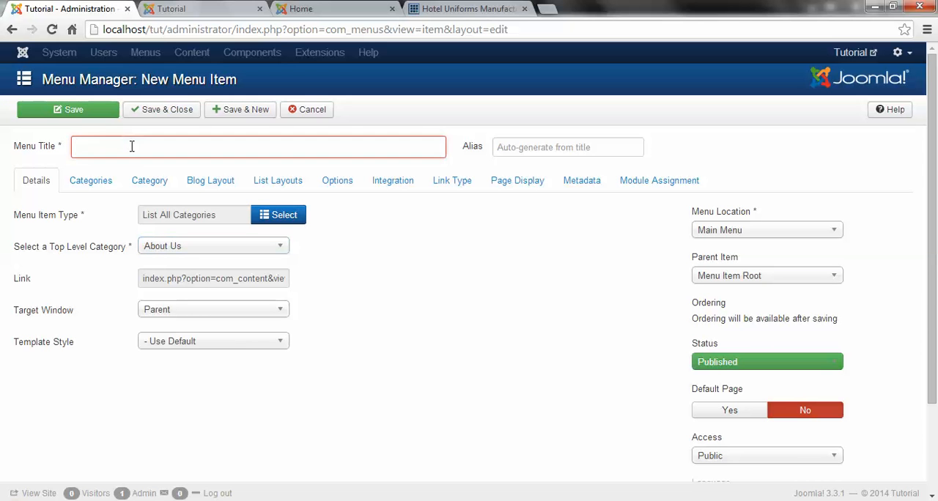
type("A")
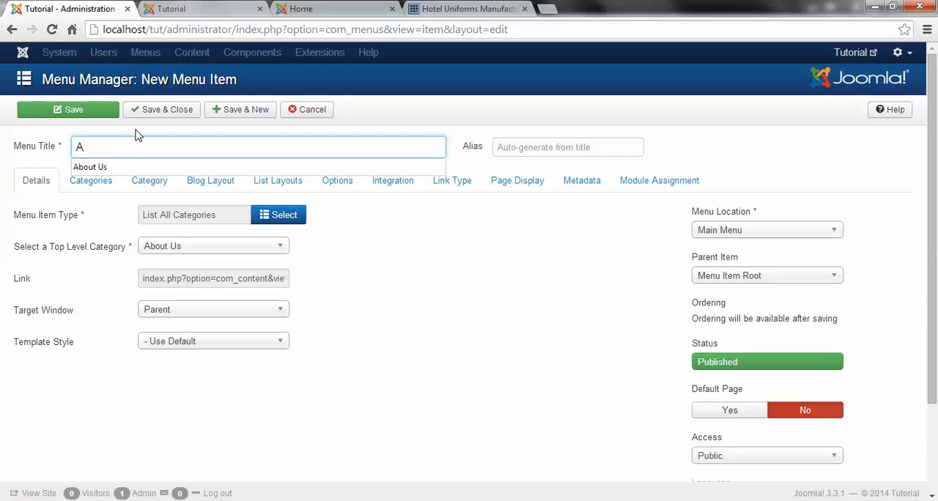
left_click(96, 167)
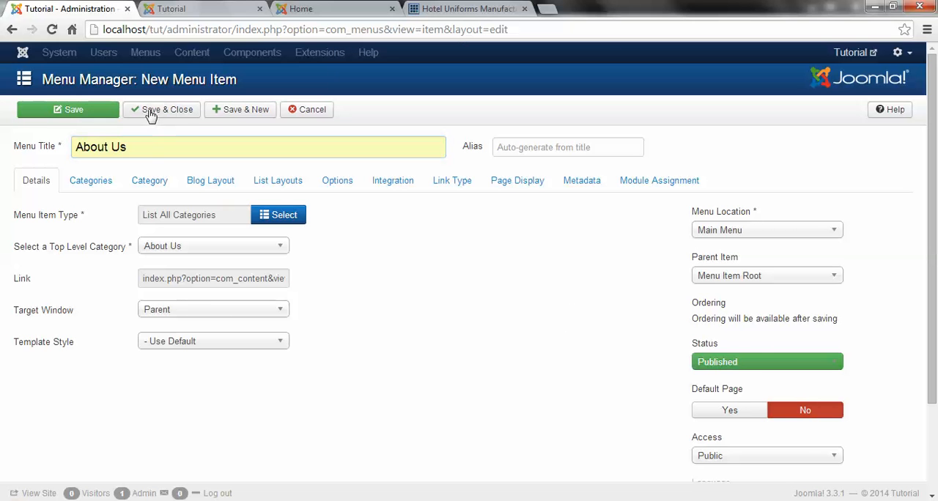
left_click(228, 113)
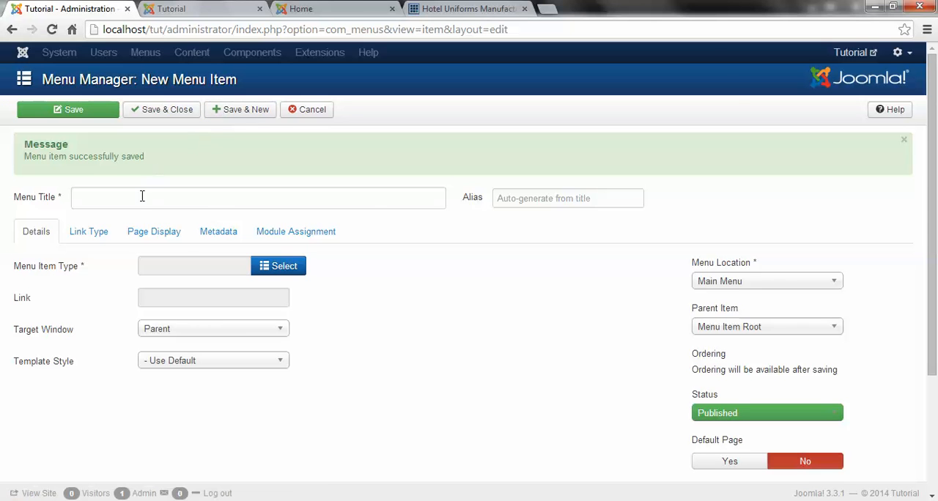
Step: Create a menu item titled Products, type List All Categories with Products as top-level category, and save it, starting another new item
left_click(267, 270)
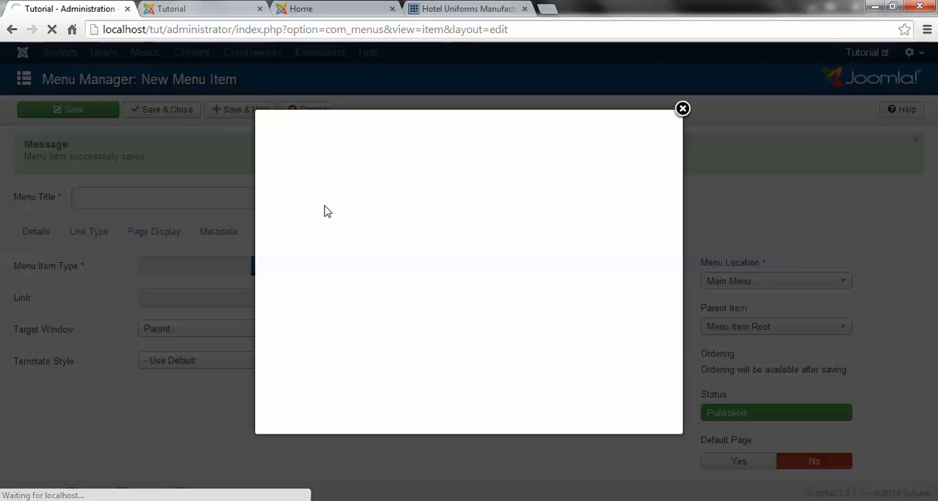
left_click(304, 130)
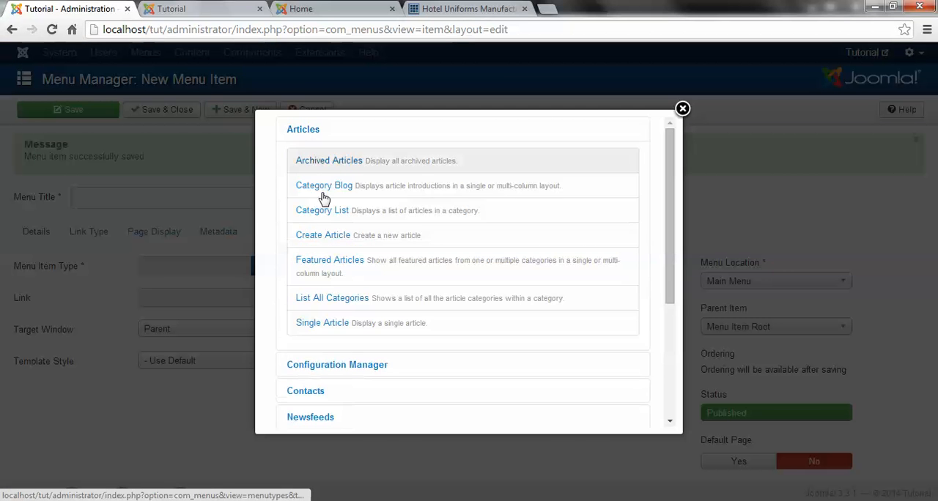
left_click(308, 298)
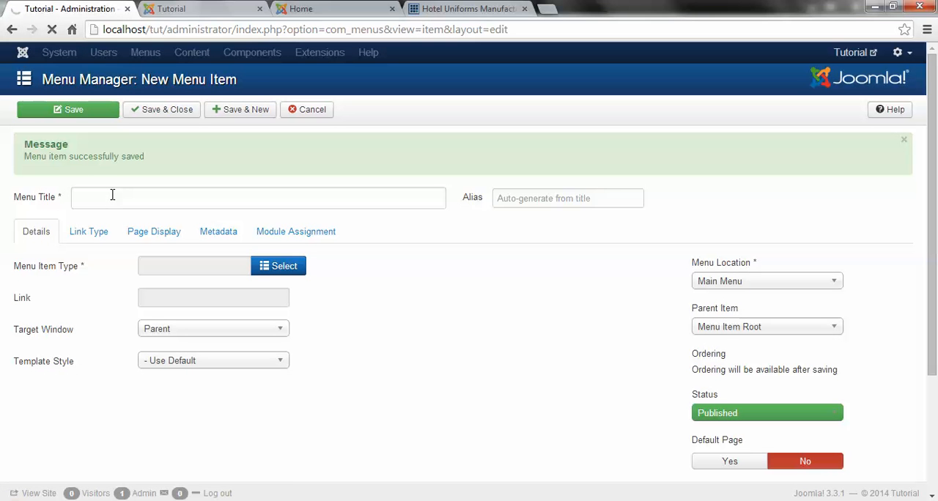
left_click(120, 148)
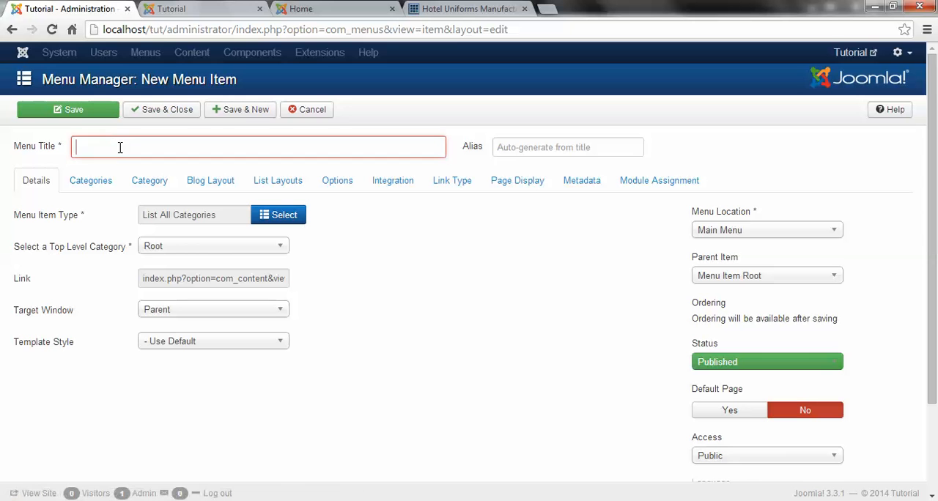
type("Pr")
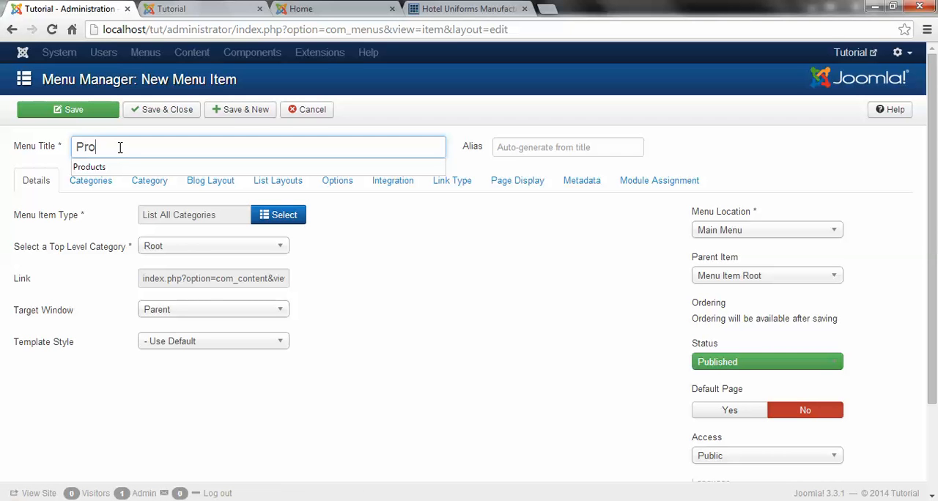
type("o")
key("Down")
key("Return")
left_click(177, 249)
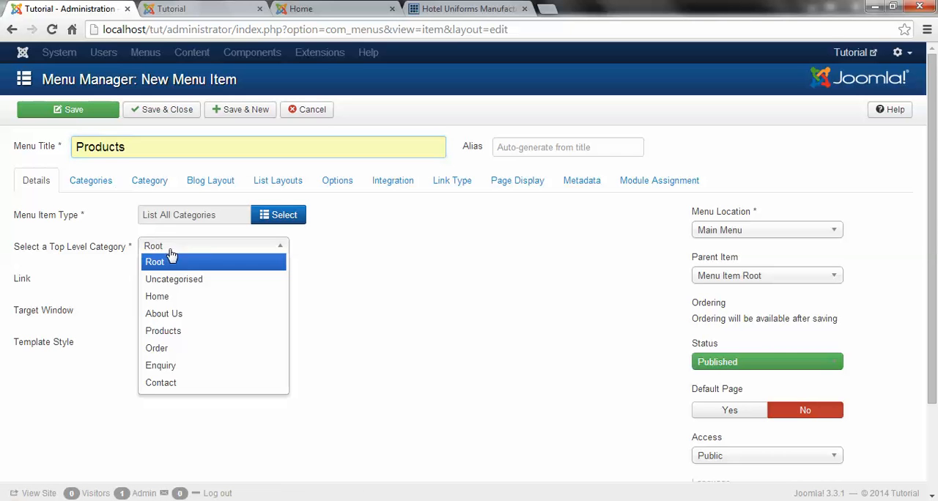
left_click(162, 331)
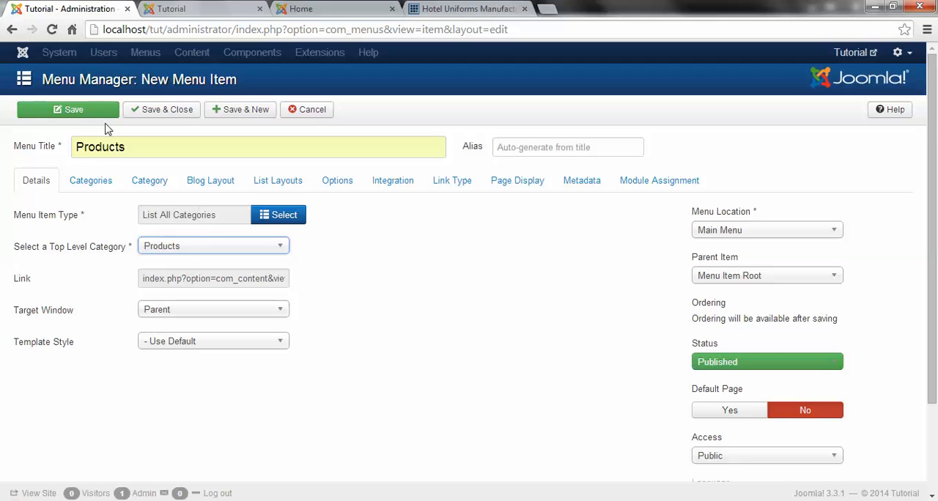
left_click(245, 110)
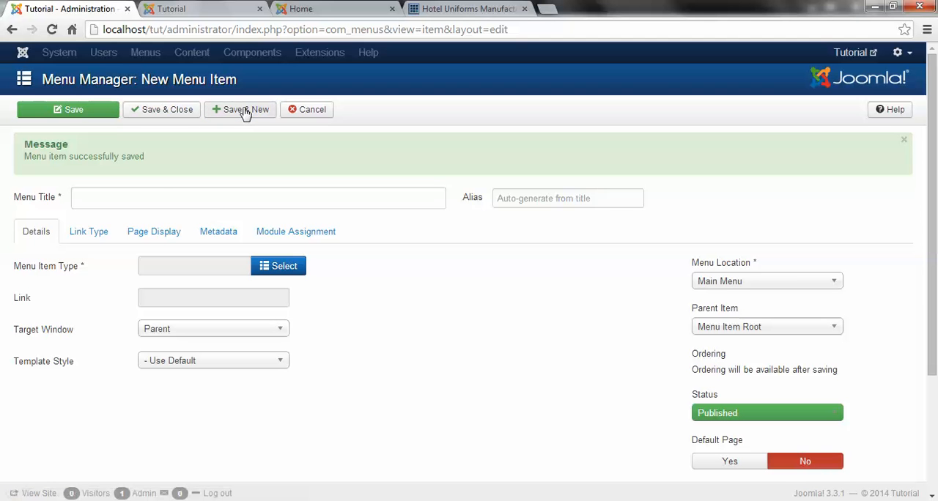
Step: Create a menu item titled Order, type List All Categories with Order as top-level category, and save it, starting another new item
left_click(268, 268)
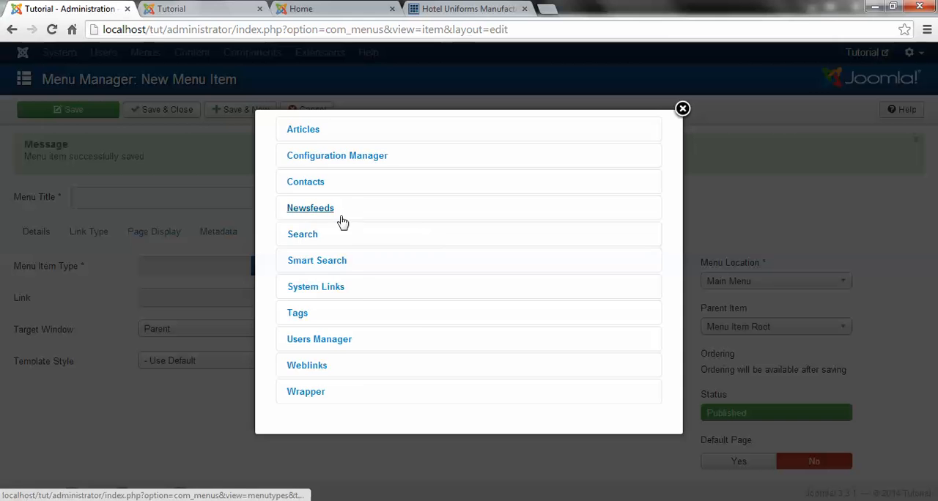
left_click(306, 132)
left_click(330, 273)
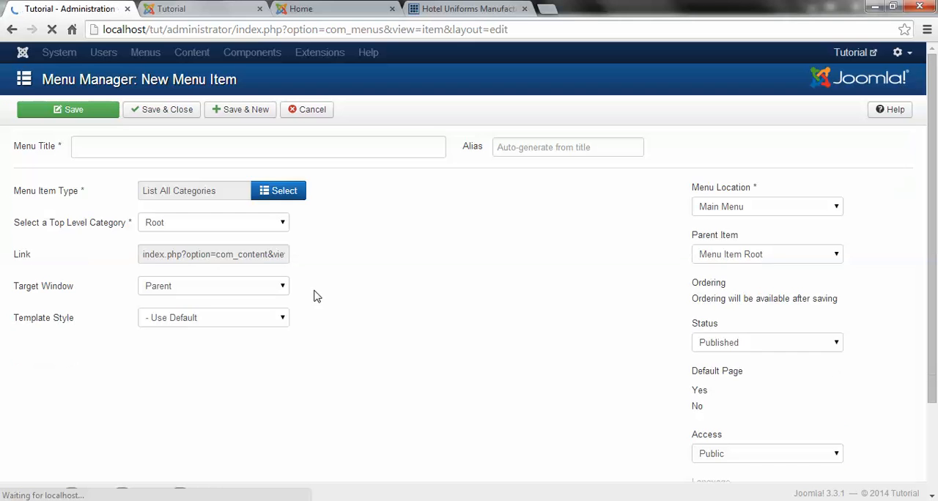
left_click(195, 249)
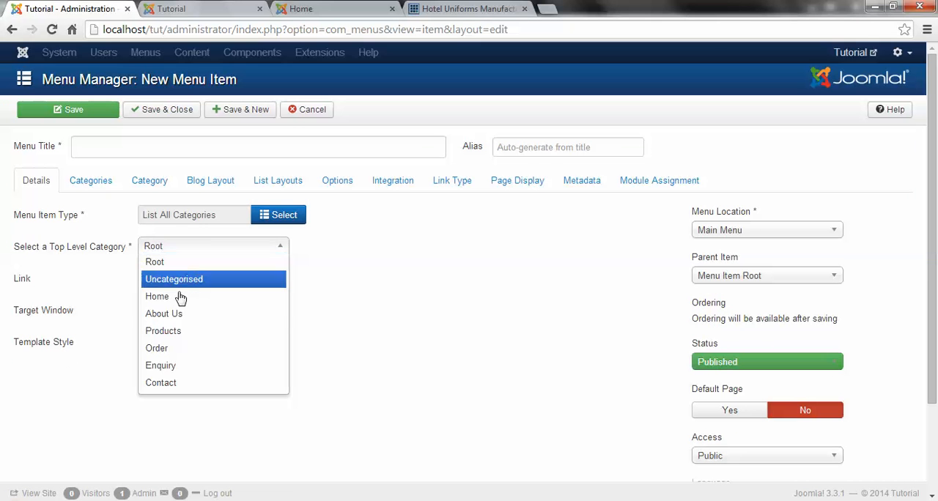
left_click(158, 349)
left_click(111, 143)
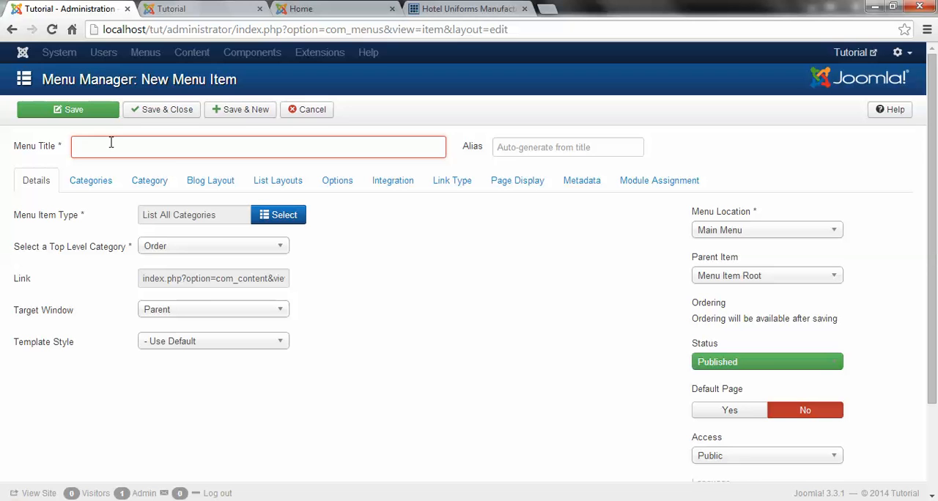
type("Order")
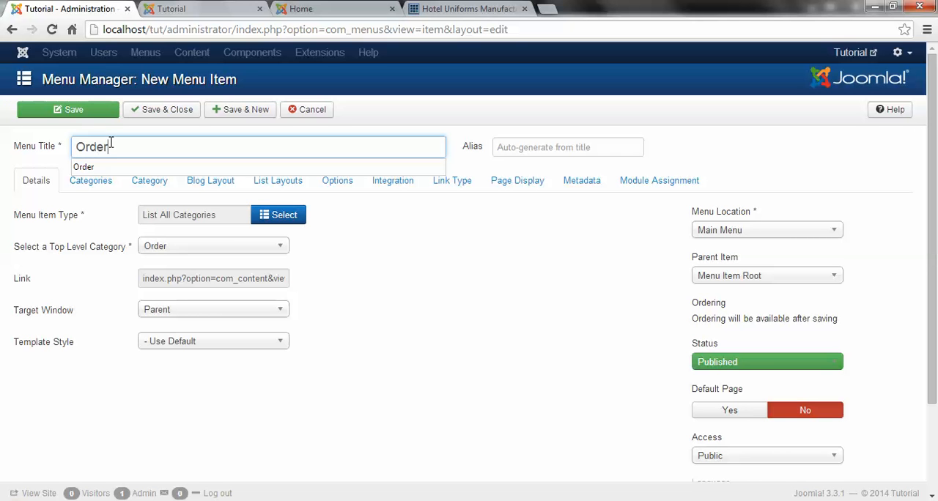
left_click(239, 110)
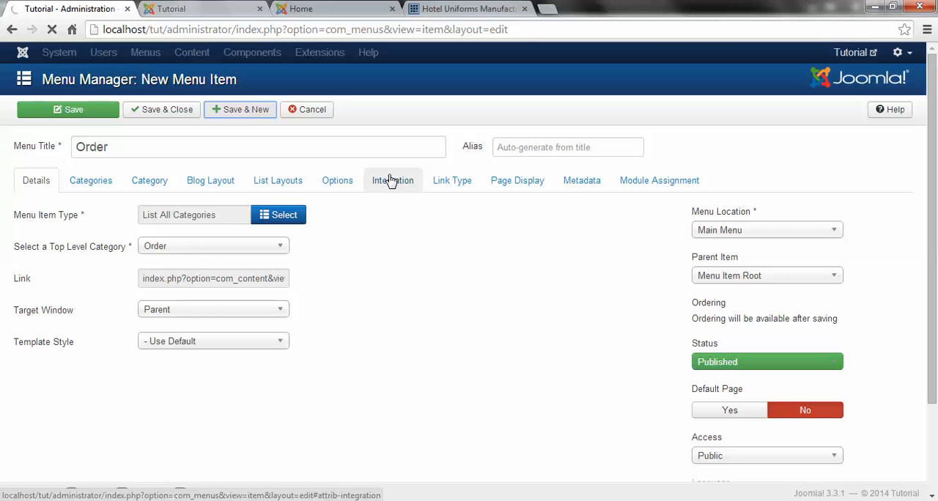
Step: Create a menu item titled Enquiry, type List All Categories with Enquiry as top-level category, and save it, starting another new item
left_click(275, 270)
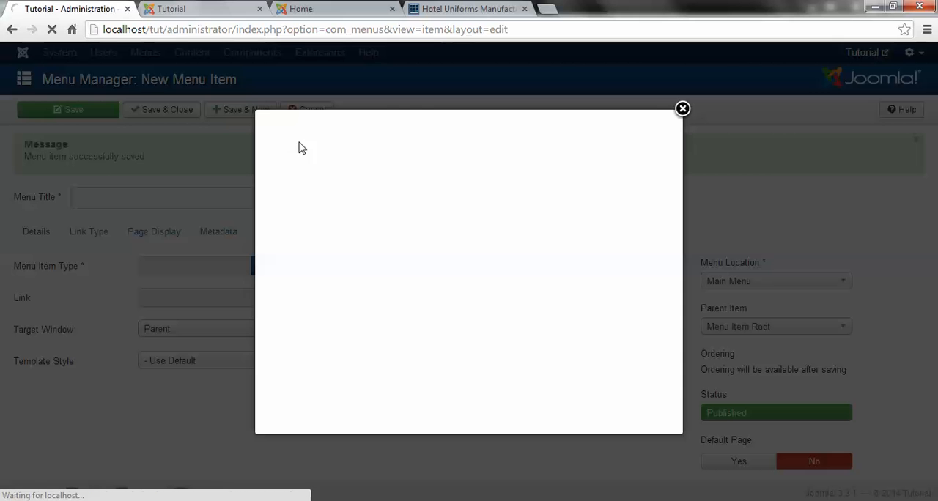
left_click(305, 131)
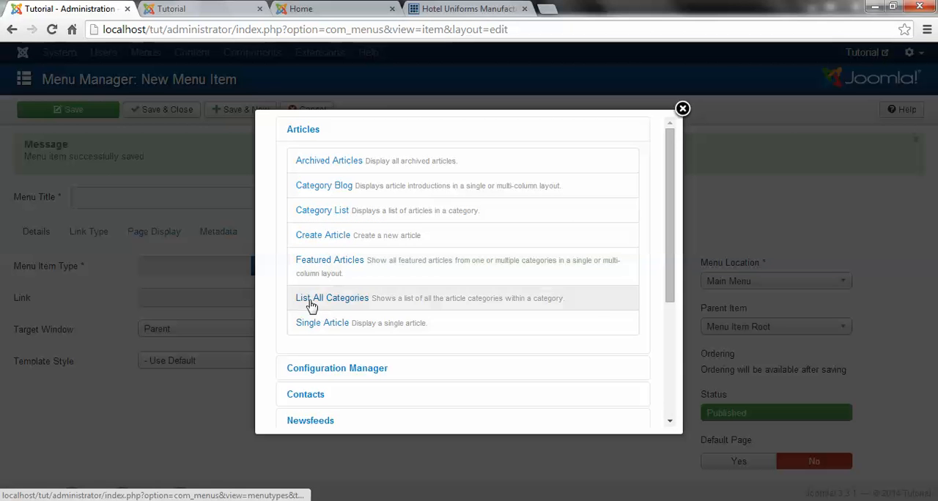
left_click(315, 310)
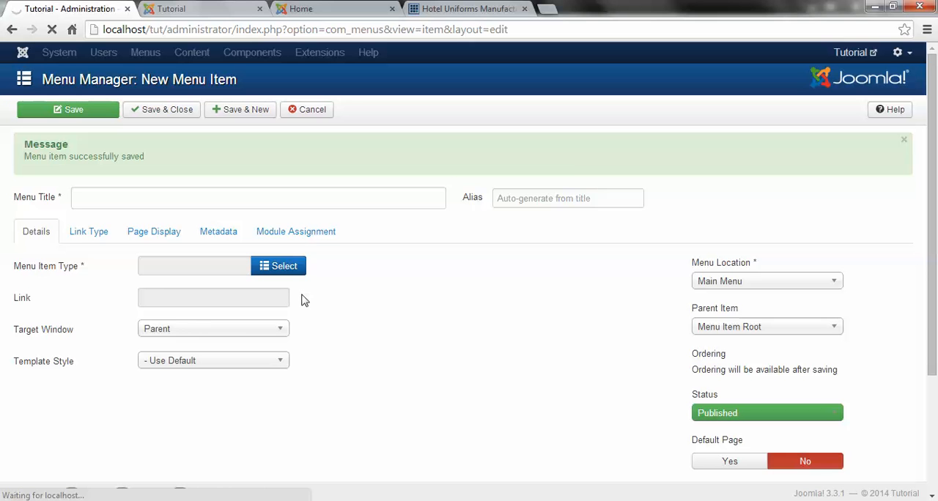
left_click(114, 142)
type("En")
left_click(88, 167)
left_click(266, 251)
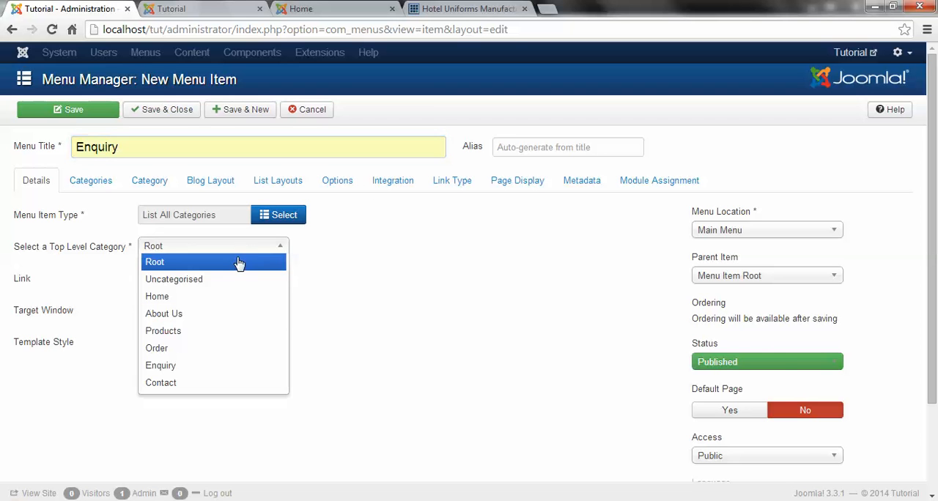
left_click(199, 375)
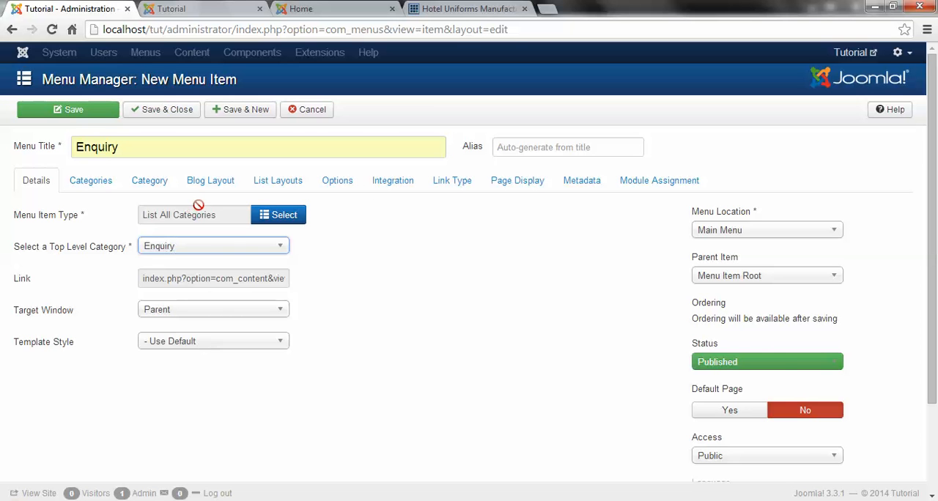
left_click(246, 119)
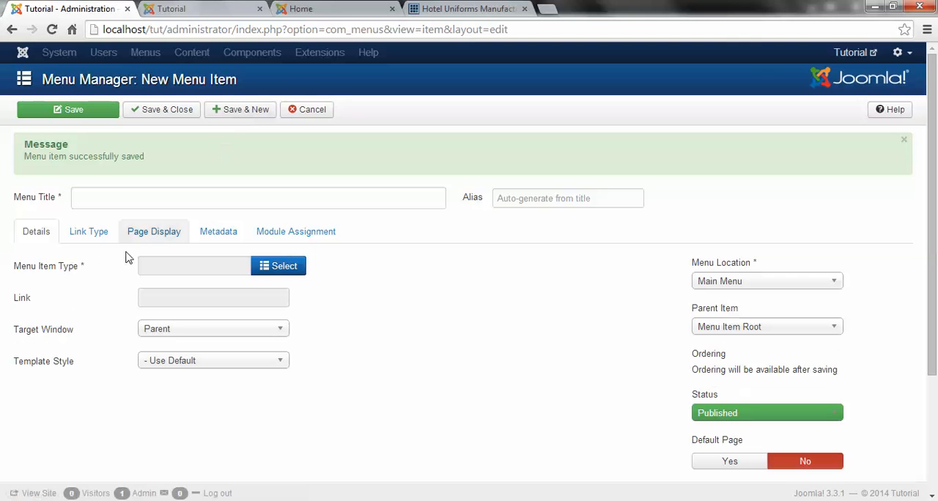
Step: Create a menu item titled Contact, type List All Categories with Contact as top-level category, and save and close it
left_click(295, 268)
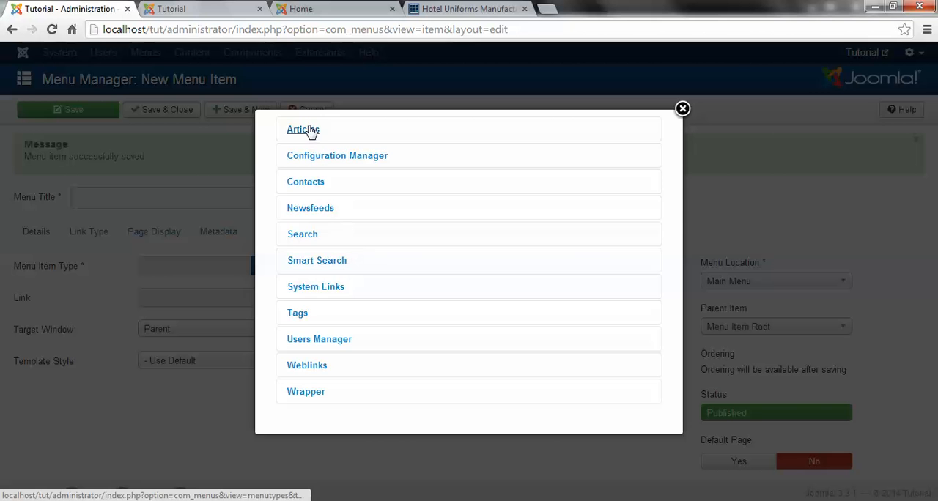
left_click(308, 130)
left_click(320, 299)
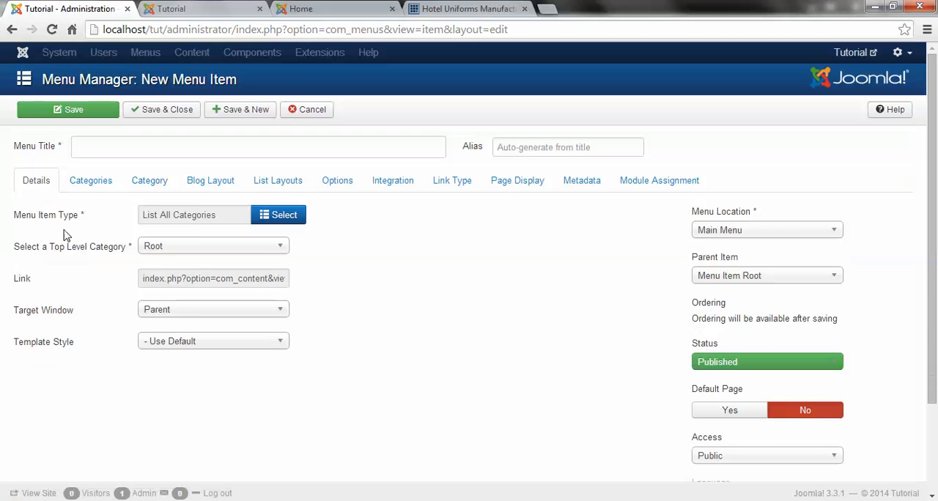
left_click(212, 248)
left_click(163, 385)
left_click(162, 148)
type("Cp")
key("BackSpace")
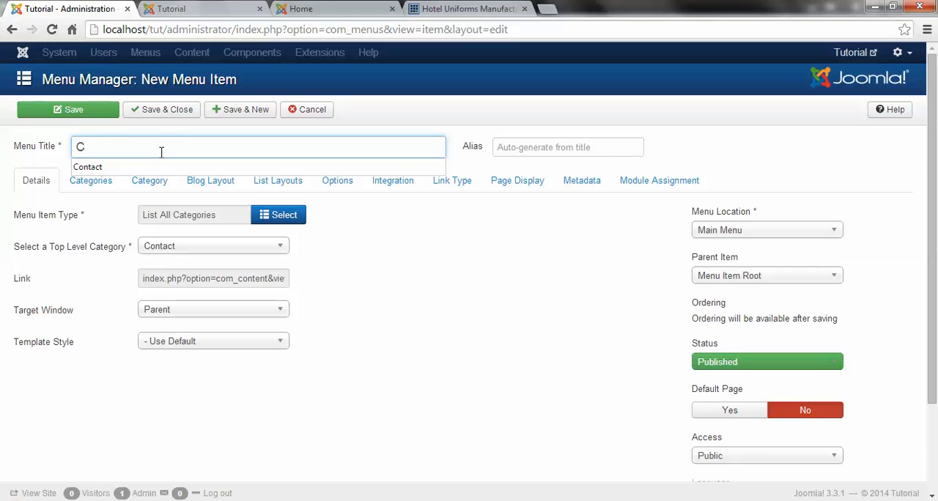
left_click(147, 167)
left_click(168, 110)
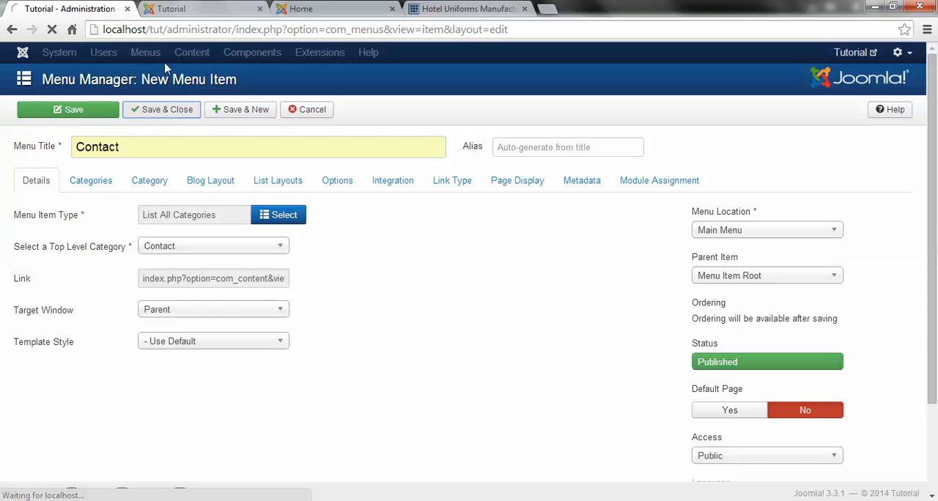
Step: Reload the Tutorial front page and compare its navigation with the Main Menu items in the administrator
left_click(183, 8)
left_click(194, 29)
key("Return")
left_click(64, 5)
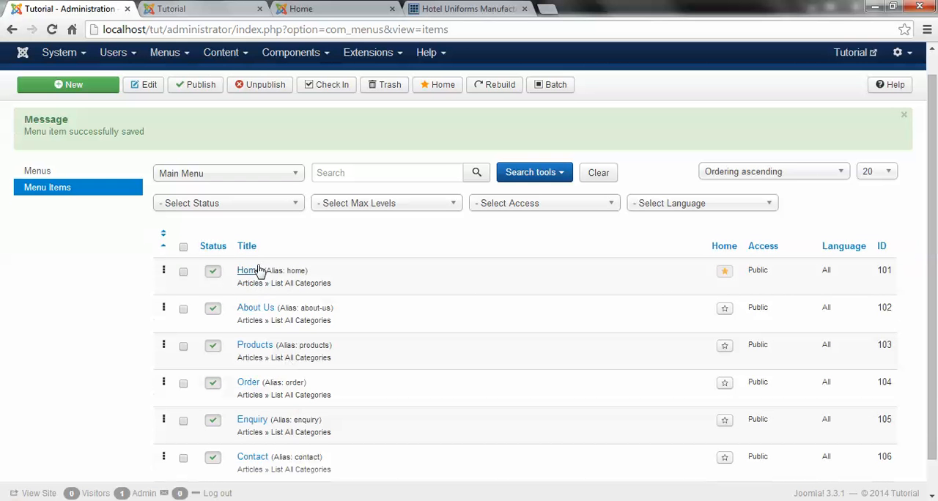
left_click(194, 6)
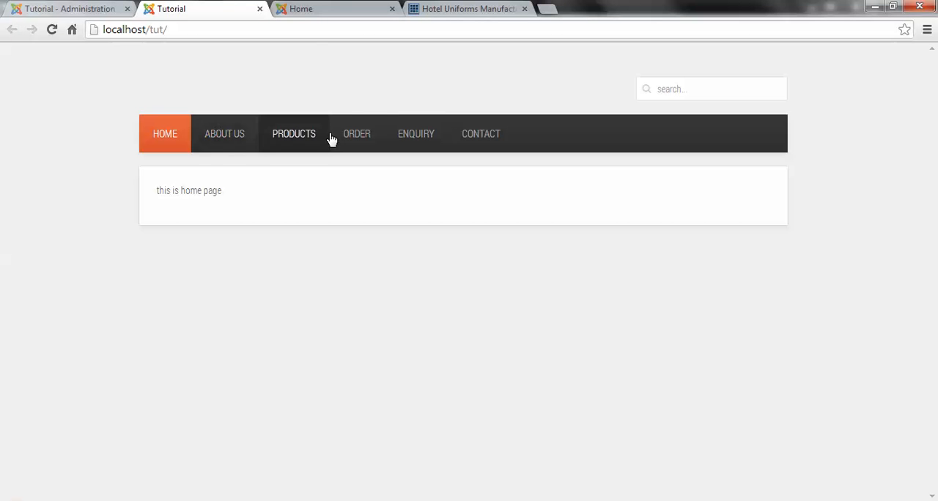
Step: Check the About Us, Products, Order, Enquiry and Contact pages through the site navigation, and return to Home
left_click(226, 134)
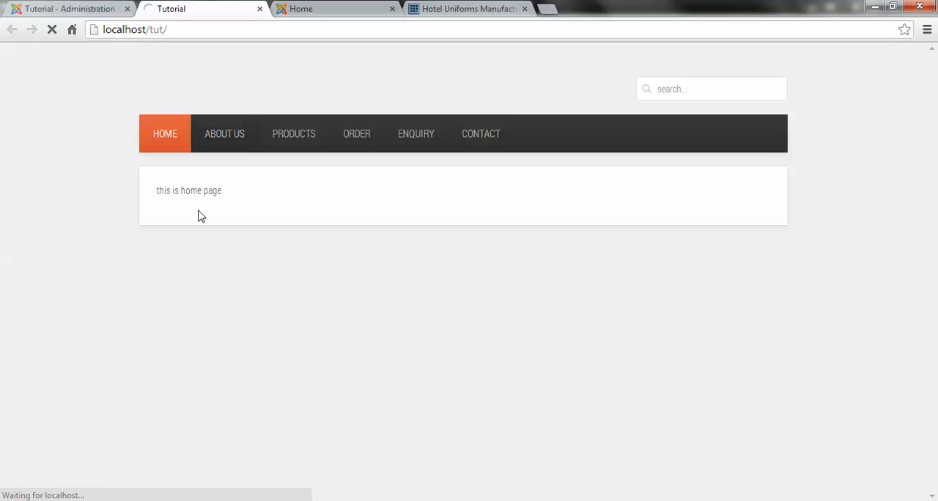
left_click_drag(167, 192, 259, 192)
left_click(274, 183)
left_click(290, 135)
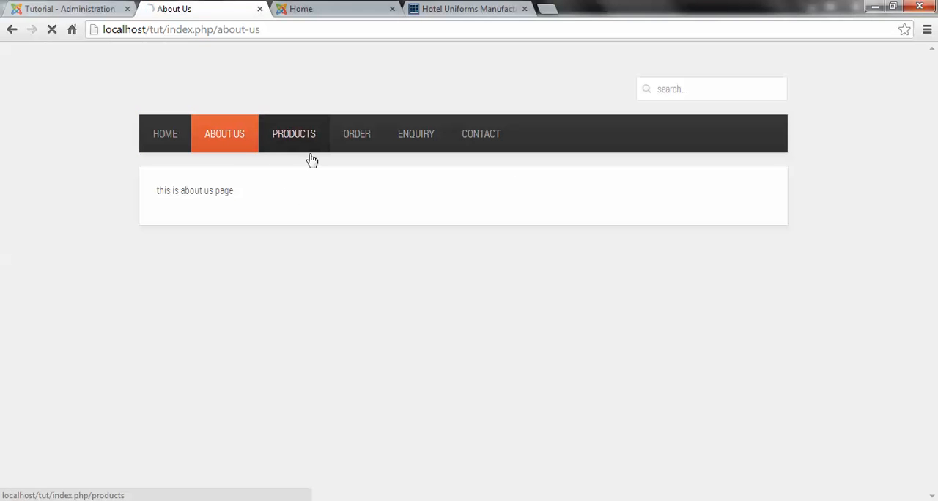
left_click_drag(170, 192, 285, 197)
left_click(346, 139)
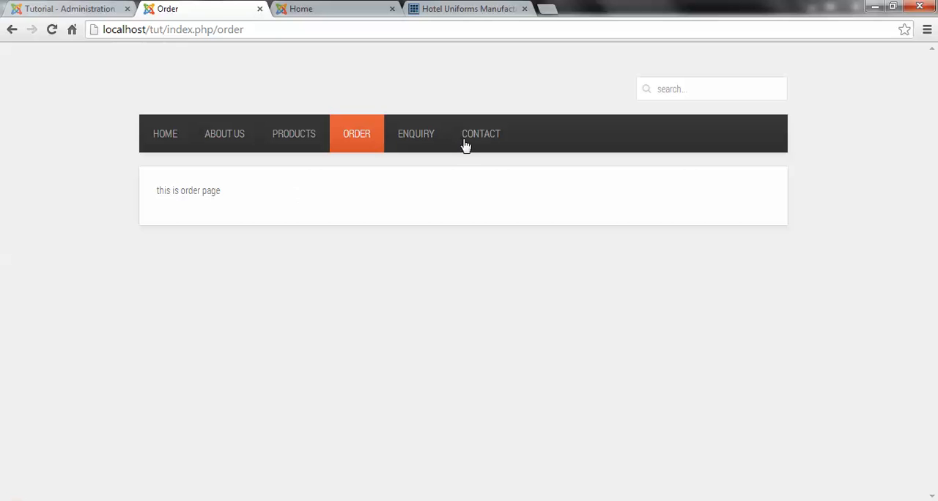
left_click(416, 139)
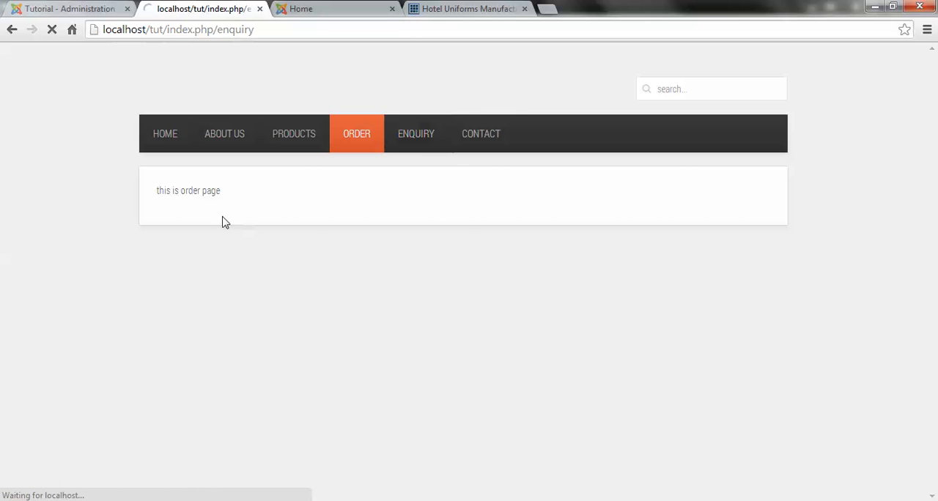
left_click_drag(143, 195, 311, 205)
left_click(494, 143)
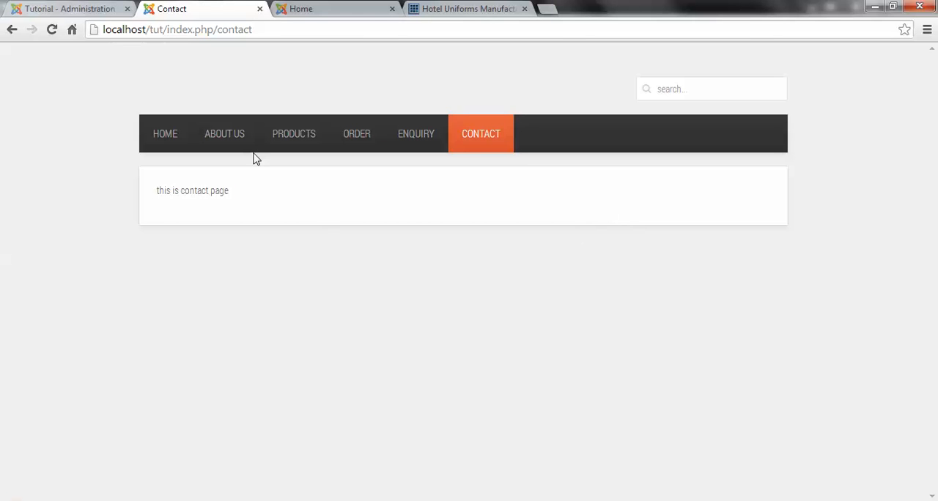
left_click(165, 132)
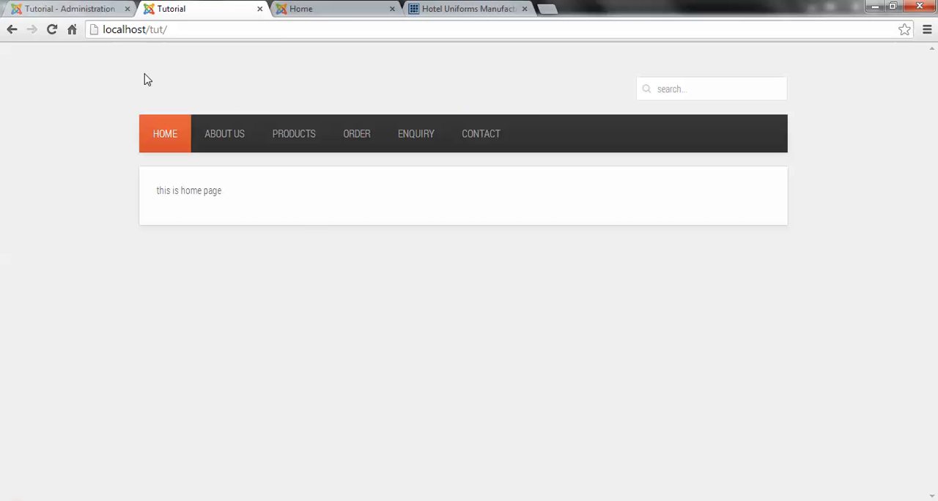
Step: Look at the original Home page and the Hotel Uniforms reference site, and return to the Tutorial front page
left_click(334, 9)
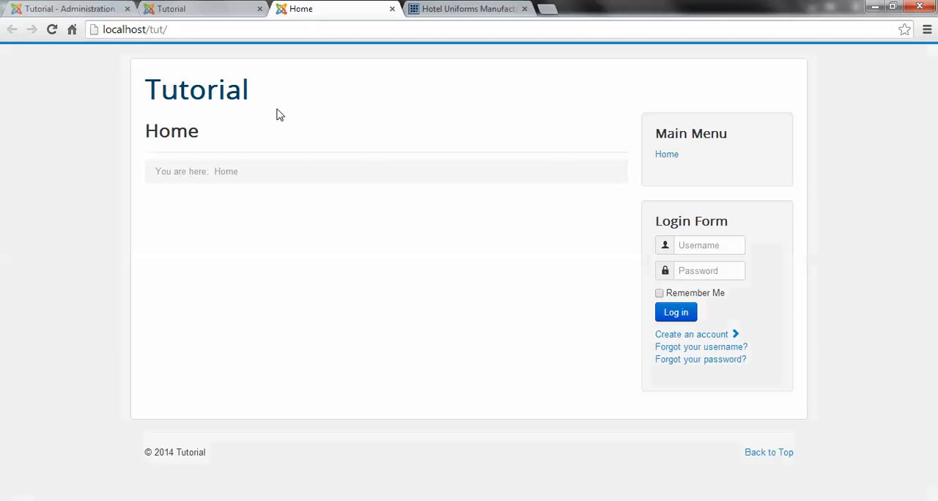
left_click(455, 9)
left_click(194, 9)
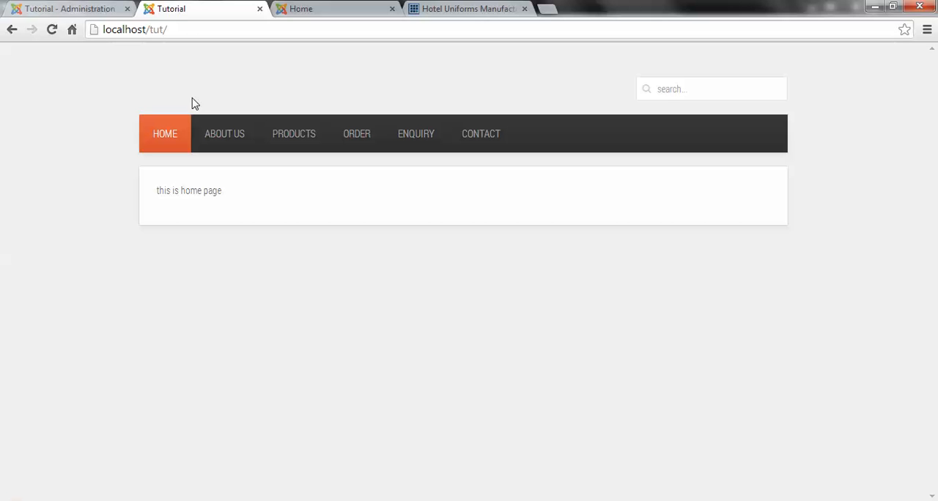
Step: Search Google Images for "logo" in a new browser tab and look through the image results
key("ctrl+t")
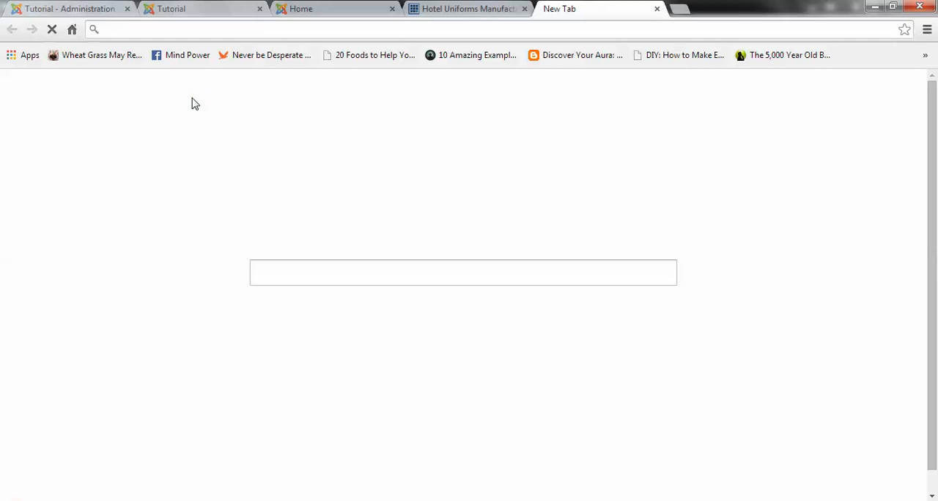
type("logo")
key("Return")
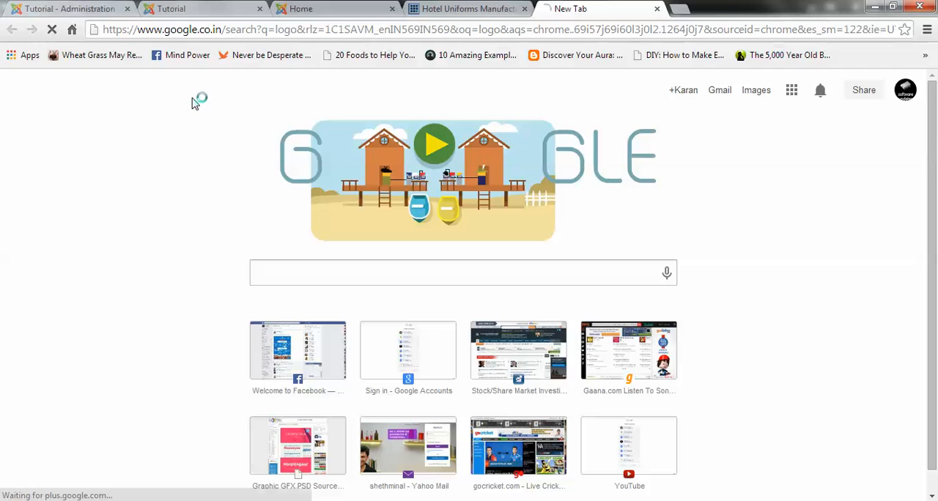
left_click(151, 104)
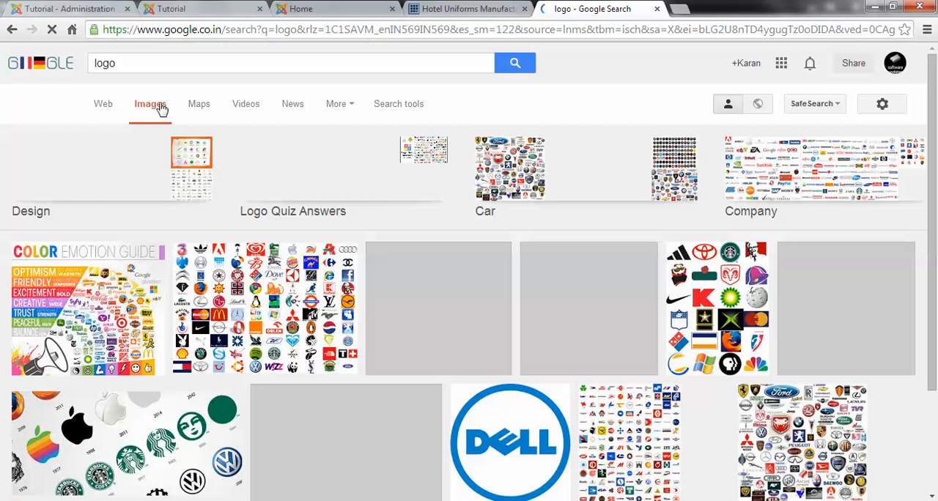
scroll(162, 110, "down", 2)
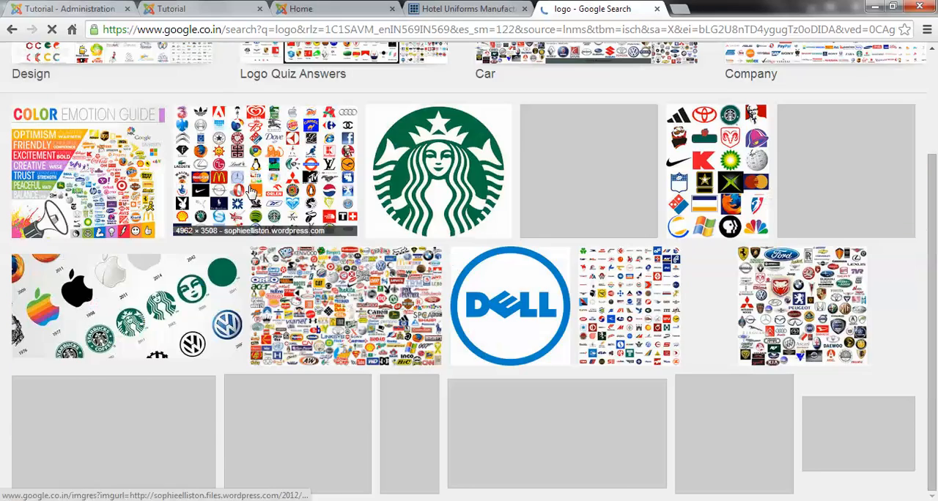
scroll(162, 117, "up", 2)
Step: Filter the logo image results to an exact size of 300 px wide by 50 px high
left_click(375, 111)
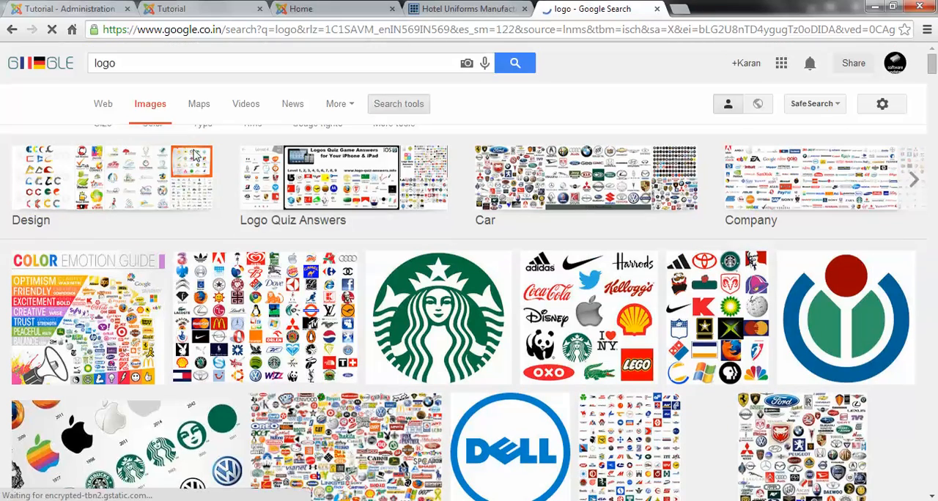
left_click(106, 139)
mouse_move(125, 242)
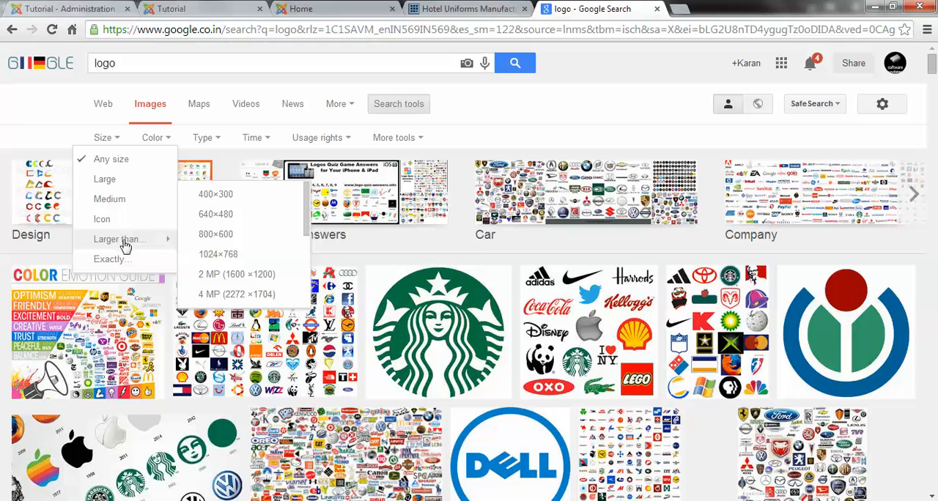
left_click(108, 259)
left_click(460, 299)
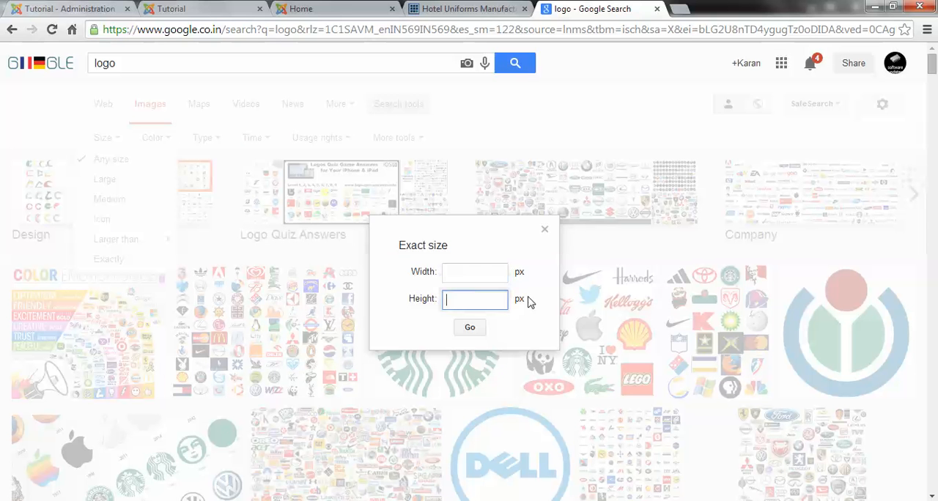
type("50")
left_click(472, 272)
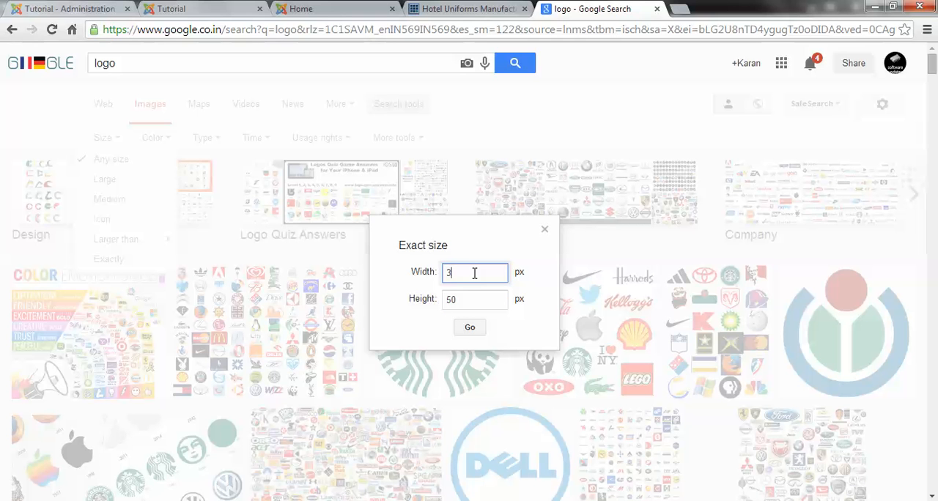
left_click(470, 327)
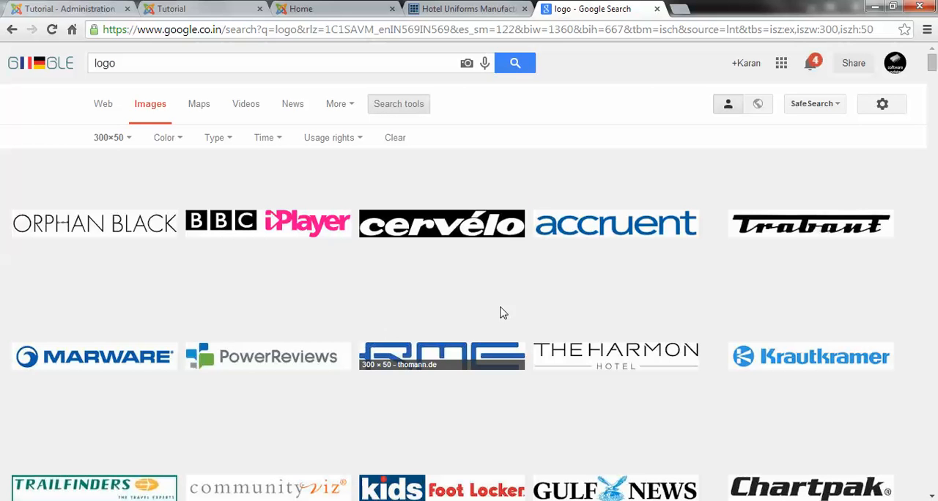
Step: Look through the 300×50 logo results and try to save the unifab logo from the Hotel Uniforms reference site
scroll(513, 313, "down", 4)
scroll(497, 314, "down", 1)
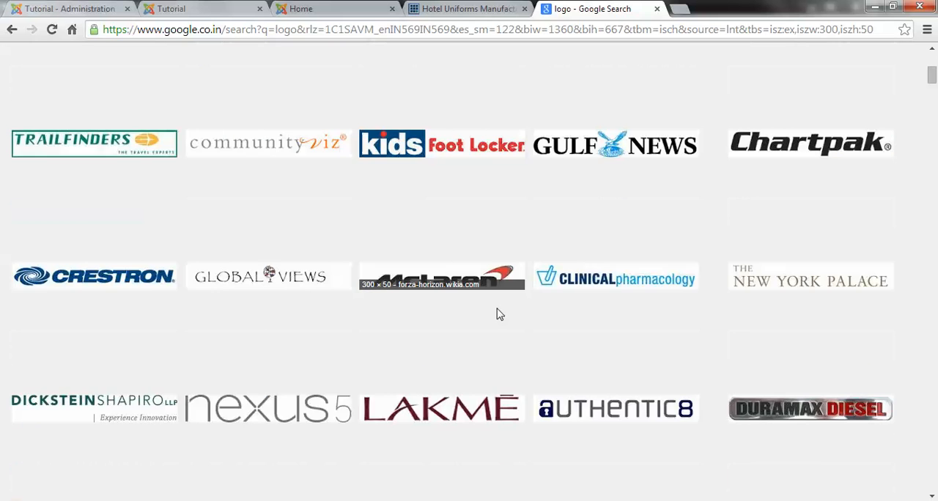
left_click(450, 12)
right_click(178, 132)
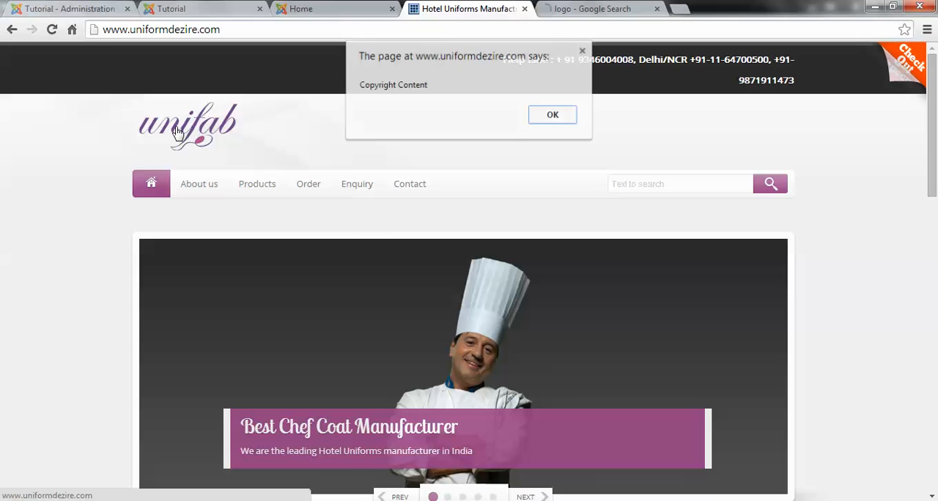
left_click(554, 115)
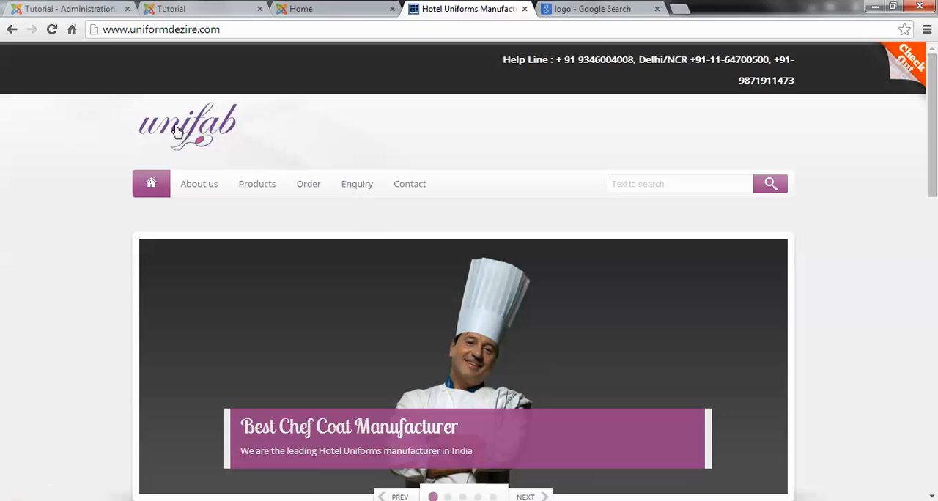
Step: Try to pull the unifab logo image out of the reference page into another browser tab and a File Explorer window
left_click_drag(189, 134, 520, 28)
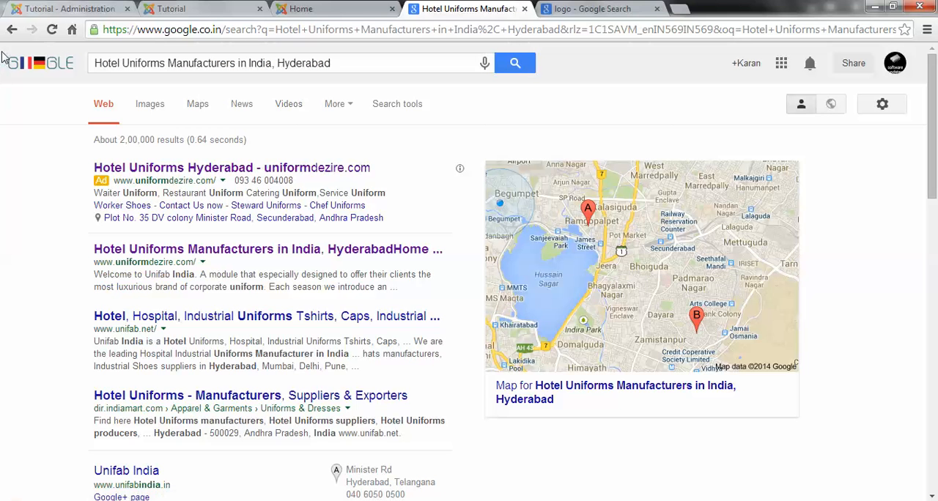
left_click(12, 29)
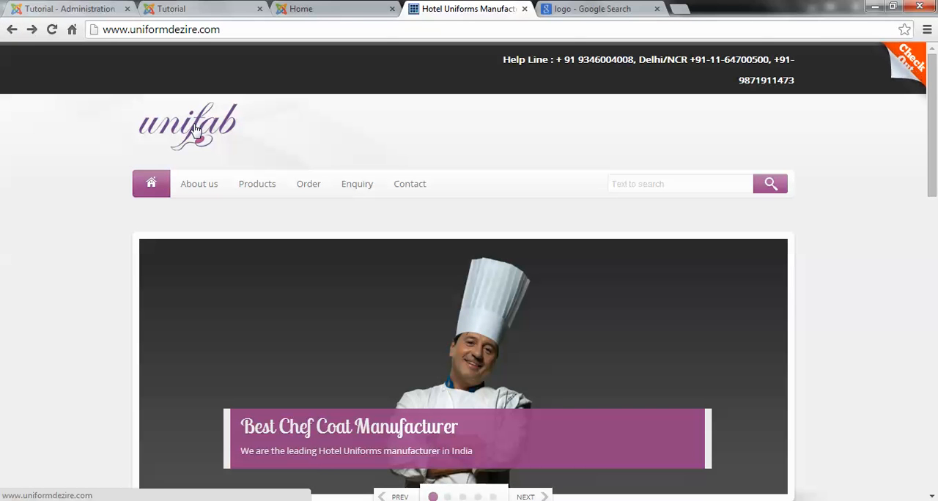
left_click_drag(196, 129, 212, 469)
left_click_drag(233, 500, 88, 442)
left_click(88, 442)
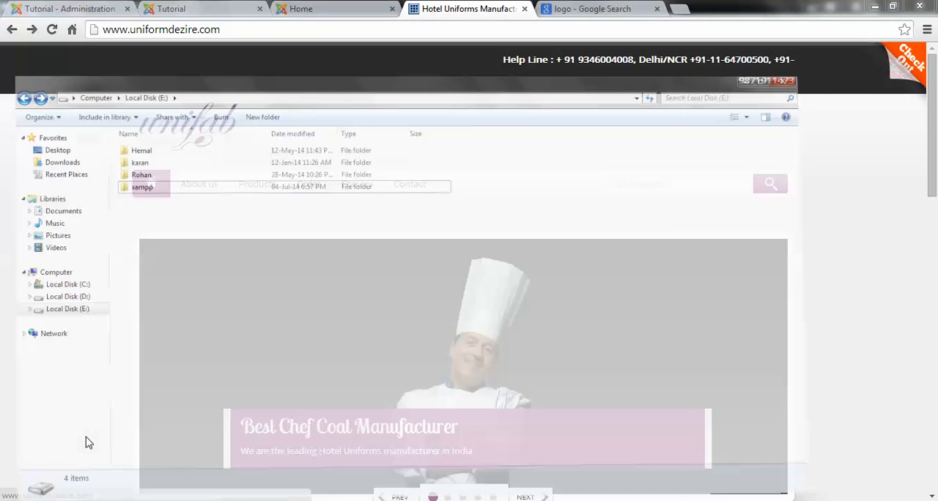
left_click(874, 7)
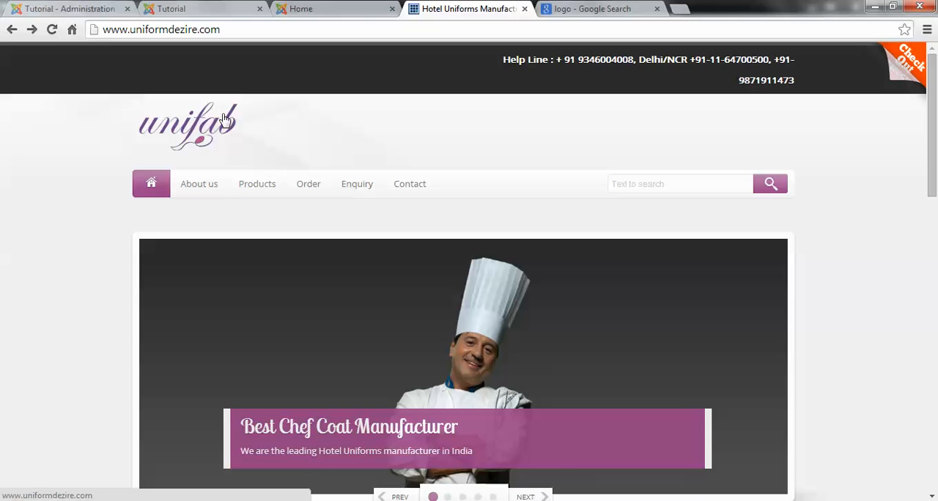
Step: Look through more of the 300×50 logo image results and return to the search field
left_click(593, 9)
scroll(410, 282, "down", 4)
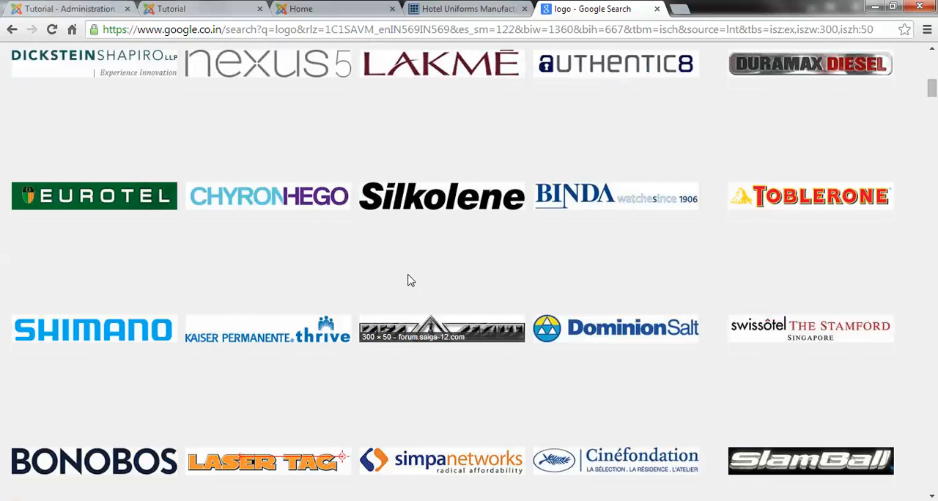
scroll(411, 281, "down", 5)
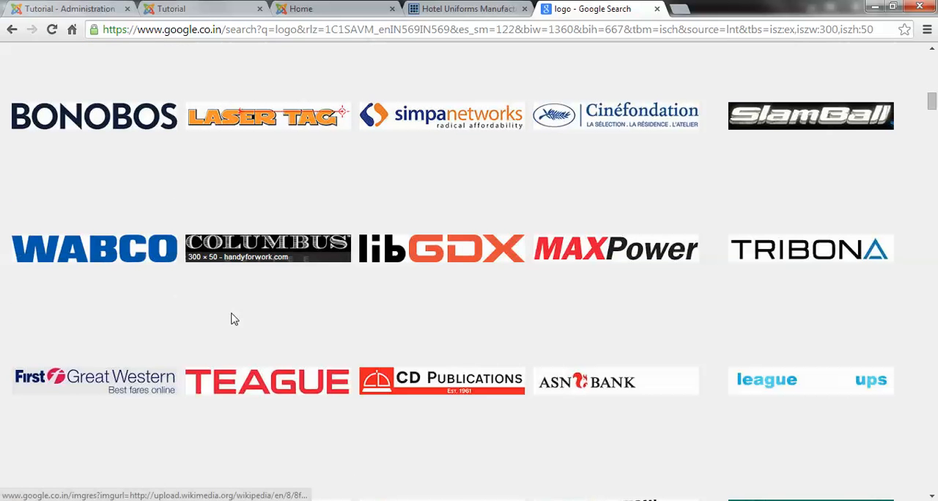
scroll(179, 302, "down", 6)
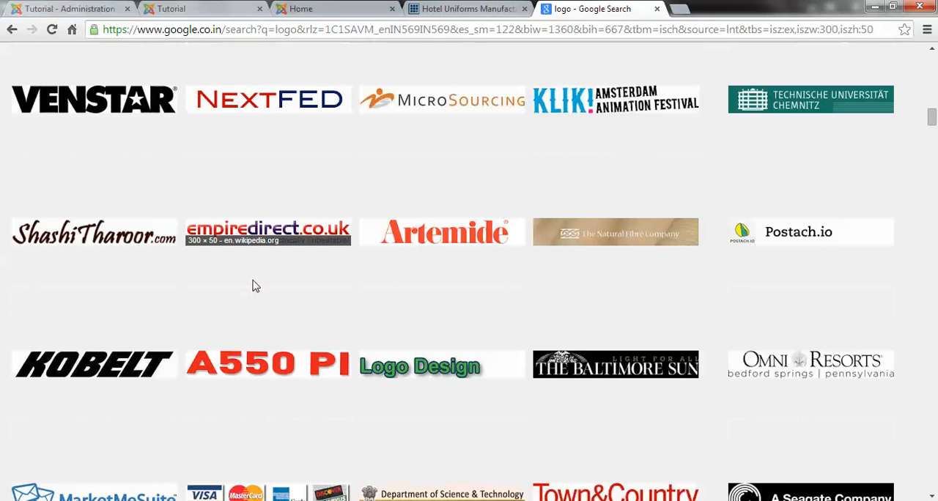
scroll(255, 286, "up", 15)
double_click(127, 63)
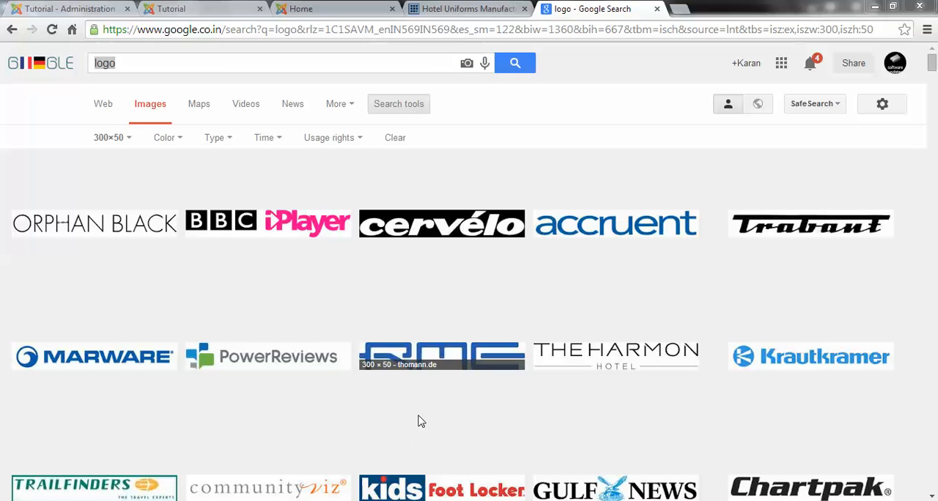
left_click(206, 412)
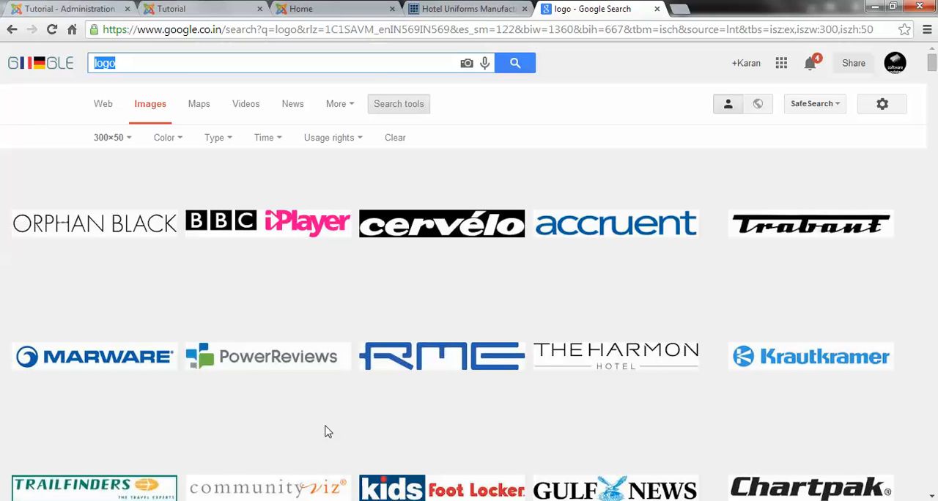
Step: Switch to Photoshop and create a new document 300 pixels wide and 50 pixels high
mouse_move(318, 498)
left_click(318, 469)
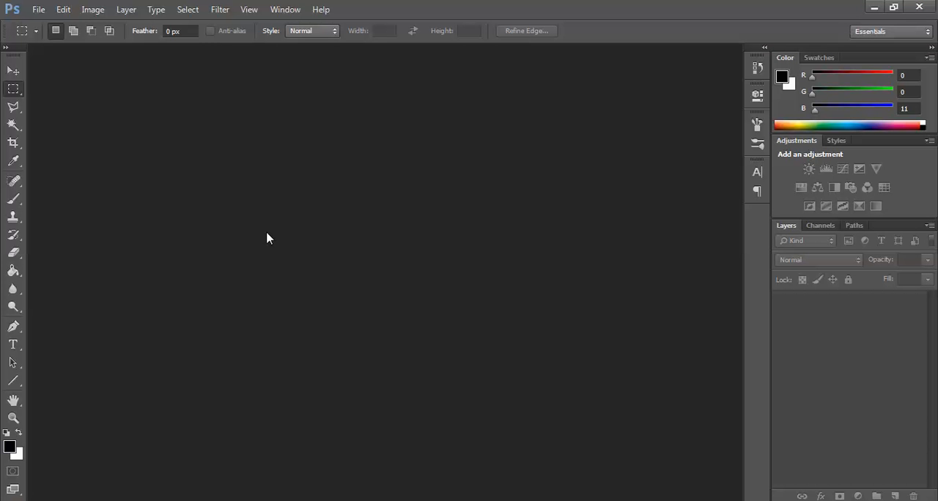
key("ctrl+n")
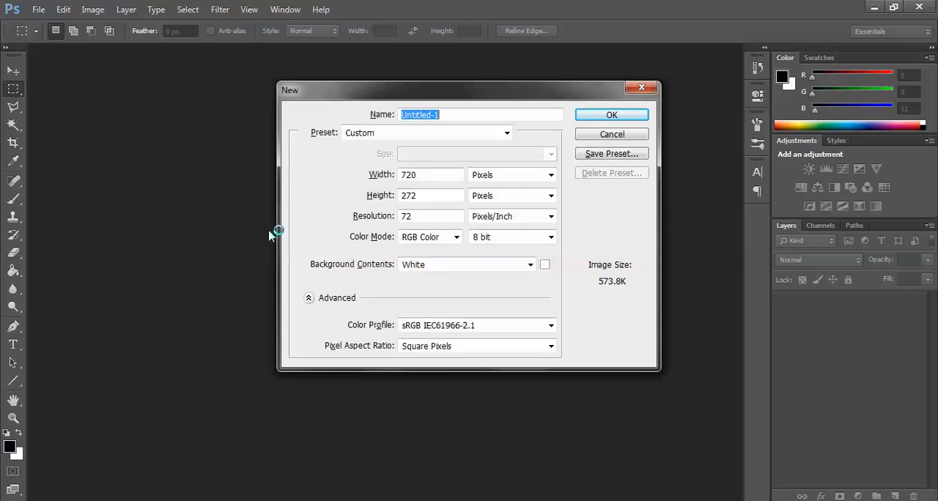
double_click(441, 193)
type("50")
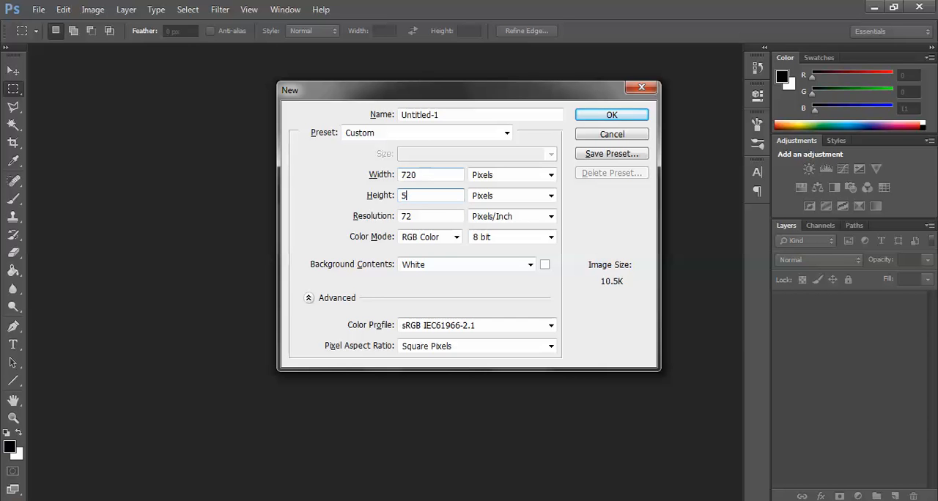
double_click(421, 176)
type("30000")
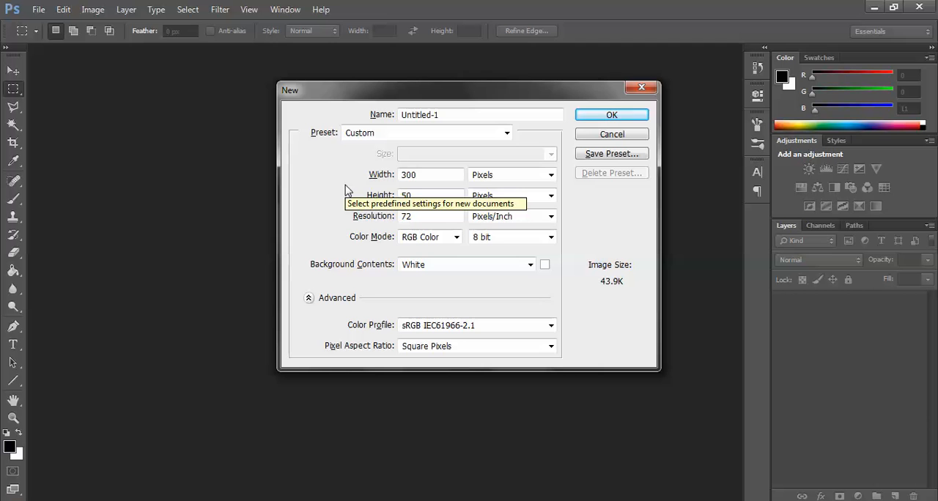
left_click(592, 118)
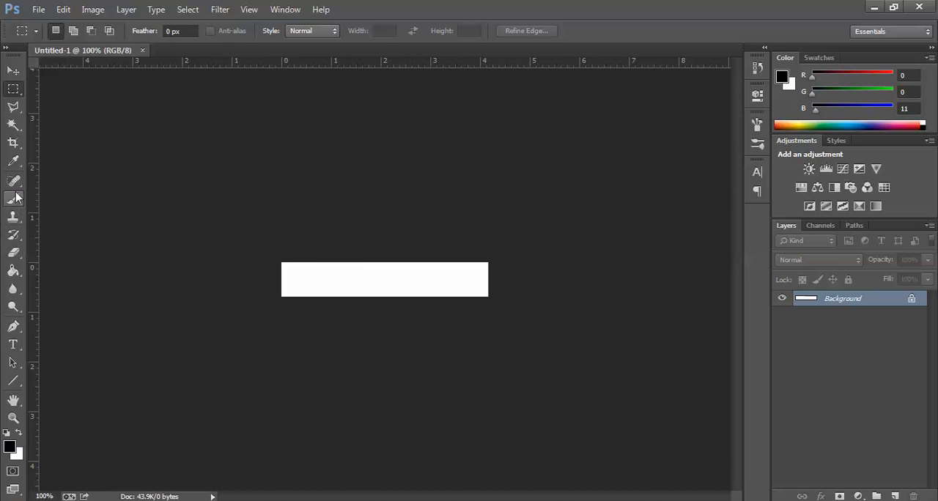
Step: Add a horizontal text layer reading "TUT JOOMLA" starting near the canvas's left end
left_click(13, 344)
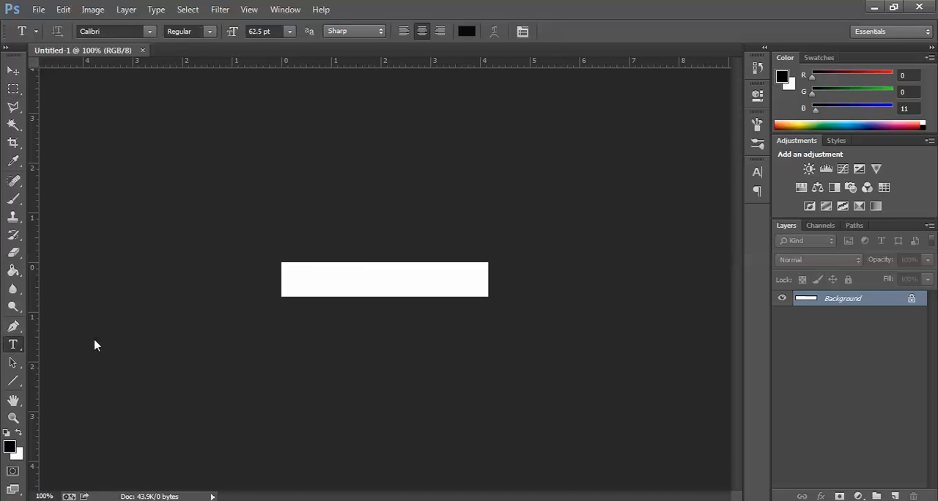
left_click(291, 277)
type("TUT")
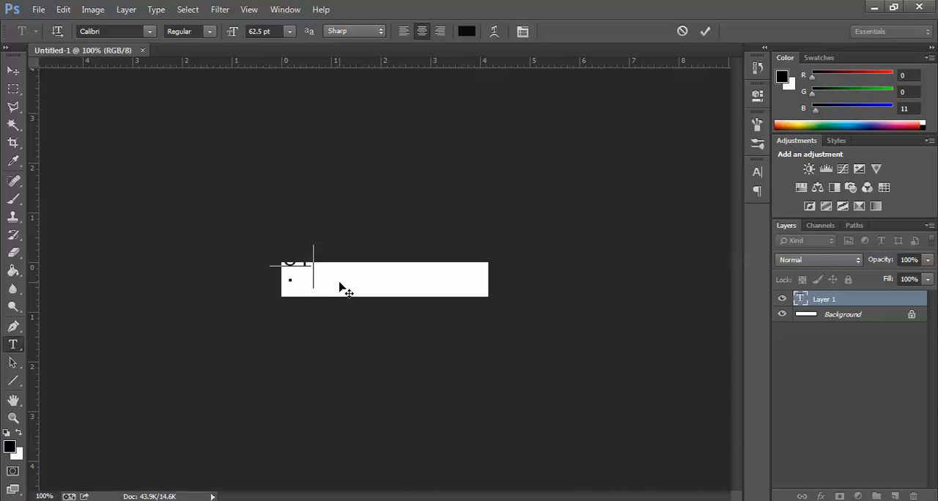
type(" tOOMLA")
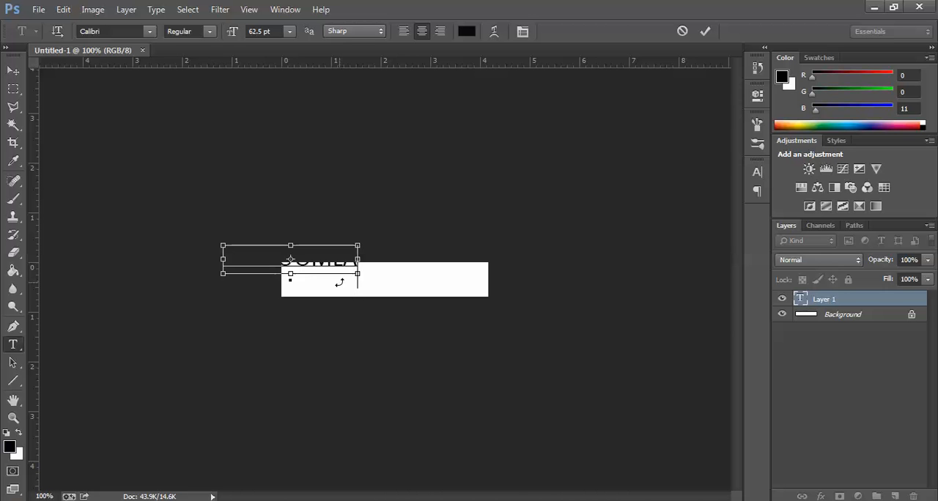
Step: Set the whole TUT JOOMLA text to Bold with Smooth anti-aliasing
key("ctrl+a")
left_click(354, 31)
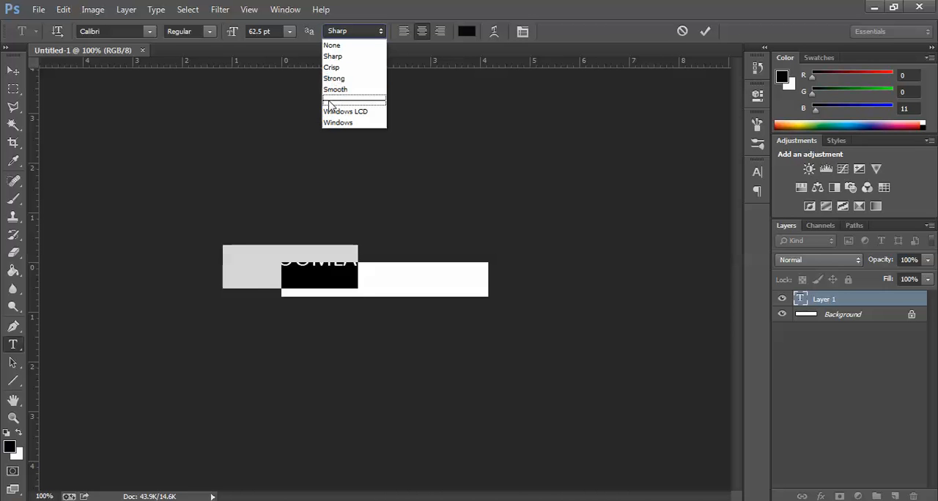
left_click(336, 94)
left_click(121, 31)
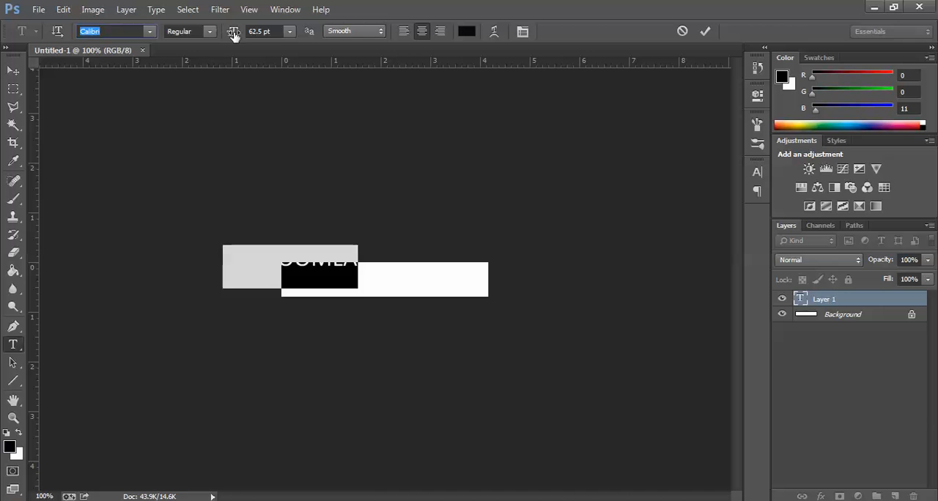
left_click(198, 31)
left_click(189, 90)
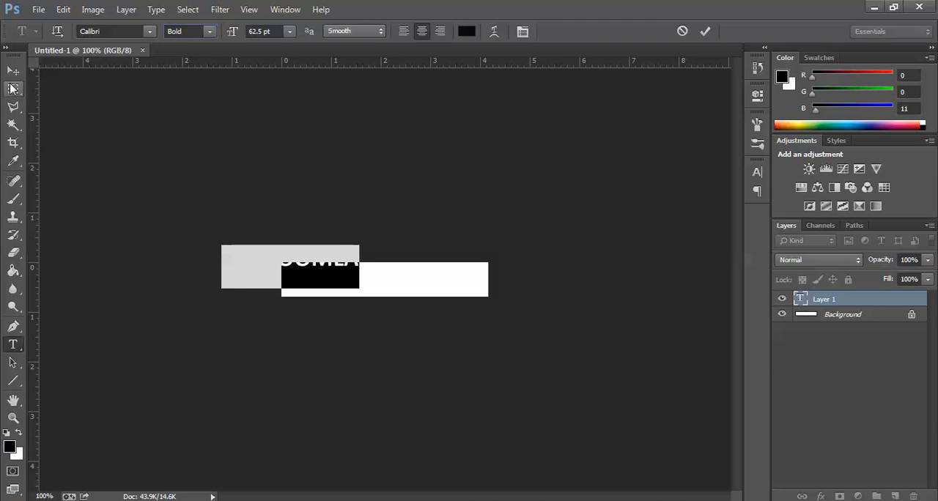
Step: Move the TUT JOOMLA text fully onto the white canvas and enlarge it with Free Transform to nearly fill the width
left_click(13, 71)
left_click_drag(310, 268, 374, 287)
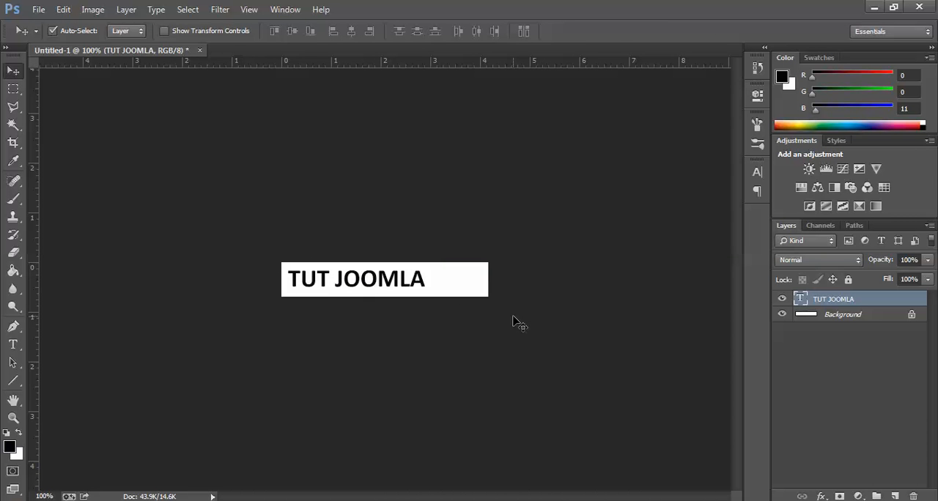
key("ctrl+t")
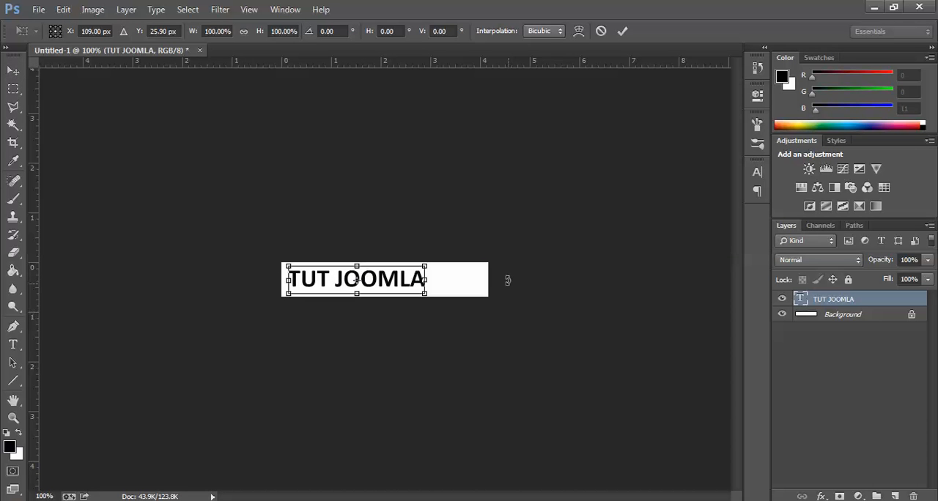
left_click_drag(426, 292, 484, 297)
key("Return")
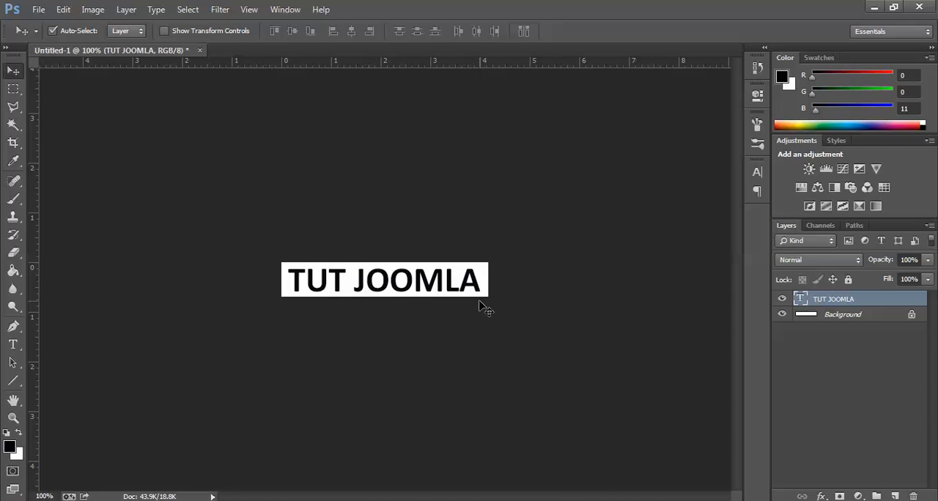
Step: Change the font of the whole TUT JOOMLA text to Myriad Pro
double_click(367, 284)
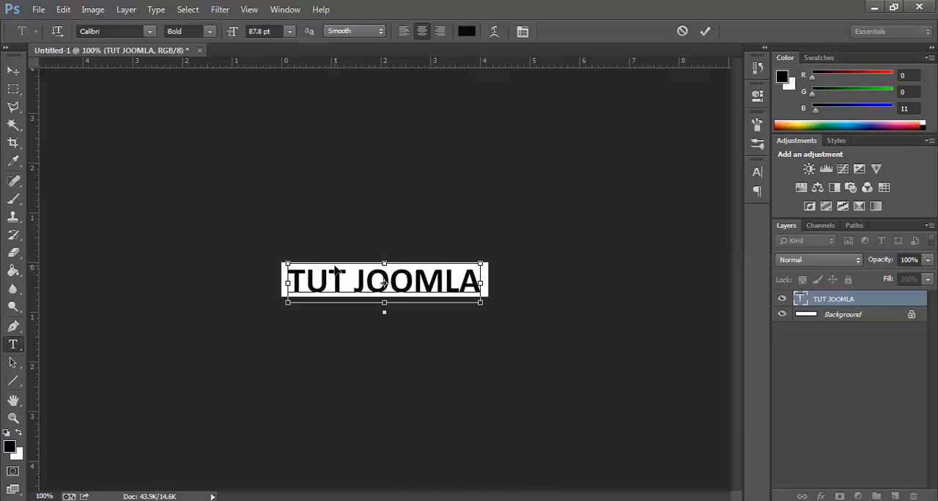
key("ctrl+a")
left_click(123, 31)
type("My")
key("Return")
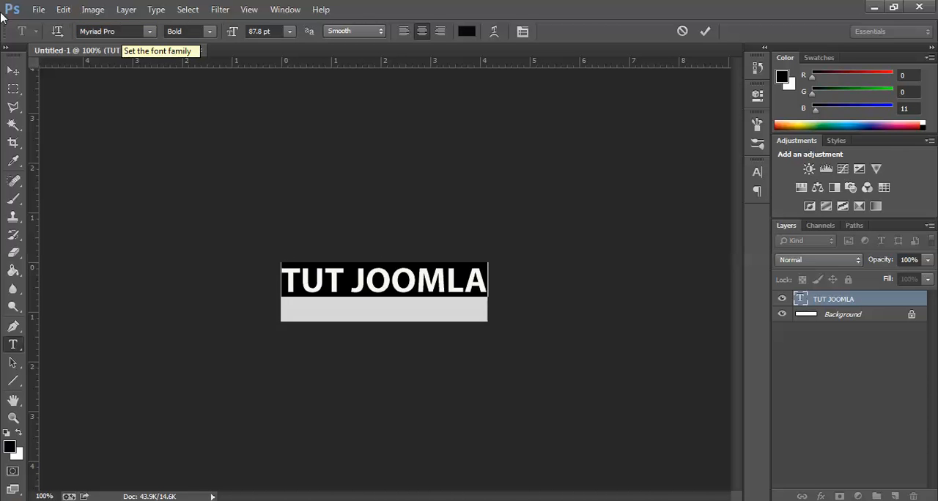
left_click(13, 71)
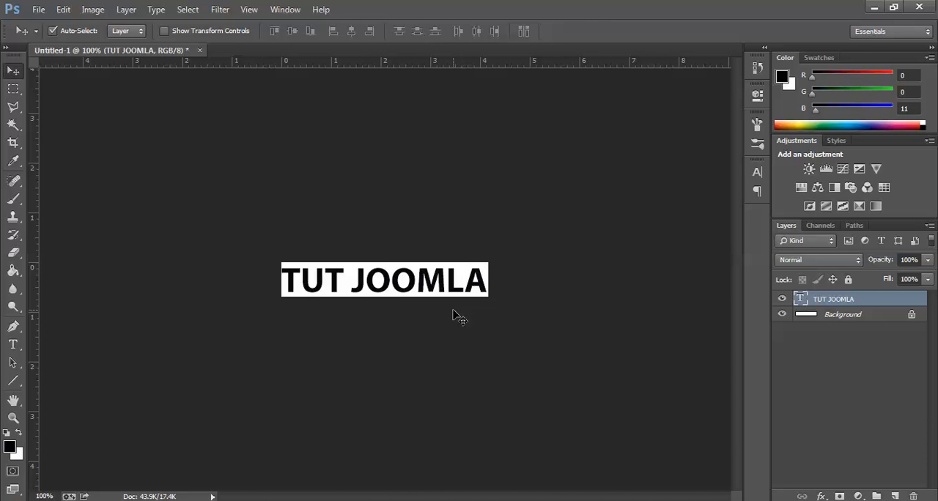
Step: Scale the TUT JOOMLA text down to about 94% so that it leaves a small margin at both canvas ends
key("ctrl+t")
left_click_drag(488, 280, 482, 281)
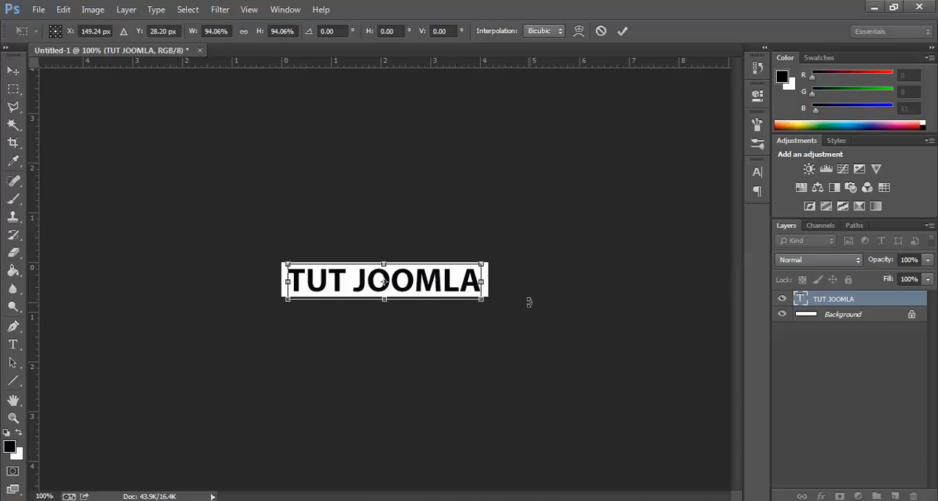
key("Return")
Step: Color the TUT JOOMLA text blue with CMYK values of 80% cyan, 30% magenta, 0% yellow and 0% black
double_click(799, 299)
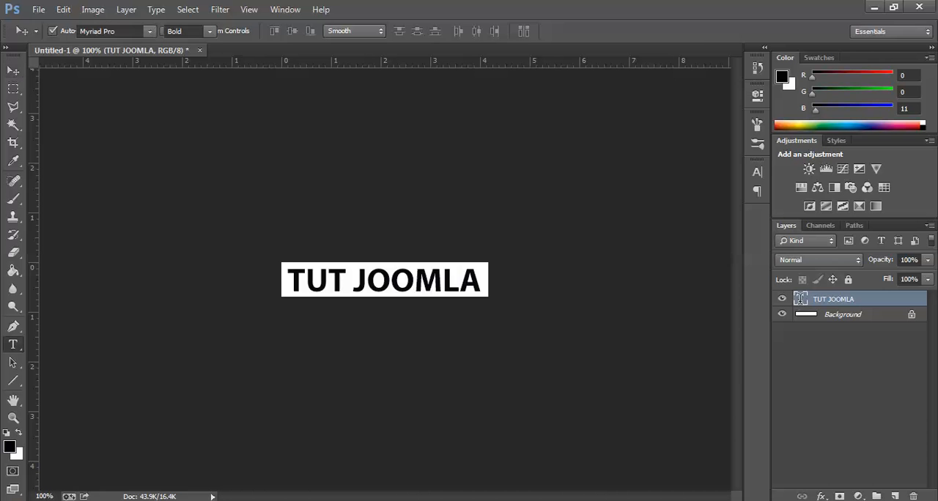
left_click(466, 31)
type("147dcd")
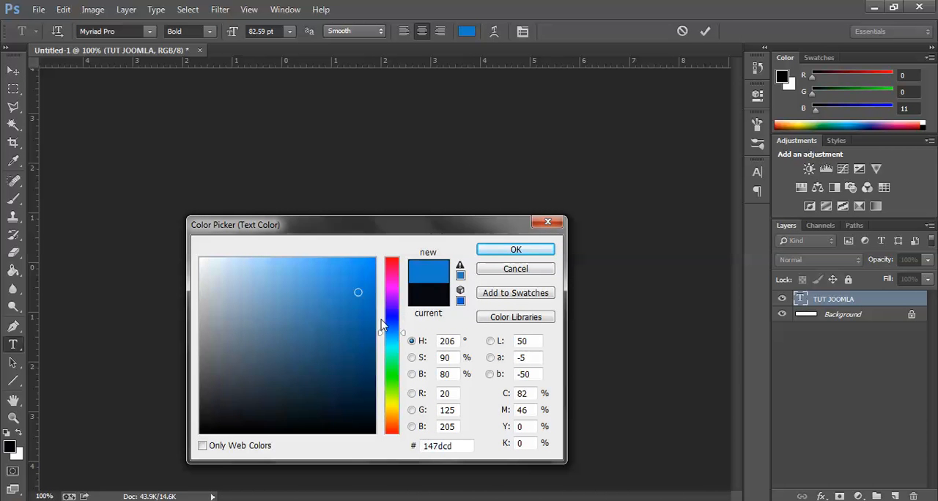
mouse_move(363, 285)
left_mouse_down()
mouse_move(370, 273)
mouse_move(310, 270)
mouse_move(330, 266)
left_mouse_up()
left_click(460, 270)
double_click(530, 395)
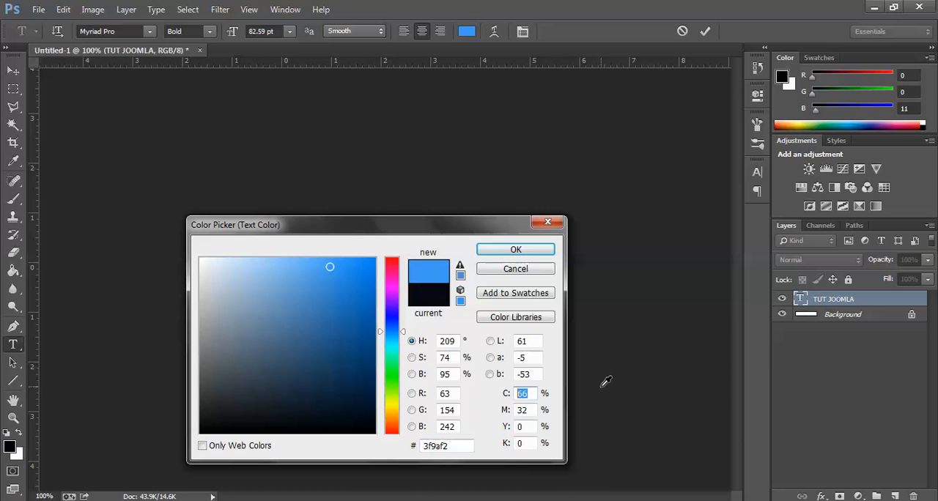
type("60")
double_click(529, 410)
type("30")
double_click(529, 393)
type("80")
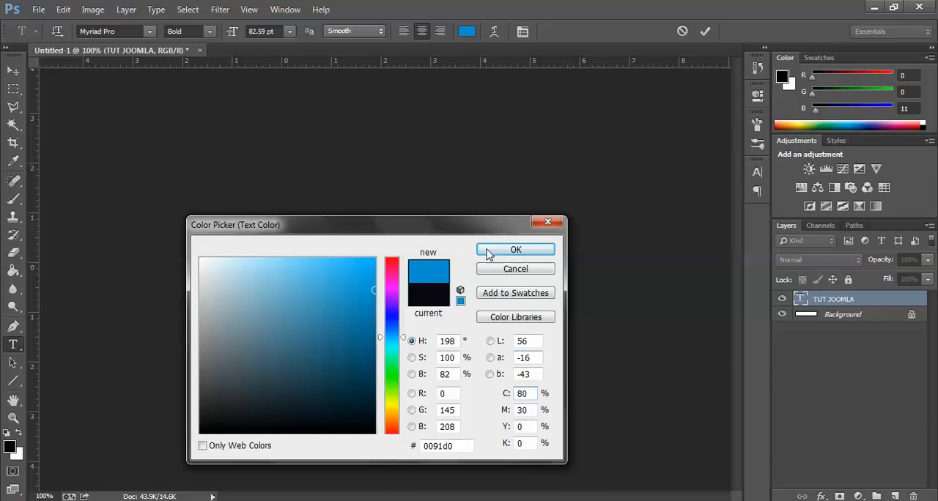
left_click(489, 250)
left_click(13, 70)
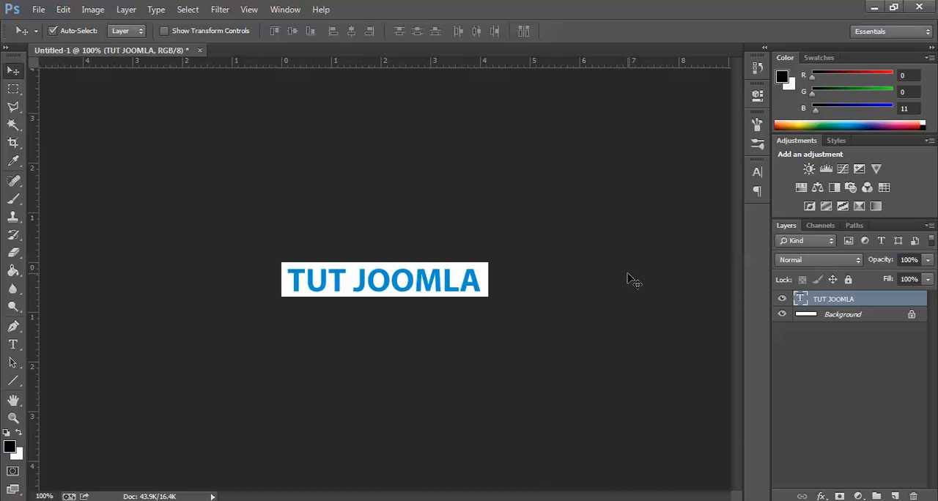
Step: Hide the Background layer to give the logo a transparent background
left_click(782, 314)
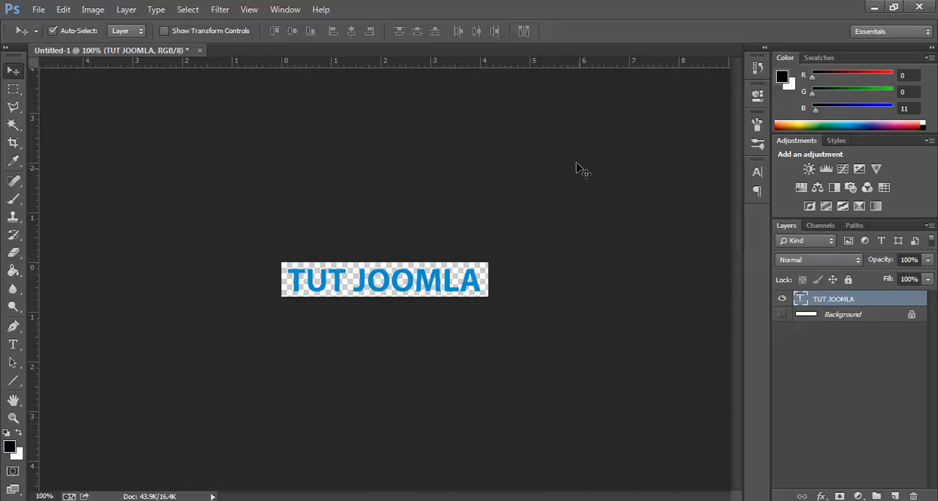
Step: Save the logo to the Desktop as a PNG file named logo, with smallest compression and no interlacing
key("ctrl+s")
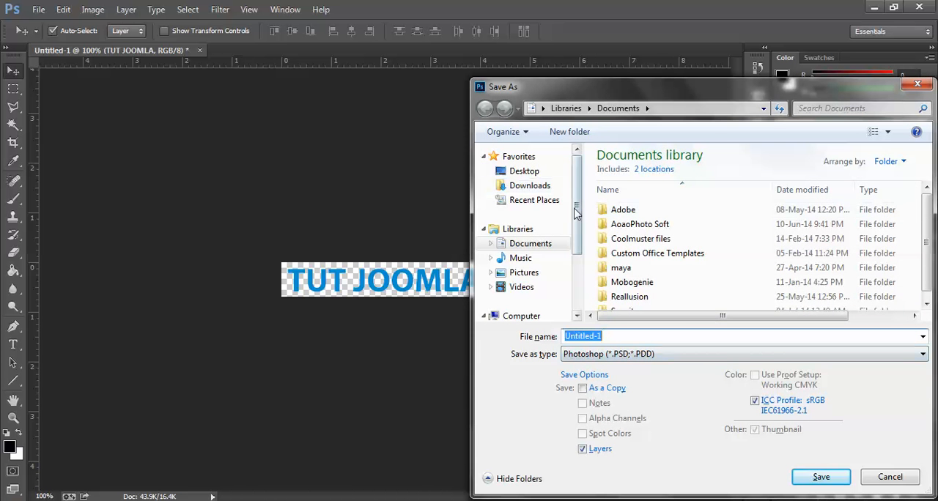
left_click(522, 171)
left_click(630, 354)
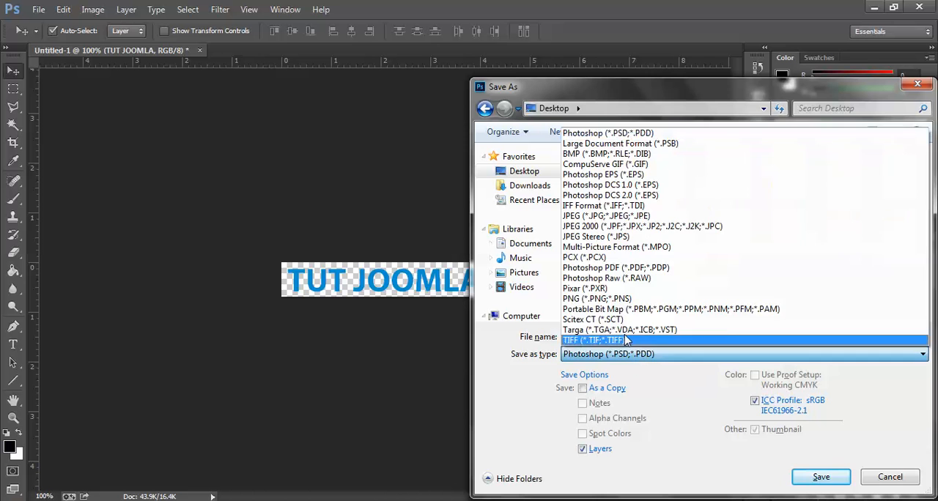
left_click(620, 301)
left_click(642, 335)
type("logo")
key("Return")
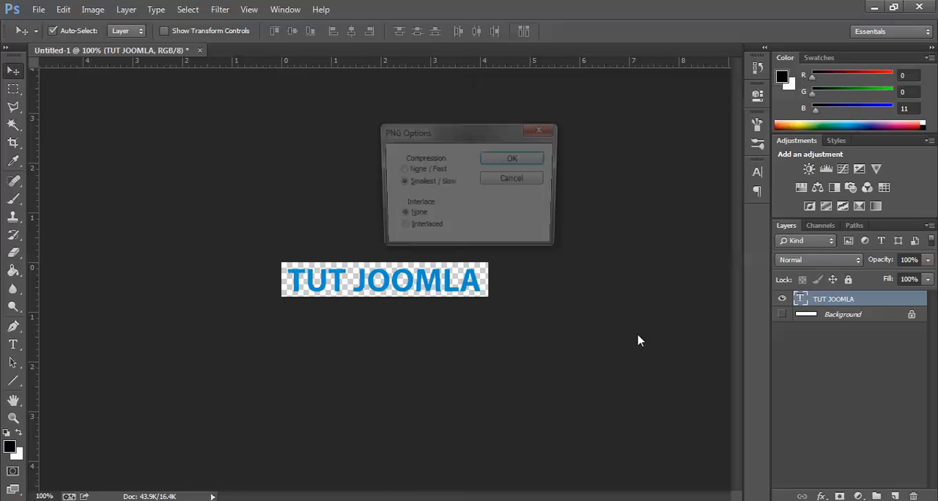
left_click(499, 160)
Step: Switch to the Joomla administration in Chrome and create a new Custom HTML module in the Module Manager
key("alt+Tab")
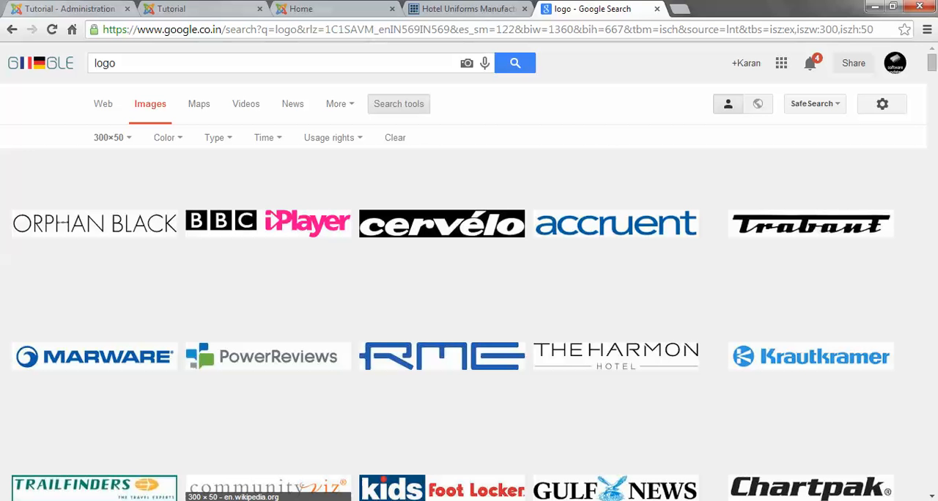
left_click(192, 7)
left_click(47, 6)
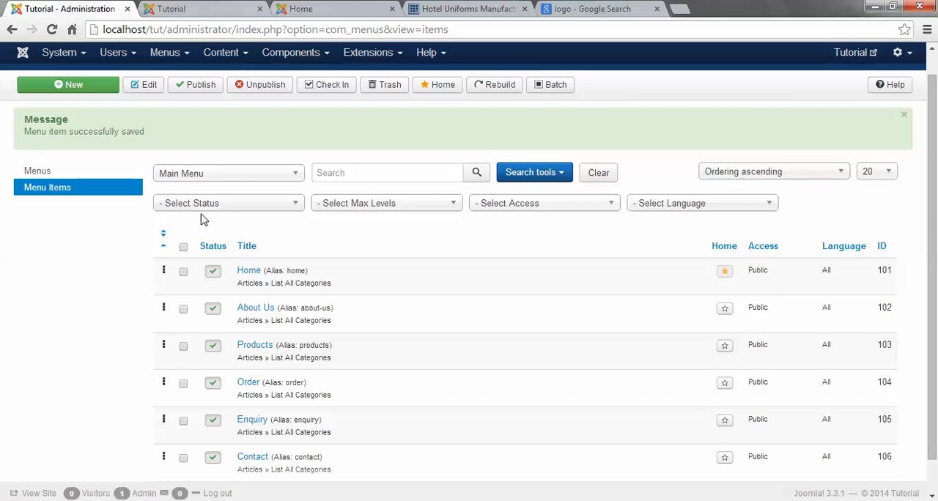
left_click(371, 56)
left_click(374, 110)
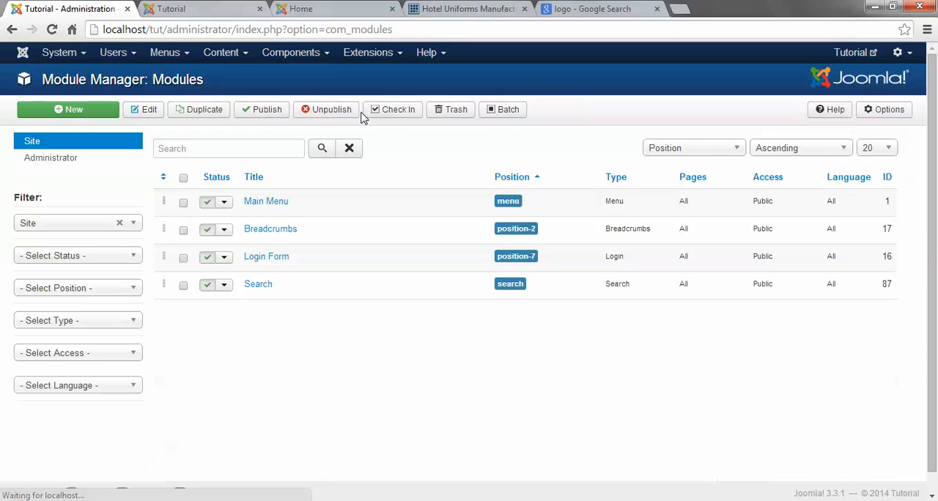
left_click(81, 111)
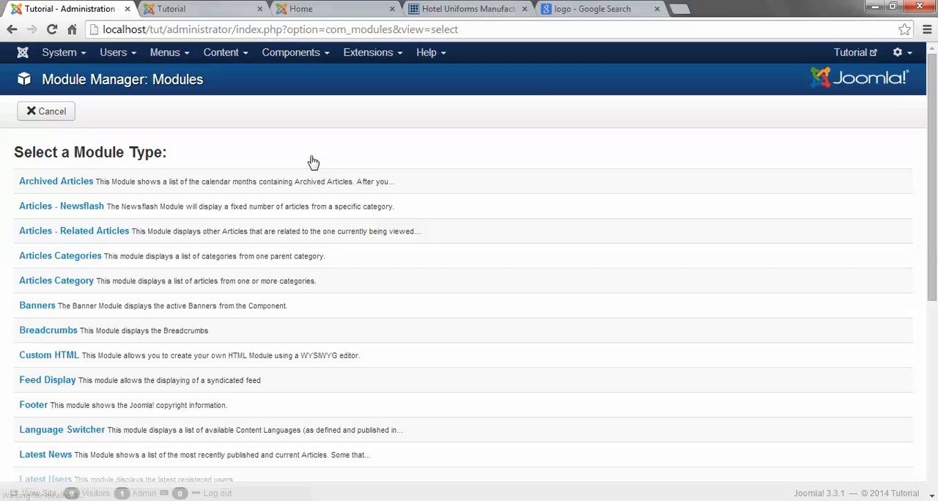
scroll(132, 315, "down", 2)
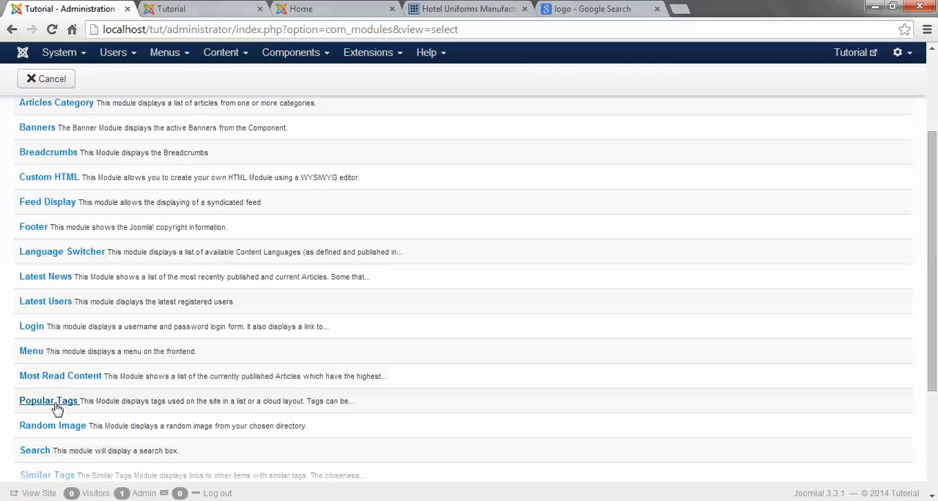
scroll(29, 414, "down", 1)
scroll(42, 179, "up", 2)
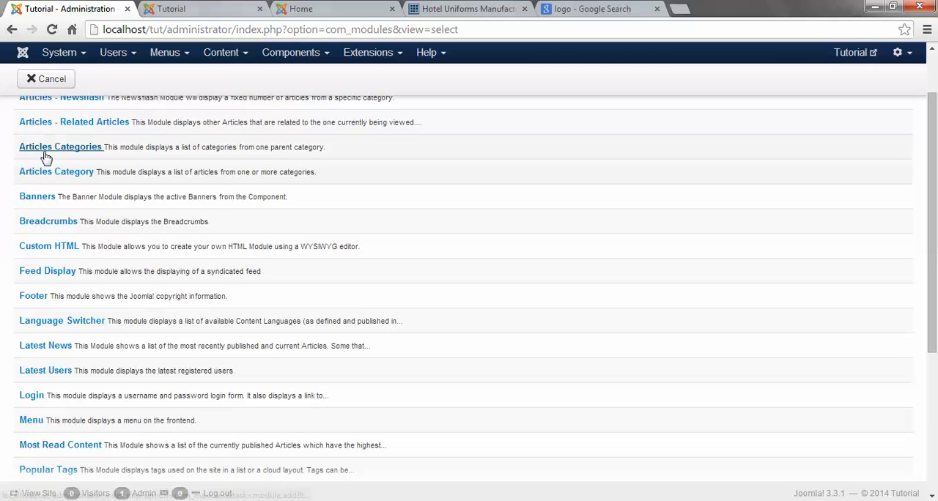
left_click(33, 246)
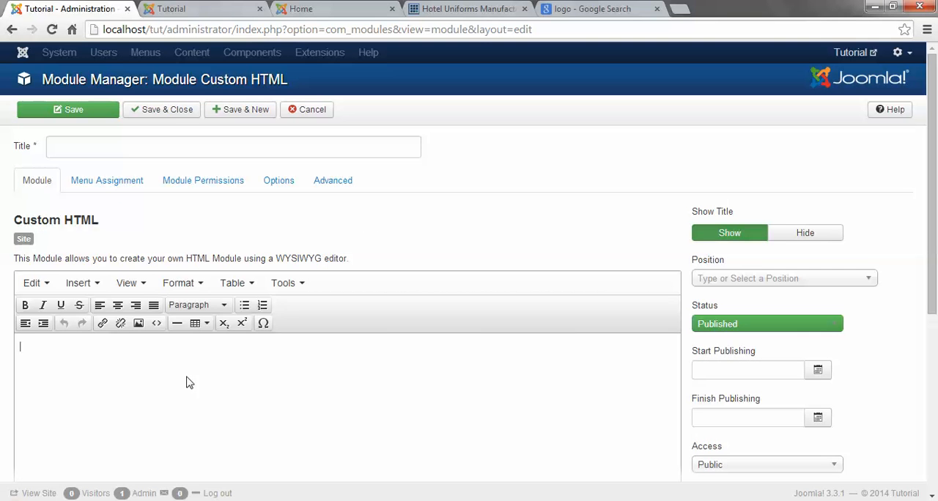
Step: Upload logo.png from the Desktop and insert it as an image in the module's content
scroll(176, 377, "down", 5)
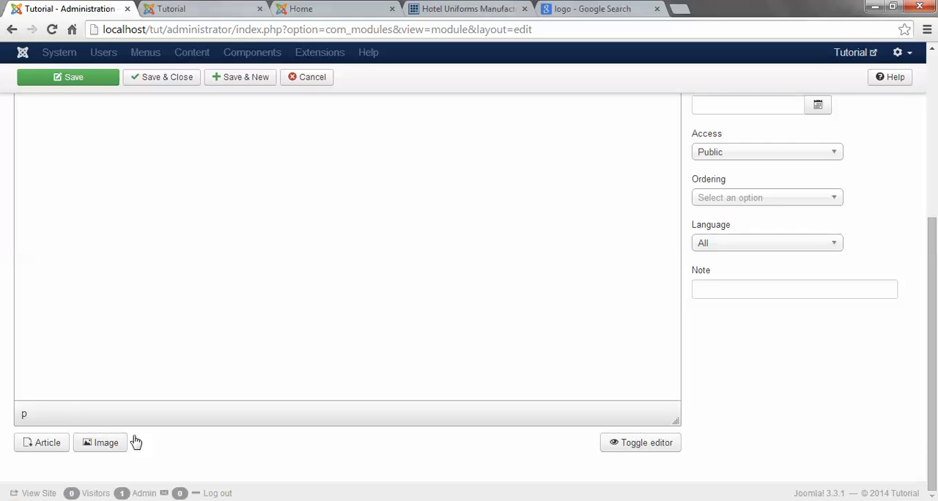
left_click(107, 445)
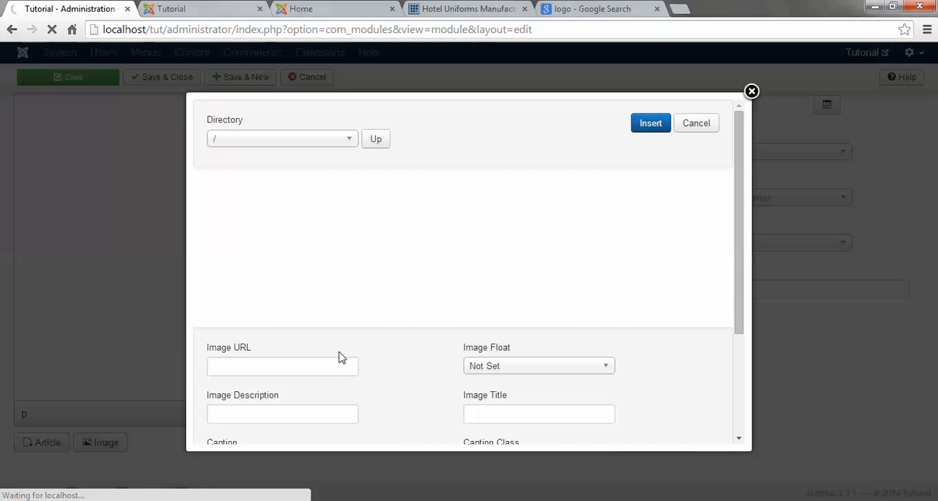
scroll(306, 325, "down", 3)
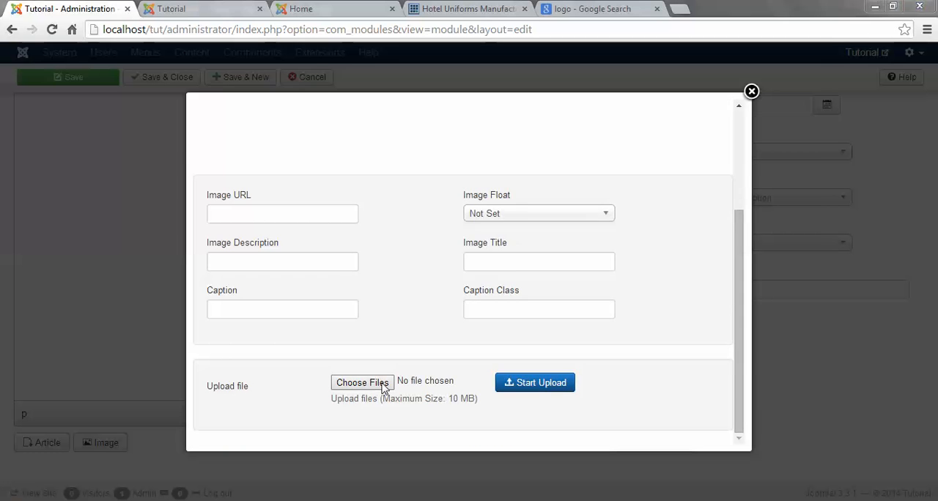
left_click(382, 388)
double_click(619, 286)
left_click(511, 380)
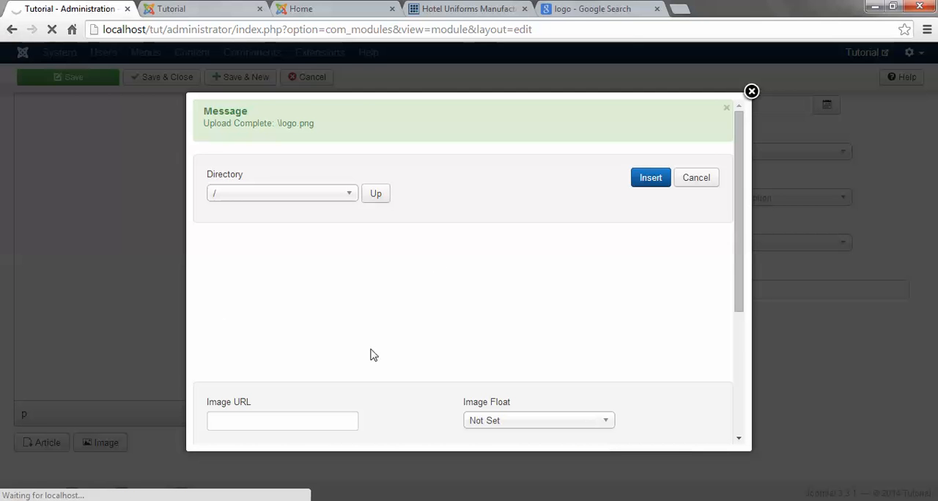
left_click(675, 256)
left_click(649, 180)
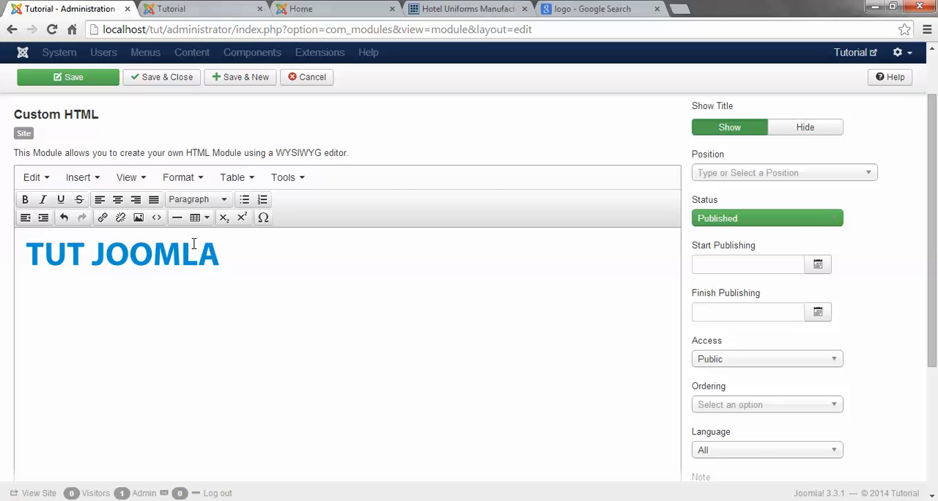
Step: Title the module Logo, assign it to the yoo_avenue position Logo [logo], and save and close it
scroll(199, 246, "up", 2)
left_click(306, 142)
type("Logo")
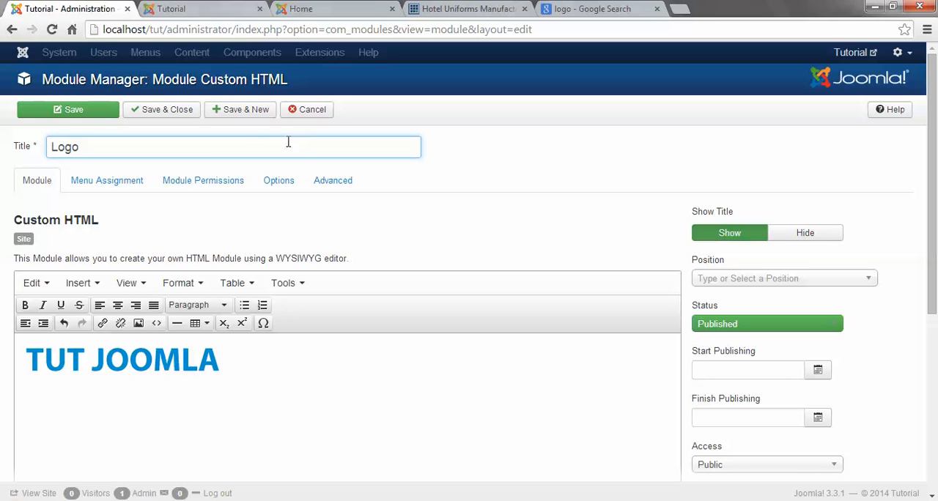
left_click(741, 283)
type("logo")
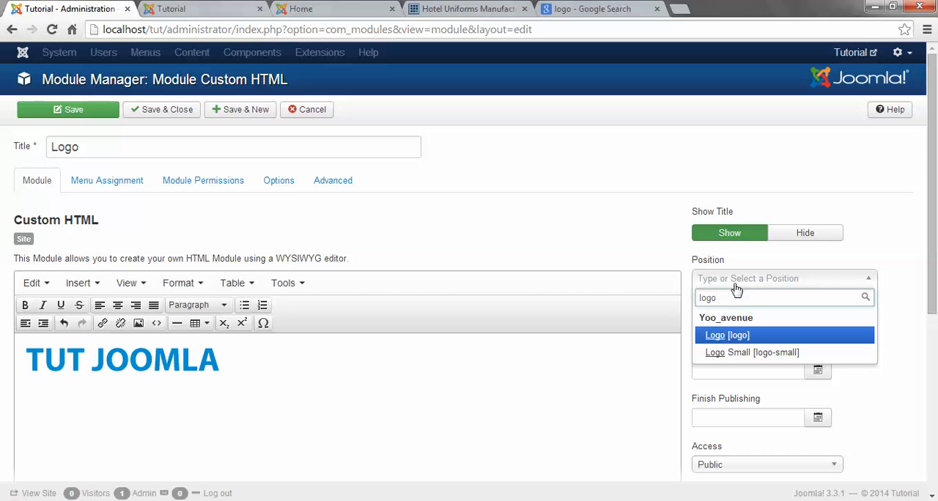
left_click(713, 338)
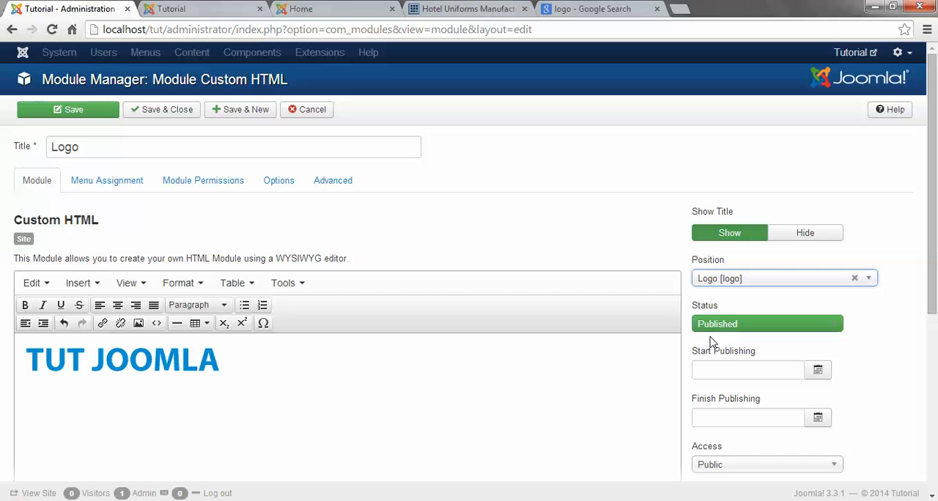
left_click(115, 181)
left_click(32, 182)
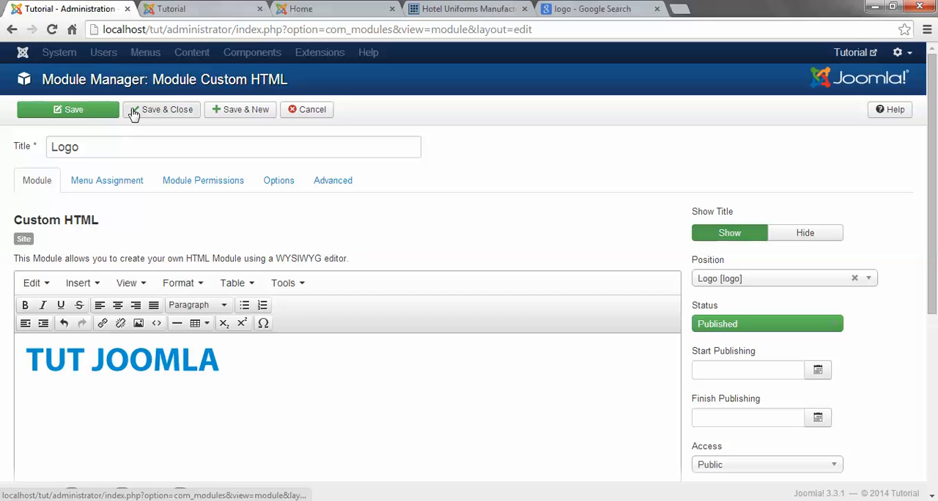
left_click(138, 110)
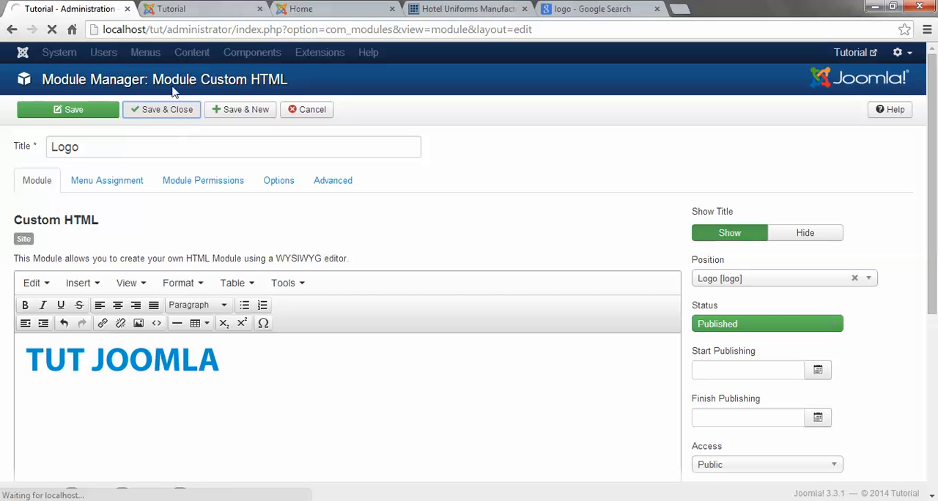
Step: Open the site's front end from the administration and compare its header spacing with the previously loaded page without the logo
left_click(181, 10)
left_click(193, 30)
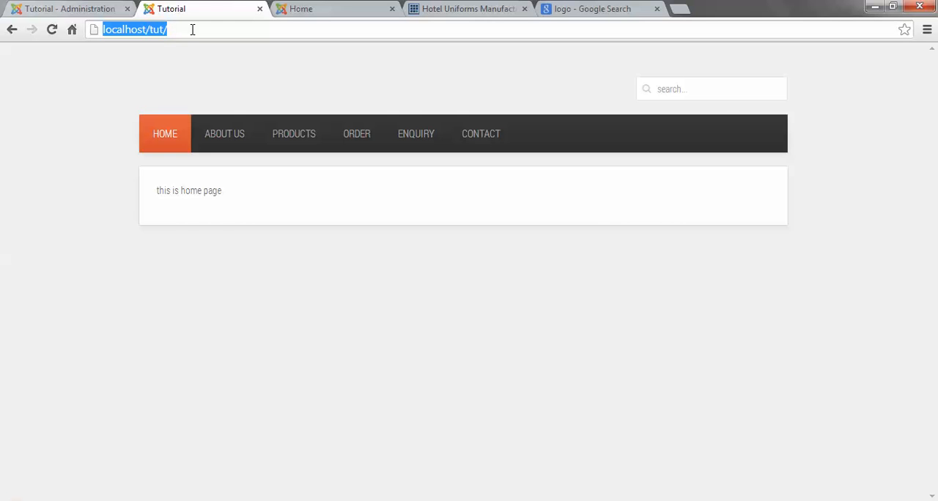
left_click(70, 9)
left_click(887, 46)
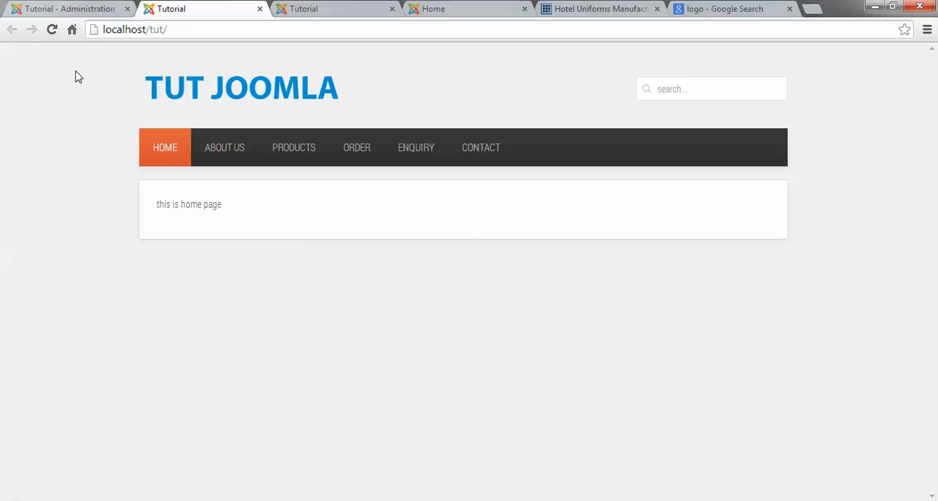
left_click(317, 9)
left_click(220, 8)
left_click(316, 7)
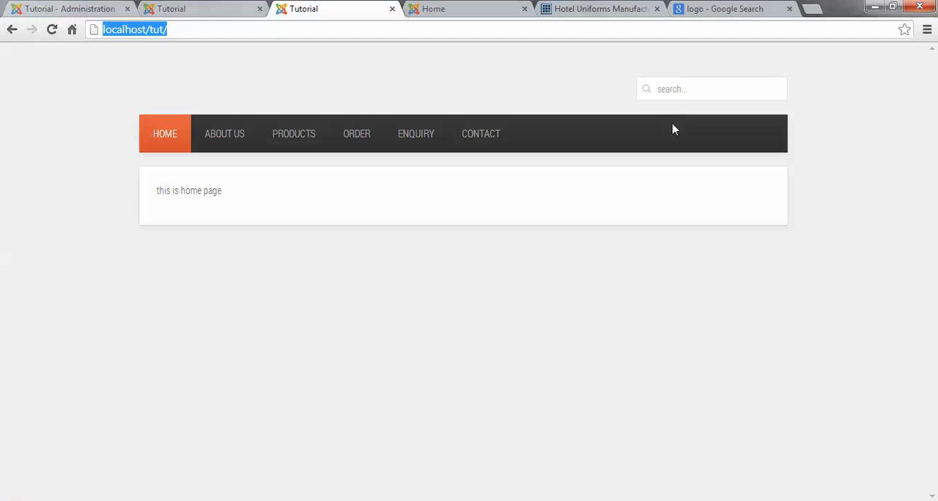
left_click(197, 8)
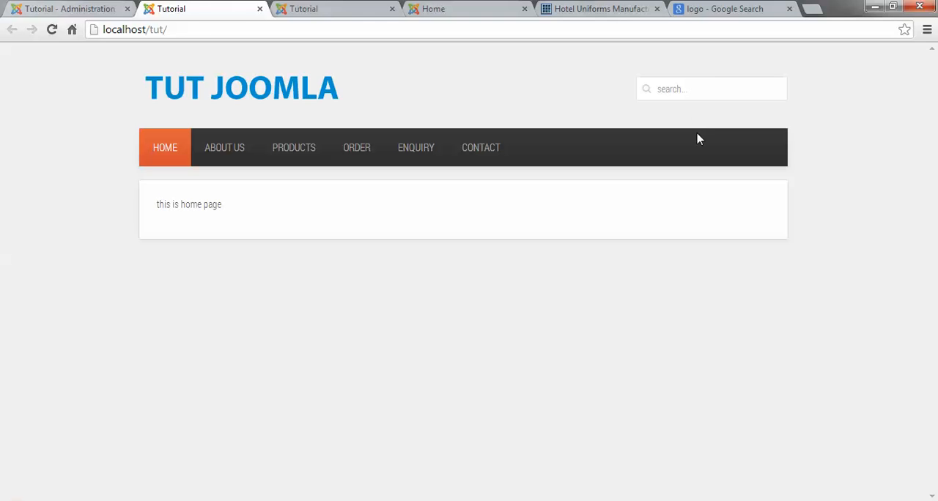
left_click(316, 7)
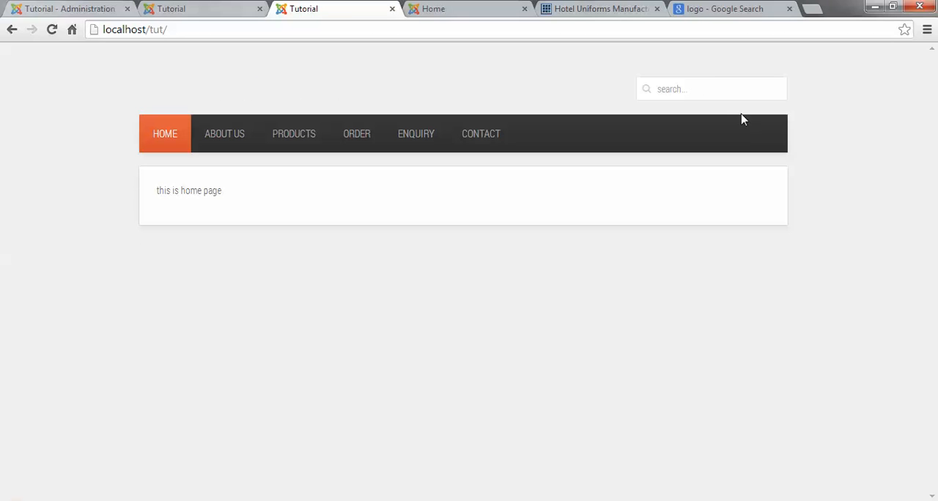
left_click(212, 9)
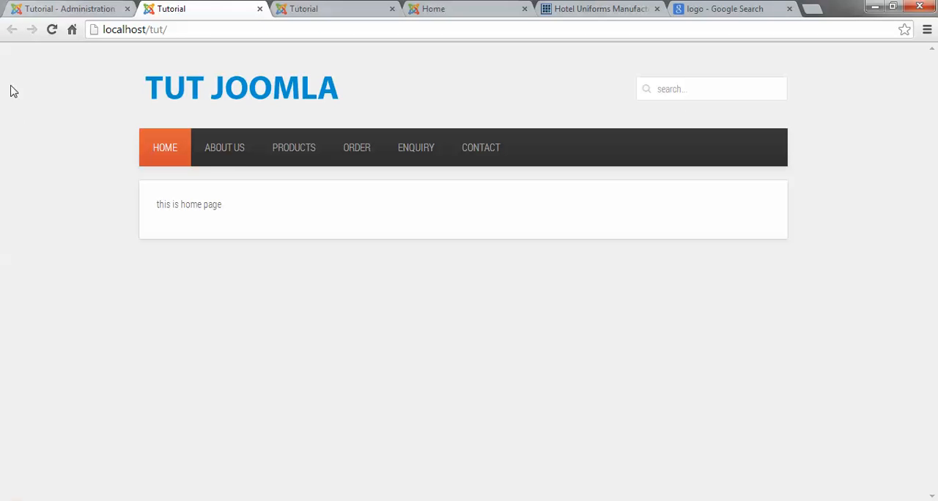
Step: Set the default editor to Editor - CodeMirror in the Global Configuration, and save and close it
left_click(33, 8)
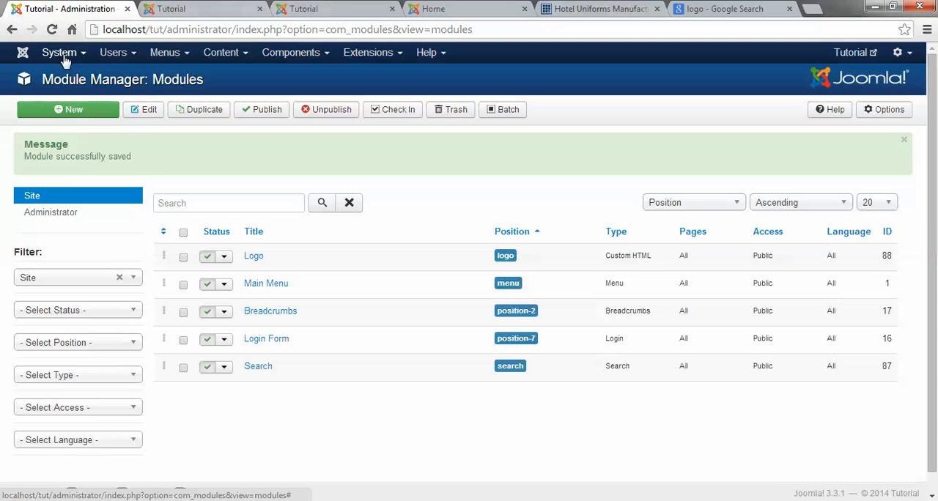
left_click(65, 59)
left_click(83, 111)
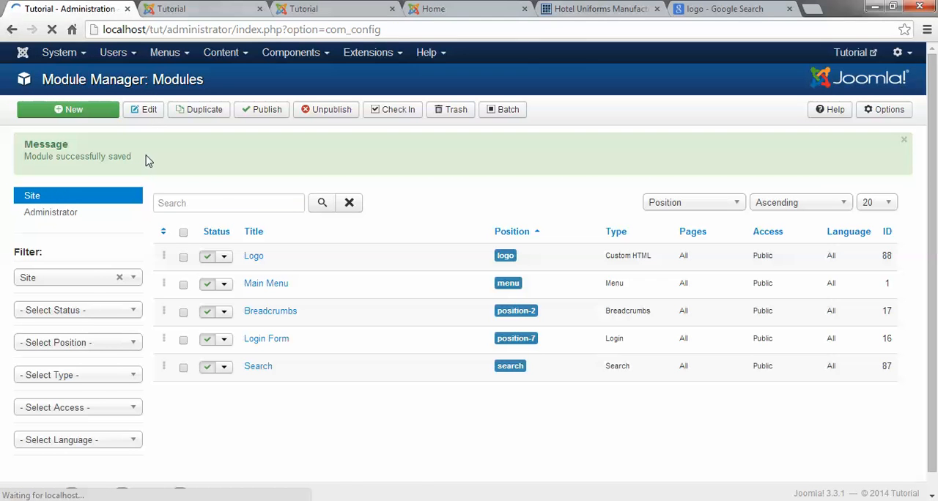
scroll(235, 392, "down", 3)
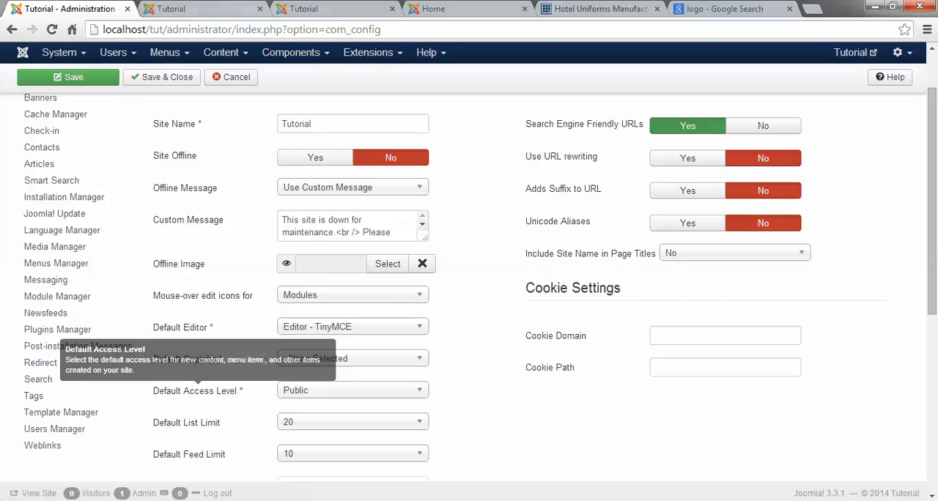
left_click(337, 328)
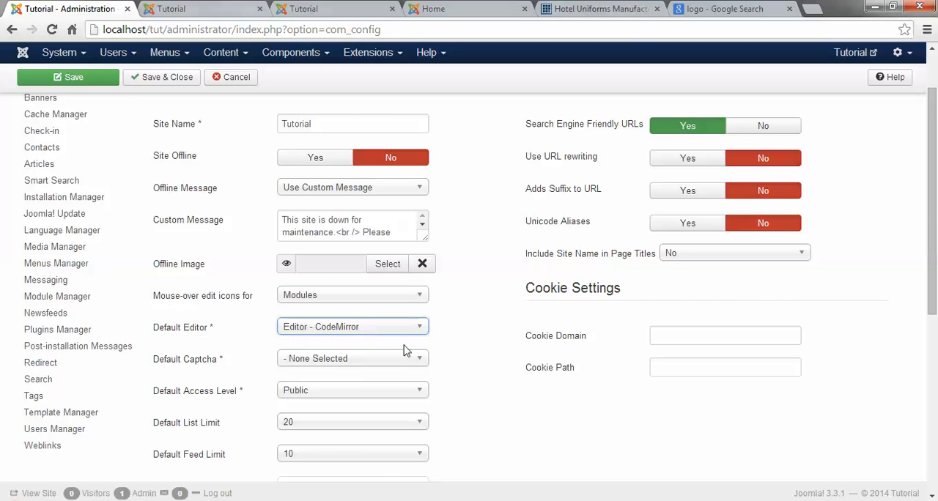
scroll(360, 330, "up", 2)
left_click(198, 120)
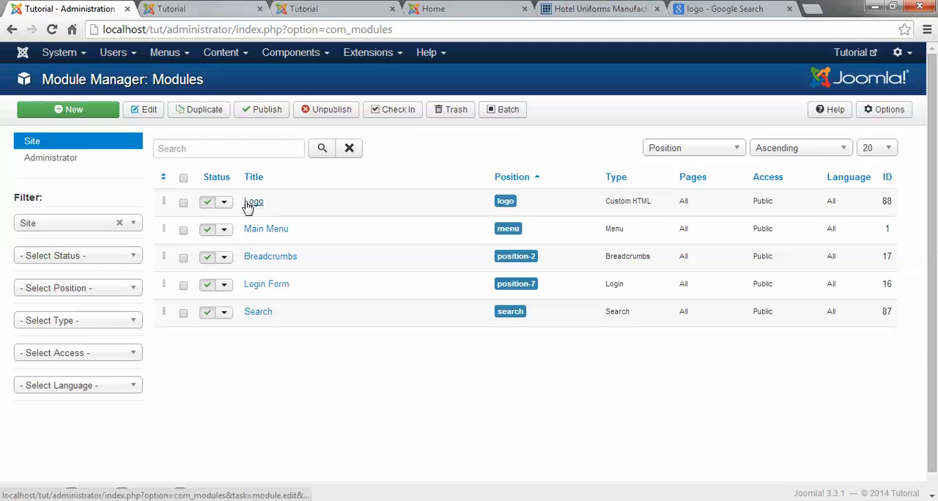
Step: Remove the paragraph tags around the image code in the Logo module, and save and close it
left_click(249, 206)
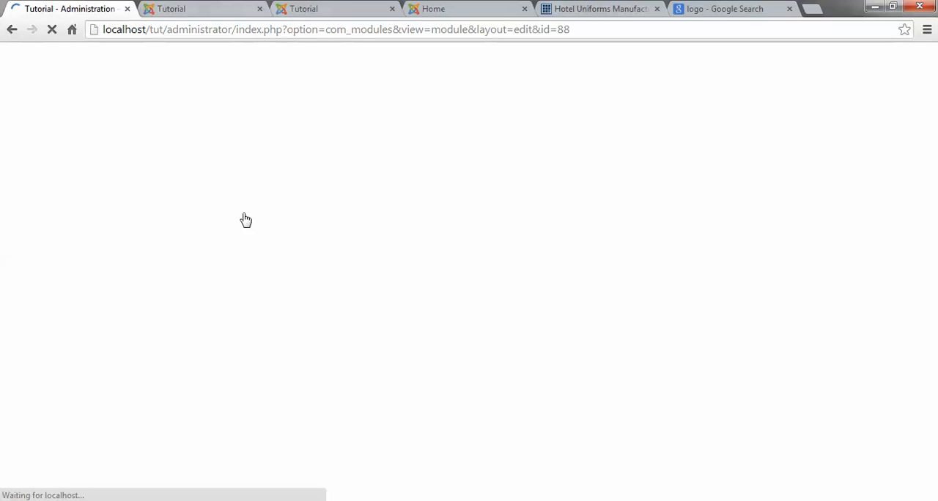
left_click_drag(70, 281, 22, 286)
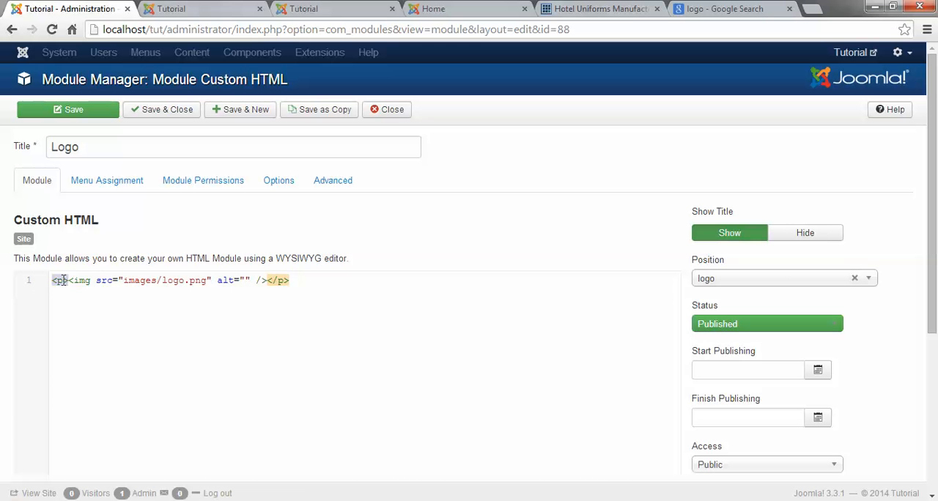
key("BackSpace")
left_click_drag(250, 281, 358, 282)
key("BackSpace")
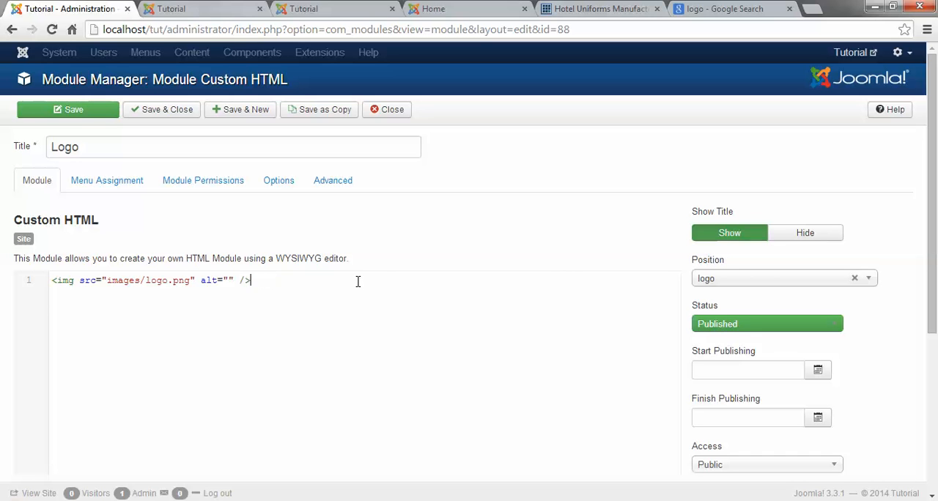
left_click(173, 117)
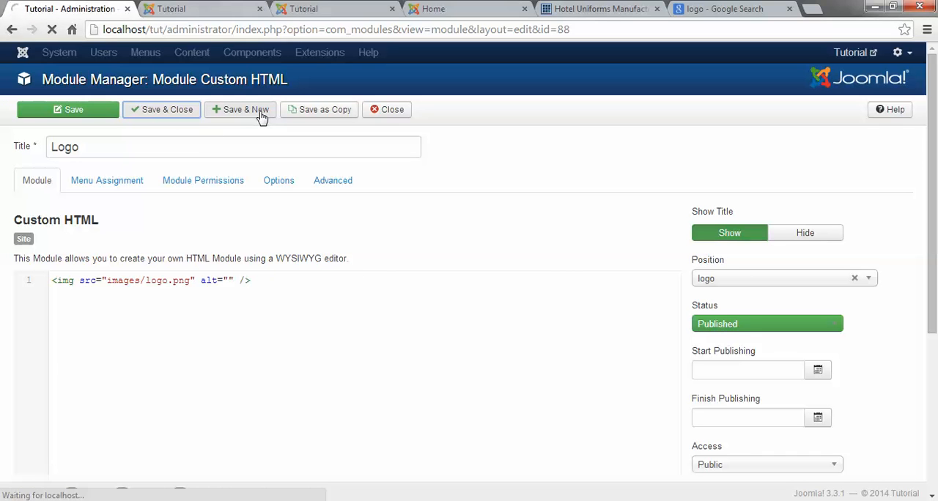
Step: Open the site's front end from the administration and compare its header spacing with the earlier loaded versions of the home page
left_click(196, 9)
left_click(84, 9)
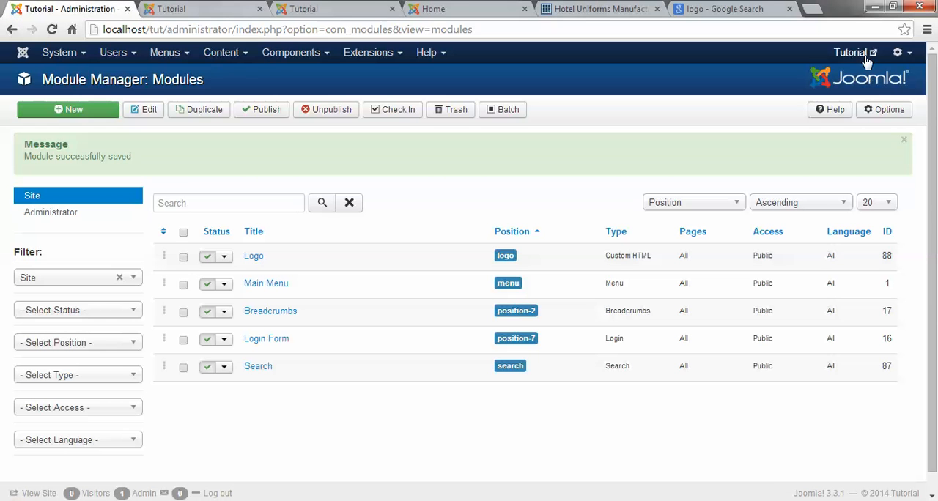
left_click(896, 51)
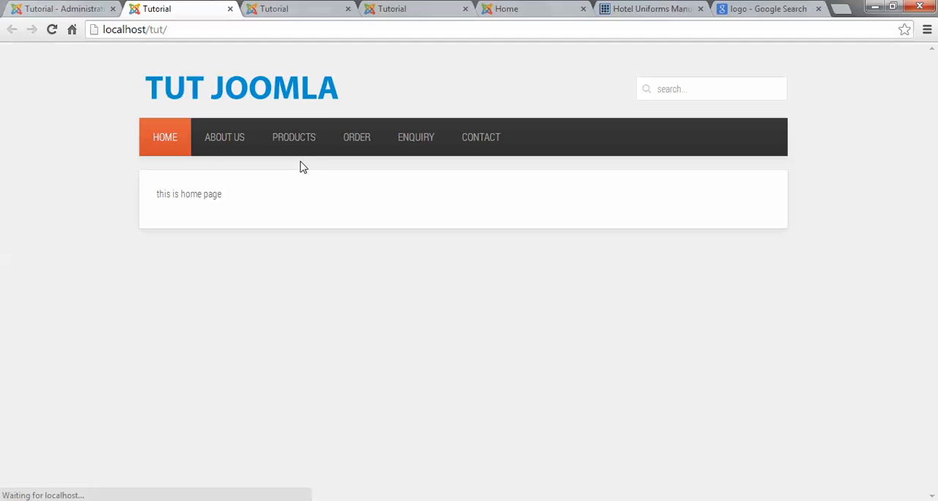
left_click(273, 8)
left_click(172, 7)
left_click(272, 8)
left_click(174, 8)
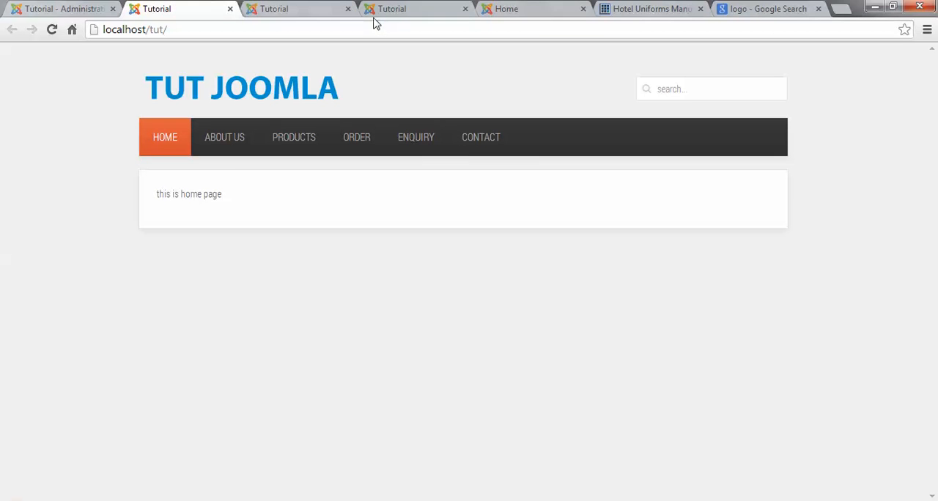
left_click(396, 8)
left_click(227, 7)
left_click(408, 7)
left_click(227, 8)
left_click(384, 8)
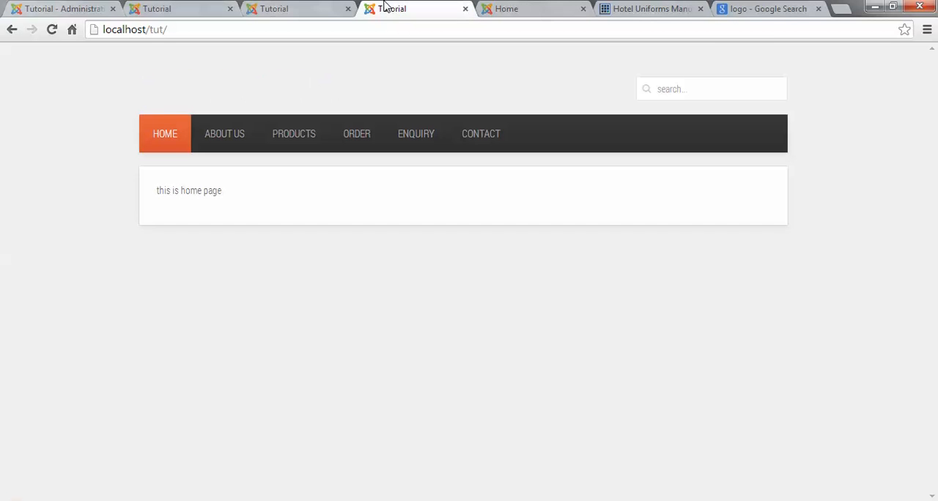
left_click(172, 7)
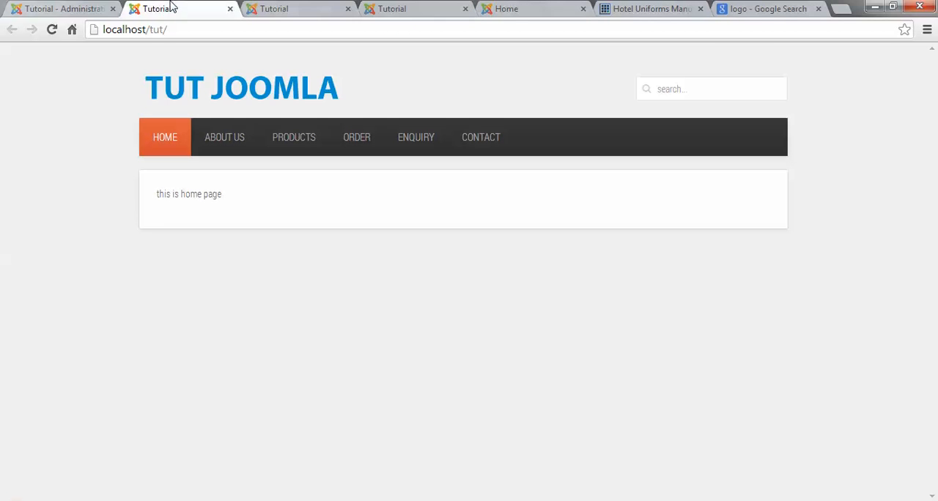
Step: Set the image's alt text to Logo in the Logo module's custom HTML, and save and close the module
left_click(61, 6)
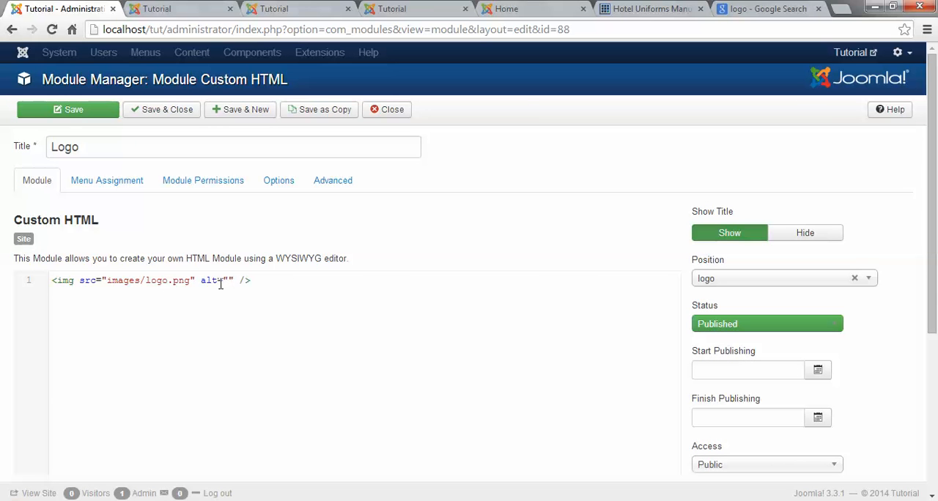
left_click_drag(246, 284, 200, 283)
left_click(229, 281)
type("Logo")
left_click_drag(213, 281, 258, 288)
left_click(245, 285)
left_click(161, 110)
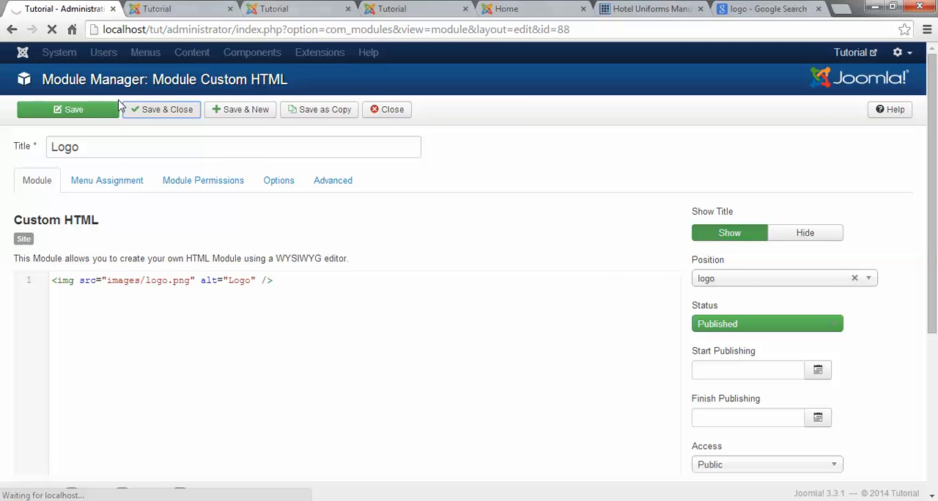
Step: Set the default editor to Editor - TinyMCE in the Global Configuration, and save and close it
left_click(60, 52)
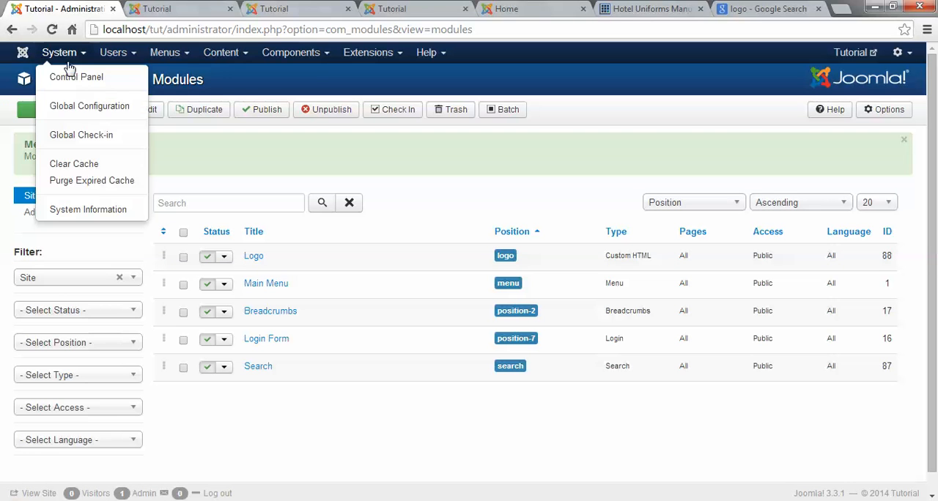
left_click(86, 105)
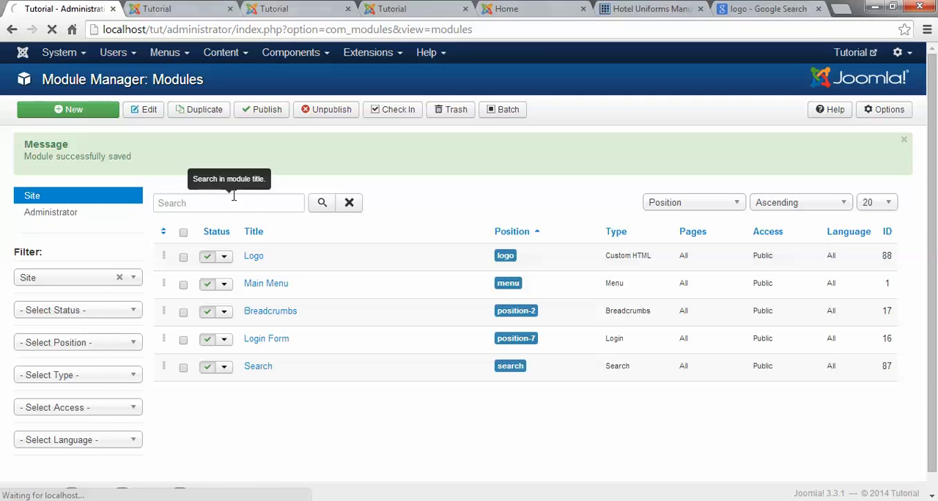
scroll(408, 341, "down", 8)
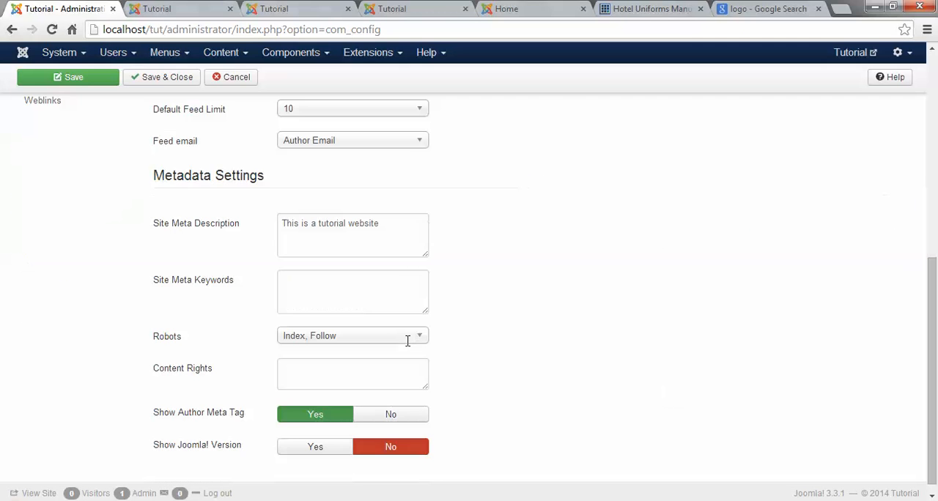
scroll(415, 282, "up", 3)
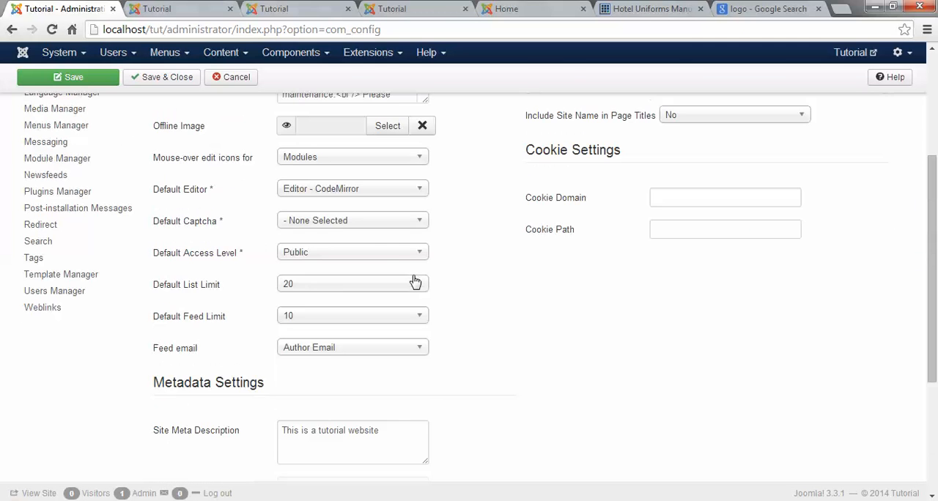
left_click(322, 192)
left_click(333, 248)
scroll(296, 240, "up", 4)
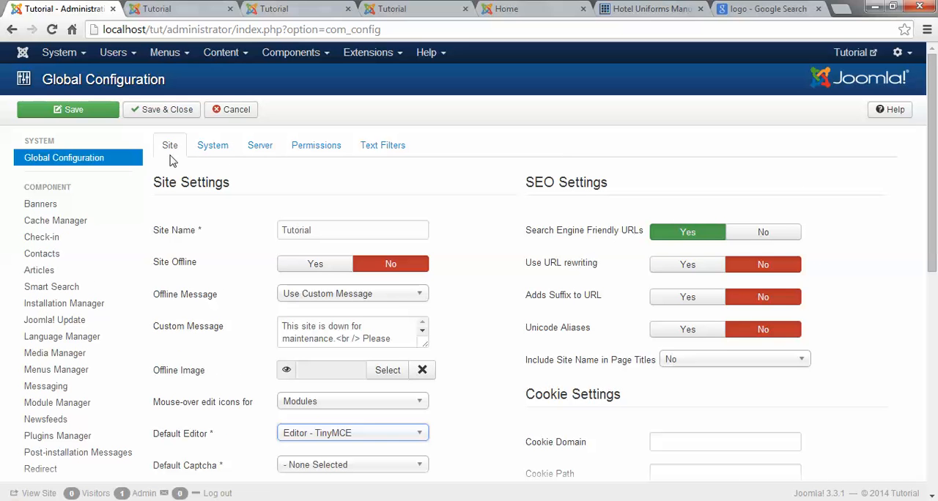
left_click(166, 111)
scroll(418, 204, "down", 2)
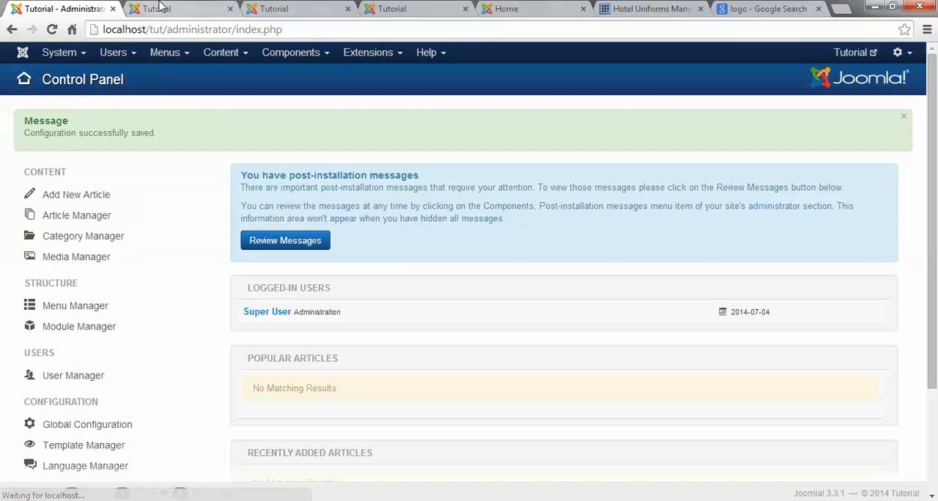
Step: Reload the site's front-end home page at localhost/tut/ to check the logo
left_click(165, 9)
left_click(176, 29)
key("Return")
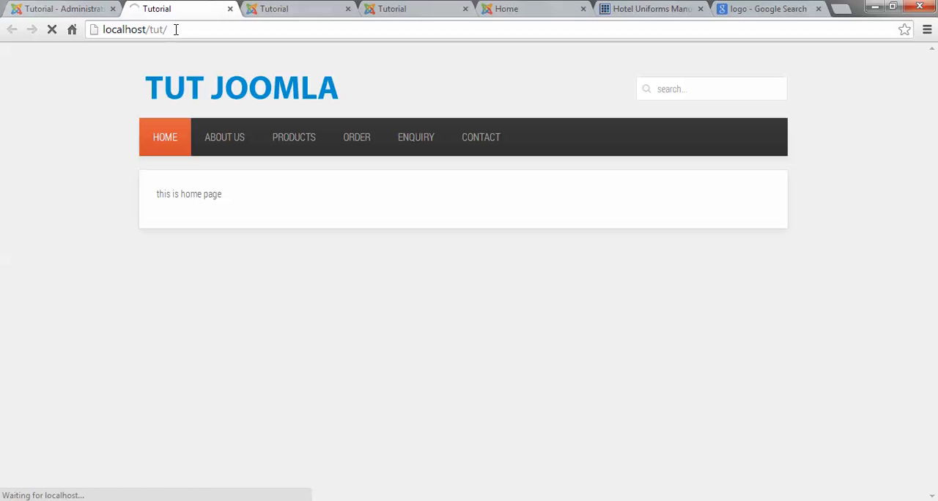